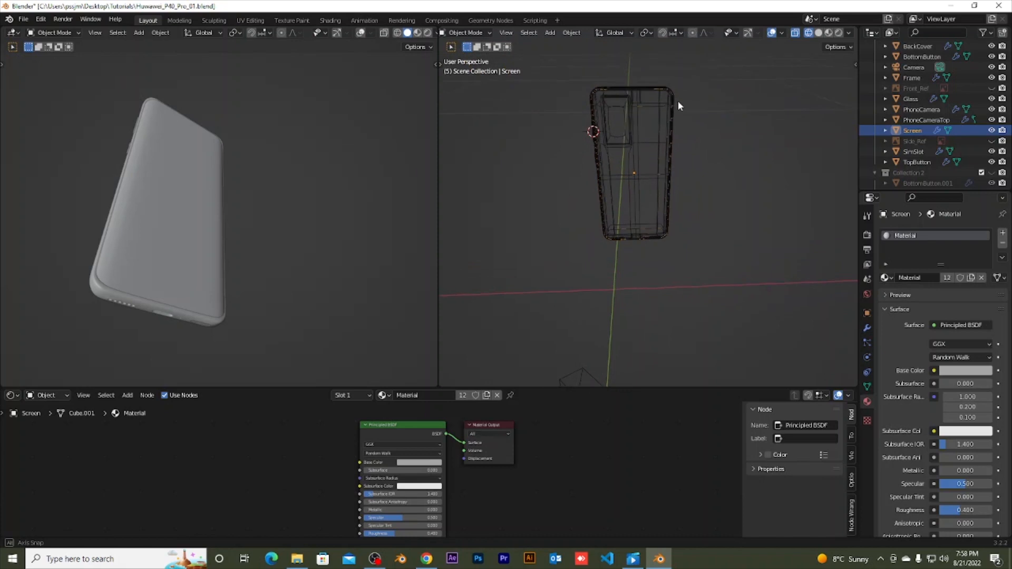
Step: Set the wireframe viewport to front orthographic view with solid shading
key("KP_5")
key("KP_1")
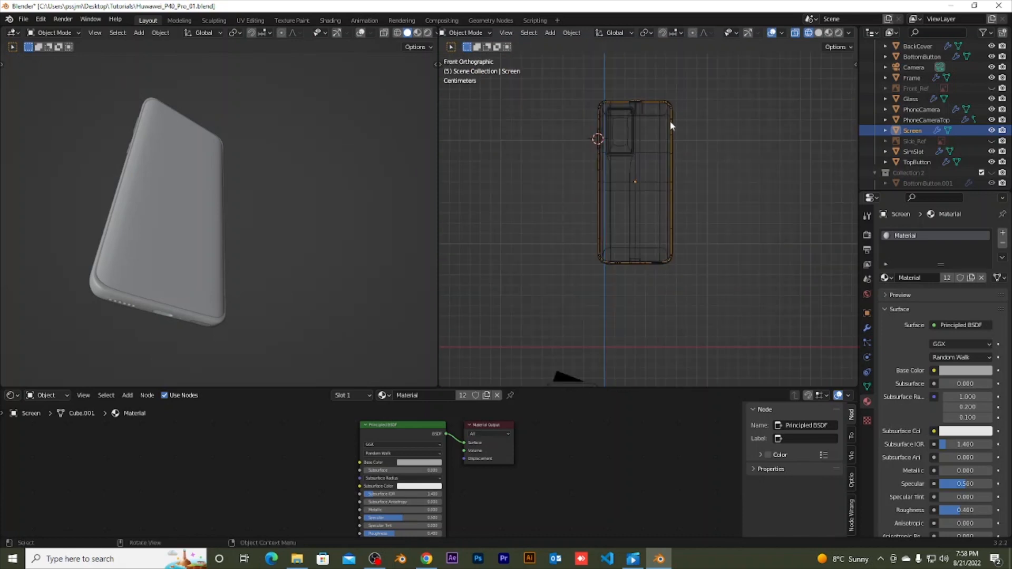
scroll(680, 150, "up", 2)
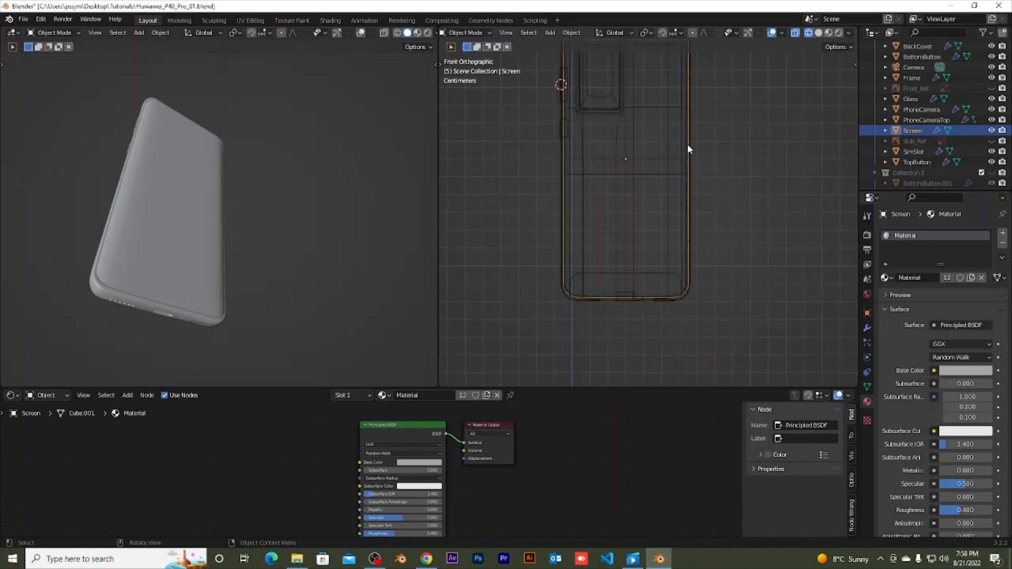
left_click(818, 32)
middle_click_drag(716, 141, 718, 196, "shift")
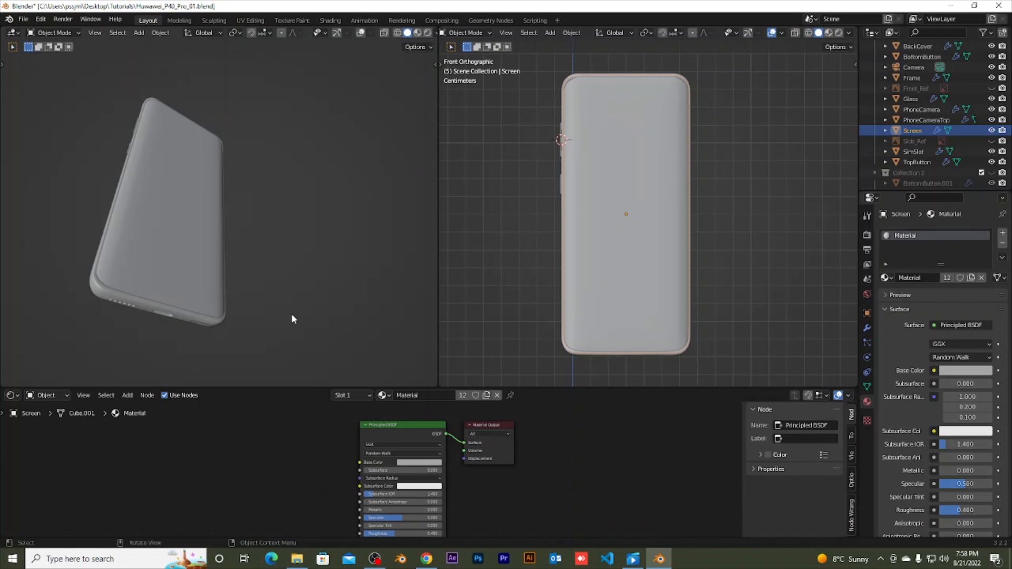
left_click_drag(438, 377, 412, 371)
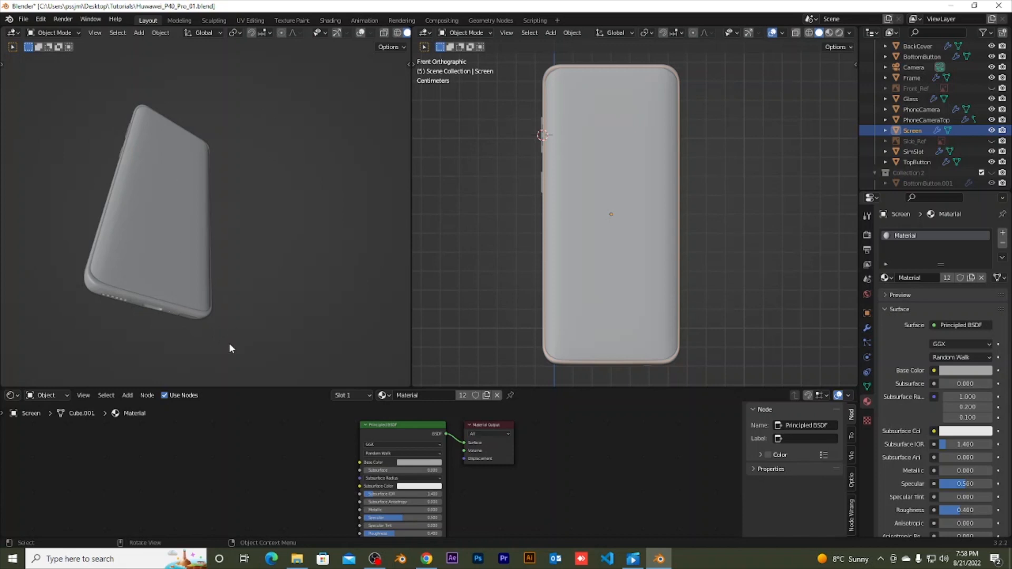
Step: Define a render region around the lower end of the phone in the other viewport
key("b")
left_click_drag(203, 312, 59, 241)
scroll(401, 34, "down", 2)
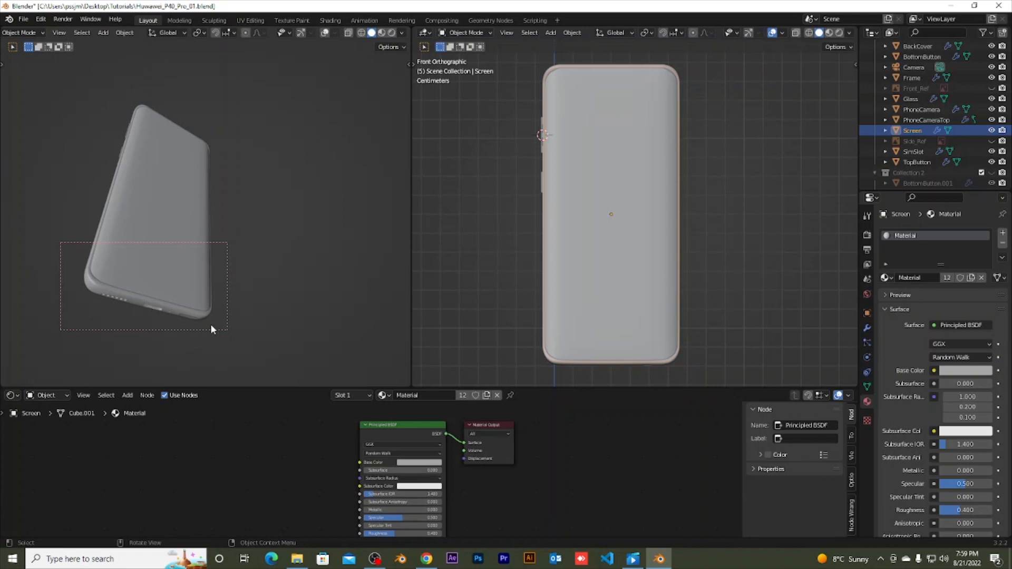
Step: Examine the phone's parts by orbiting the model and selecting the Glass, BackCover and Frame objects in turn
middle_click_drag(681, 280, 675, 242)
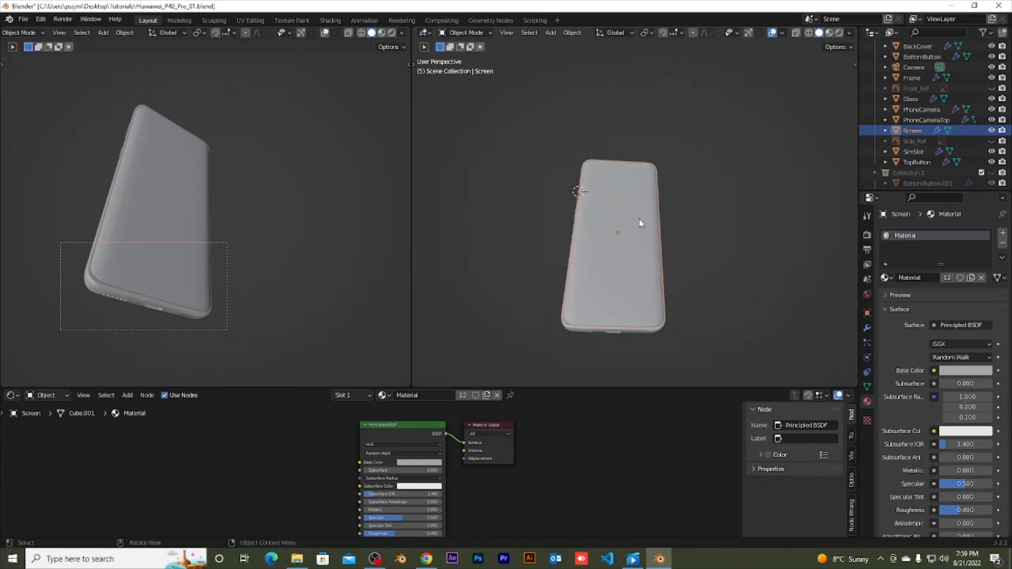
left_click_drag(412, 85, 436, 84)
middle_click_drag(648, 270, 645, 282)
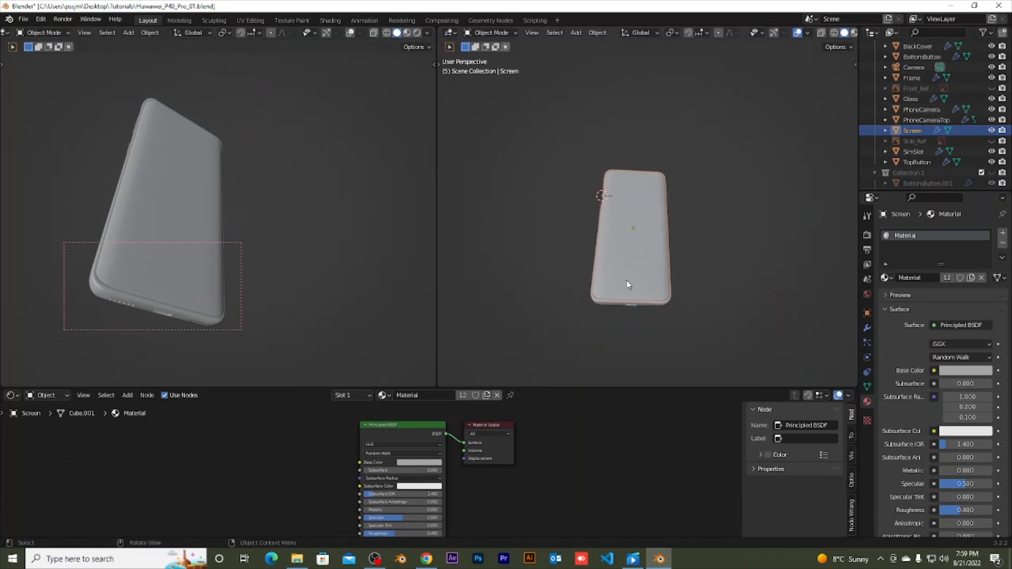
scroll(626, 285, "up", 4)
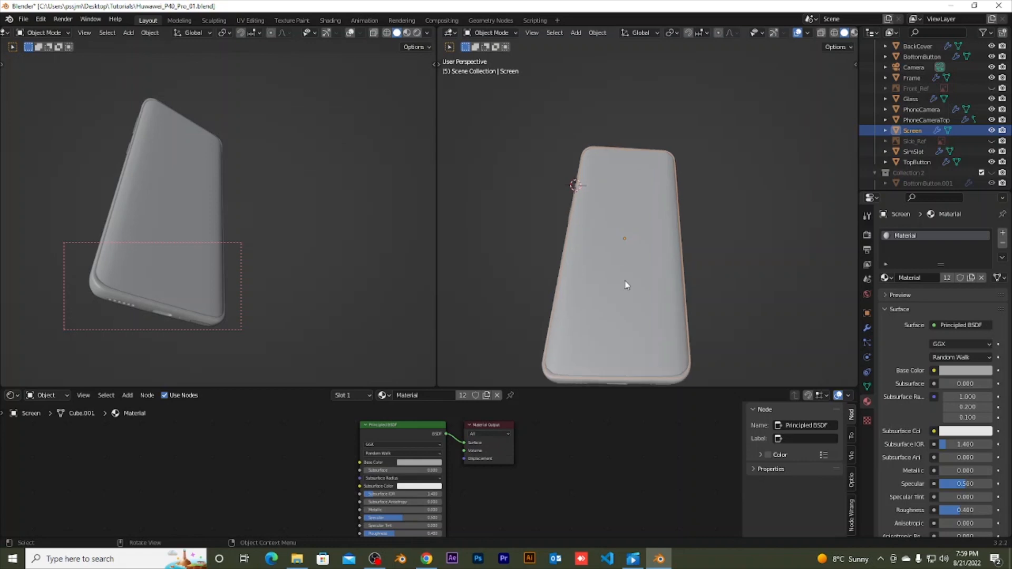
scroll(626, 285, "down", 1)
middle_click_drag(624, 280, 626, 255)
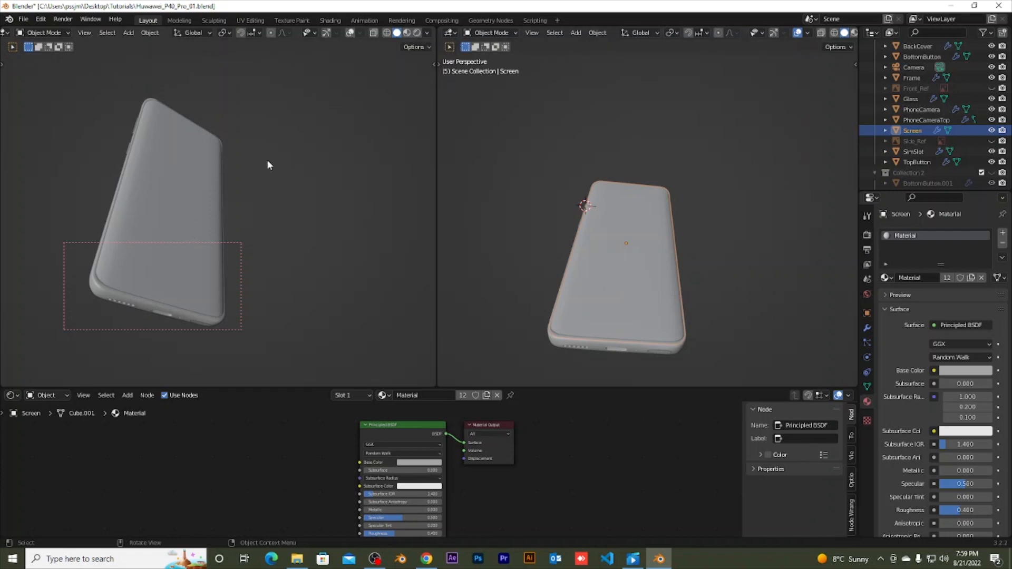
left_click(176, 184)
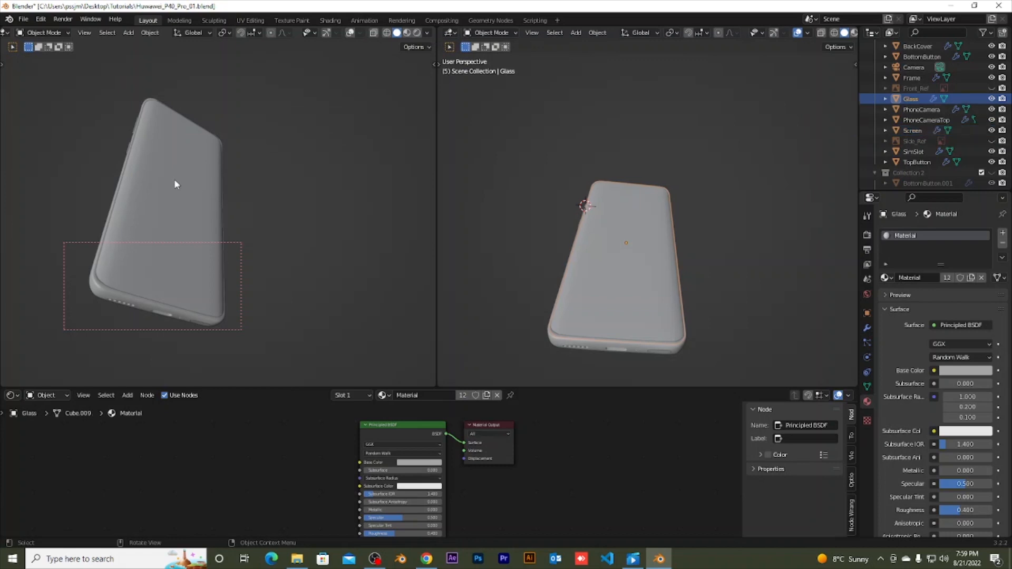
left_click(175, 181)
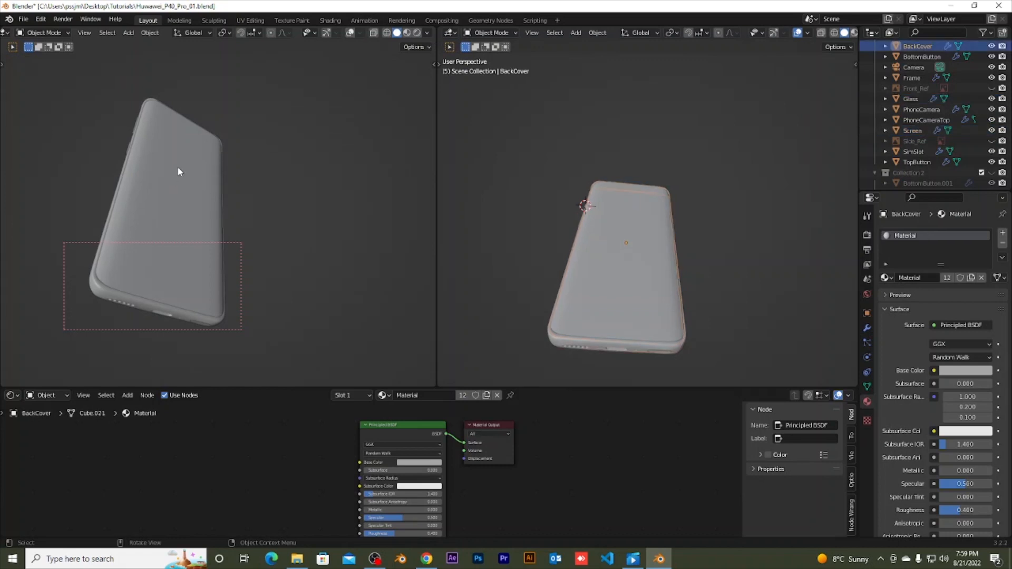
left_click(178, 167)
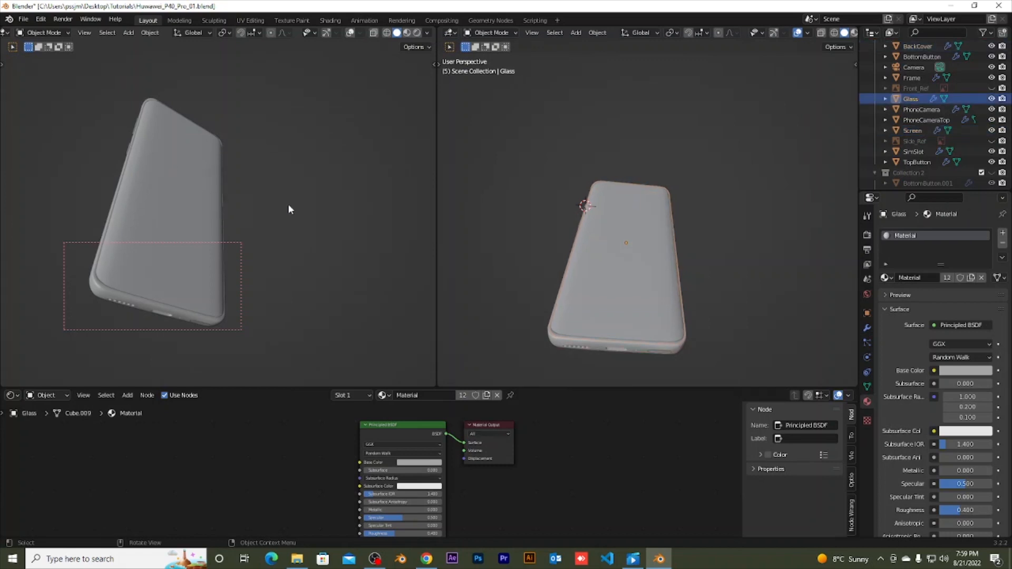
left_click(608, 346)
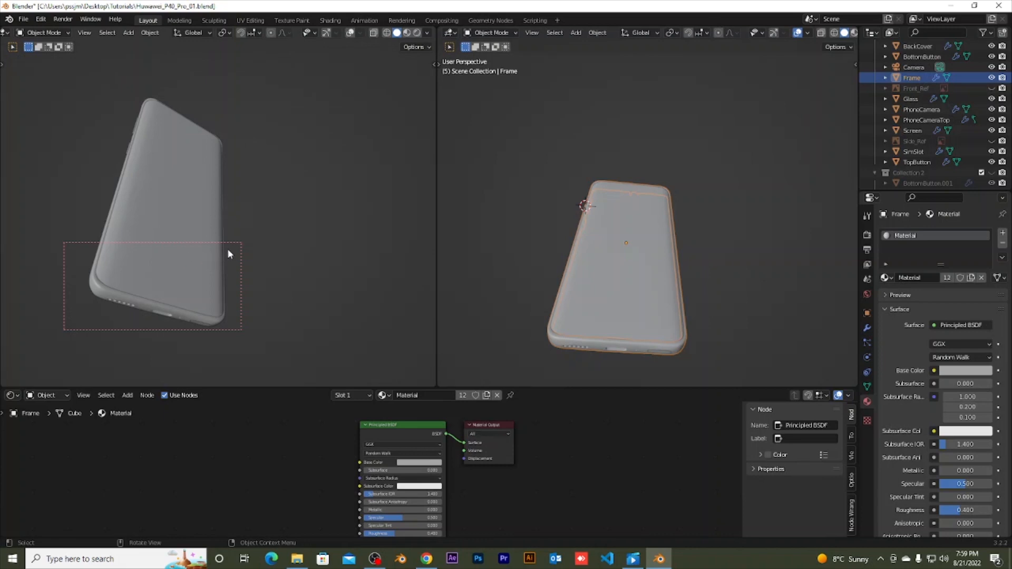
Step: Redefine the render region so it encloses the phone's bottom edge with the speaker holes and charging port
middle_click_drag(229, 245, 330, 189, "shift")
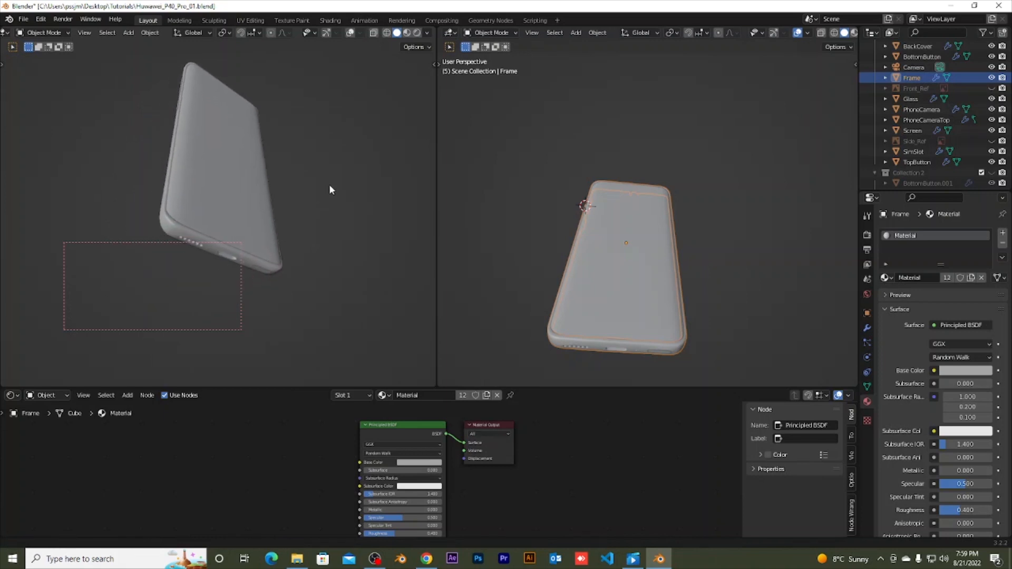
scroll(297, 206, "up", 2)
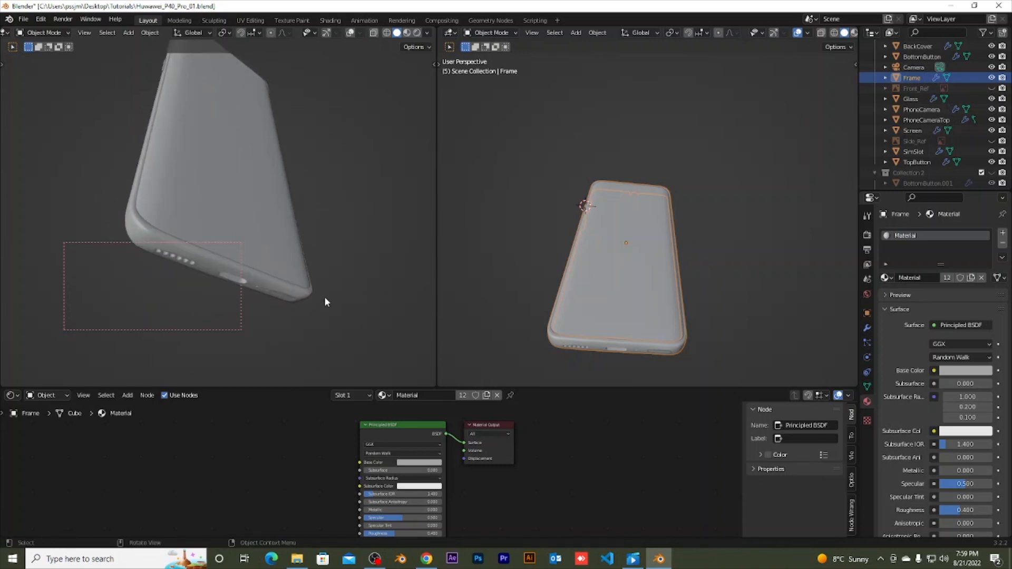
key("b")
left_click_drag(339, 315, 90, 178)
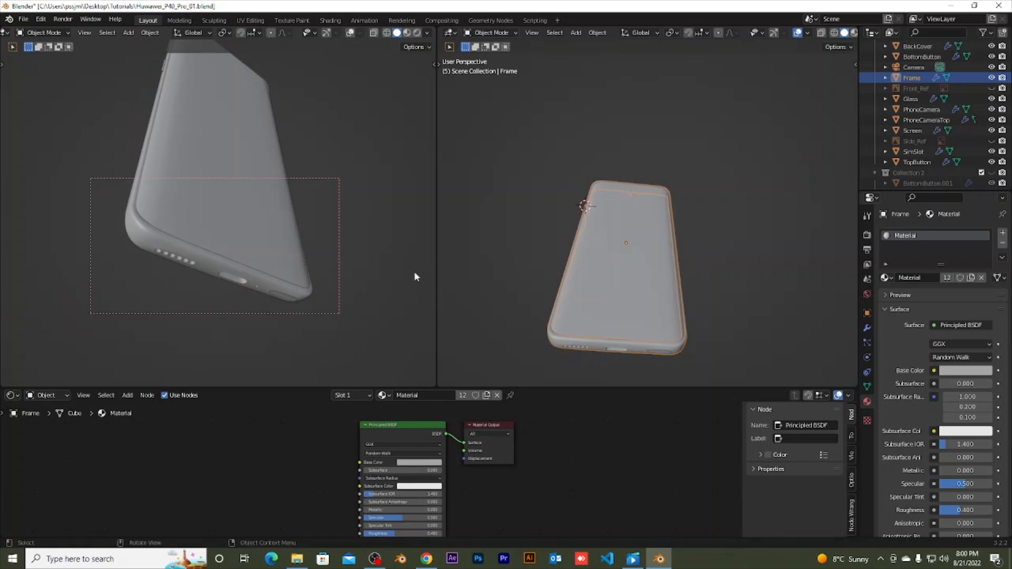
Step: Enlarge the shader editor's height and split it into two equally wide side-by-side editors
scroll(548, 449, "down", 3)
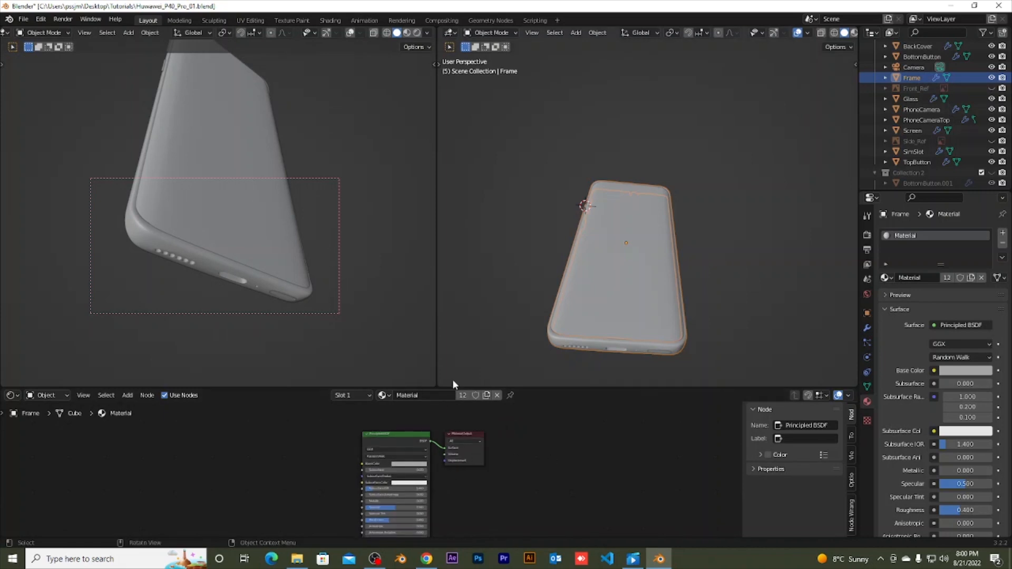
left_click_drag(453, 387, 438, 315)
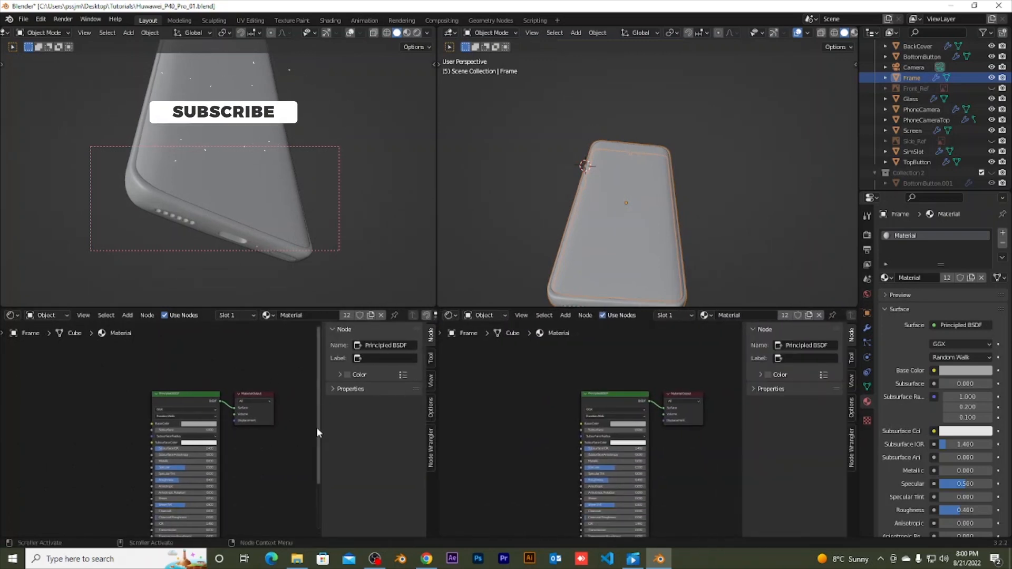
left_click_drag(321, 431, 438, 422)
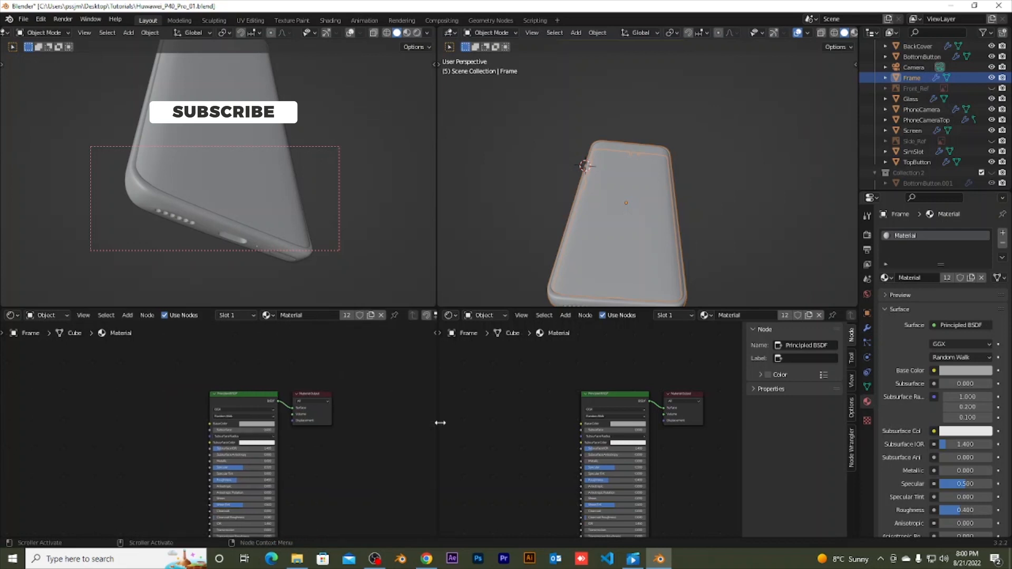
scroll(343, 451, "up", 2)
middle_click_drag(343, 446, 294, 389)
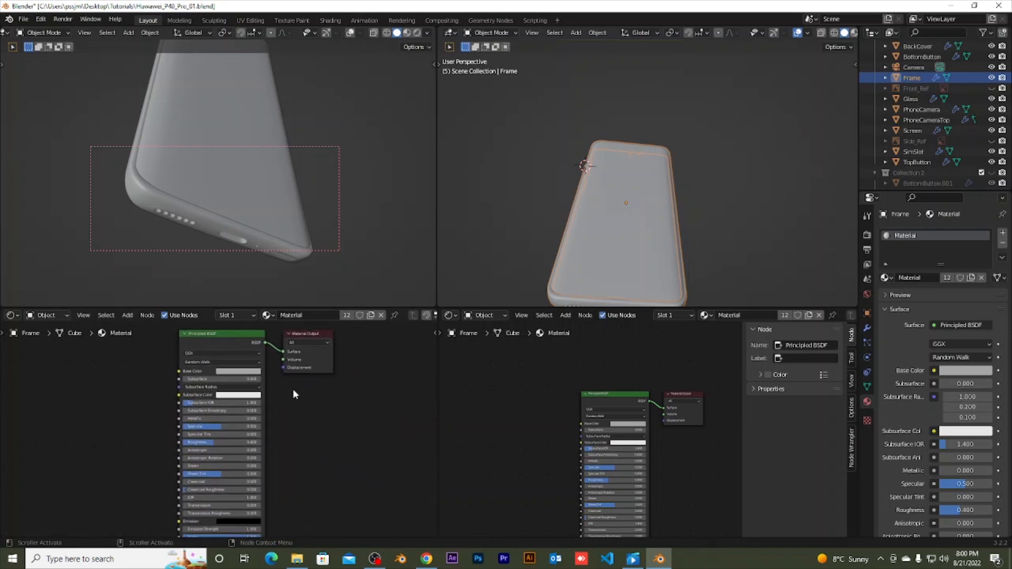
scroll(299, 405, "down", 1)
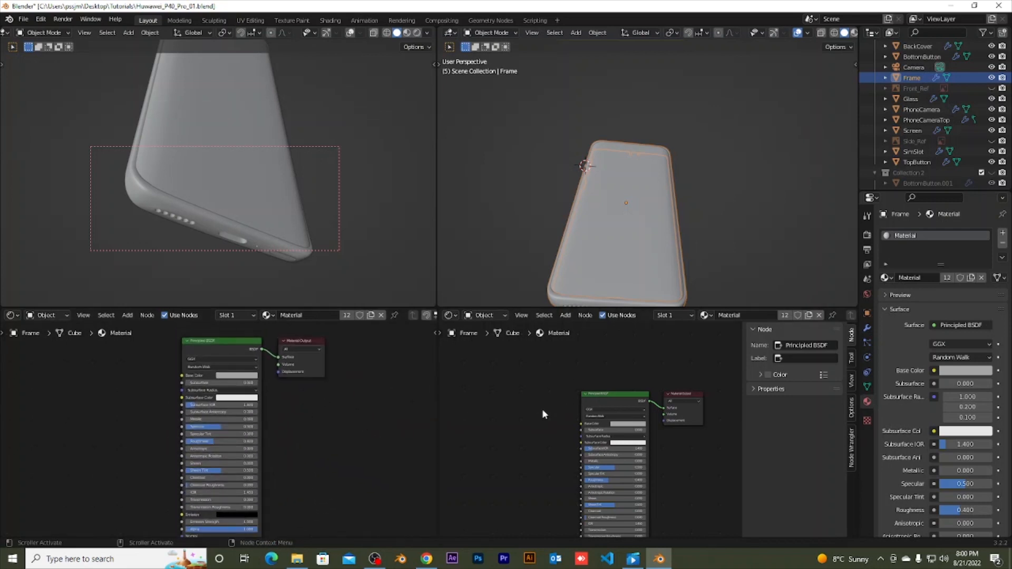
Step: Switch the second shader editor area to the UV Editor to display the ReferenceGrid.jpg reference image
left_click(450, 316)
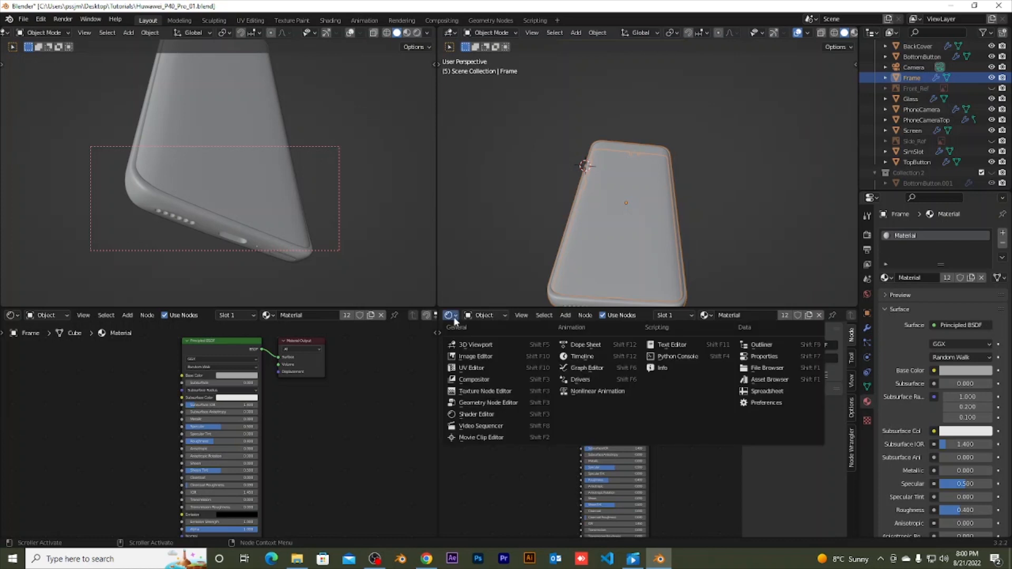
left_click(478, 369)
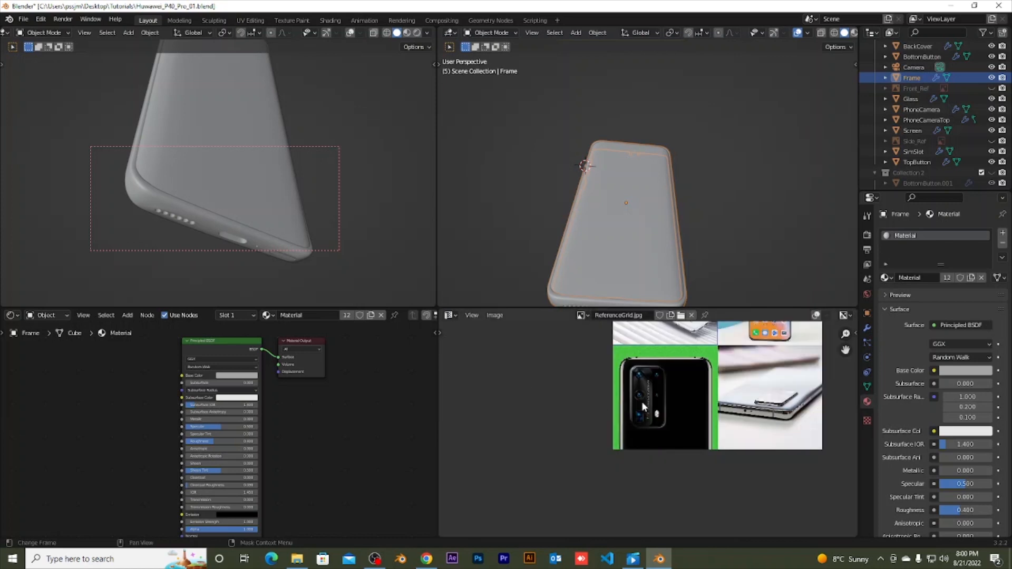
scroll(627, 413, "down", 4)
scroll(636, 425, "up", 3)
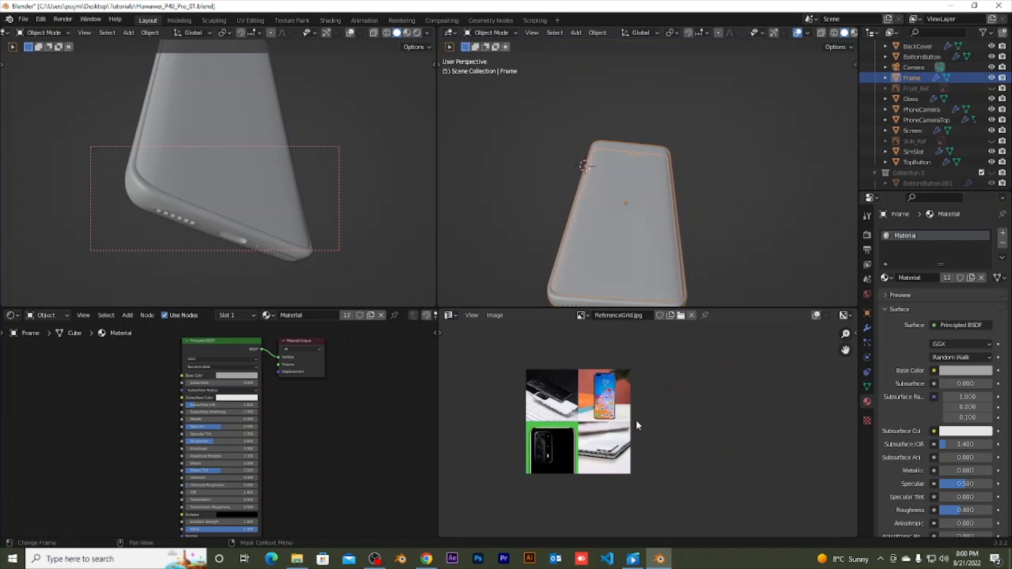
Step: Examine the Glass and Screen objects from the front and at an angle to tell the two surfaces apart
key("KP_1")
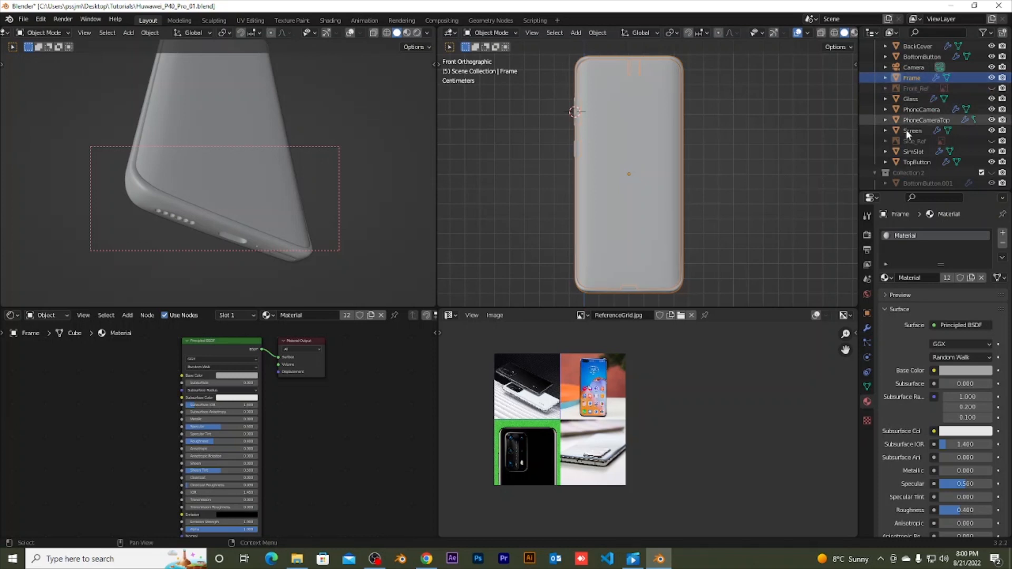
left_click(907, 99)
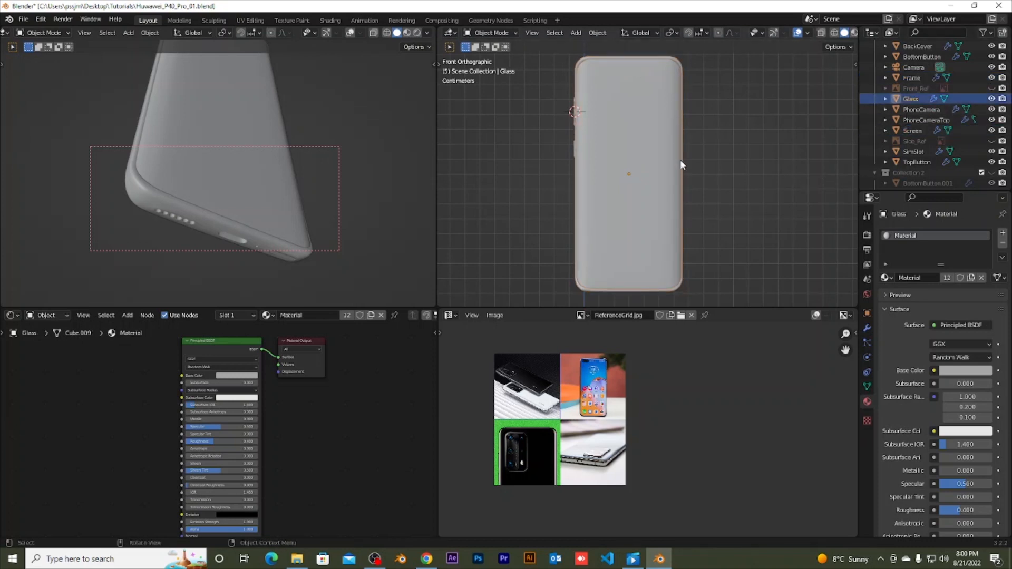
key("KP_Decimal")
middle_click_drag(714, 166, 611, 220)
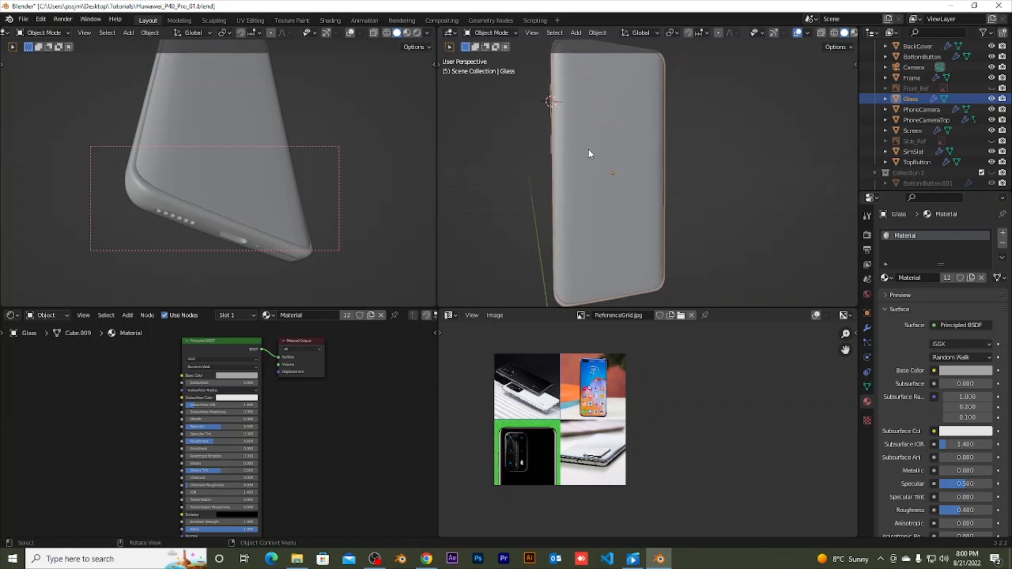
middle_click_drag(606, 126, 659, 161)
left_click(916, 132)
left_click(758, 218)
middle_click_drag(726, 226, 627, 200)
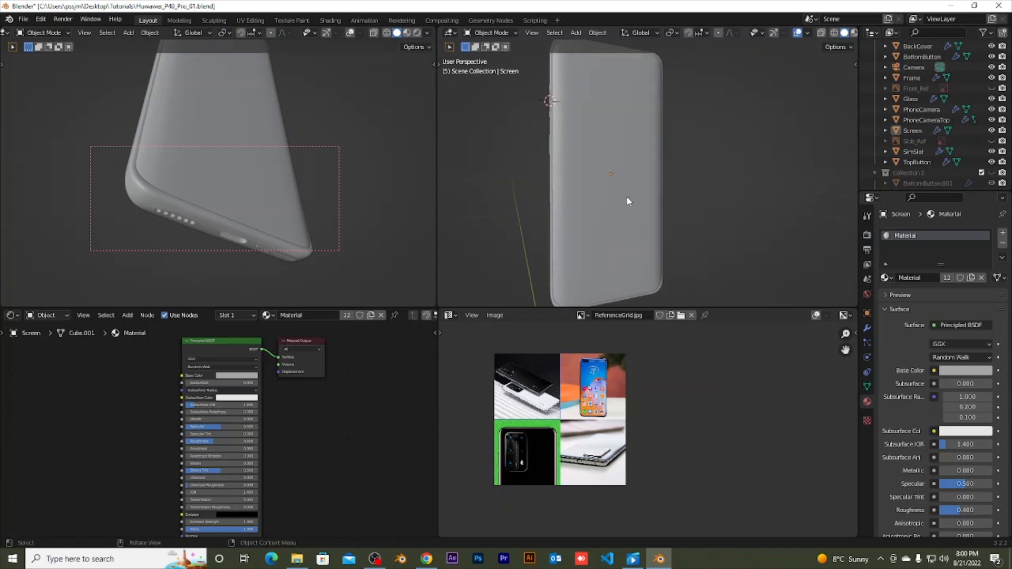
Step: Turn on rendered shading in the viewport with the render region, fitting the phone's bottom end inside it
left_click(418, 33)
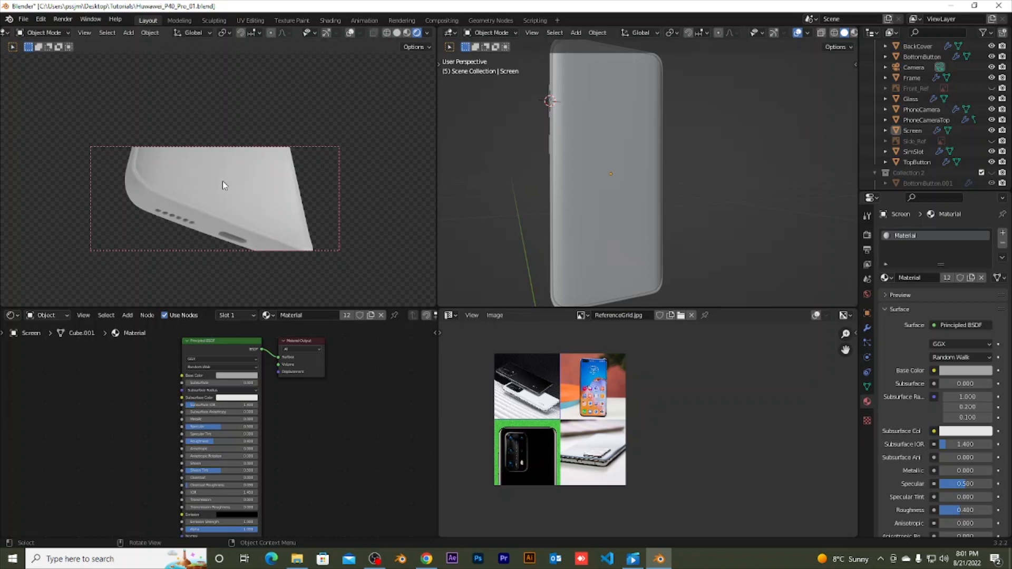
scroll(223, 181, "down", 1)
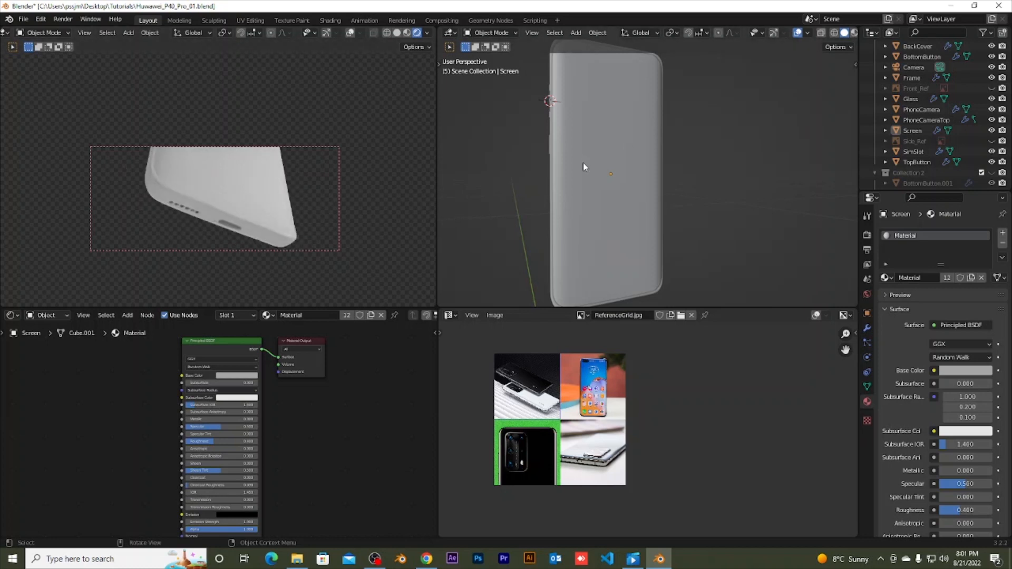
Step: Select the Glass object and add a second, empty material slot to it
mouse_move(583, 163)
middle_mouse_down()
mouse_move(583, 151)
mouse_move(573, 167)
middle_mouse_up()
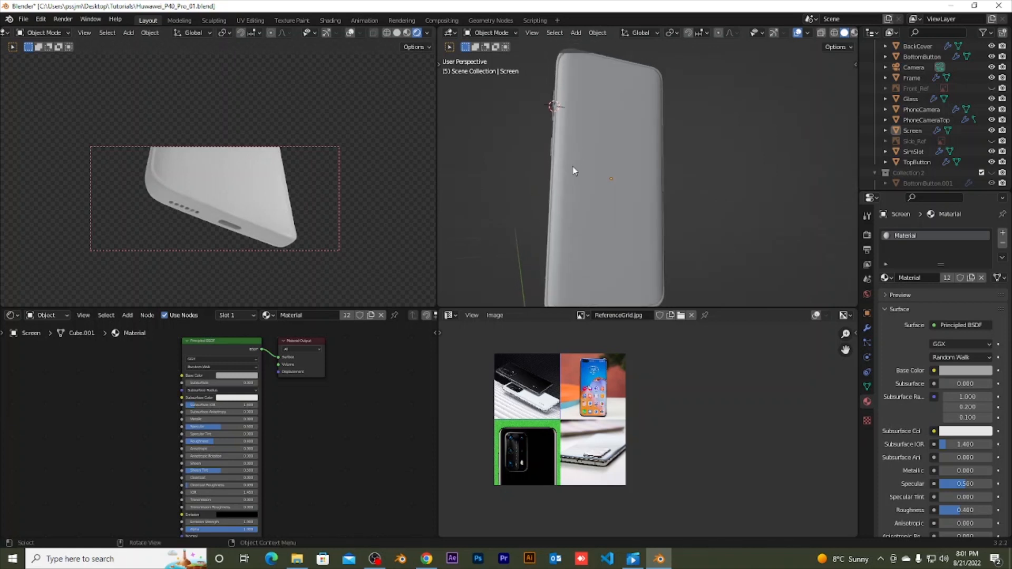
left_click(639, 190)
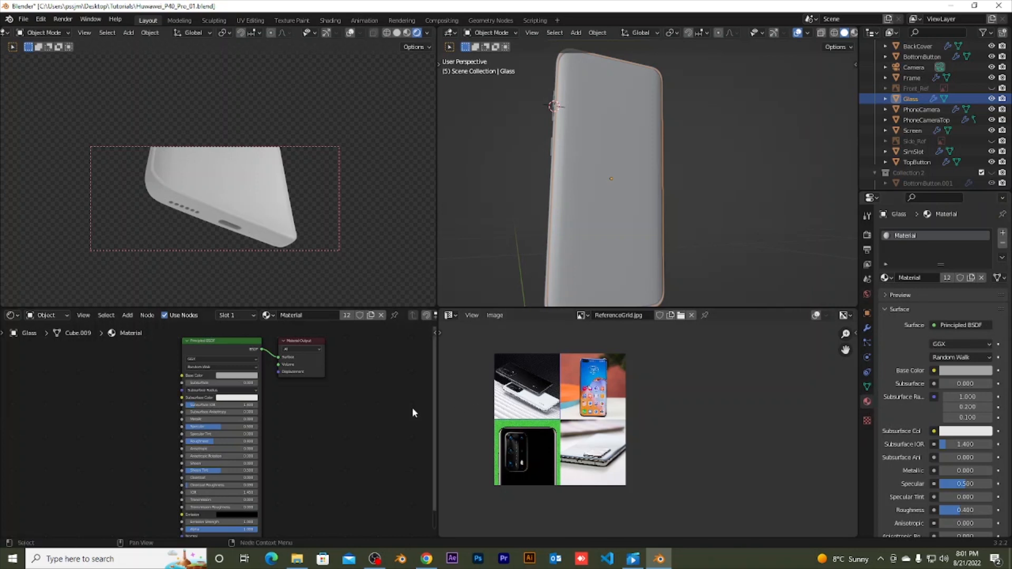
scroll(299, 400, "up", 1)
scroll(323, 415, "down", 2)
middle_click_drag(294, 414, 418, 437)
scroll(378, 424, "up", 1)
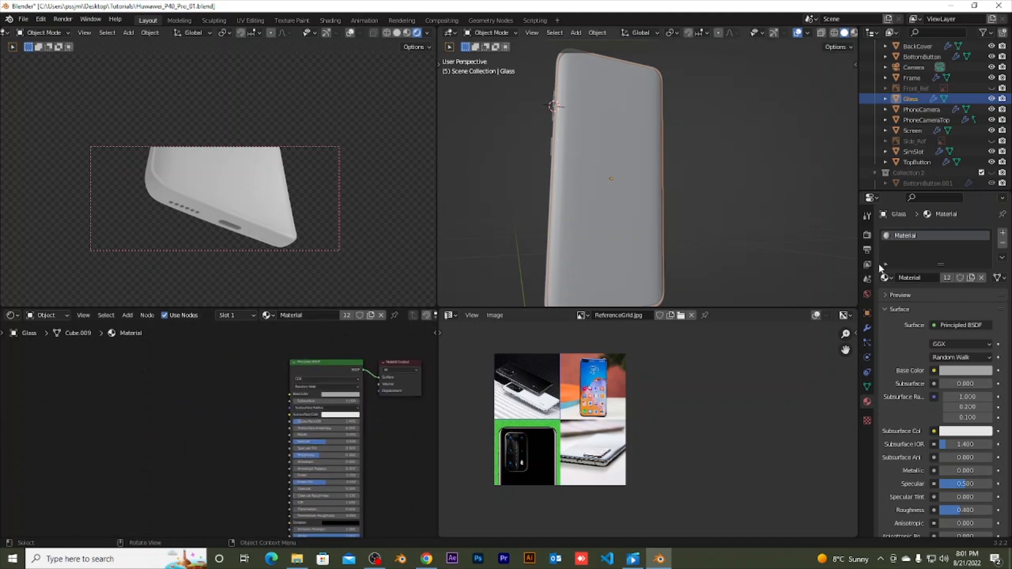
scroll(901, 251, "down", 1)
scroll(900, 252, "up", 1)
left_click(886, 277)
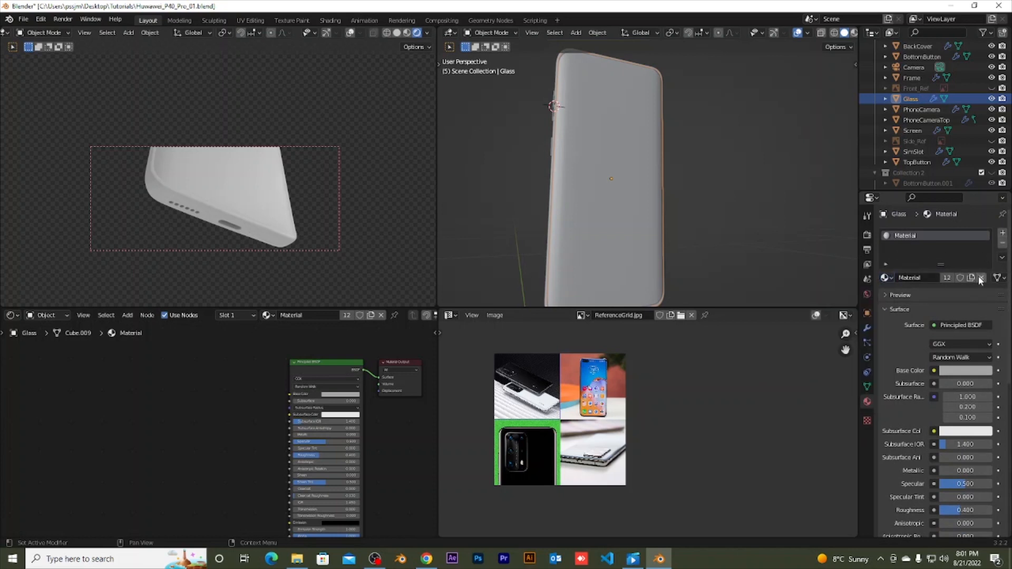
left_click(1003, 232)
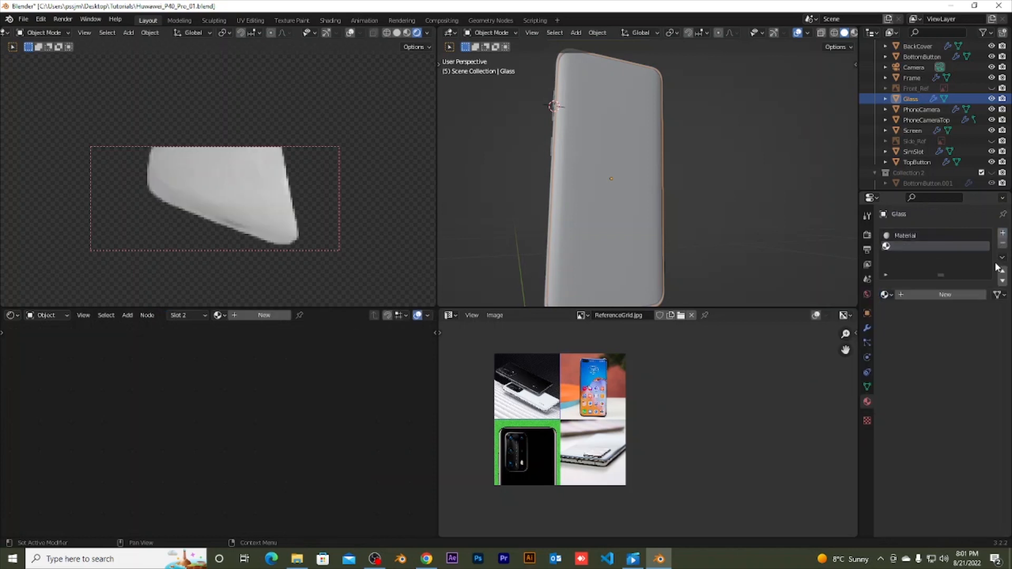
Step: Create a new material in the Glass object's empty slot and name it Glass
left_click(947, 299)
double_click(937, 293)
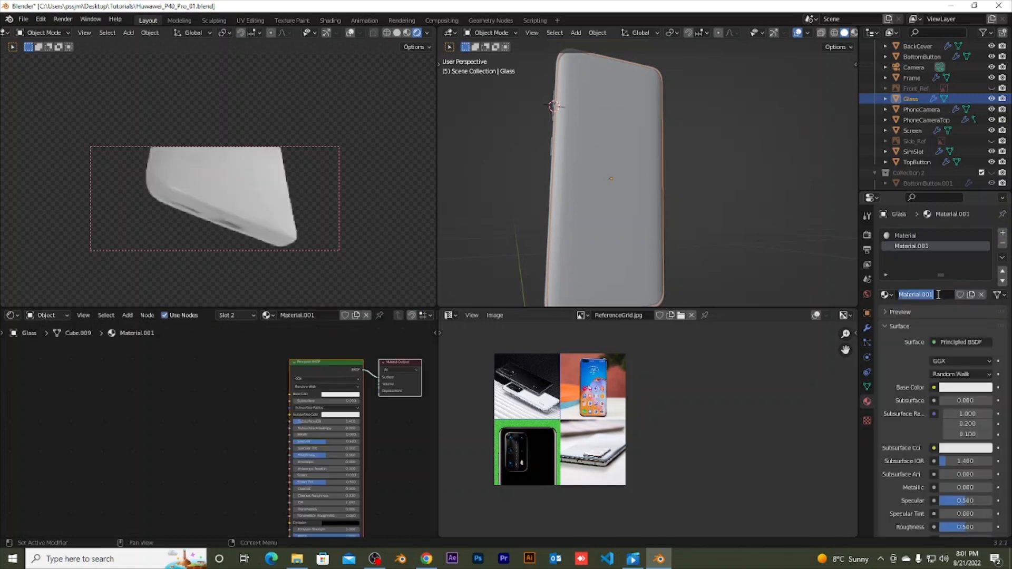
type("lass")
key("Return")
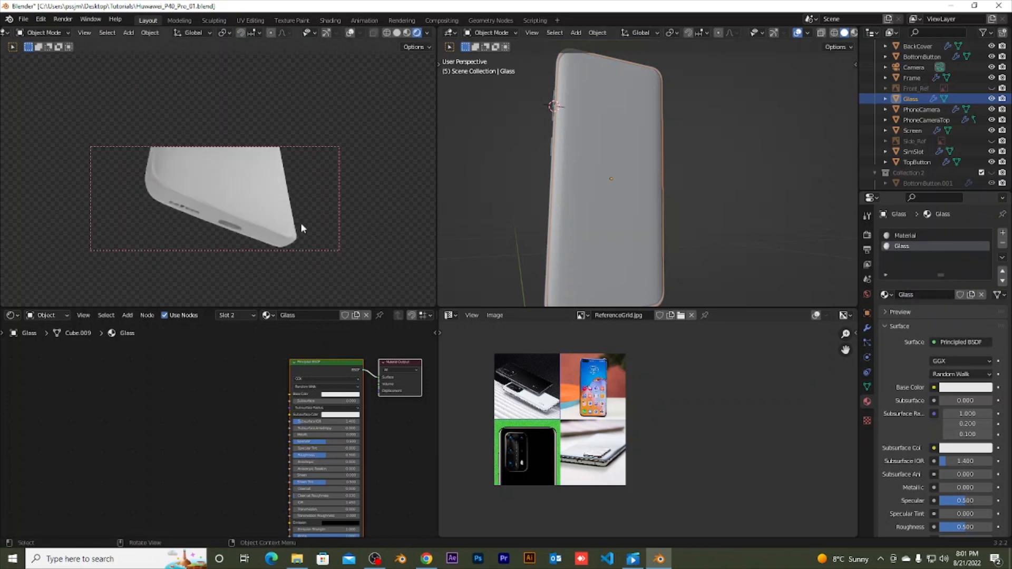
Step: Set the Glass material's transmission to 1.000 and its roughness to 0.02 in the Principled BSDF node
scroll(368, 489, "up", 1)
left_click_drag(344, 523, 384, 523)
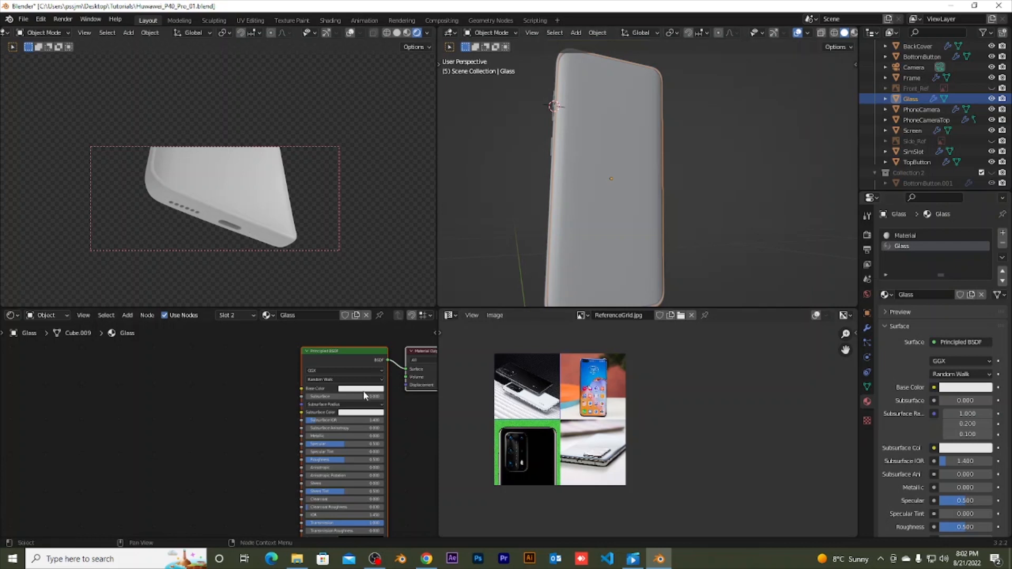
left_click(345, 461)
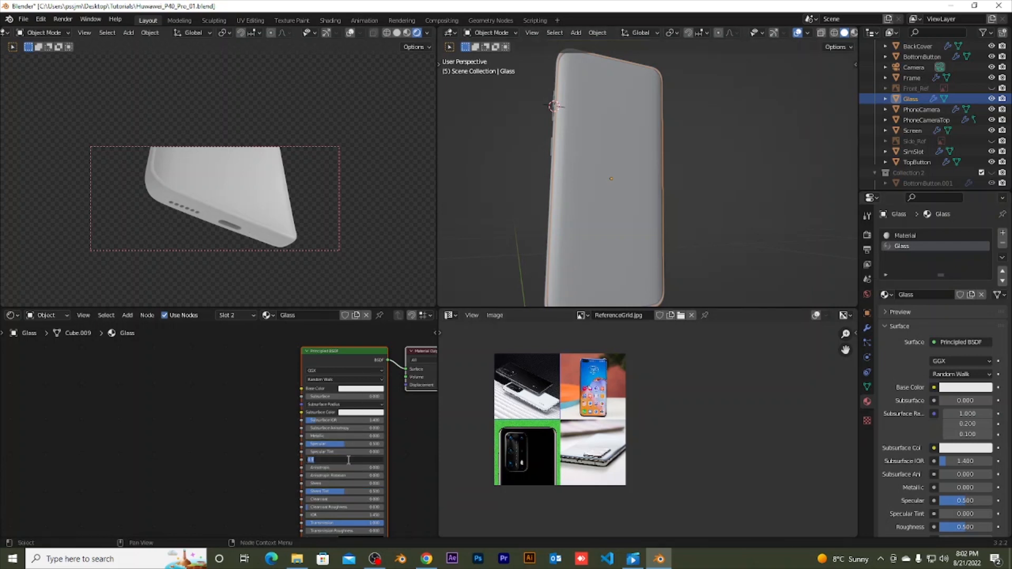
left_click(290, 439)
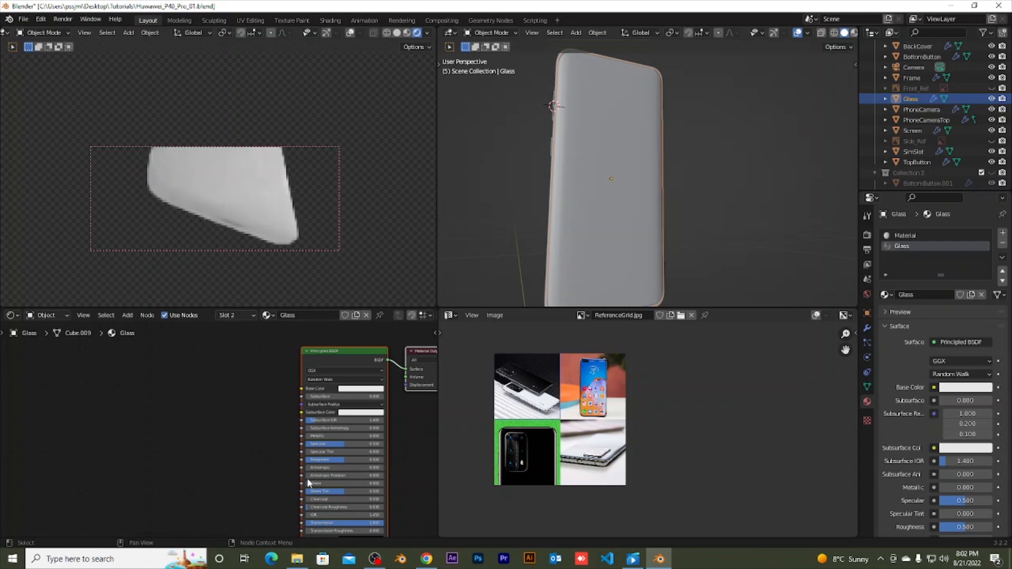
left_click(344, 460)
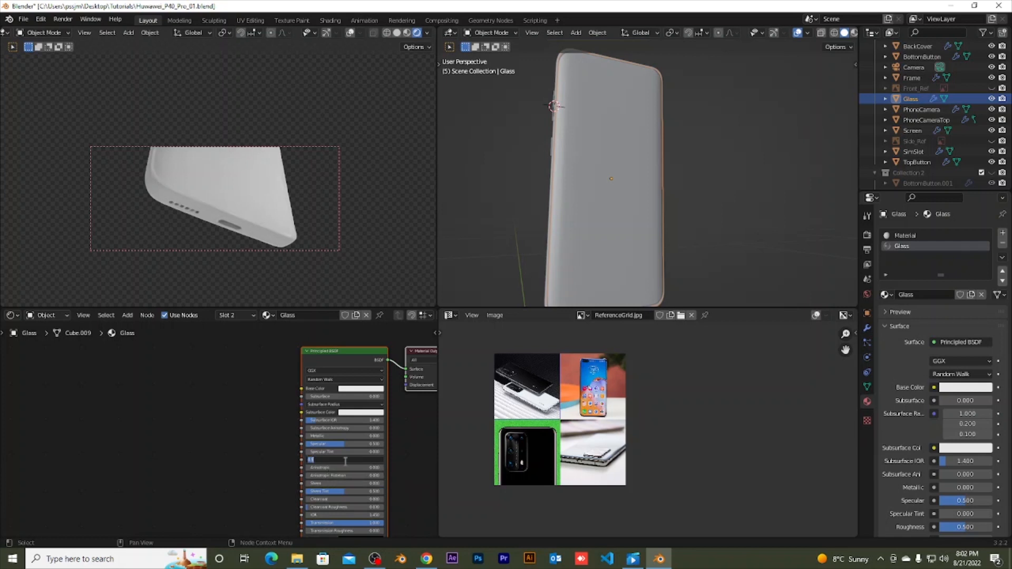
key("BackSpace")
type("0.02")
key("Return")
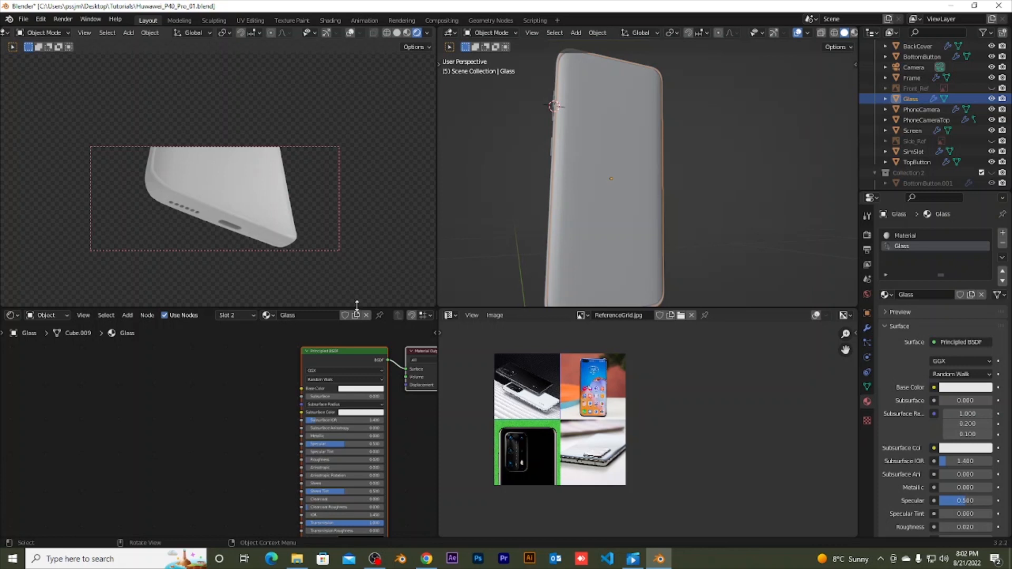
Step: Brighten the base color of the Glass material to pure white
scroll(273, 363, "down", 1)
middle_click_drag(235, 377, 138, 393)
scroll(221, 410, "up", 2)
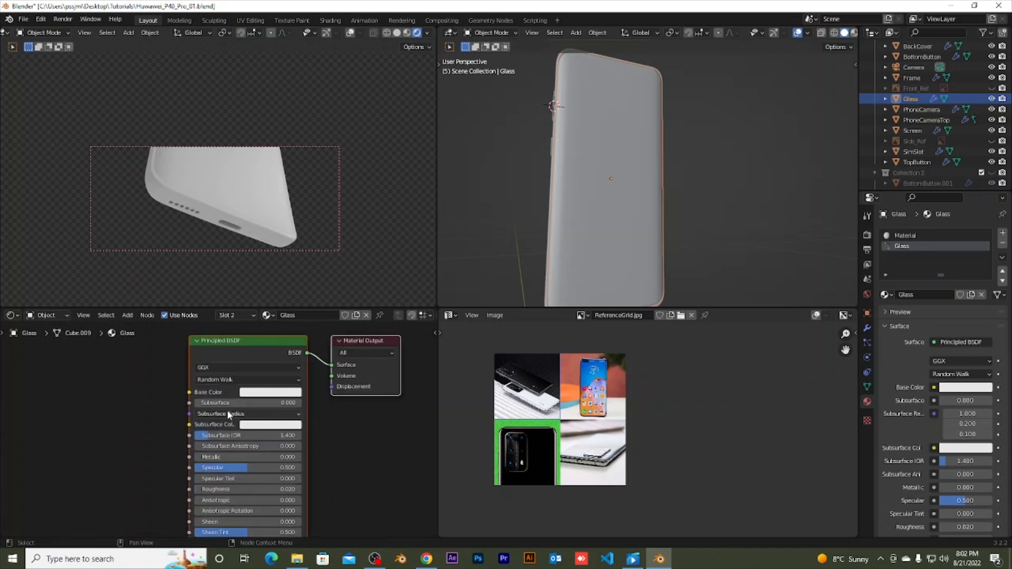
left_click(269, 393)
left_click_drag(325, 259, 327, 252)
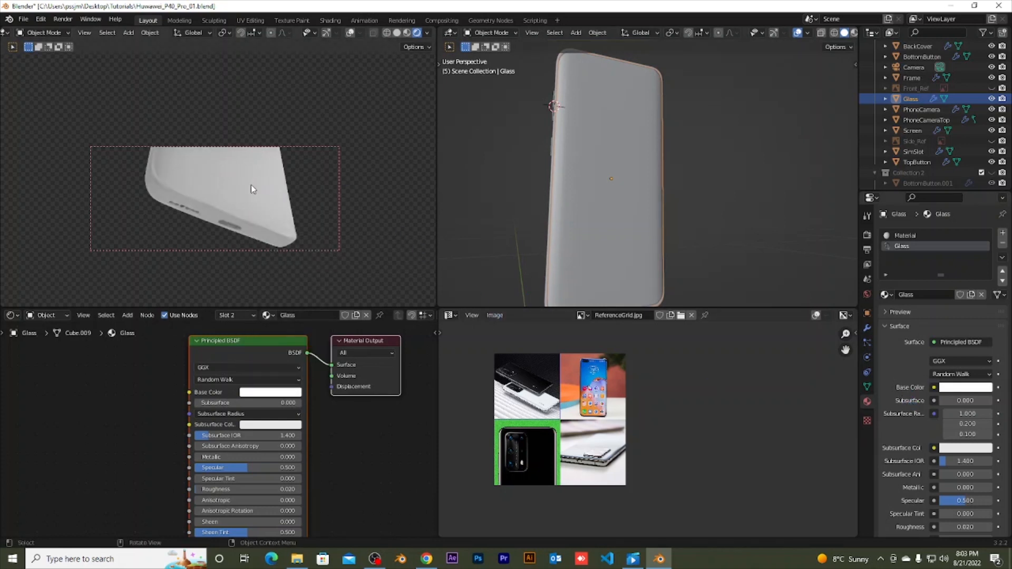
Step: Remove the original Material slot from the Glass object and move the Principled BSDF node farther from the Material Output
left_click(905, 235)
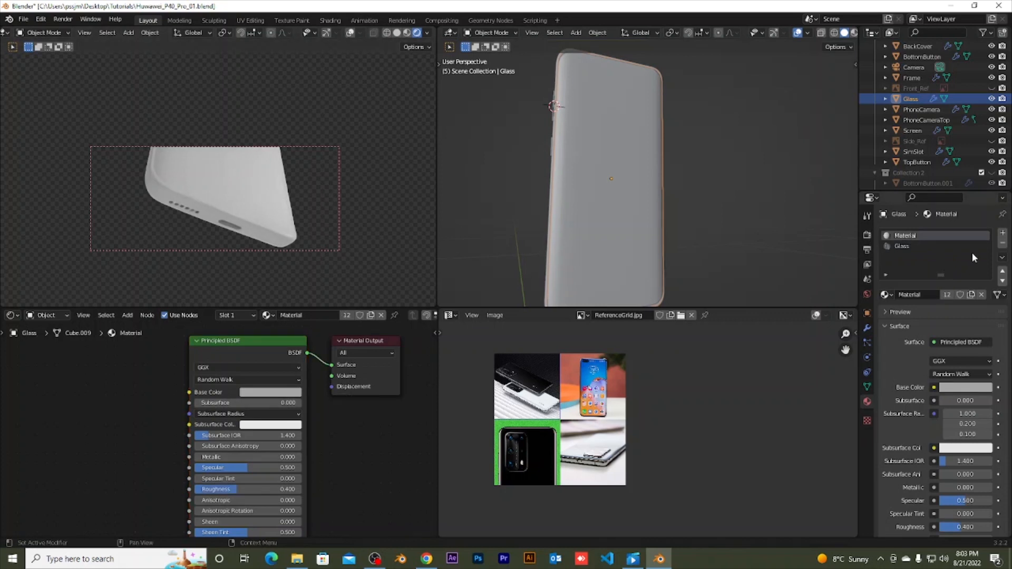
left_click(1003, 243)
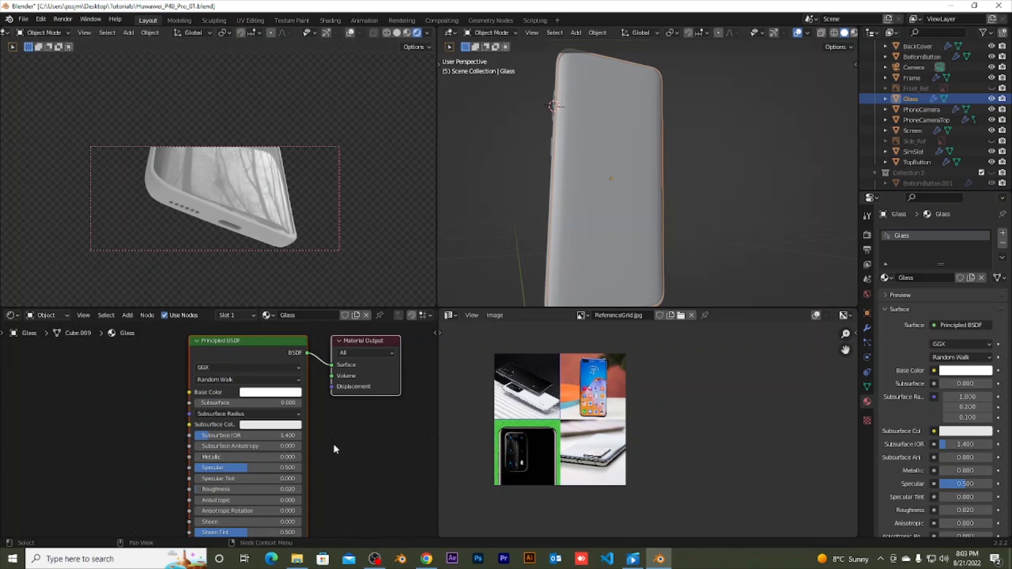
scroll(335, 444, "down", 3)
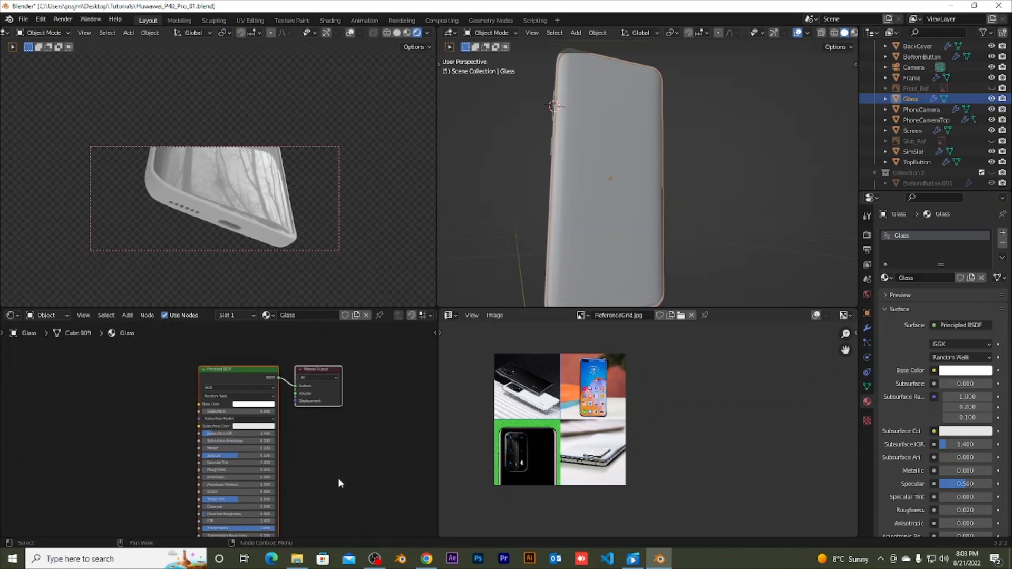
left_click_drag(227, 373, 119, 372)
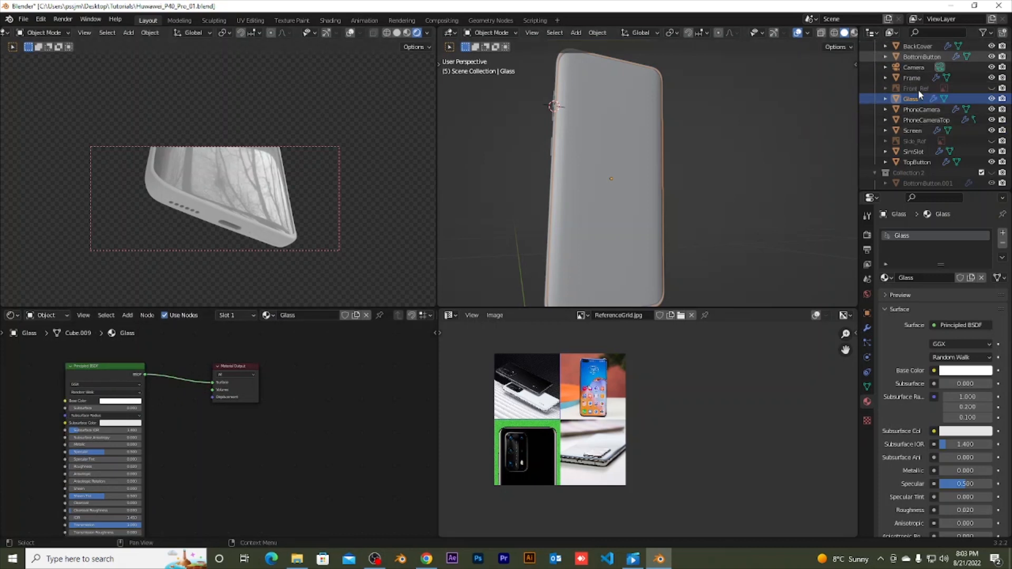
Step: Unwrap the whole Screen mesh with Project from View in the front orthographic view
left_click(917, 131)
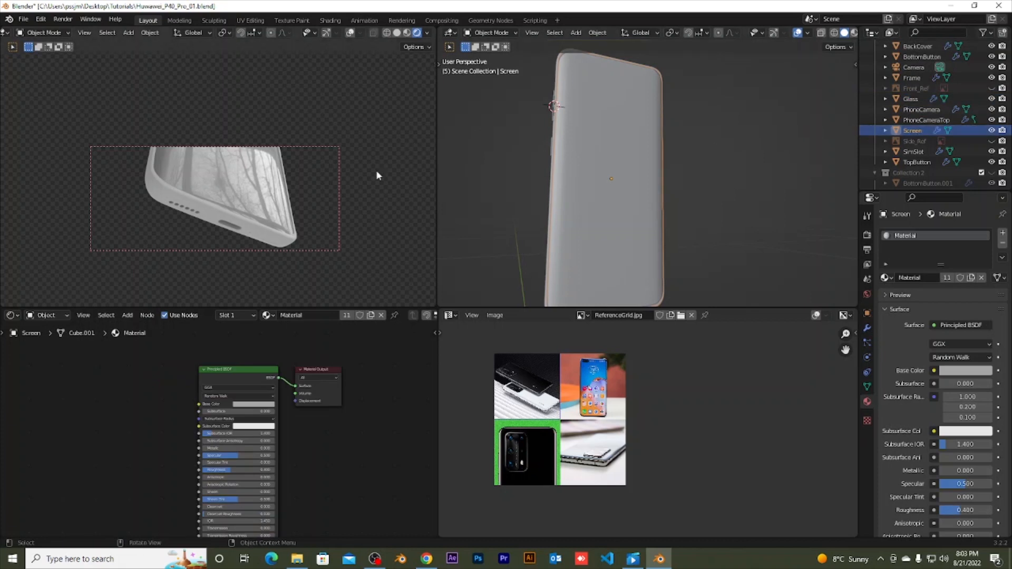
scroll(636, 444, "up", 3)
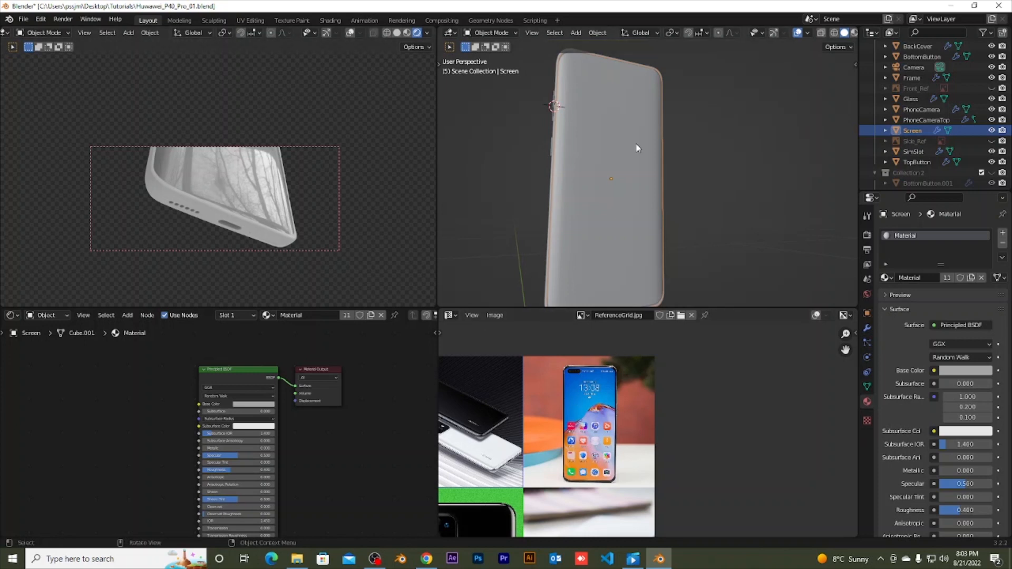
key("KP_1")
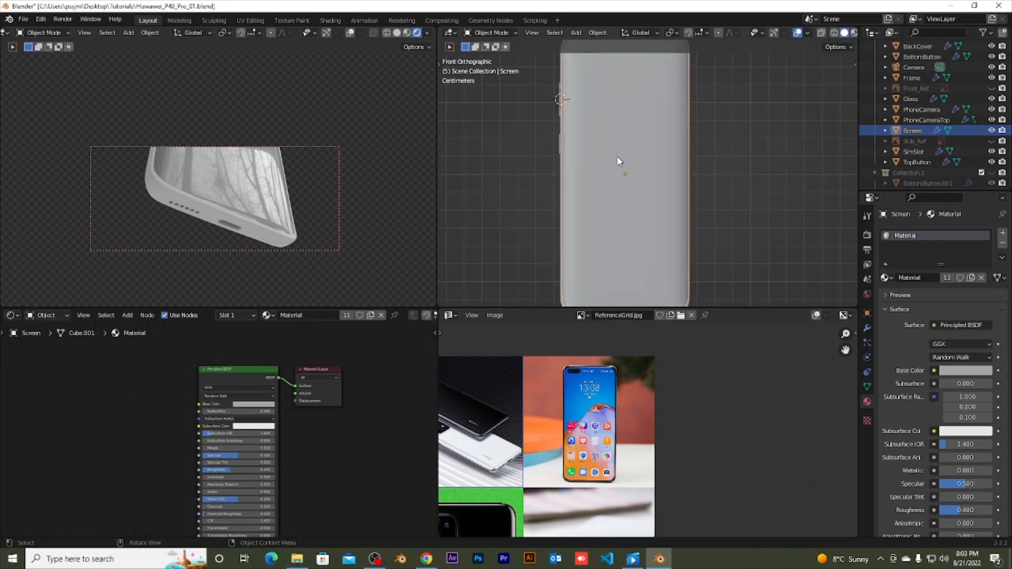
scroll(637, 166, "down", 3)
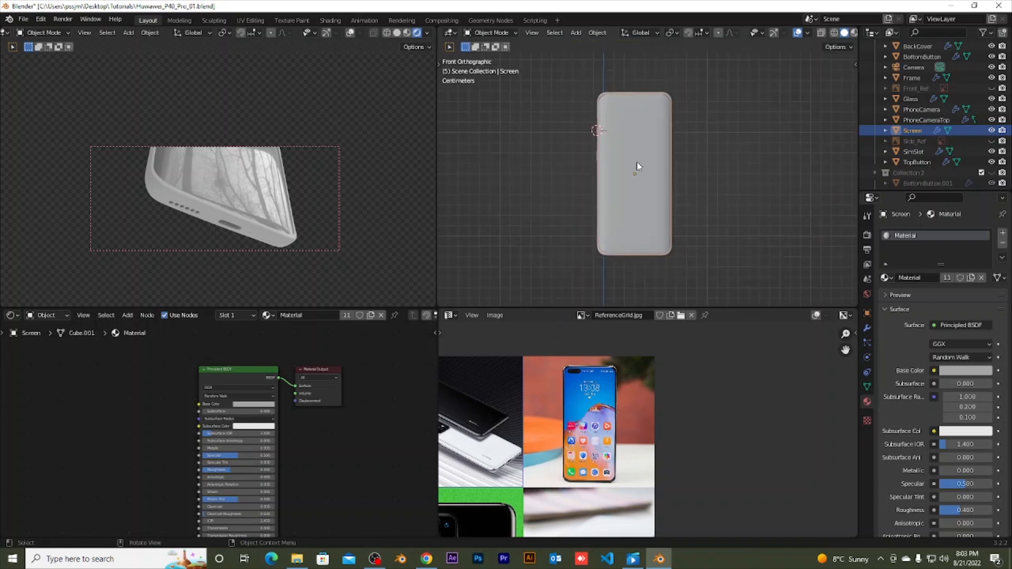
key("Tab")
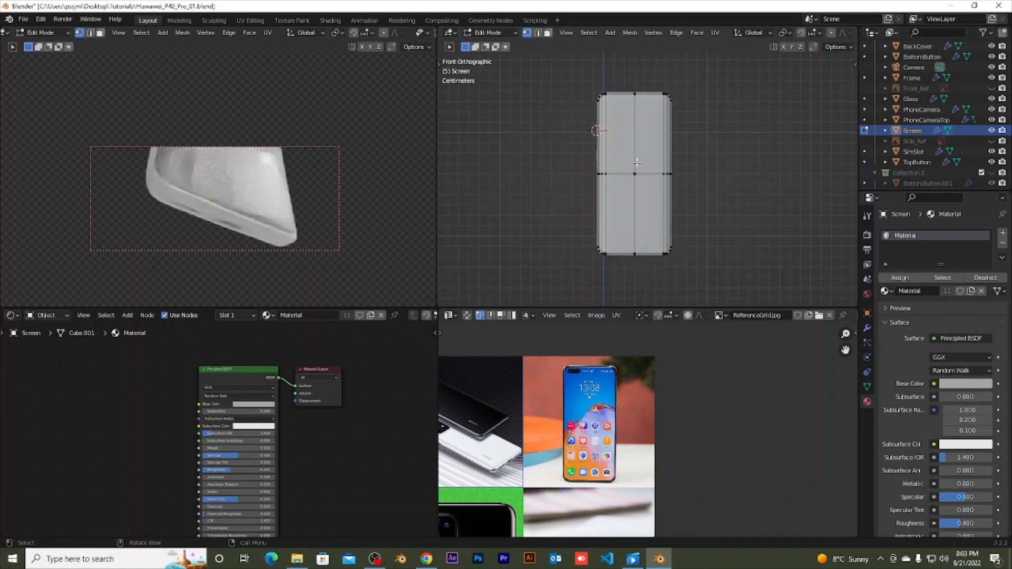
key("a")
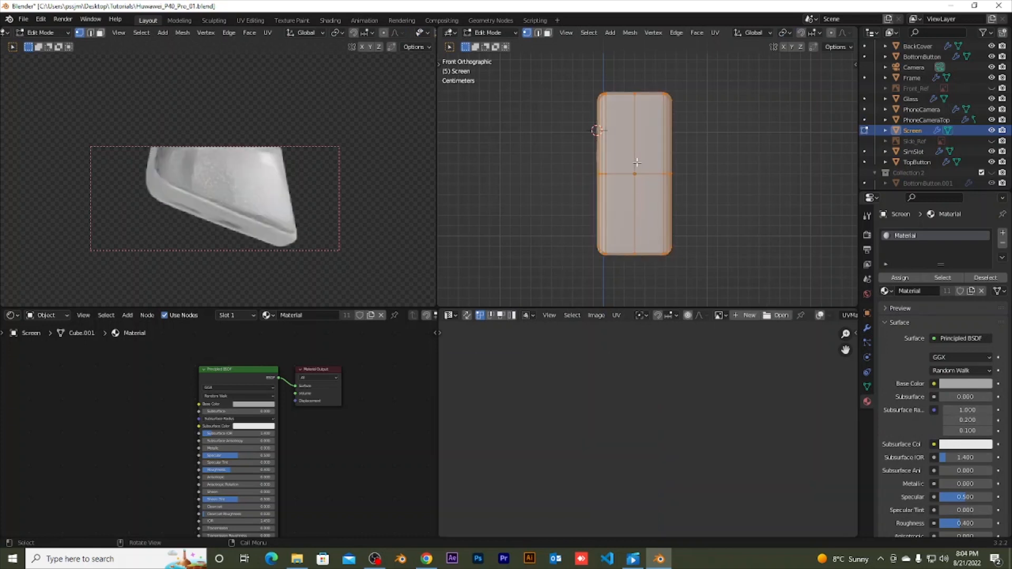
key("u")
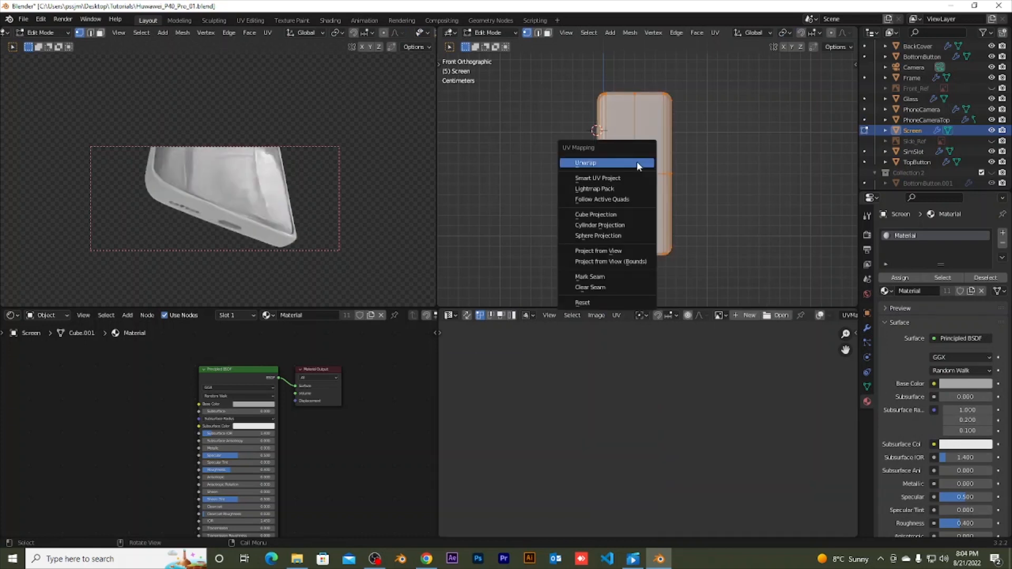
left_click(611, 253)
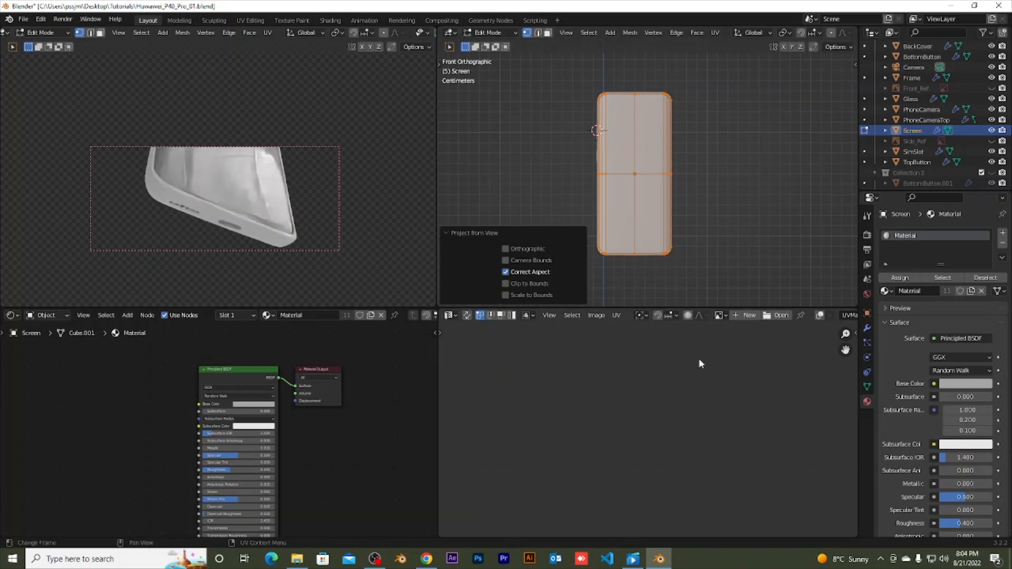
Step: Turn on overlays in the UV Editor and frame the projected Screen UV layout
left_click(820, 315)
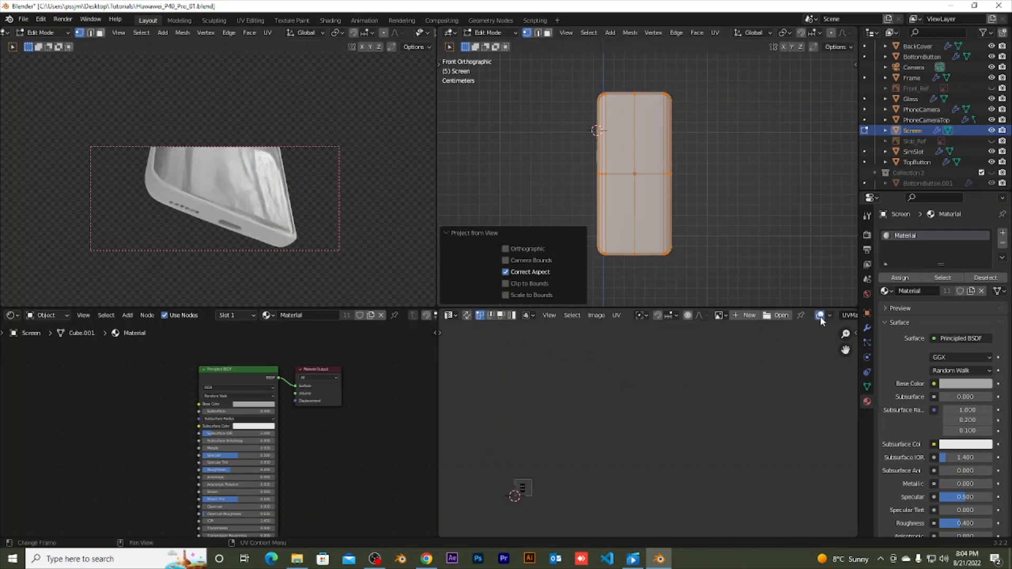
middle_click_drag(608, 458, 829, 522)
scroll(718, 411, "up", 6)
scroll(637, 431, "up", 5)
scroll(826, 522, "up", 1)
scroll(739, 427, "up", 2)
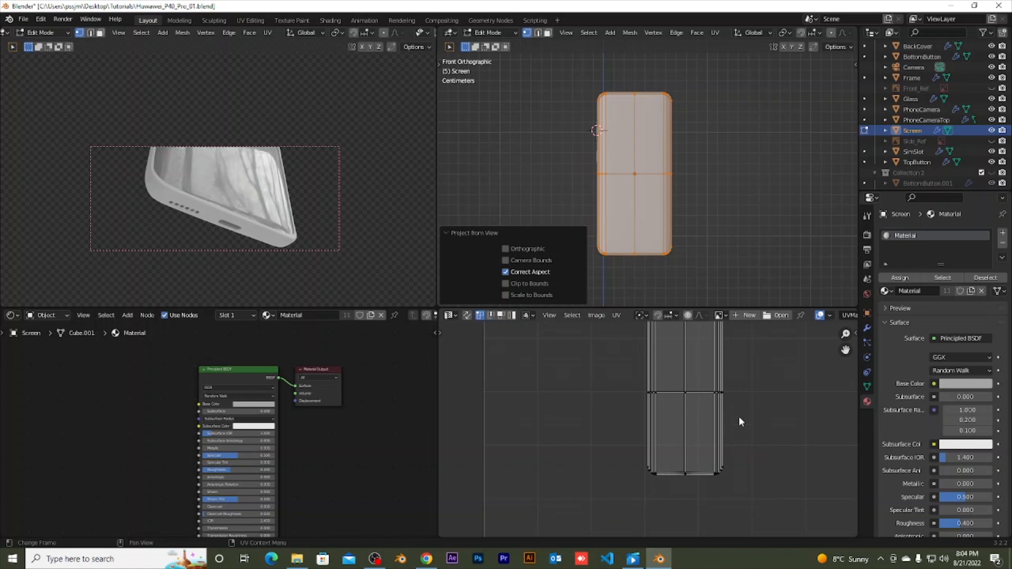
Step: Try huawei-p40-series-featured-img-1-1000x600.jpg from Downloads as the image behind the Screen UVs, and unlink it from the editor
left_click(727, 318)
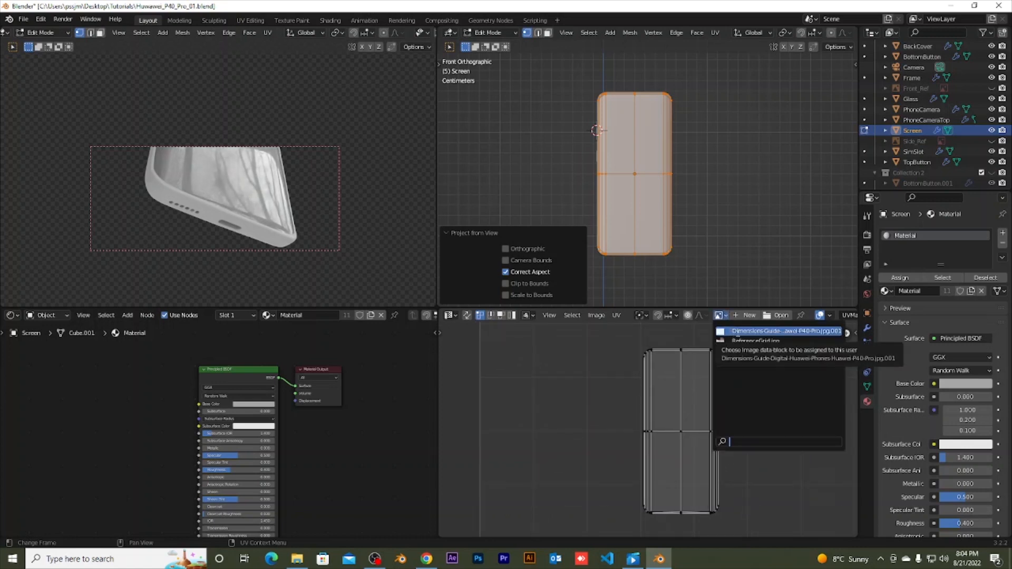
left_click(577, 344)
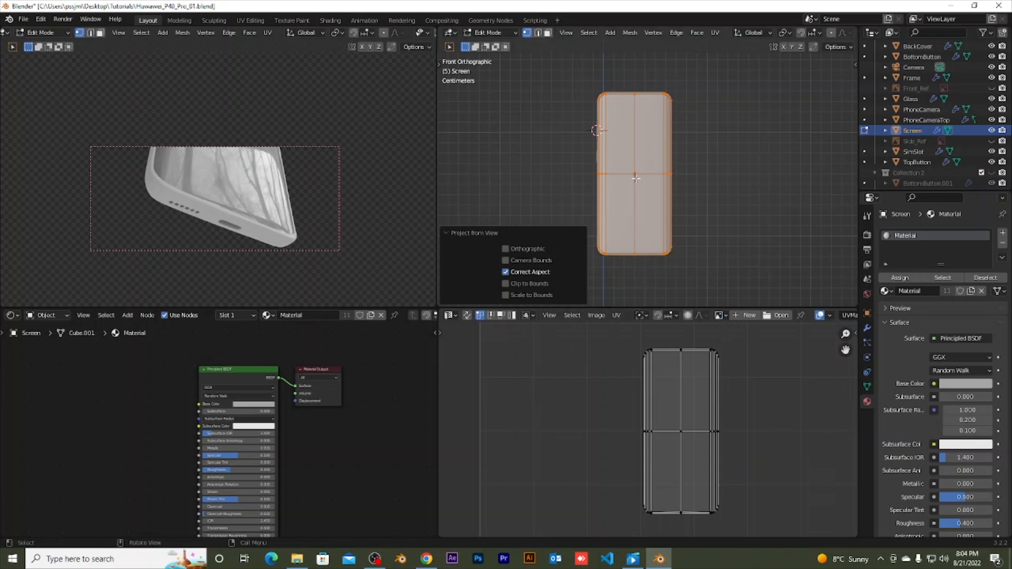
left_click(779, 315)
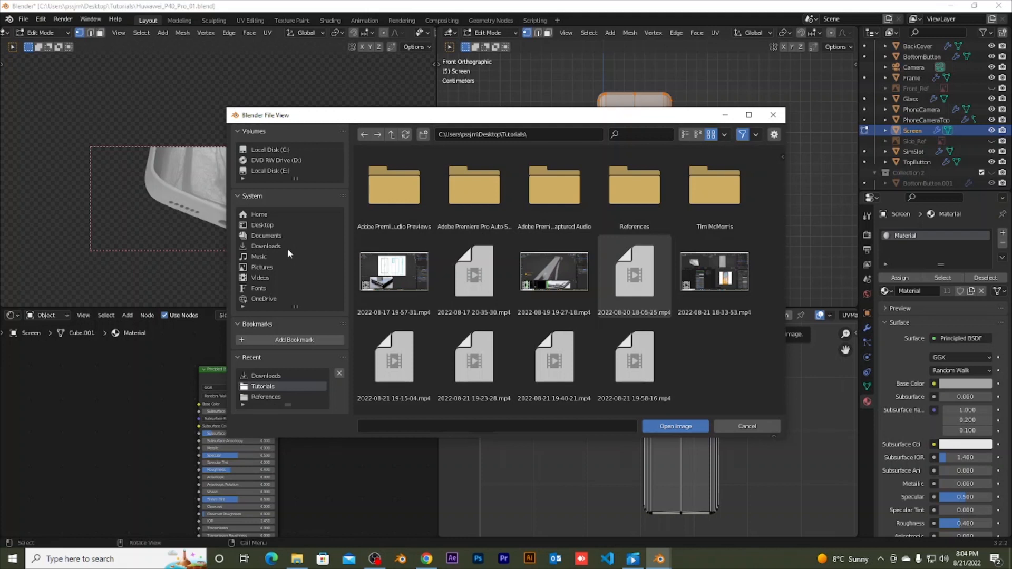
left_click(270, 245)
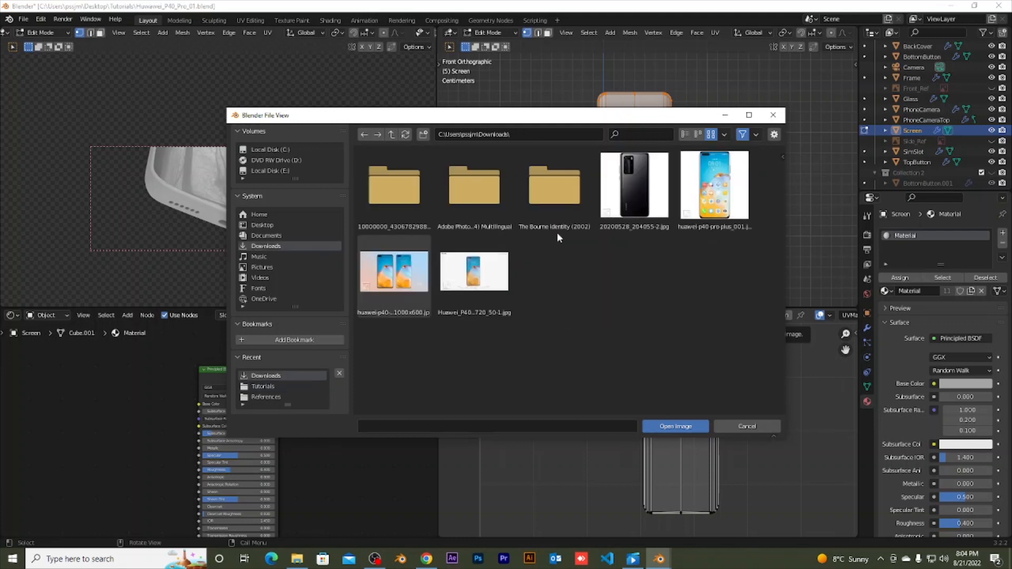
left_click(387, 285)
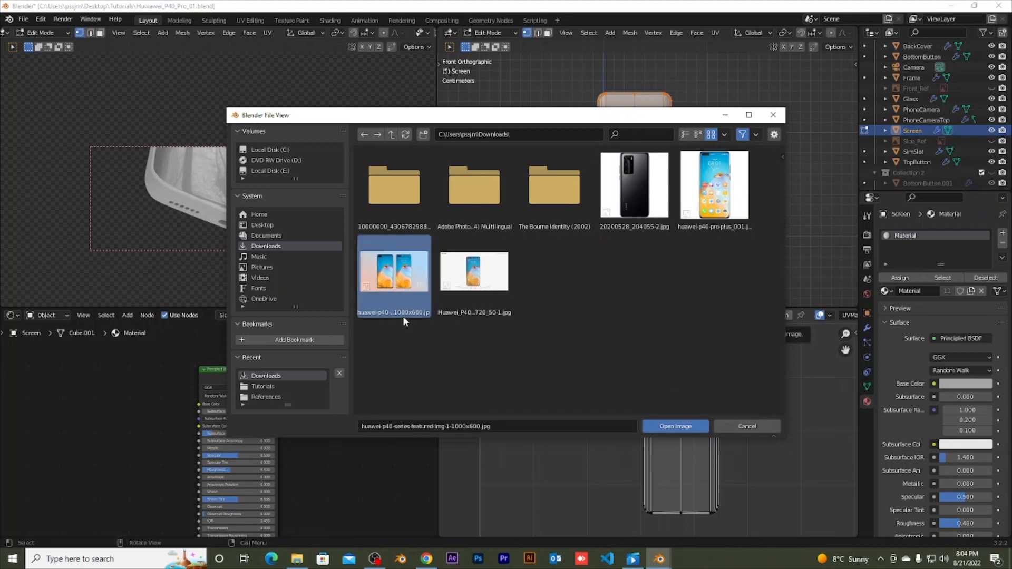
left_click(704, 220)
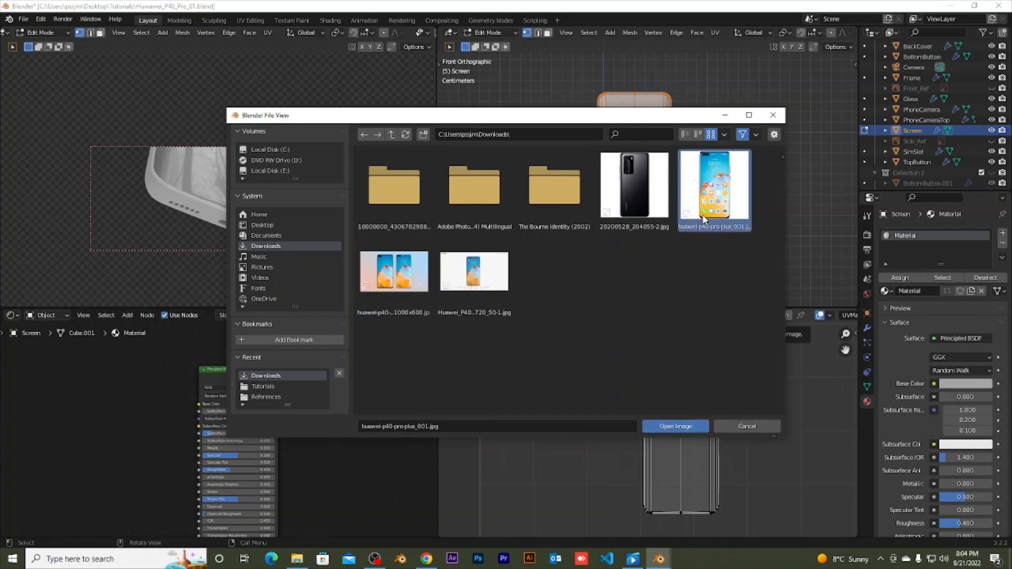
left_click(416, 280)
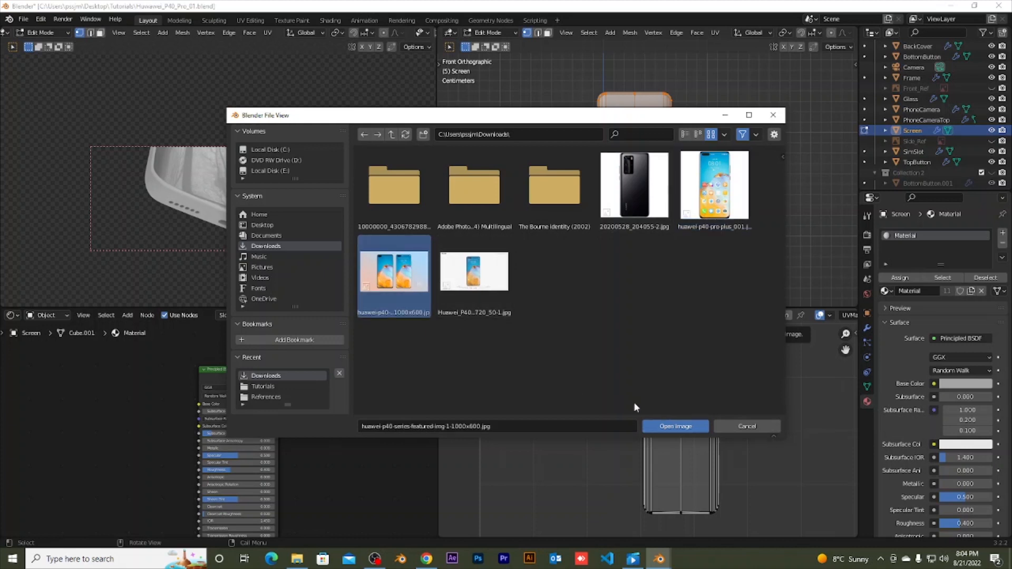
left_click(675, 426)
scroll(664, 412, "down", 5)
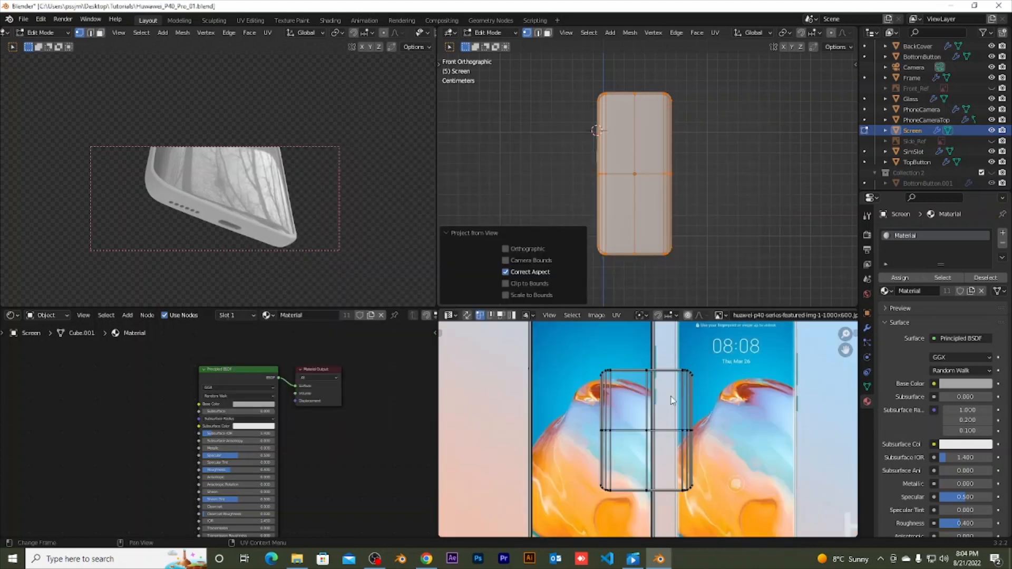
scroll(680, 417, "up", 1)
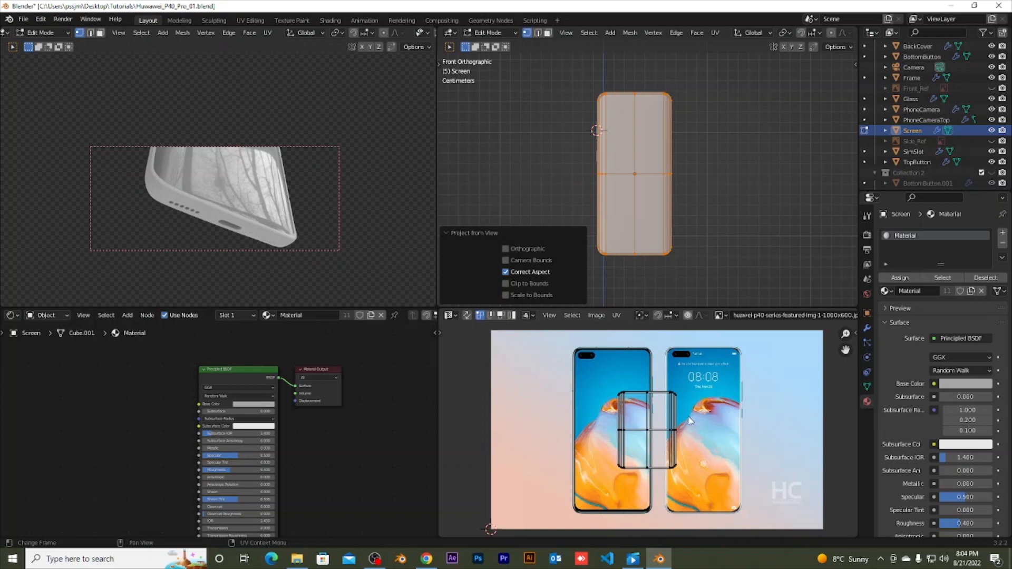
scroll(735, 320, "down", 4)
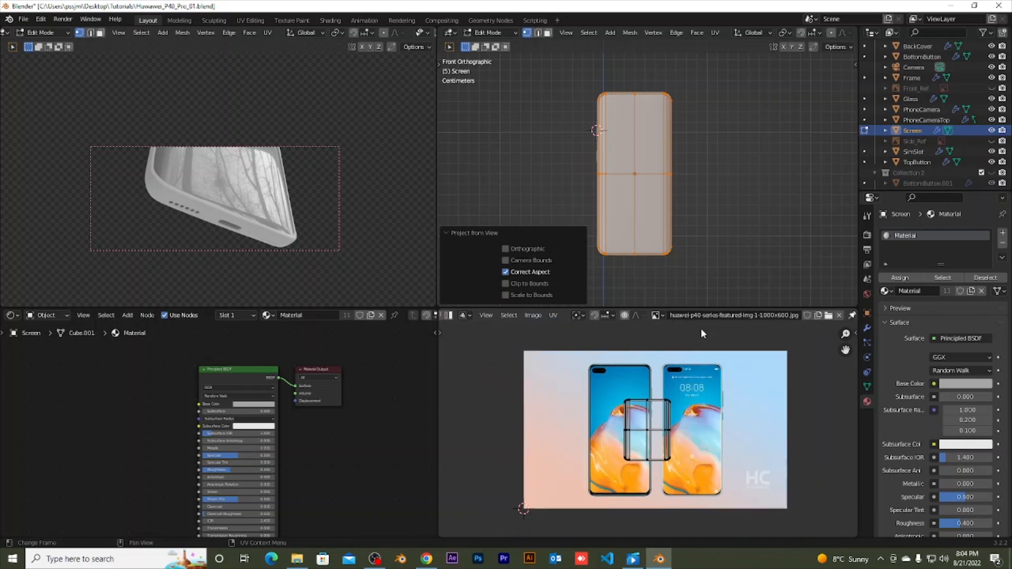
left_click(839, 315)
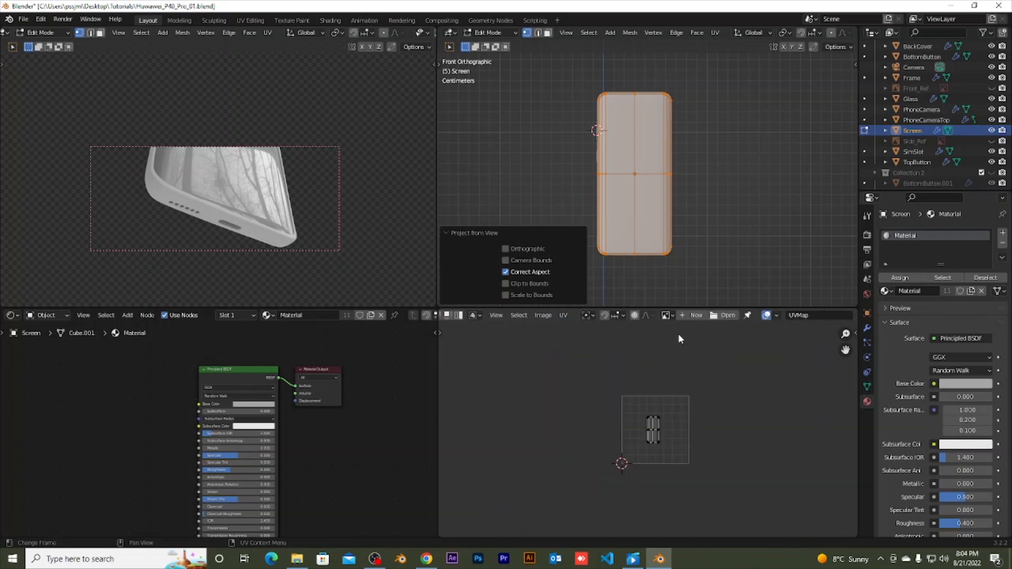
Step: Load huawei-p40-pro plus_001.jpg from Downloads as the image behind the Screen UVs
left_click(725, 317)
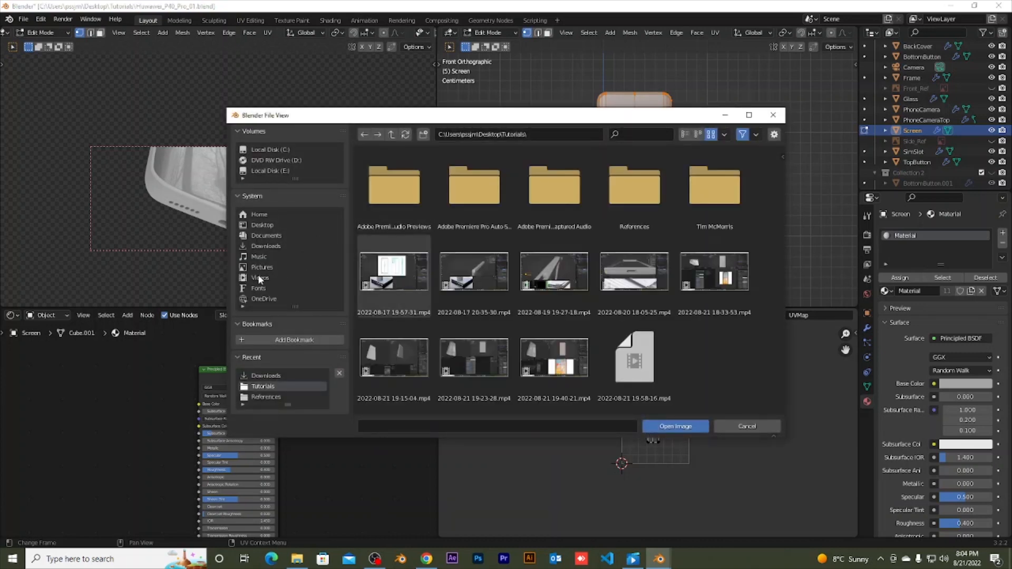
left_click(259, 246)
left_click(729, 198)
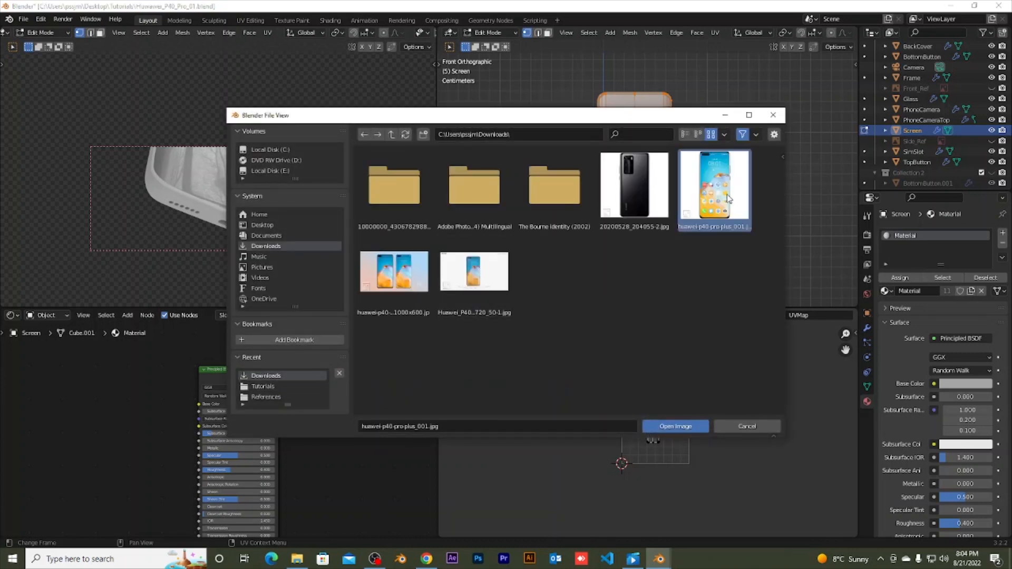
left_click(671, 428)
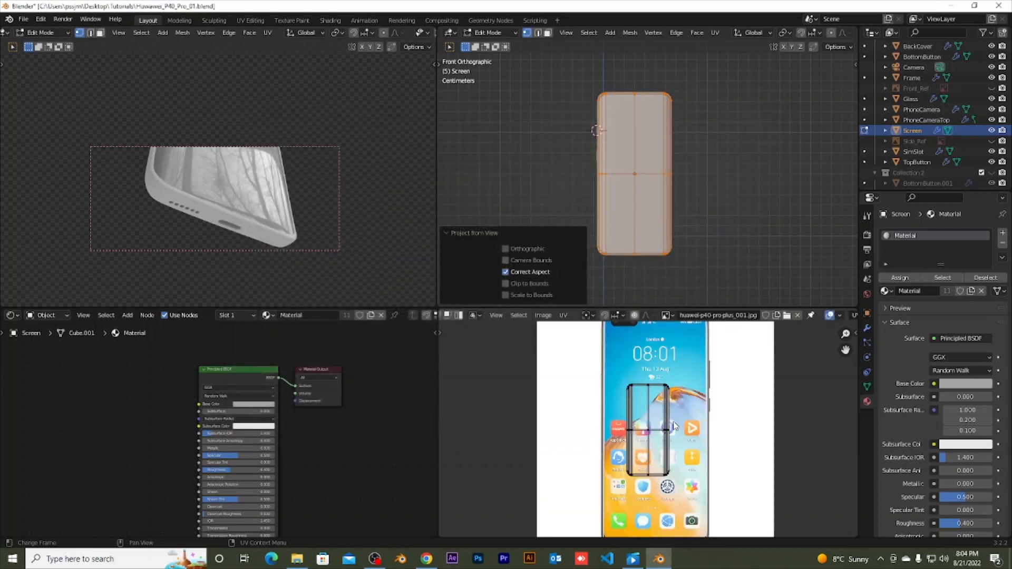
scroll(678, 421, "down", 2)
scroll(685, 422, "up", 1)
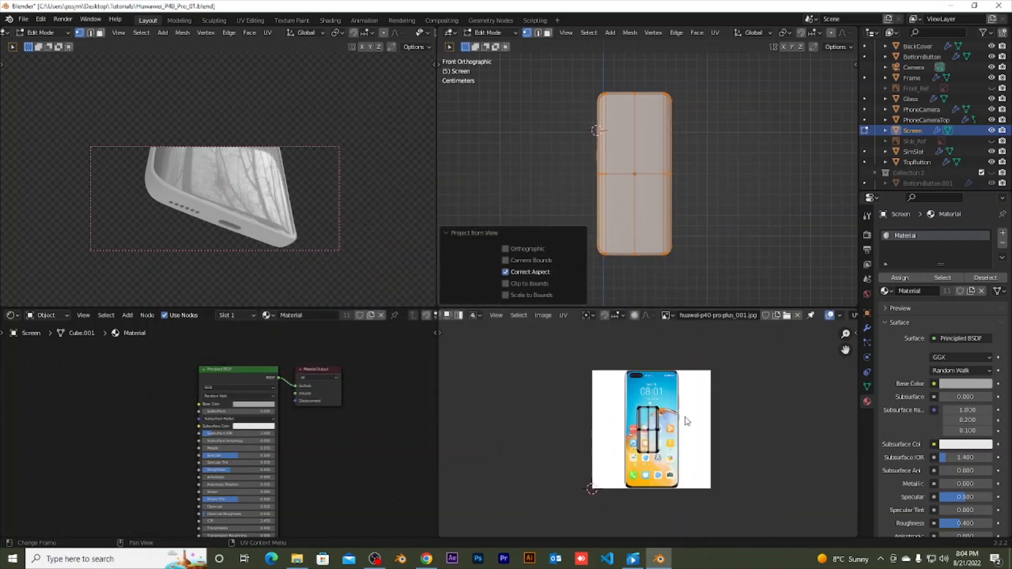
Step: Scale up the Screen UVs by about 1.9 and again by about 1.3 to match the height of the pictured phone
key("s")
key("s")
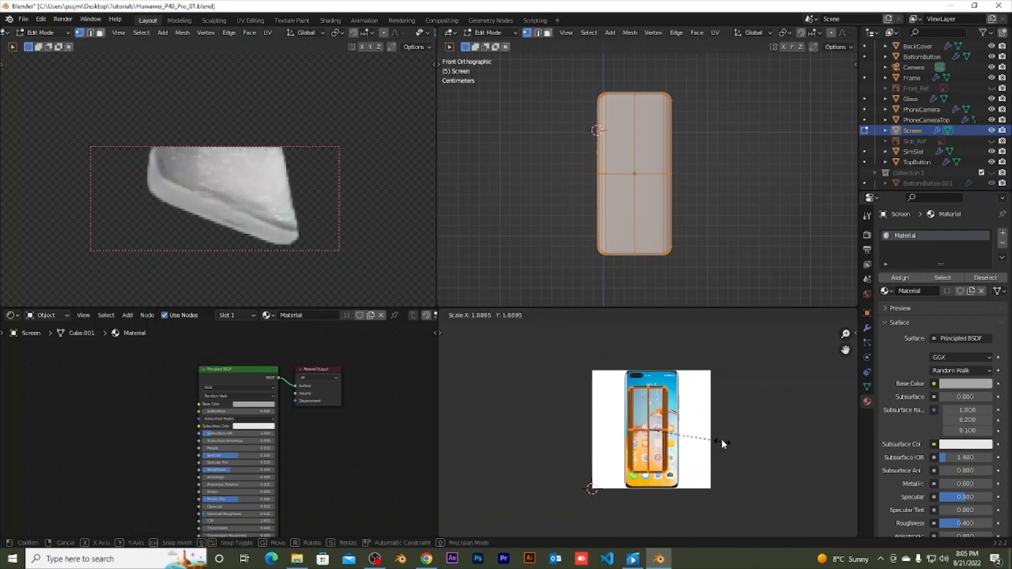
left_click(722, 441)
scroll(711, 427, "up", 1)
middle_click_drag(704, 414, 635, 395)
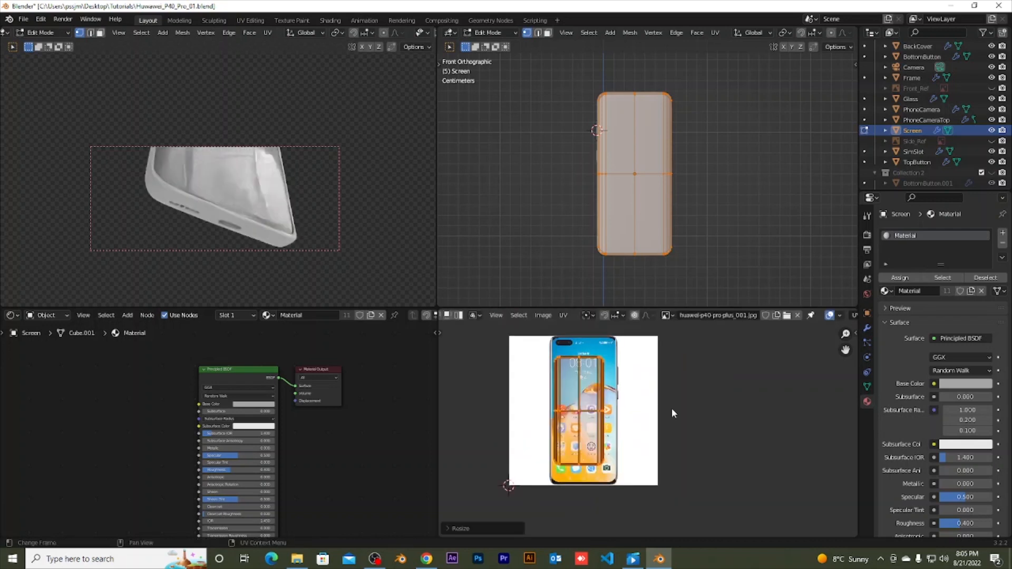
key("s")
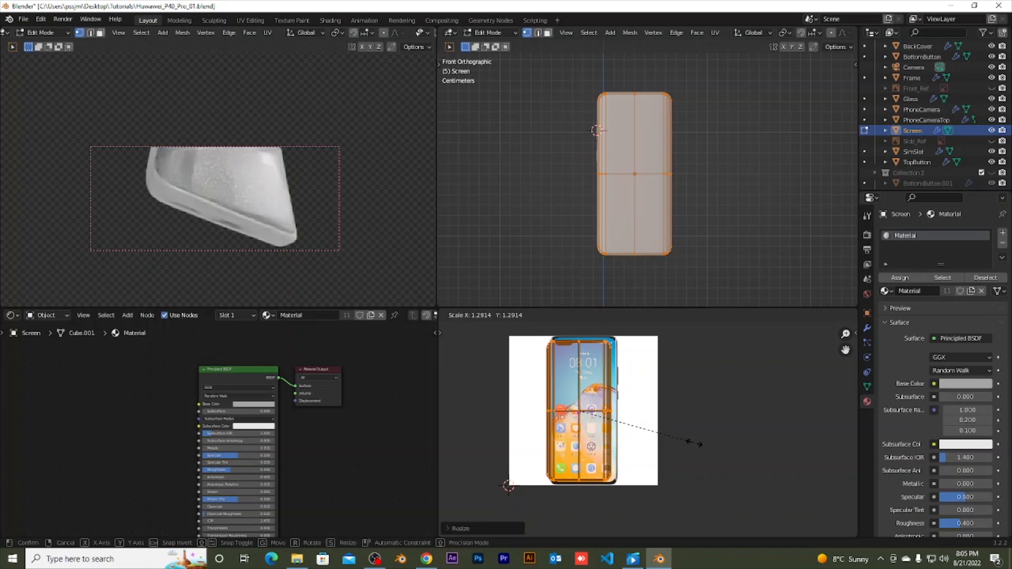
left_click(705, 449)
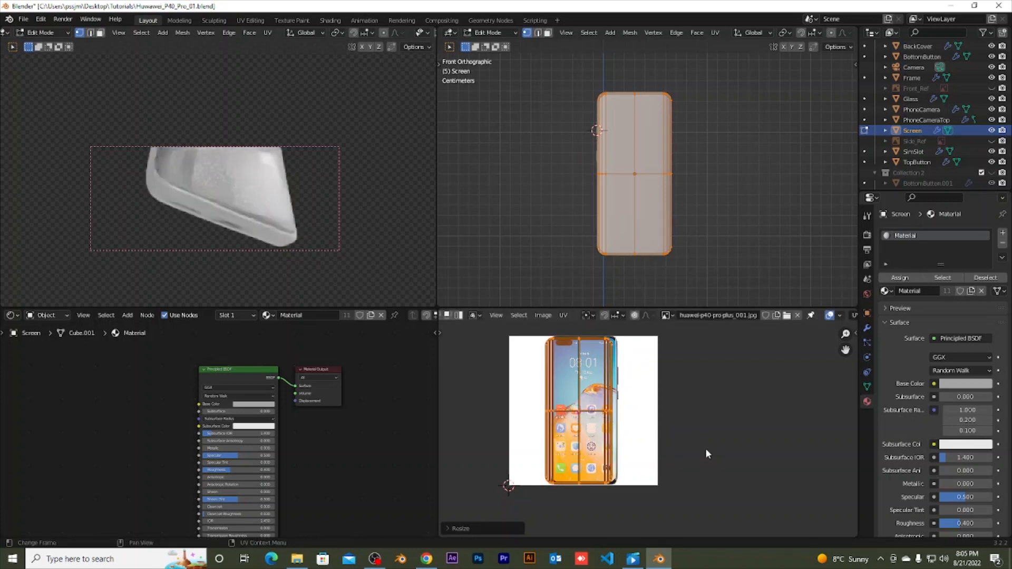
Step: Turn on the Screencast Keys overlay in the 3D viewport and make the UV Editor area slightly taller
scroll(701, 443, "up", 2)
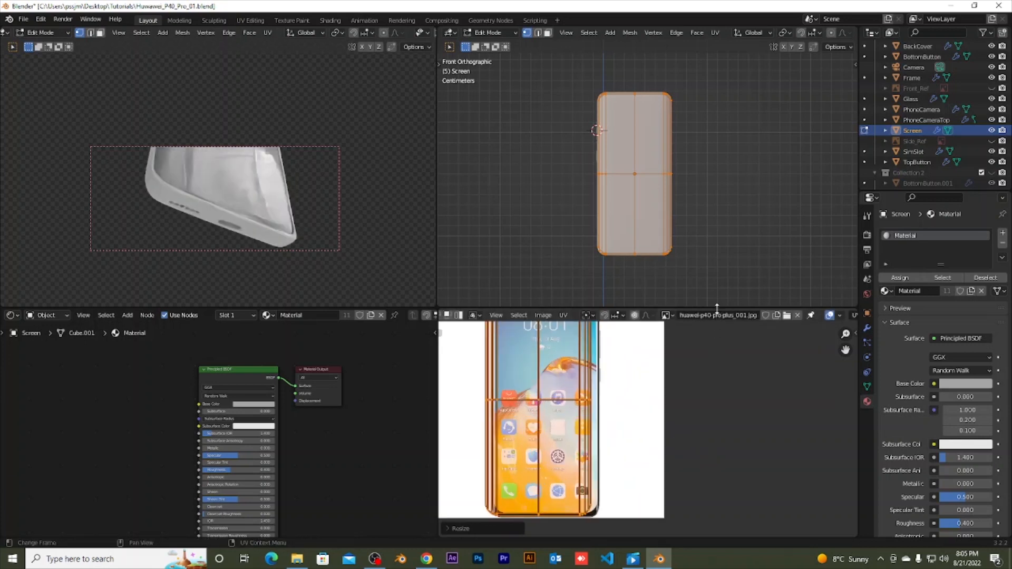
left_click_drag(717, 308, 688, 171)
middle_click_drag(680, 255, 730, 301)
scroll(731, 296, "up", 2)
scroll(732, 304, "down", 1)
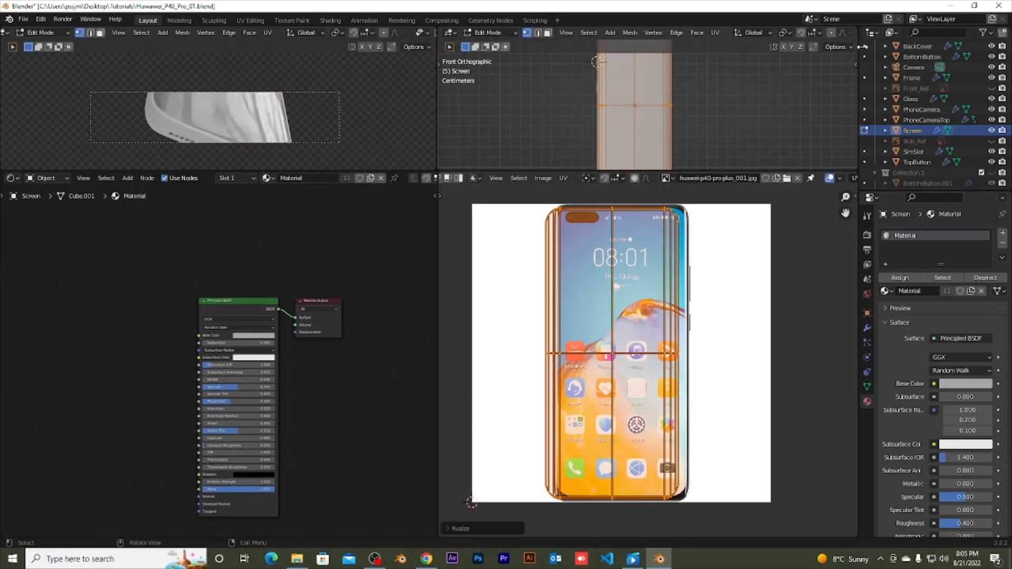
key("n")
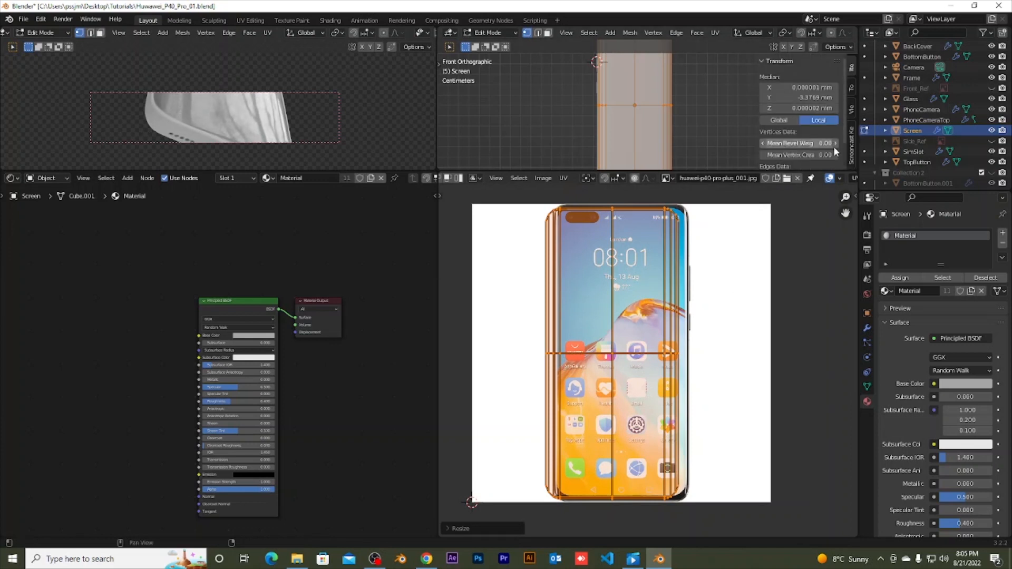
left_click(850, 155)
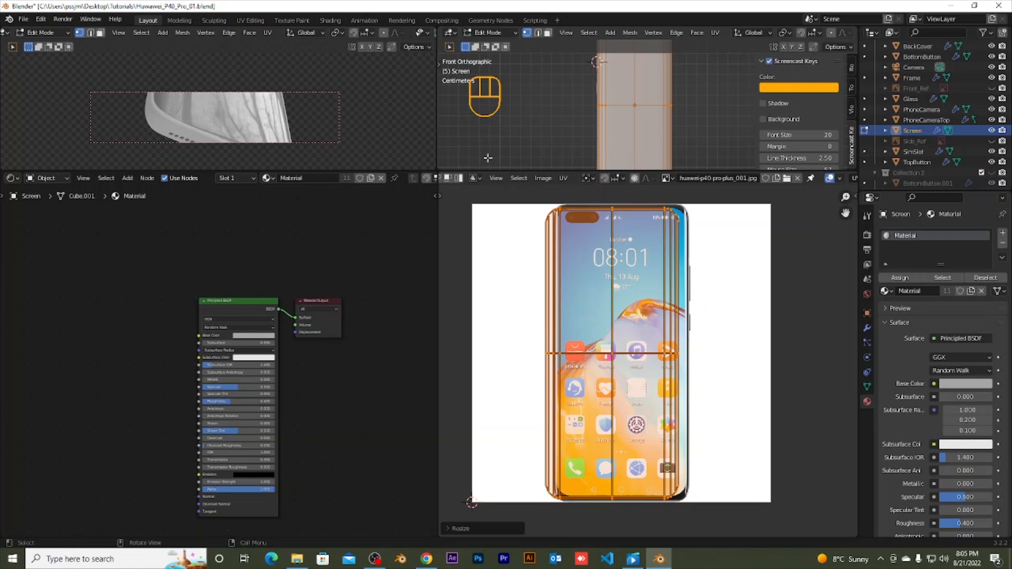
left_click_drag(485, 169, 484, 272)
scroll(668, 396, "down", 3)
middle_click_drag(666, 397, 624, 391)
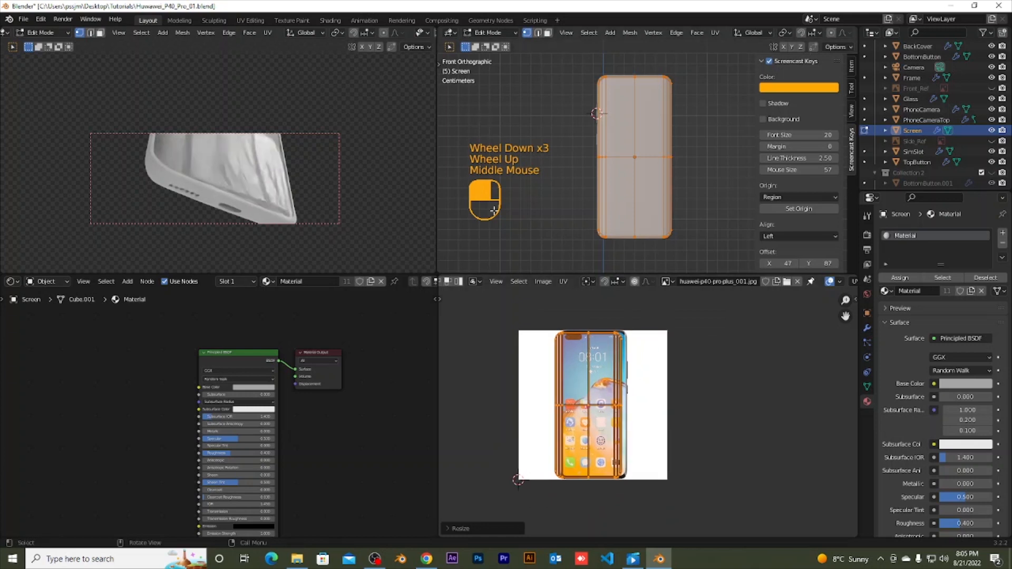
Step: Move the Screen UVs about 0.03 to the right so they sit over the pictured phone
scroll(611, 392, "up", 1)
scroll(648, 343, "up", 1)
scroll(649, 345, "down", 1)
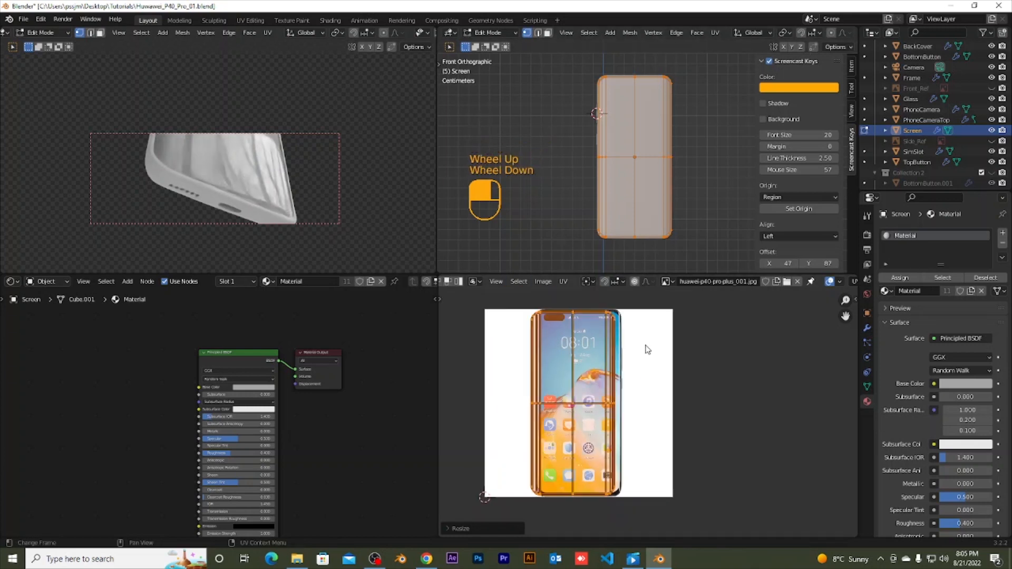
key("g")
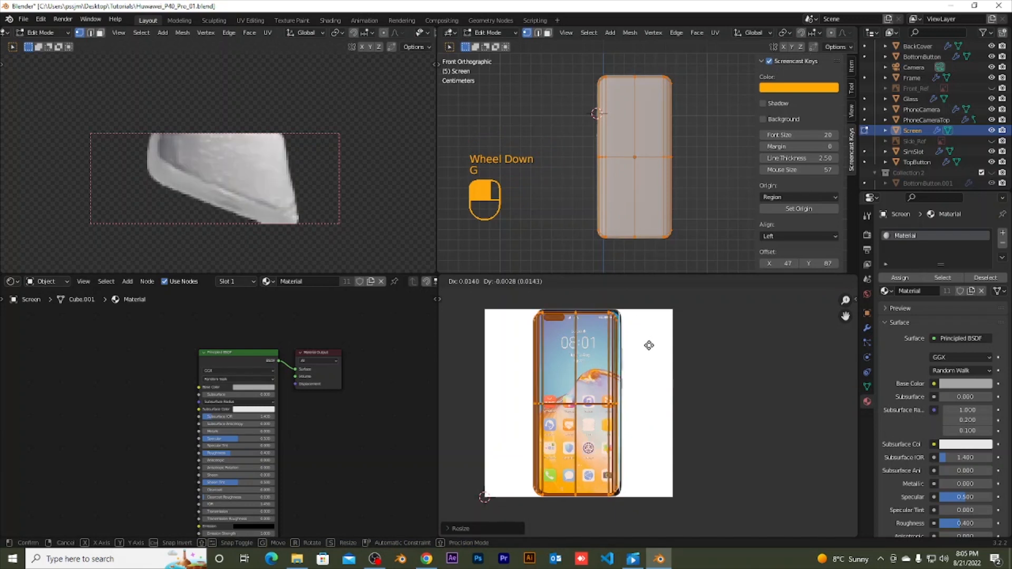
left_click(650, 344)
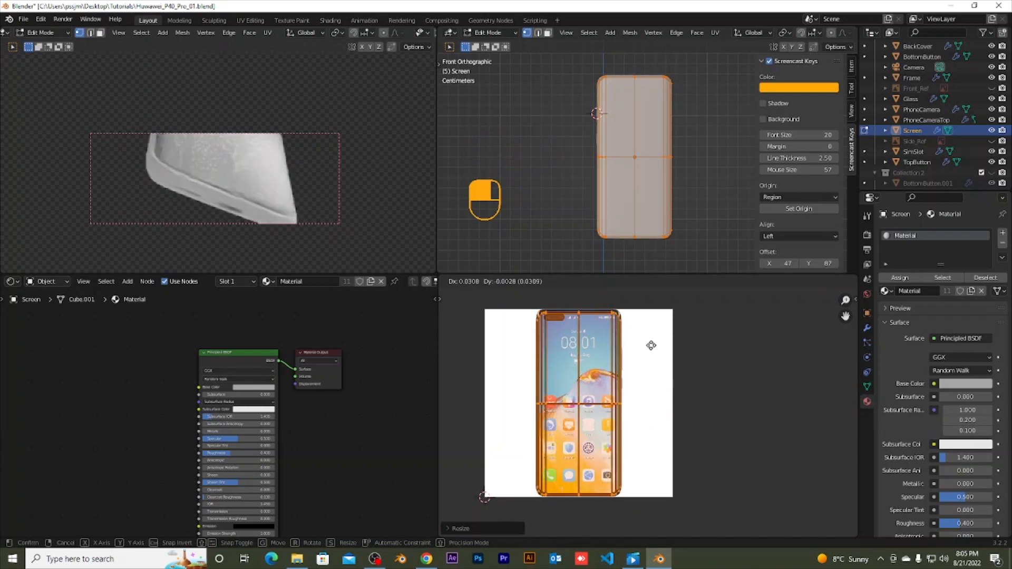
scroll(660, 413, "up", 1)
middle_click_drag(659, 413, 673, 438)
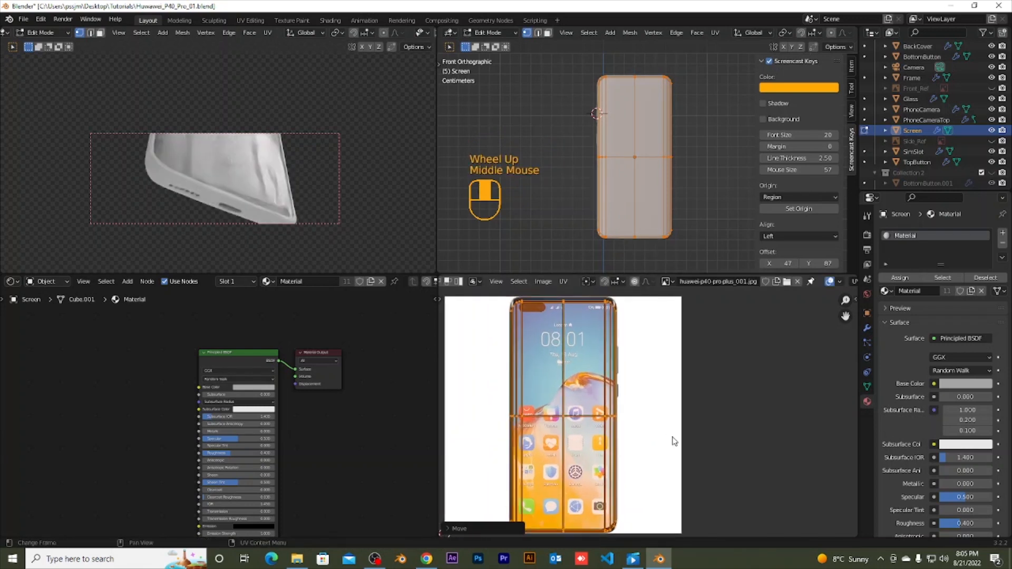
Step: Check the UV outline against the pictured phone's edges and scale the Screen UVs down to about 0.994
scroll(670, 378, "up", 1)
middle_click_drag(669, 378, 671, 452)
scroll(535, 372, "up", 1)
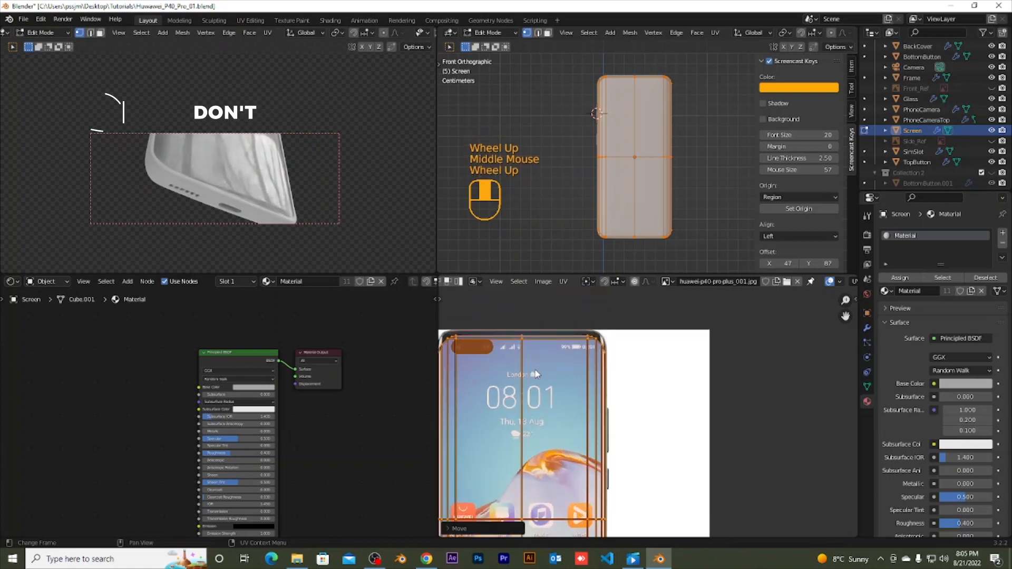
scroll(557, 377, "down", 1)
scroll(557, 378, "down", 1)
scroll(633, 490, "up", 1)
middle_click_drag(633, 490, 652, 411)
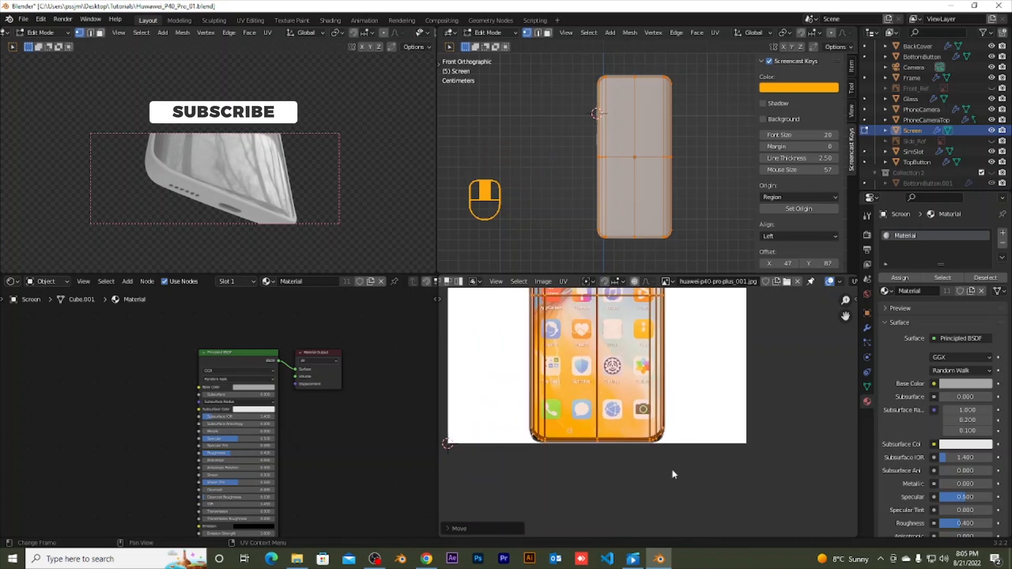
key("s")
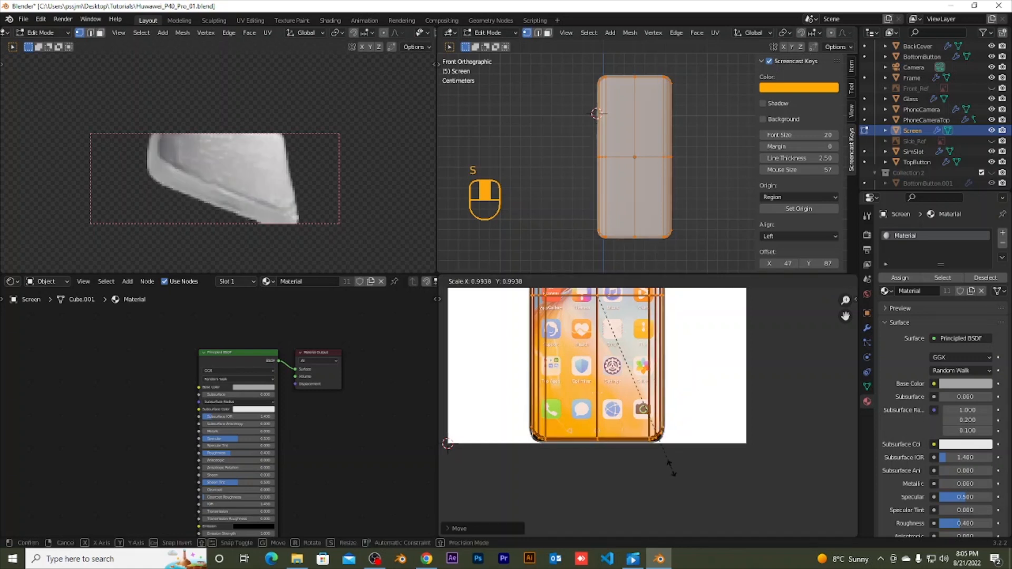
left_click(671, 468)
Step: Scale the Screen UVs down once more, by a factor of about 0.99, to fit inside the phone's bezel
middle_click_drag(671, 460, 680, 517)
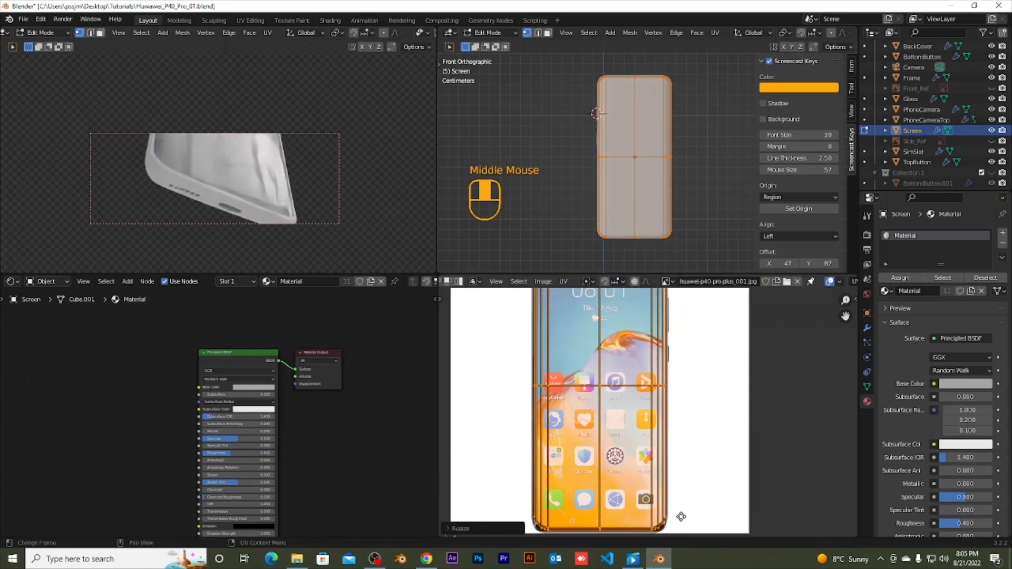
scroll(683, 449, "down", 1)
middle_click_drag(683, 450, 683, 470)
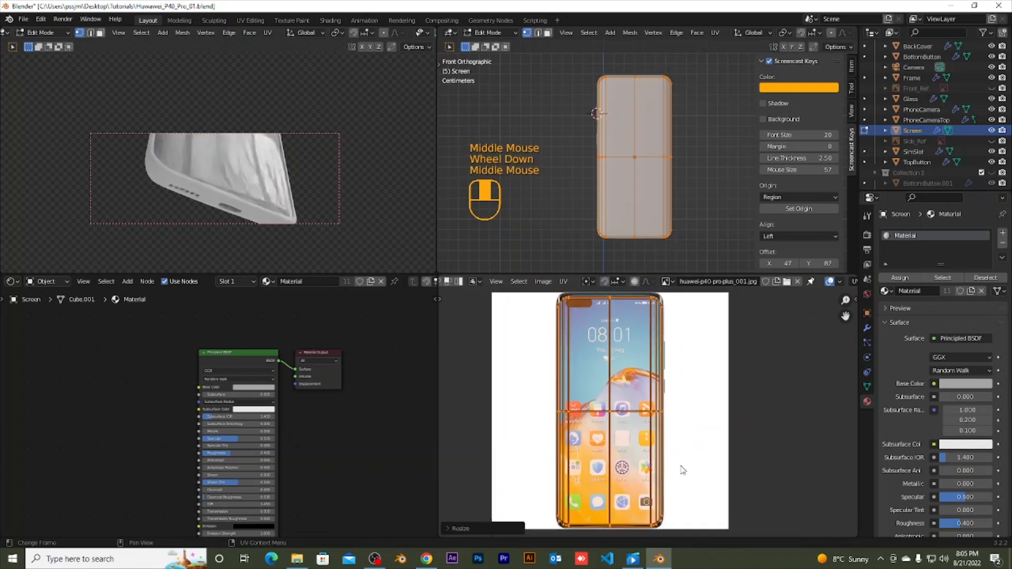
key("s")
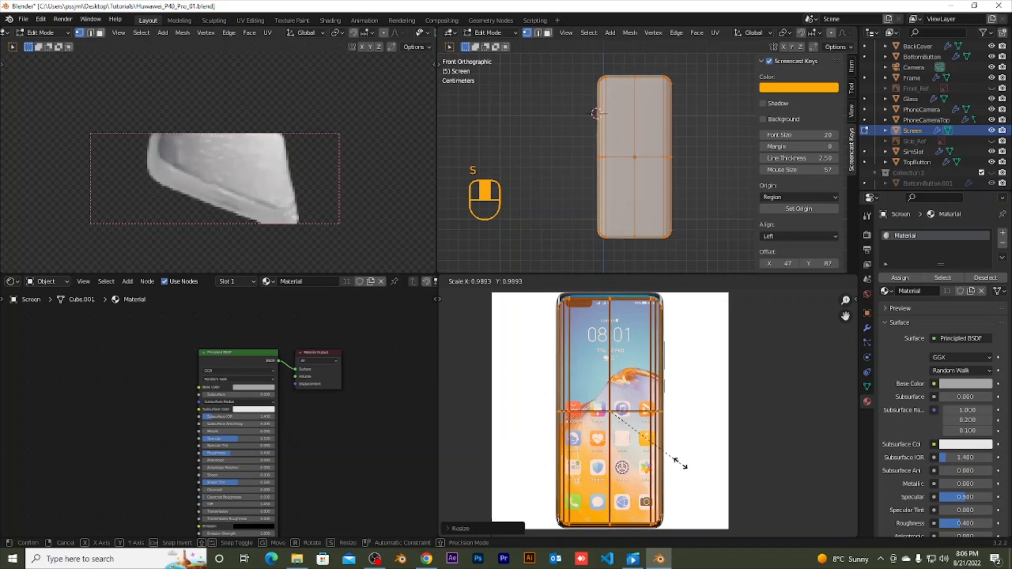
left_click(681, 464)
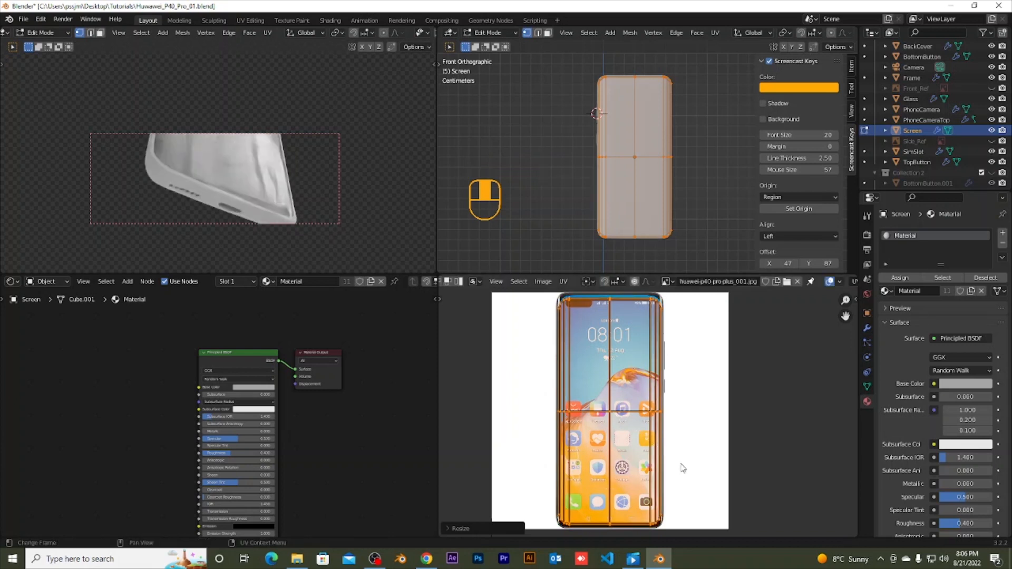
Step: Nudge the Screen UVs up by about 0.01 and check their alignment with the pictured display's upper and lower edges
key("g")
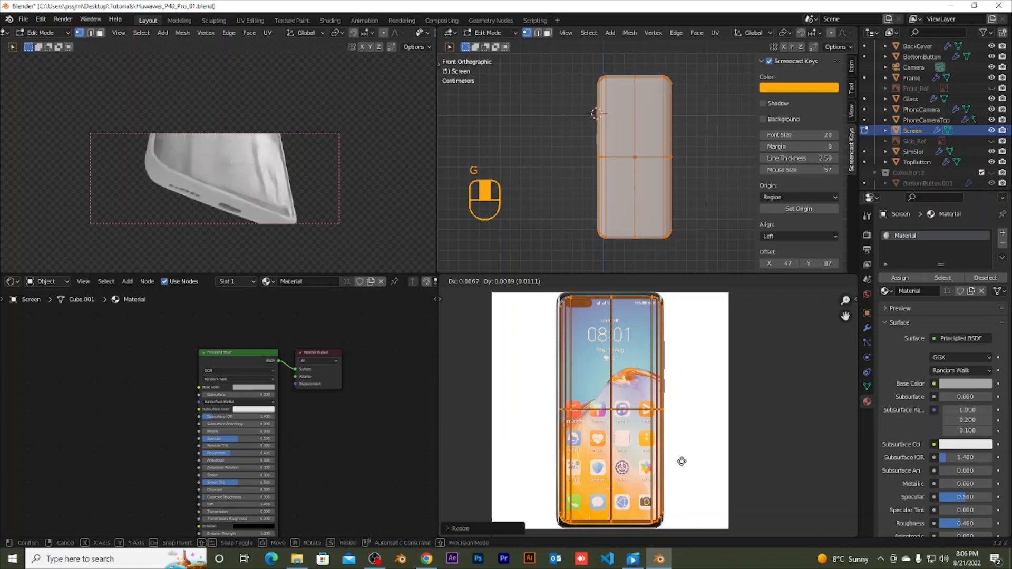
left_click(681, 462)
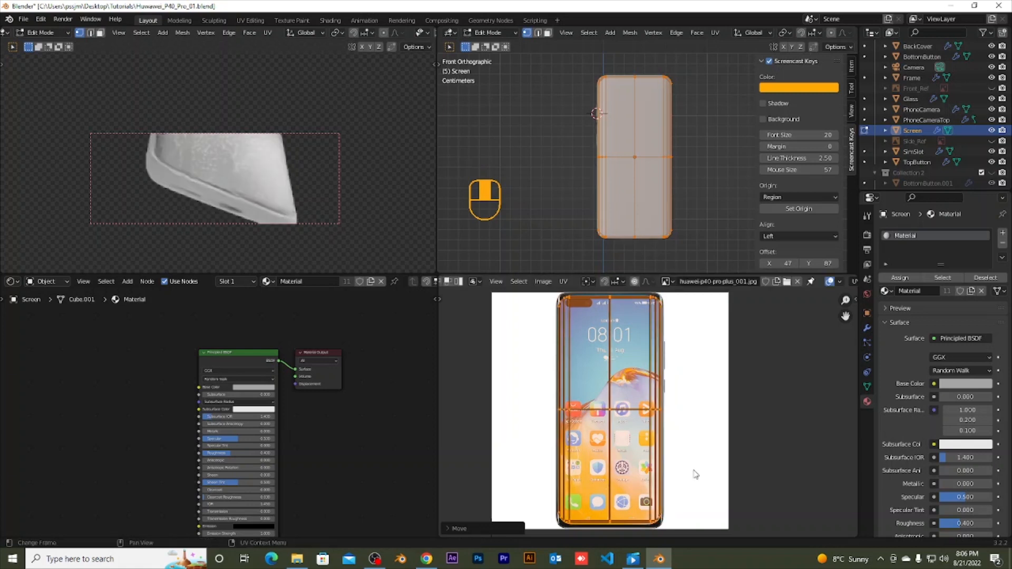
scroll(694, 476, "up", 2)
middle_click_drag(704, 491, 706, 308)
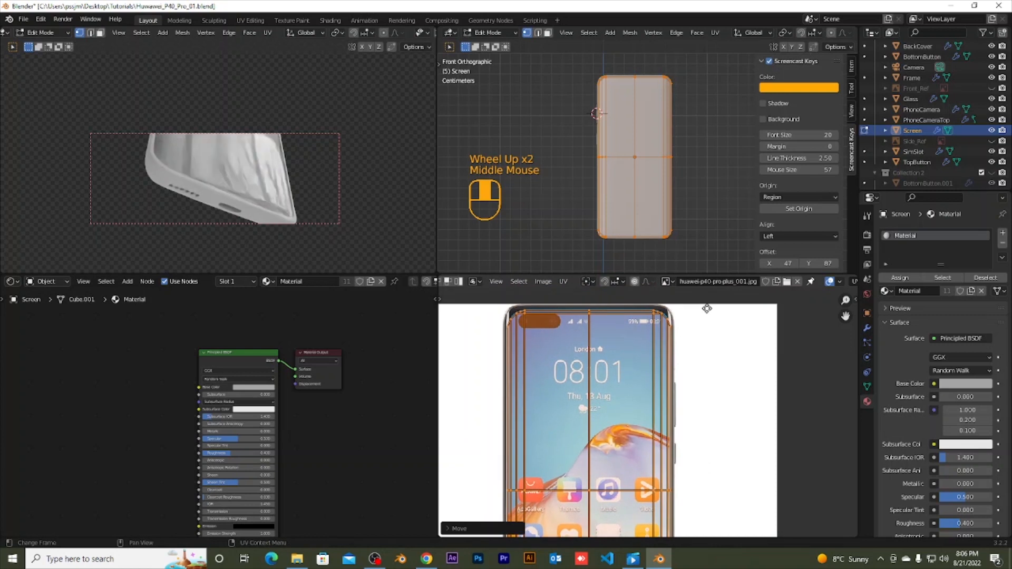
middle_click_drag(644, 325, 671, 380)
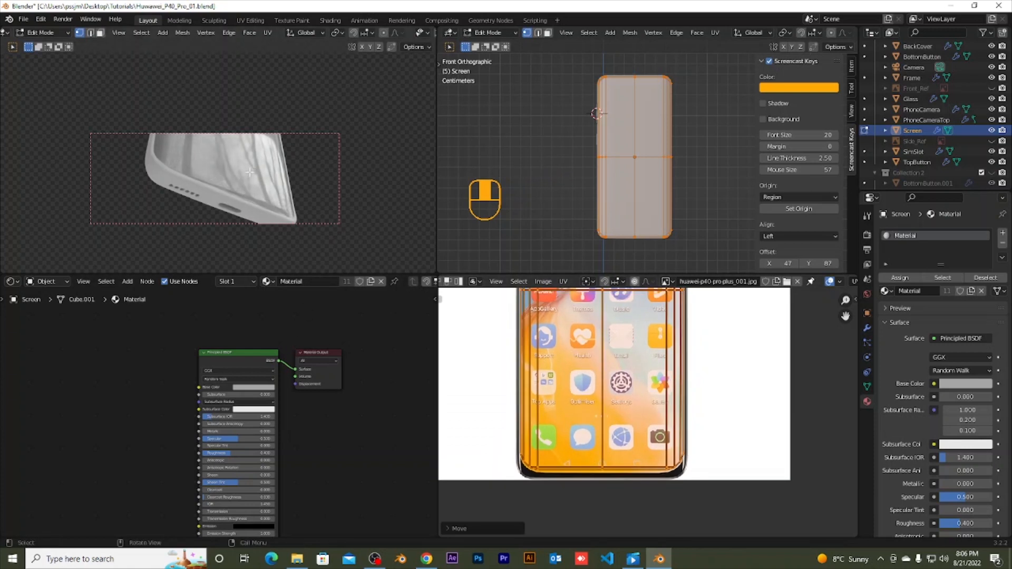
Step: Add a second material slot to the Screen object with a new material named Screen
scroll(335, 339, "down", 2)
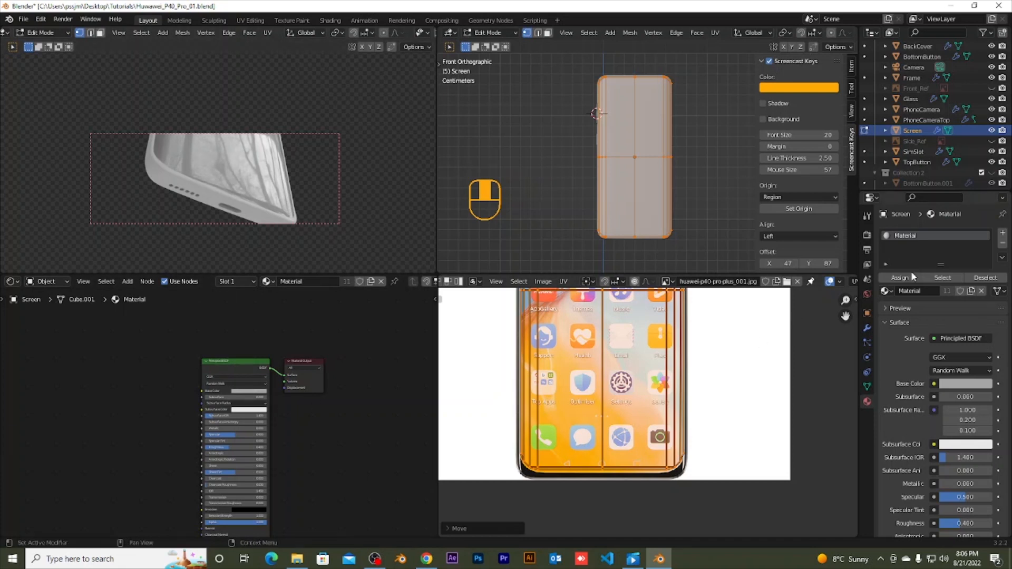
left_click(1003, 233)
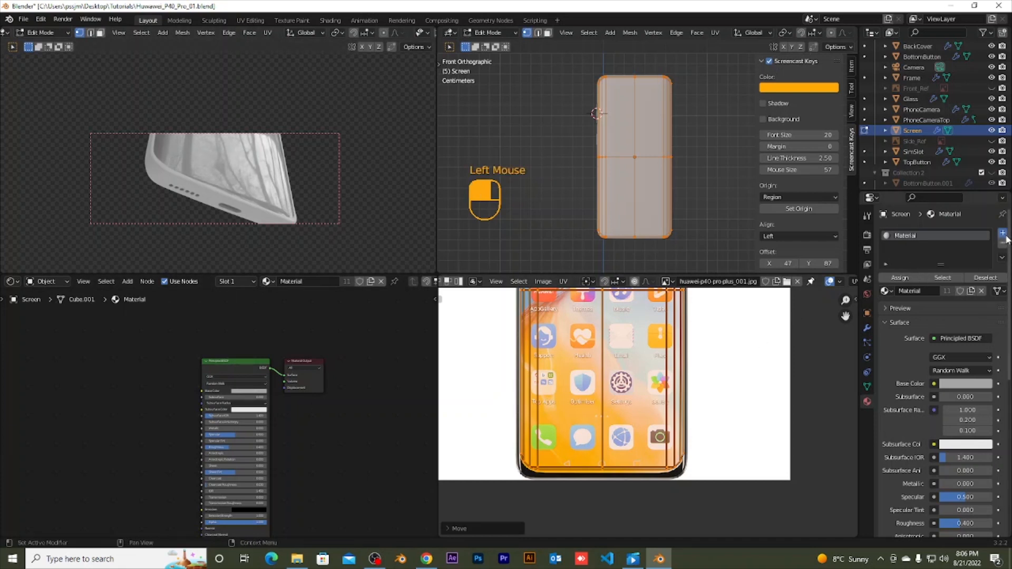
left_click(920, 307)
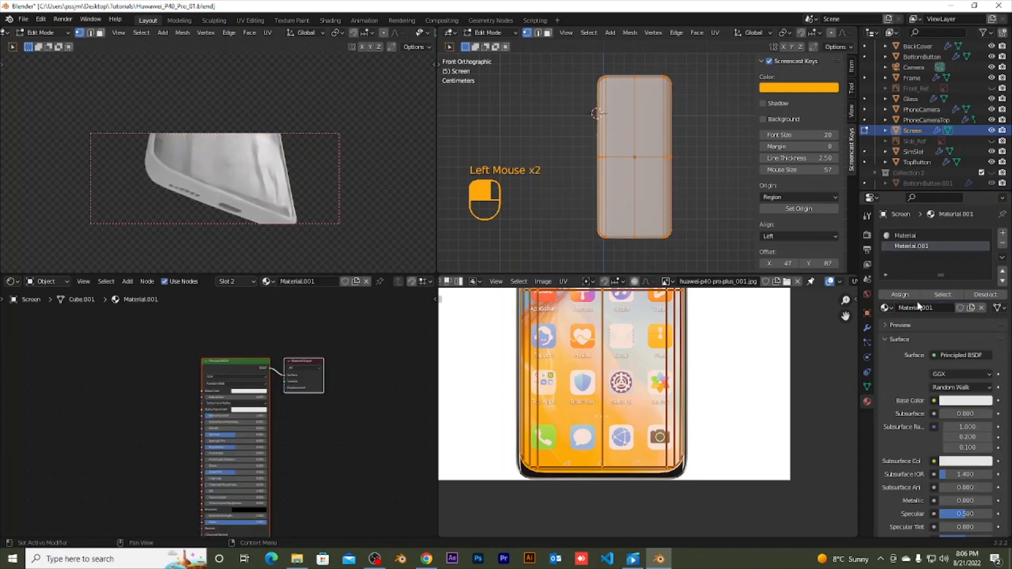
left_click(932, 309)
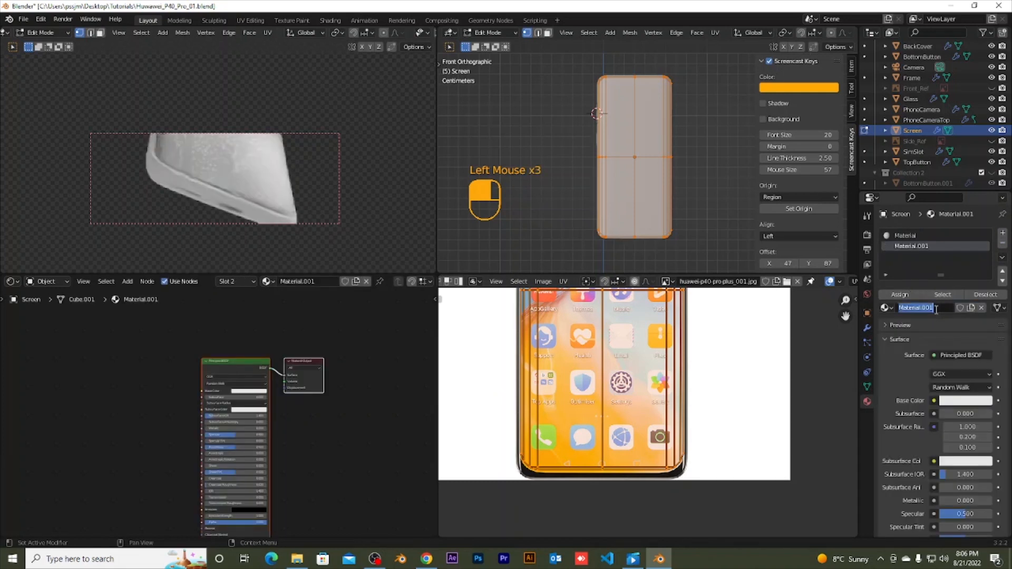
type("Screen")
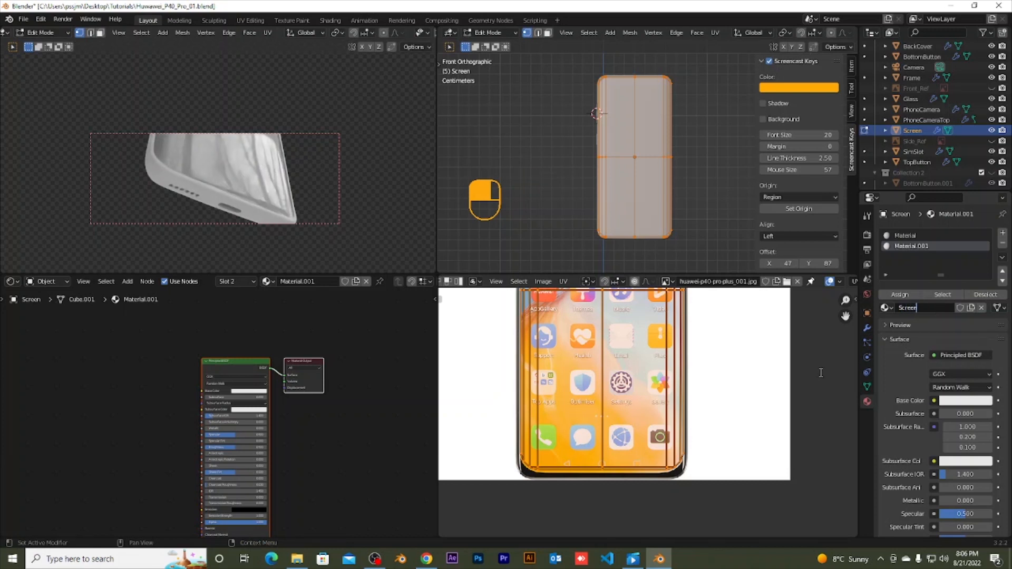
key("Return")
Step: Remove the original Material slot from the Screen object in Object Mode, keeping only the Screen material
left_click(919, 236)
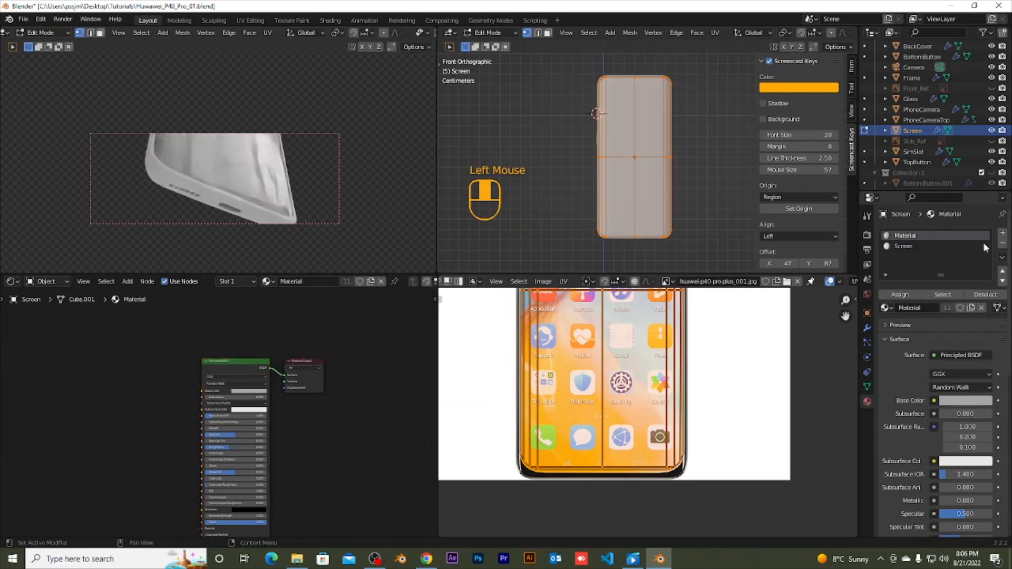
left_click(1002, 243)
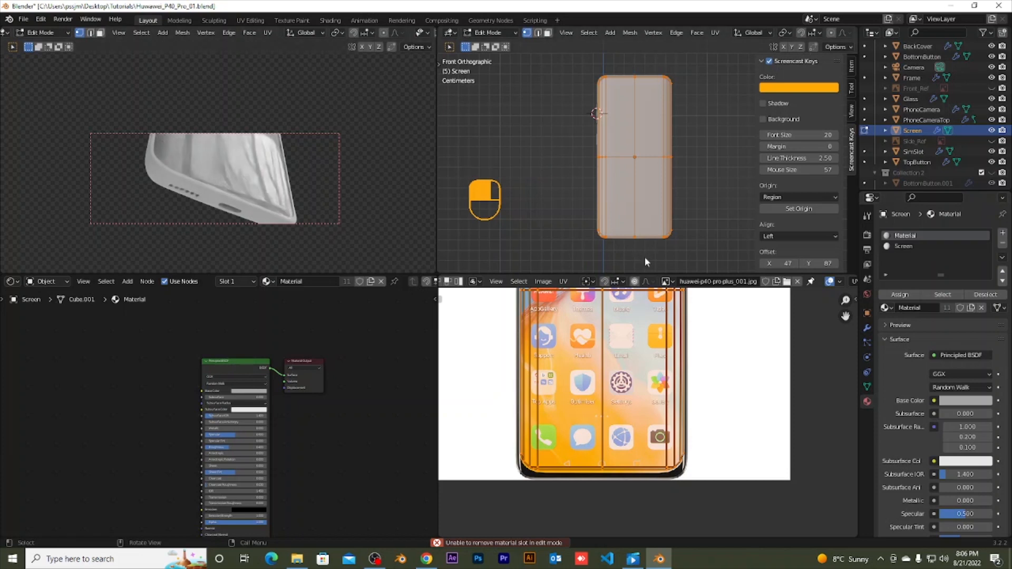
key("Tab")
left_click(1002, 245)
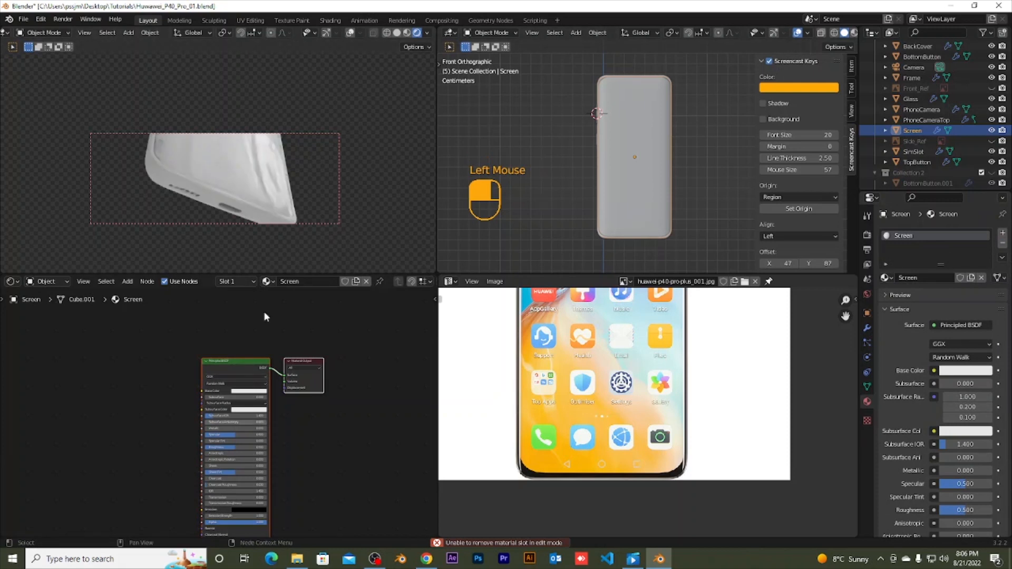
Step: Add a texture setup of Texture Coordinate, Mapping and Image Texture nodes to the Screen material's Principled BSDF
scroll(221, 382, "up", 2)
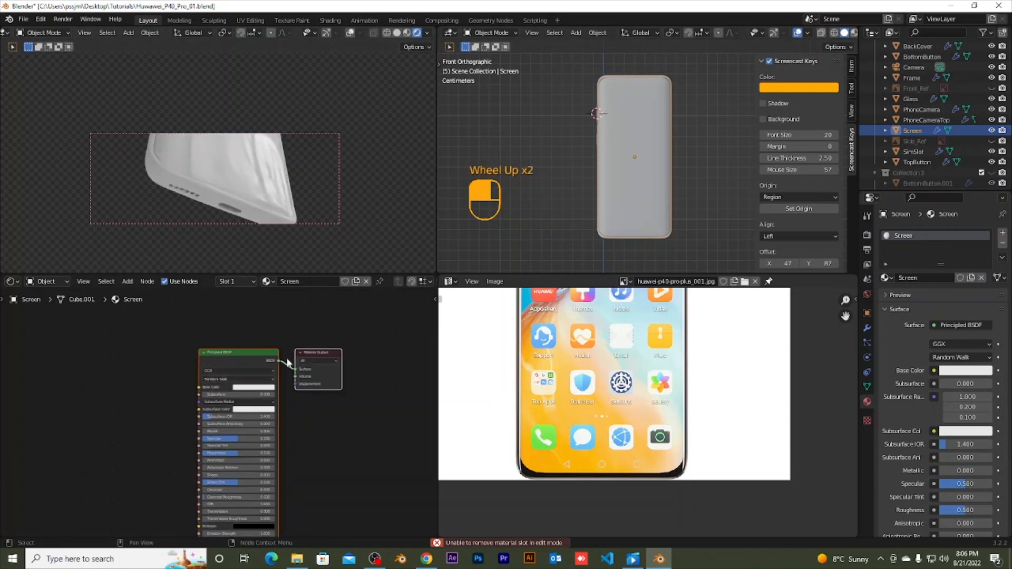
left_click(356, 408)
left_click(230, 365)
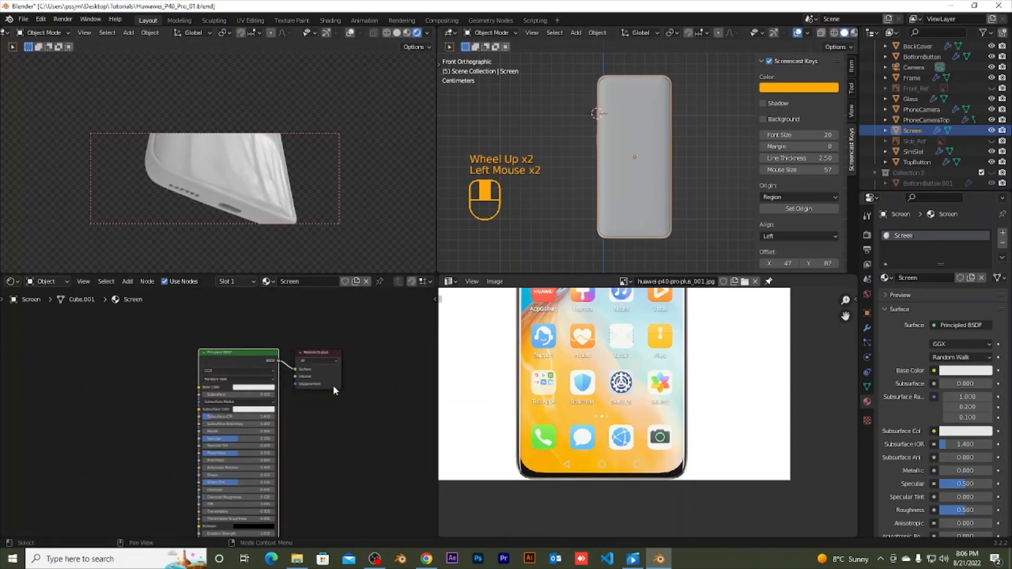
scroll(337, 390, "down", 3)
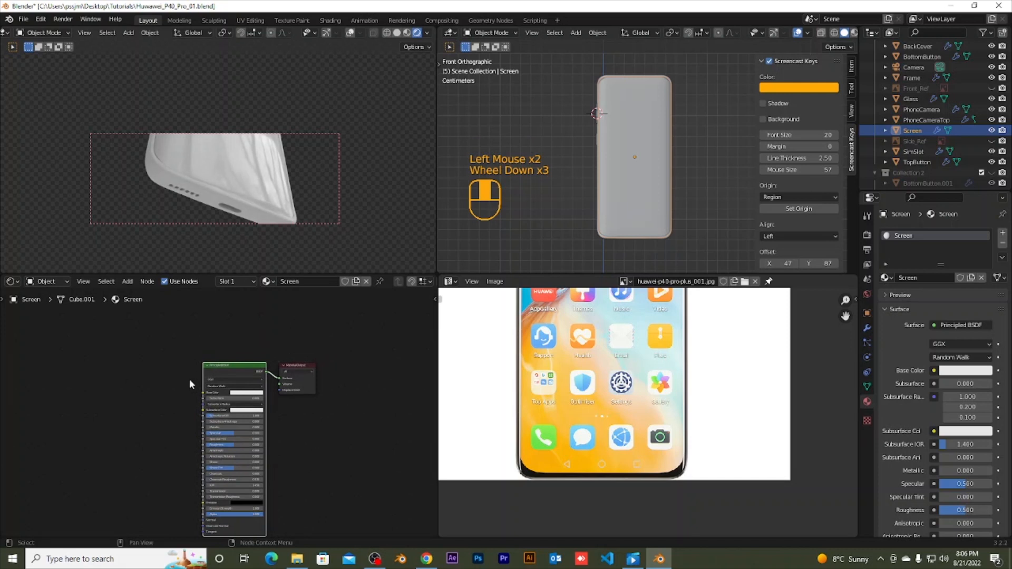
key("ctrl+t")
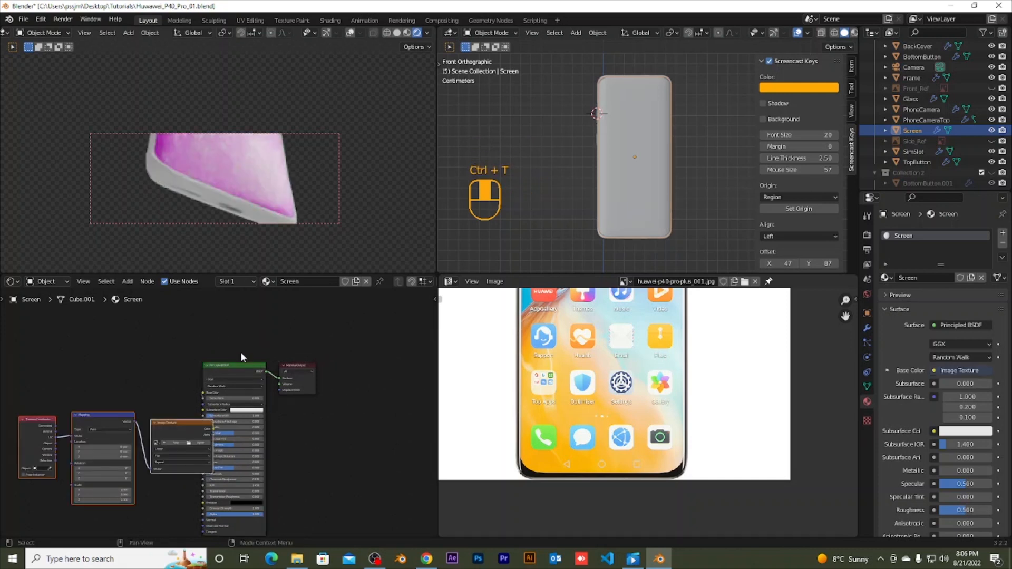
Step: Move the Principled BSDF and Material Output nodes clear of the Image Texture node
scroll(299, 383, "down", 2)
left_click_drag(340, 416, 254, 361)
left_click(334, 394)
left_click_drag(329, 410, 280, 372)
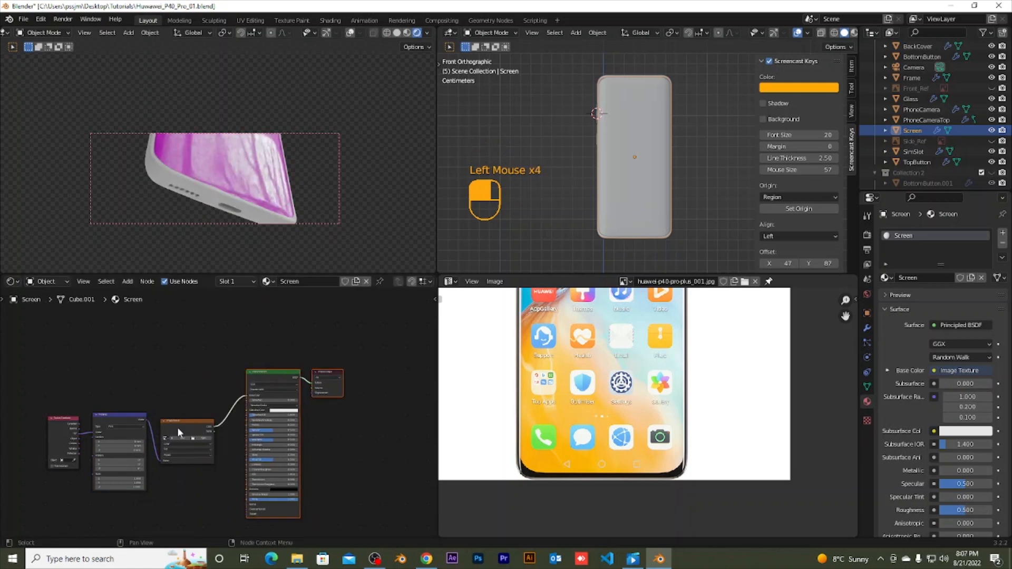
Step: Assign the existing image huawei-p40-pro-plus_001.jpg to the Image Texture node and check it on the rendered phone
scroll(204, 452, "up", 5)
middle_click_drag(249, 417, 263, 401)
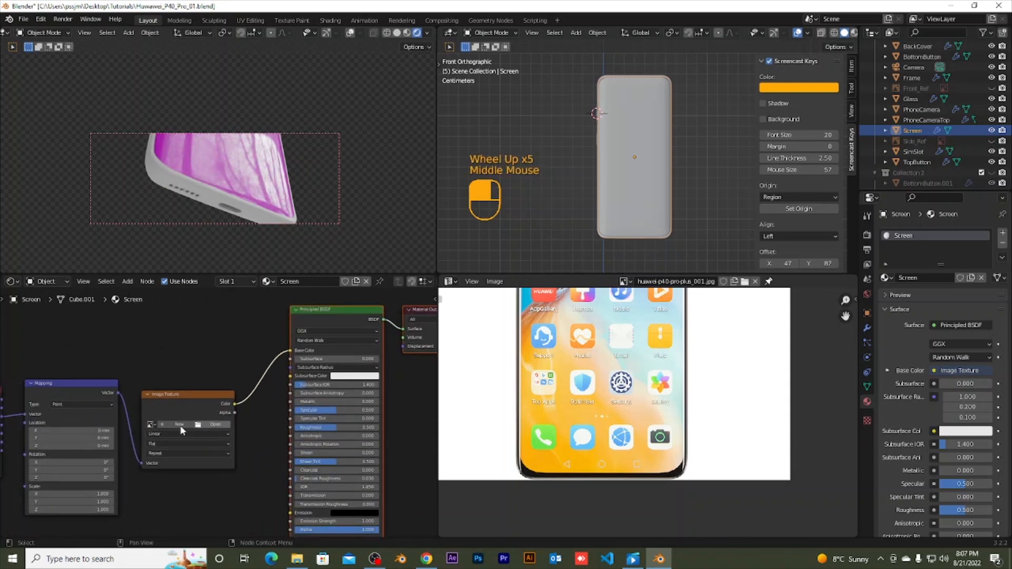
left_click(154, 424)
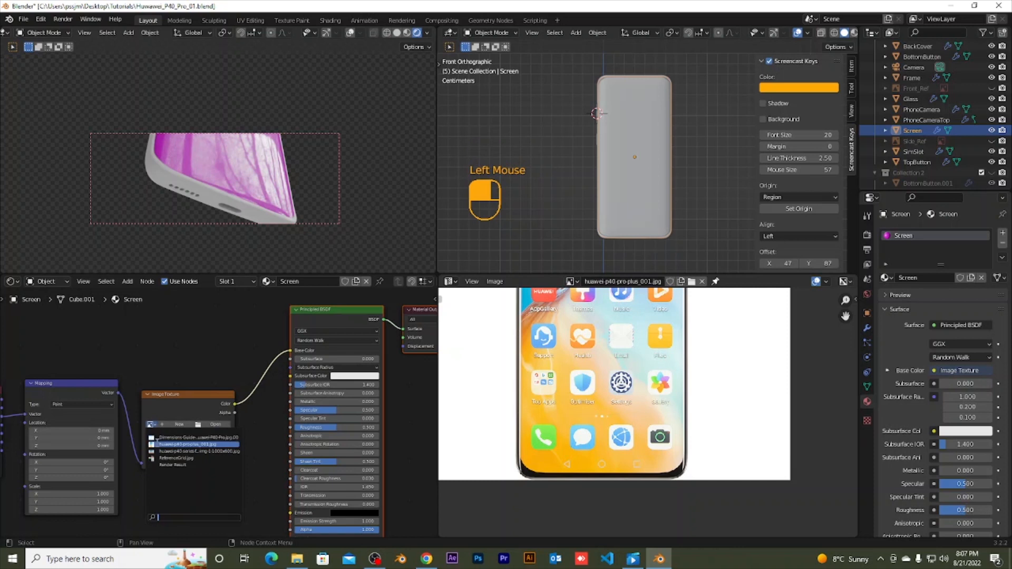
left_click(156, 443)
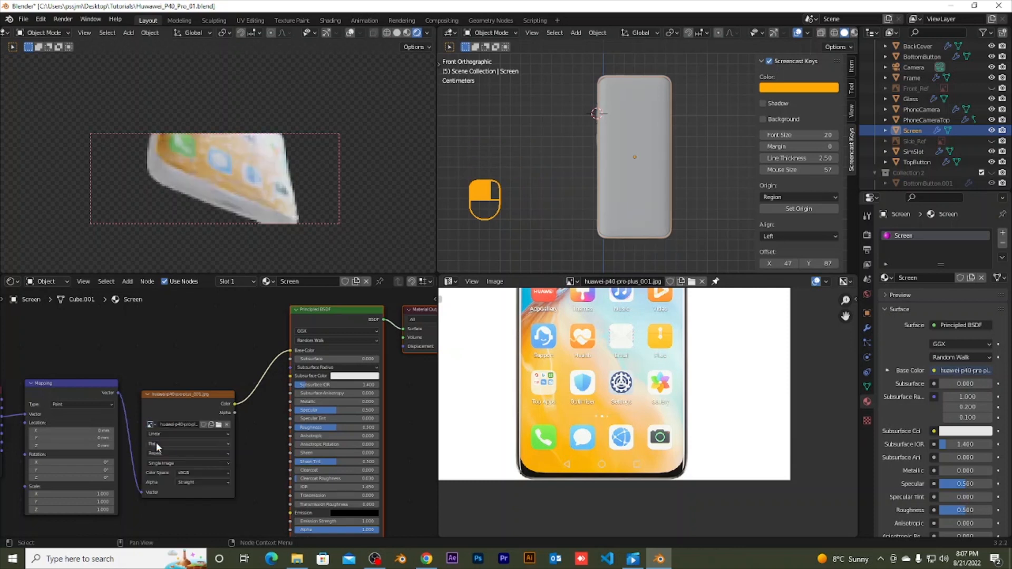
scroll(203, 181, "down", 3)
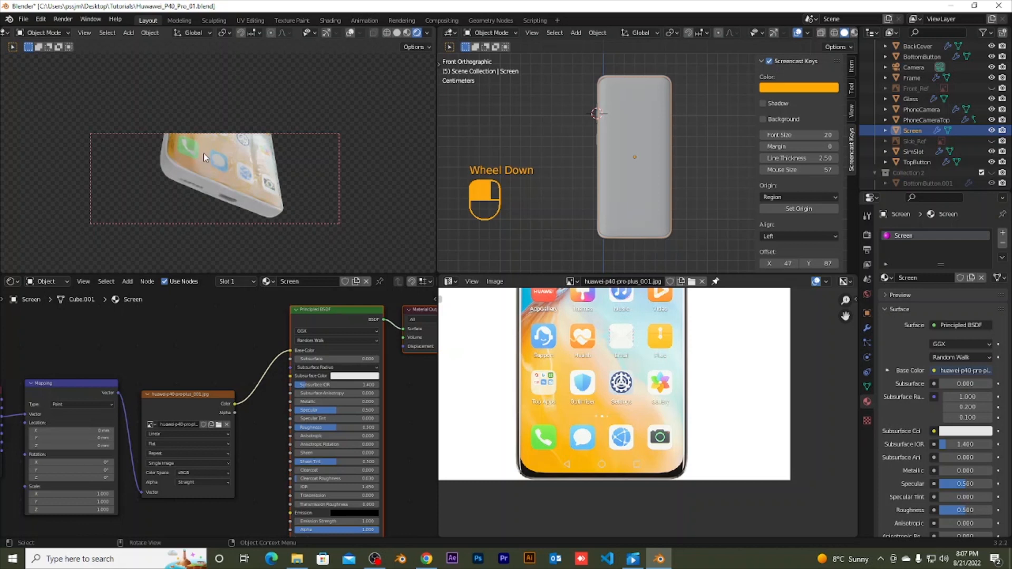
scroll(248, 364, "down", 1)
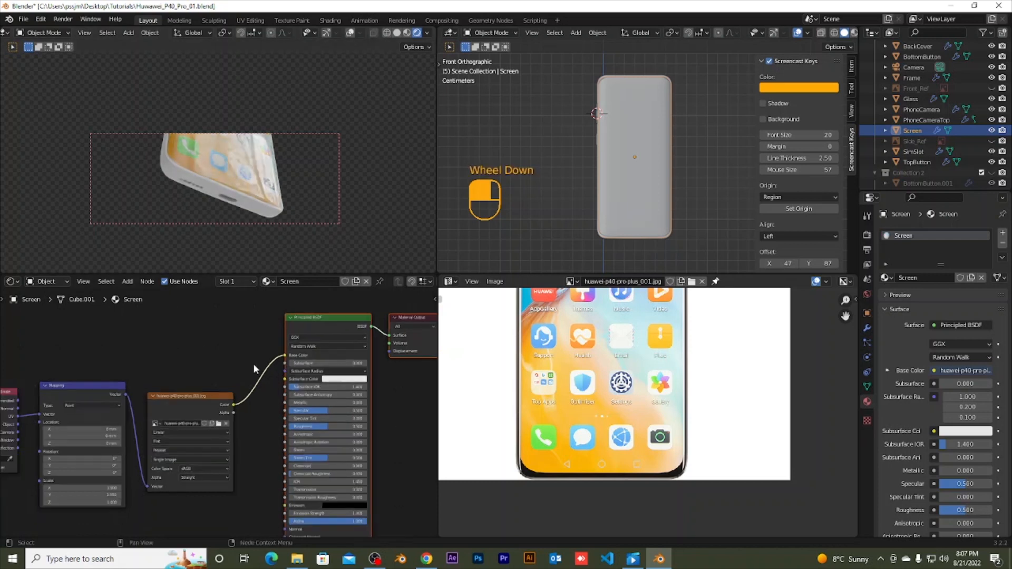
Step: Separate the Material Output node from the Principled BSDF to make room for another node between them
scroll(254, 365, "down", 2)
scroll(207, 326, "down", 1)
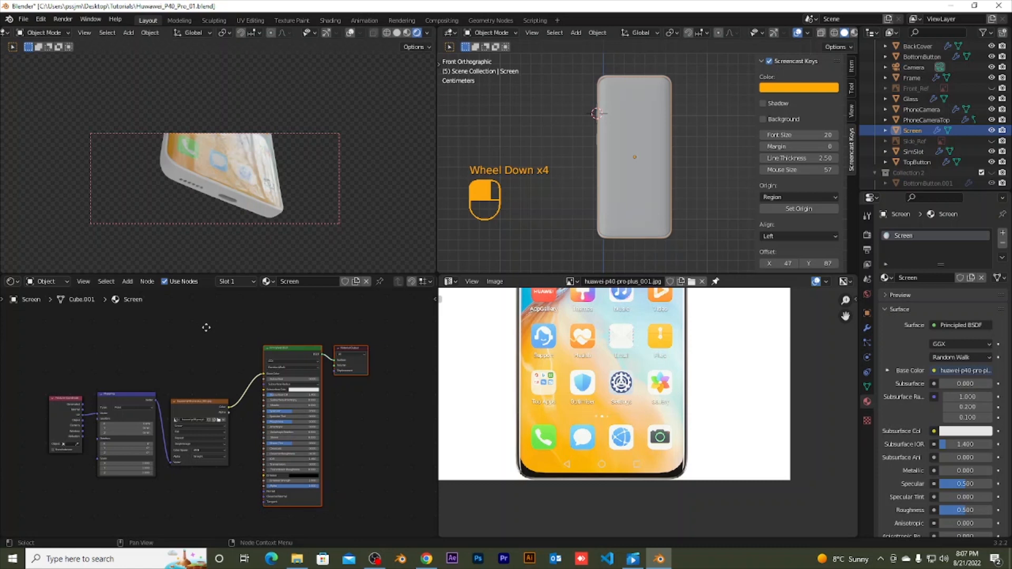
middle_click_drag(206, 327, 167, 383)
scroll(202, 382, "up", 6)
left_click_drag(251, 413, 228, 407)
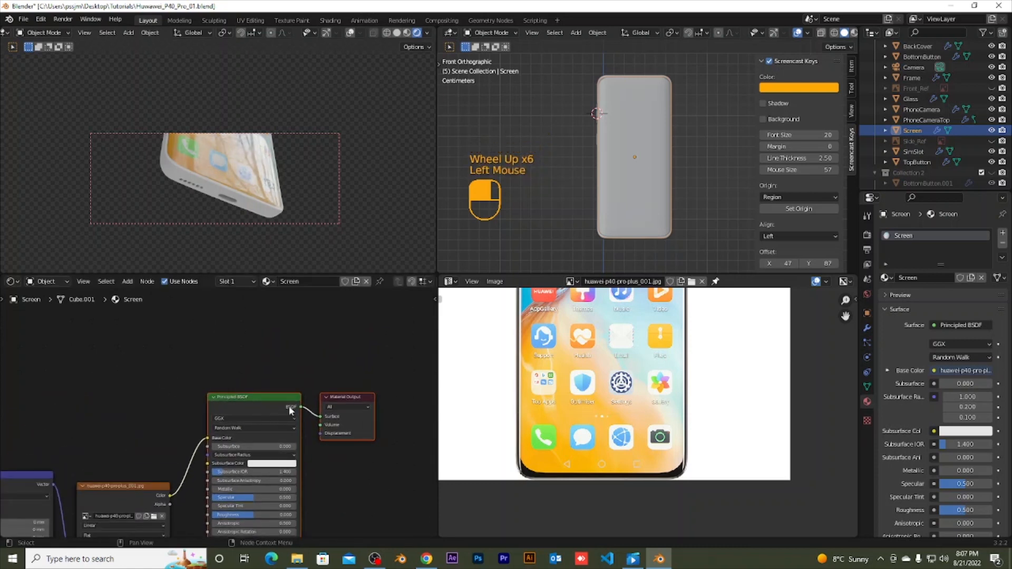
left_click_drag(344, 397, 384, 396)
left_click(324, 352)
left_click_drag(299, 401, 171, 400)
scroll(251, 341, "down", 2)
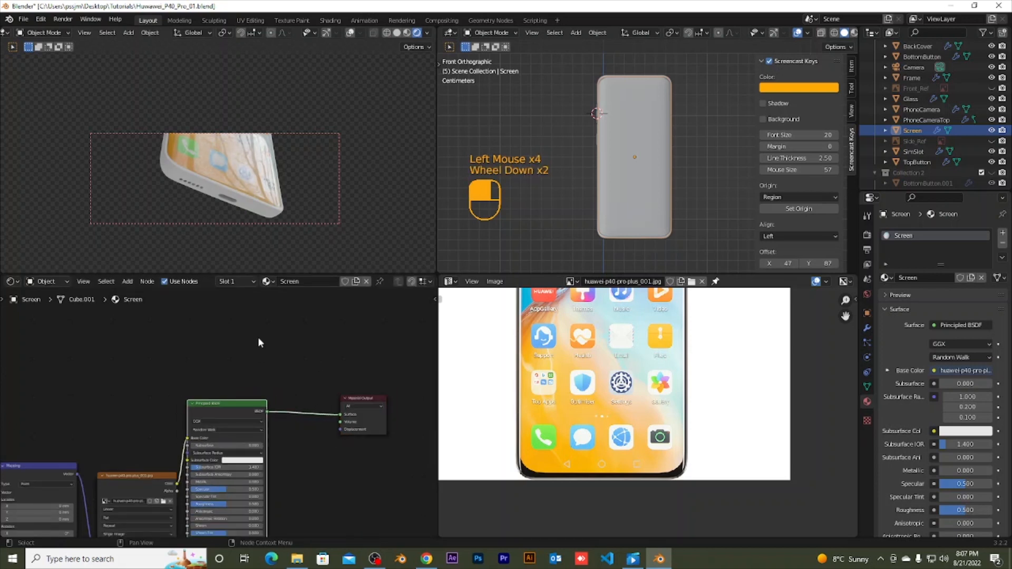
Step: Insert a Mix Shader between the Principled BSDF and the Material Output, and space it away from the Principled BSDF
key("shift+a")
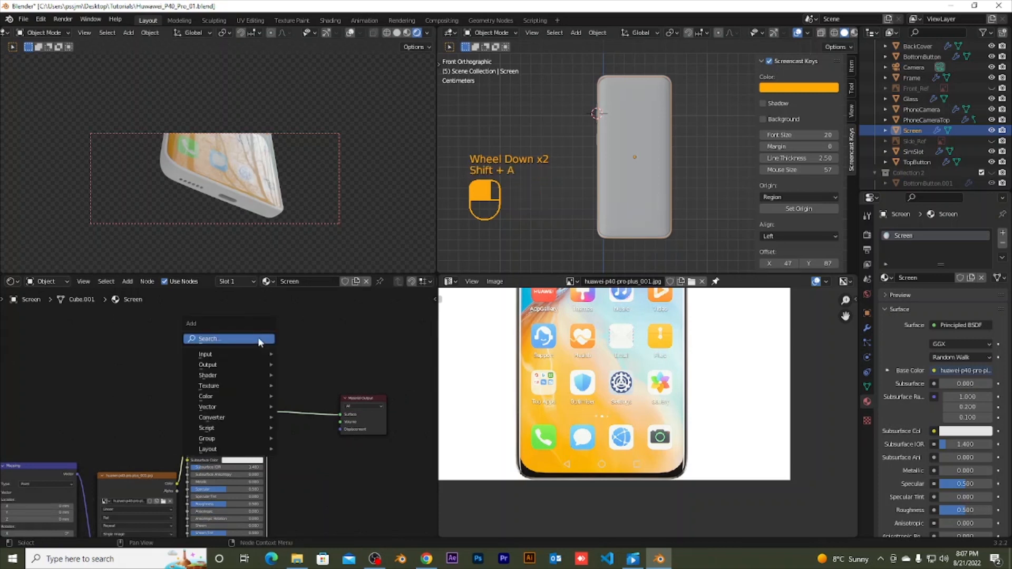
mouse_move(252, 377)
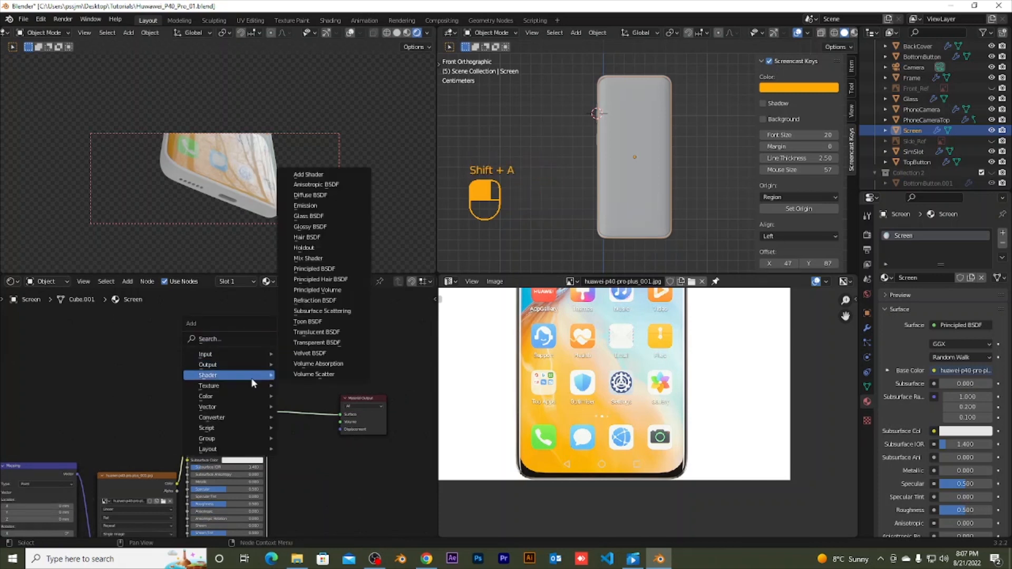
left_click(313, 258)
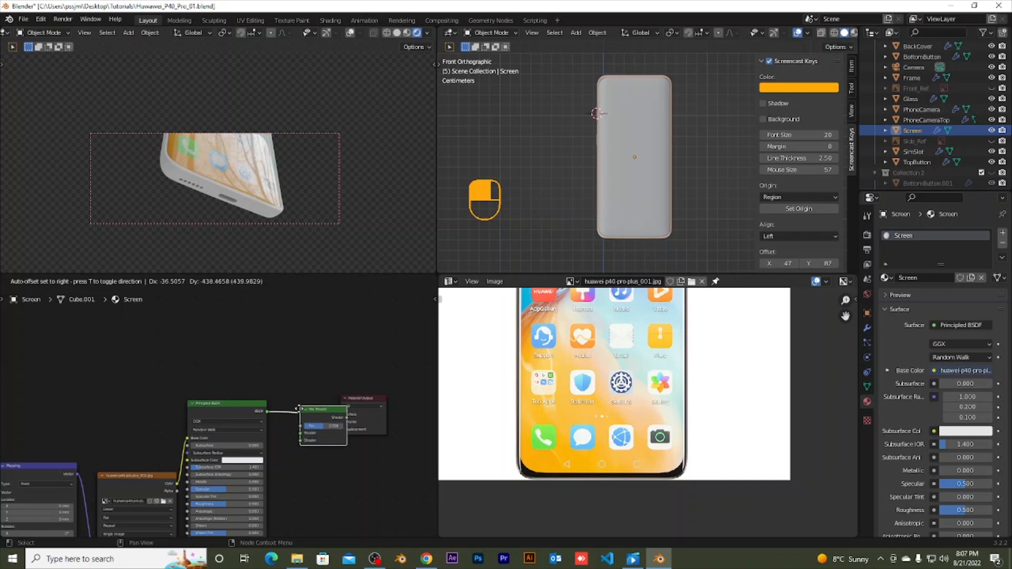
left_click(306, 406)
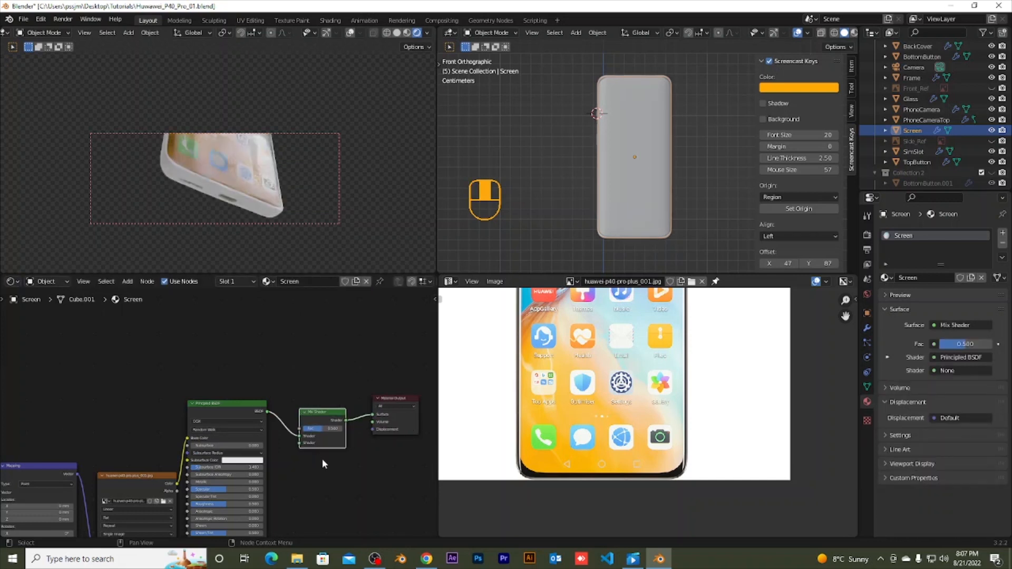
scroll(335, 461, "up", 1)
scroll(374, 449, "down", 2)
left_click_drag(394, 457, 372, 404)
scroll(334, 457, "up", 1)
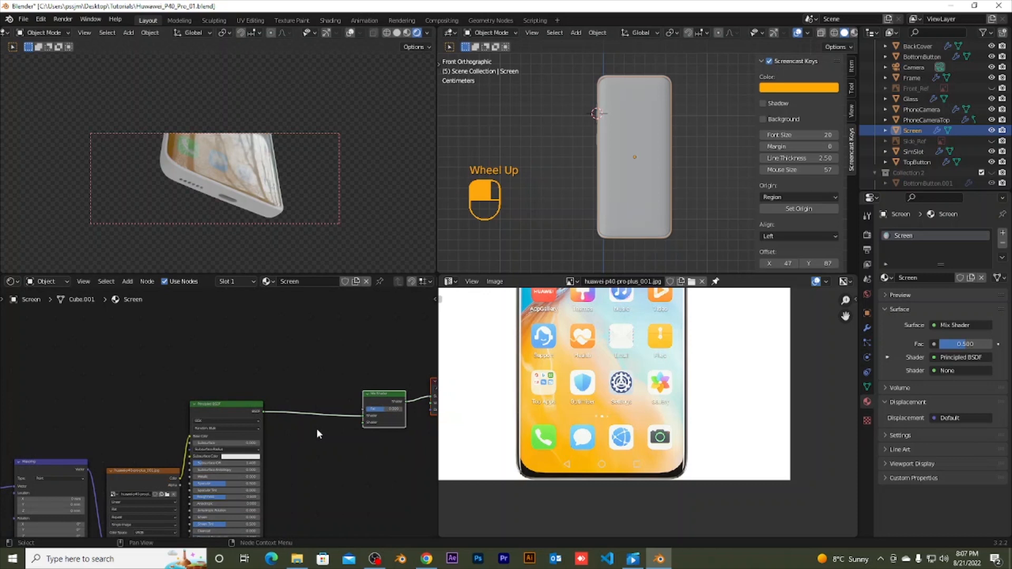
Step: Add a Glossy BSDF below the Mix Shader and connect it to the mix's second Shader input
key("shift+a")
mouse_move(316, 428)
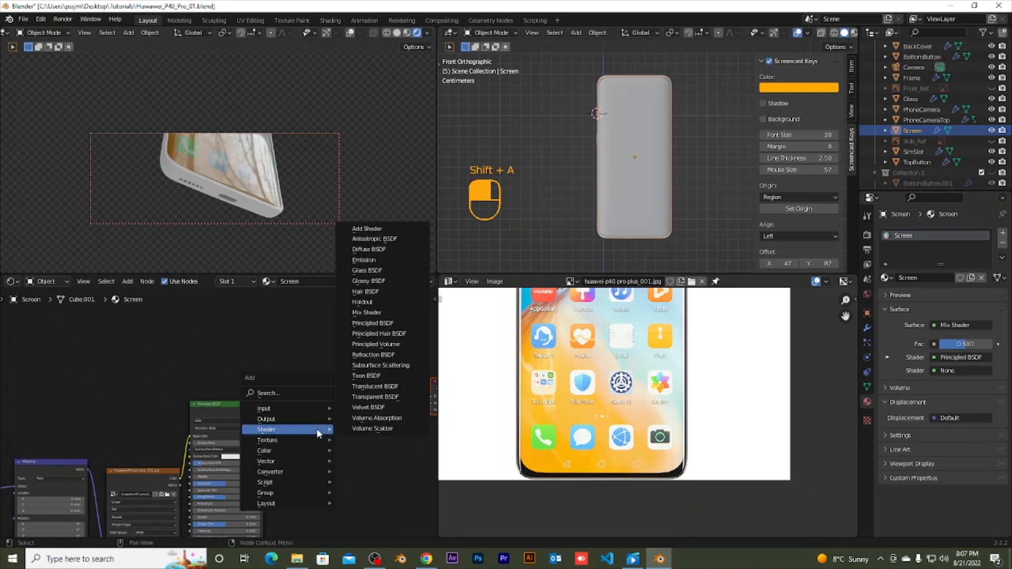
left_click(364, 281)
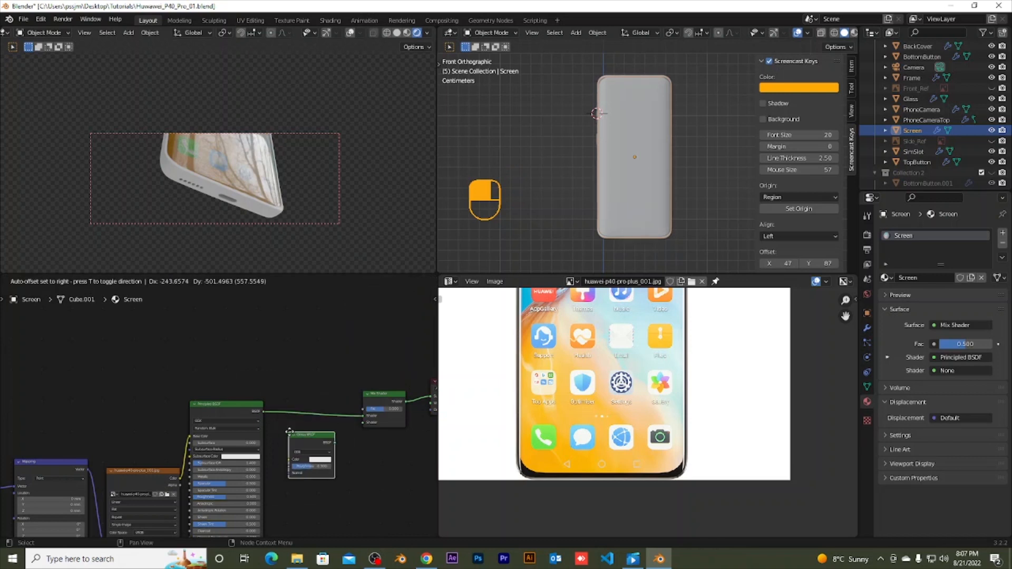
left_click(292, 433)
left_click_drag(336, 442, 362, 422)
left_click(336, 442)
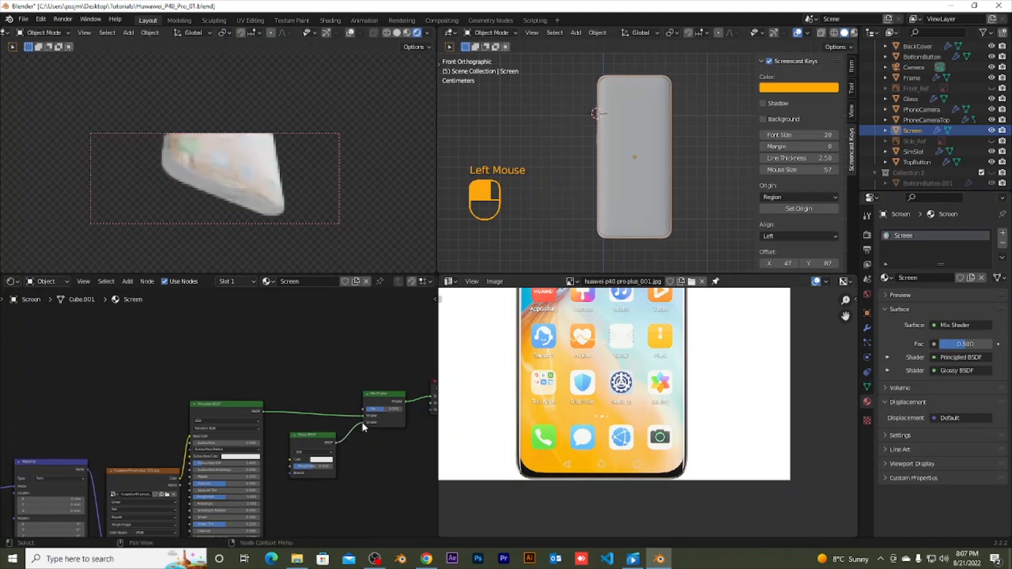
Step: Add a Fresnel node above the Mix Shader and connect its output to the mix's Fac input
key("shift+a")
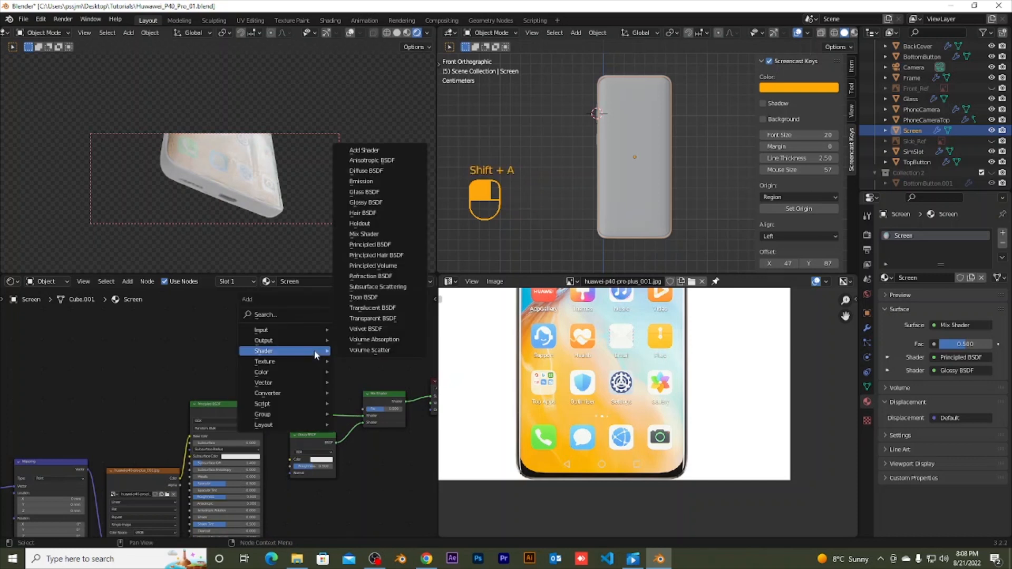
mouse_move(310, 341)
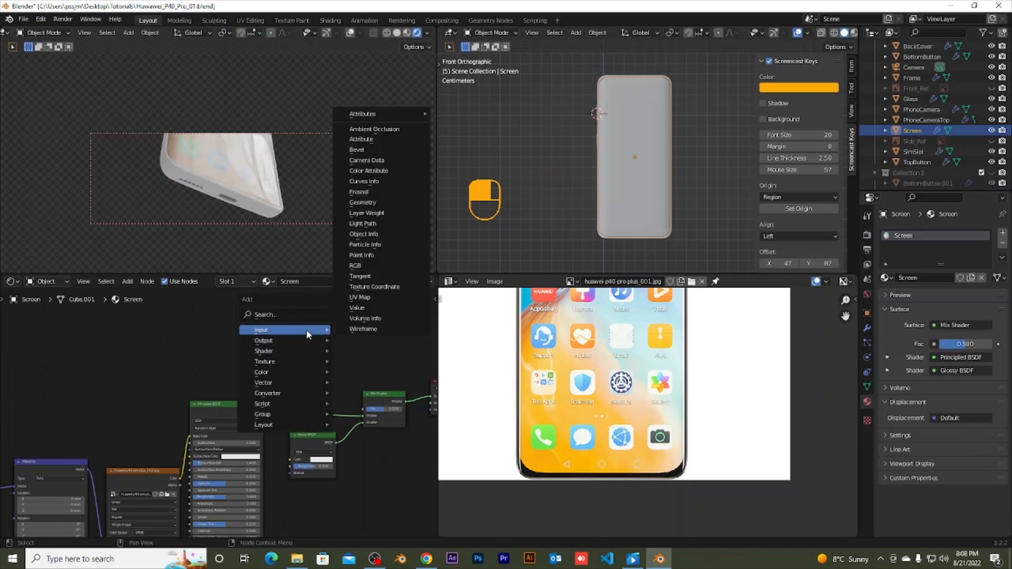
left_click(359, 192)
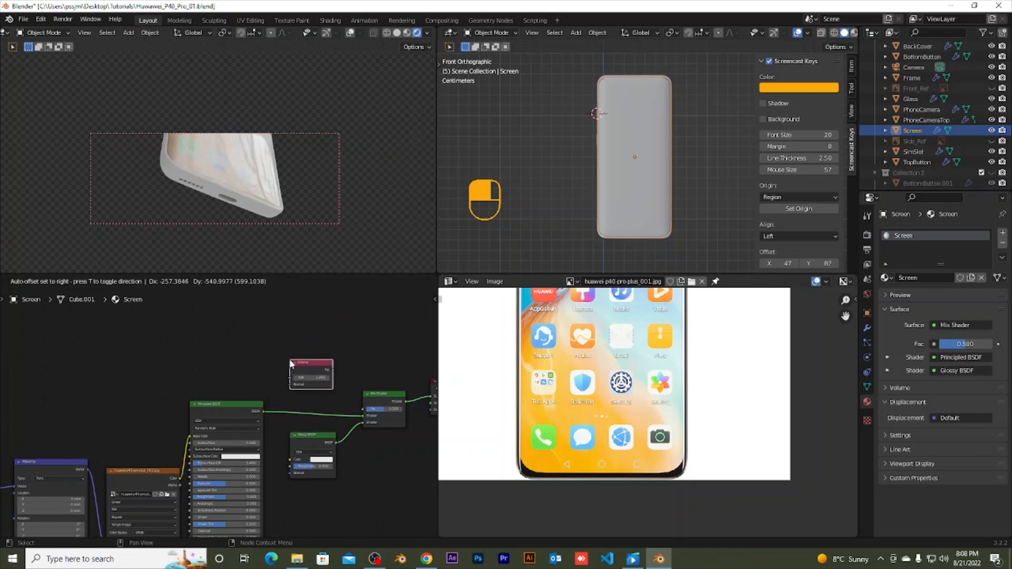
left_click(324, 373)
left_click_drag(333, 369, 369, 416)
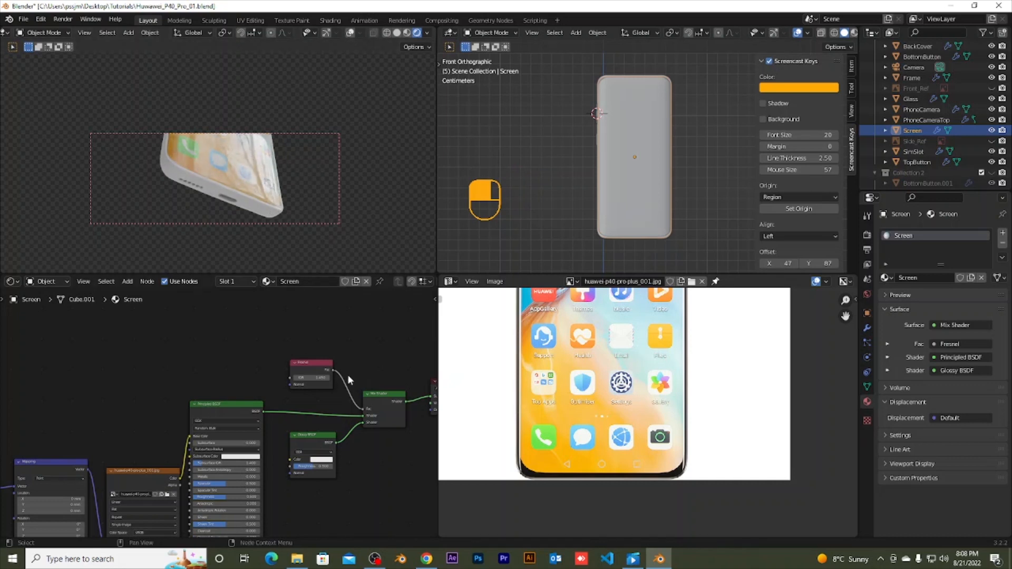
Step: Try a lower IOR on the Fresnel node and undo the change
scroll(324, 385, "up", 1)
scroll(327, 394, "down", 2)
scroll(326, 395, "up", 4)
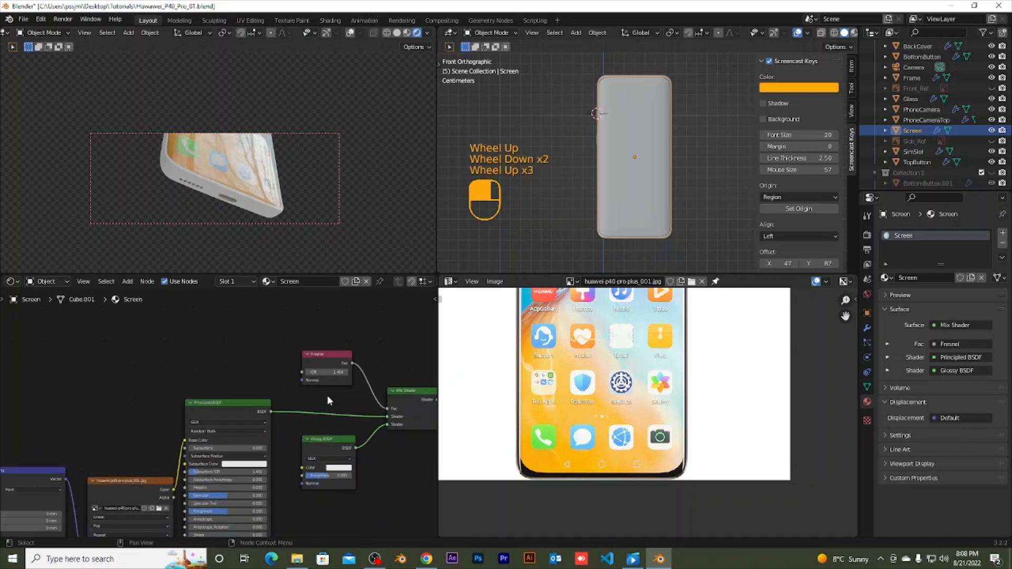
left_click(351, 372)
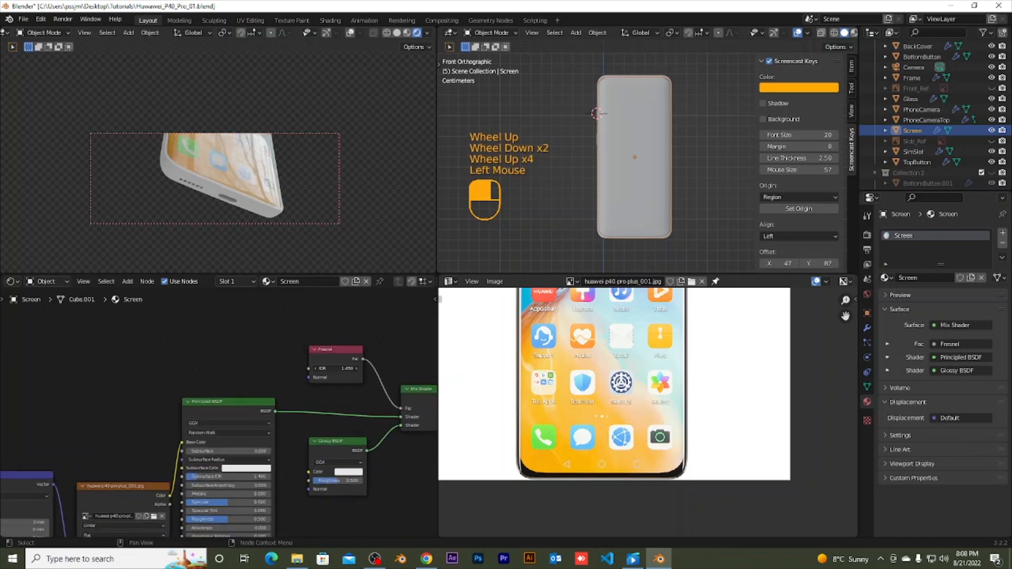
left_click(353, 372)
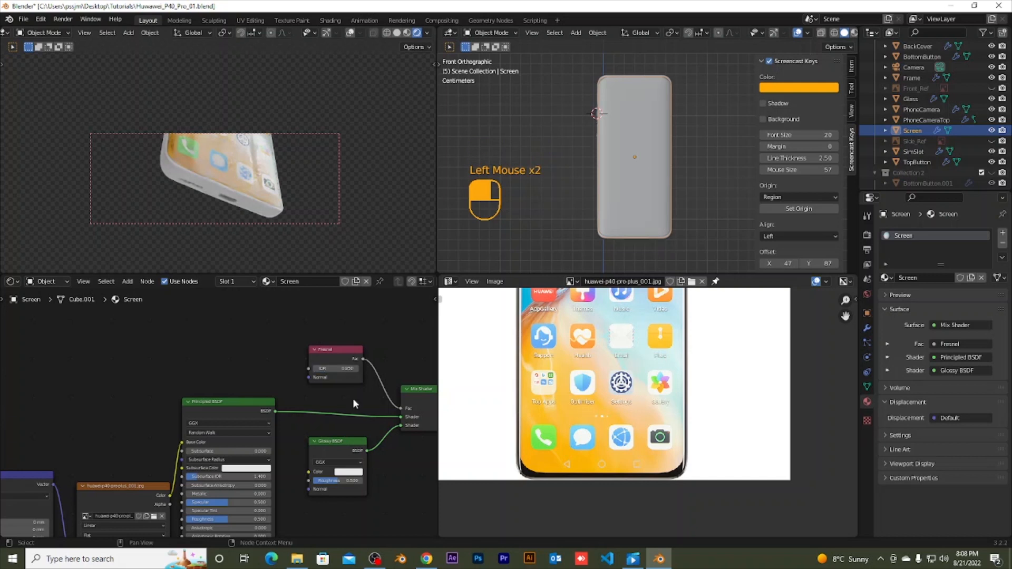
key("ctrl+z")
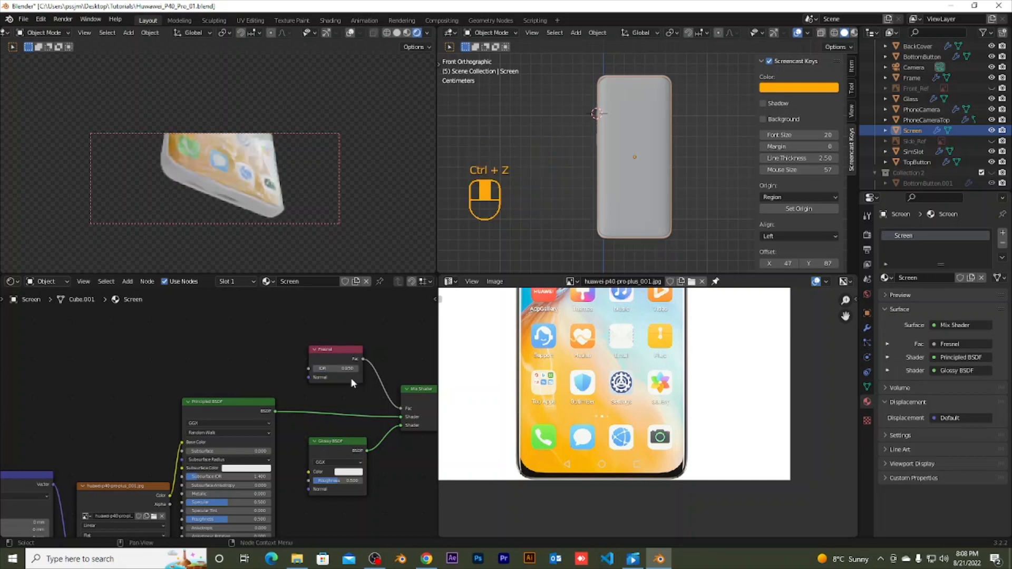
key("ctrl+z")
Step: Lower the Fresnel node's IOR and check the reflections on the rendered phone screen
left_click(350, 370)
left_click(353, 387)
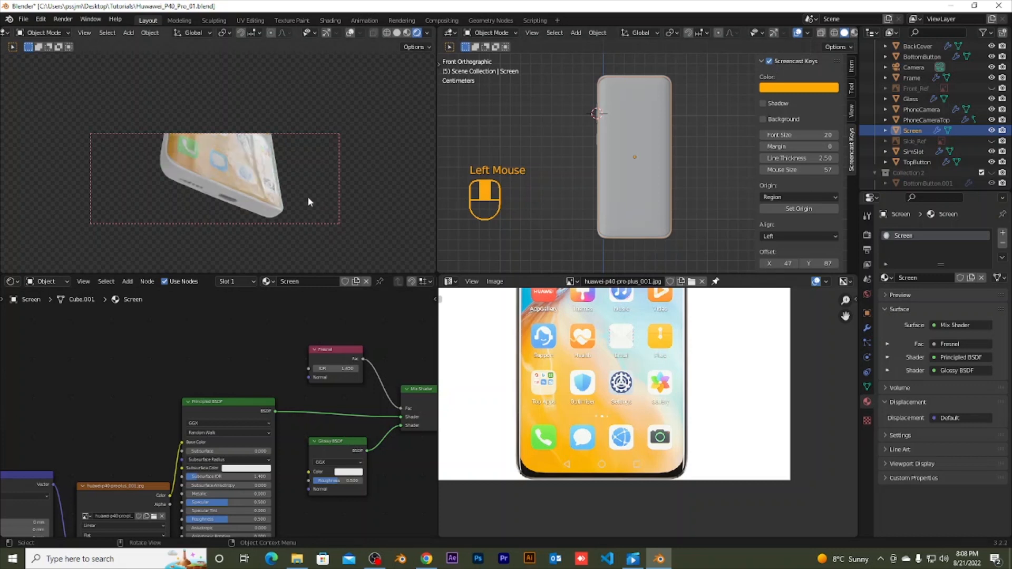
scroll(308, 198, "up", 2)
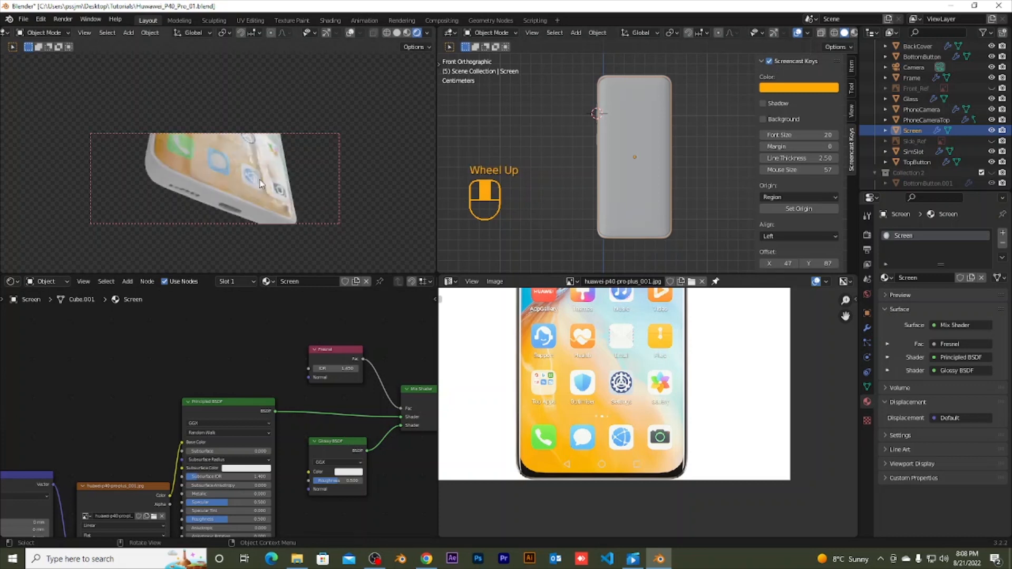
Step: Select the phone's Frame and rename its material to Silver
left_click(203, 194)
scroll(353, 389, "down", 5)
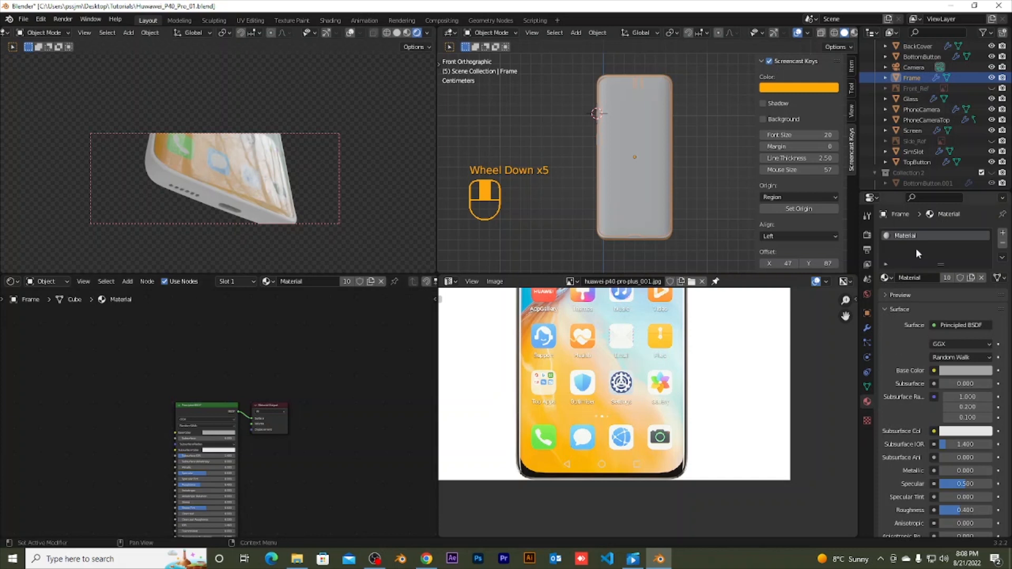
left_click(929, 280)
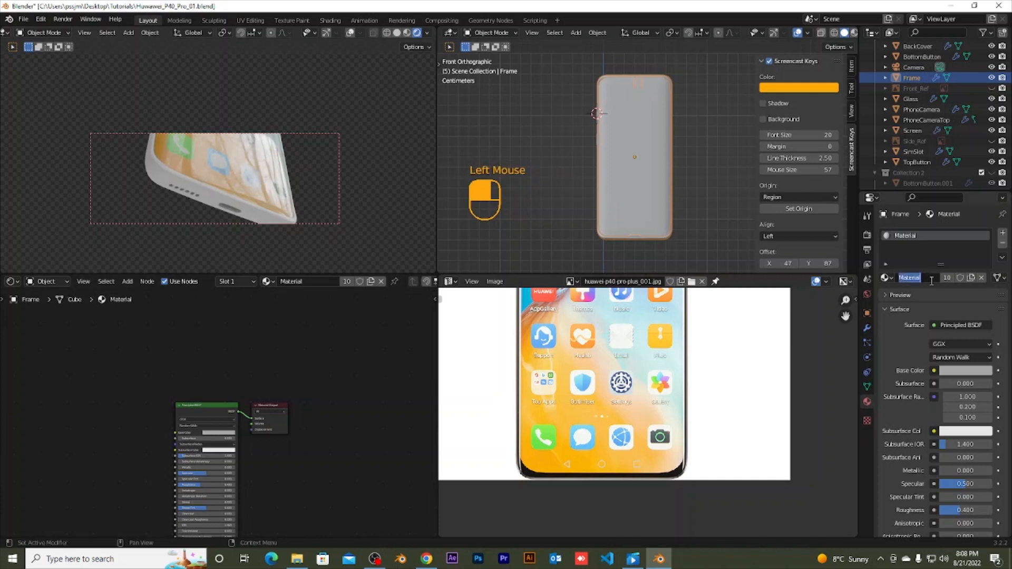
type("Silver")
key("Return")
Step: Move the Principled BSDF away from the Material Output and insert a Mix Shader on the link between them
left_click_drag(205, 419, 130, 401)
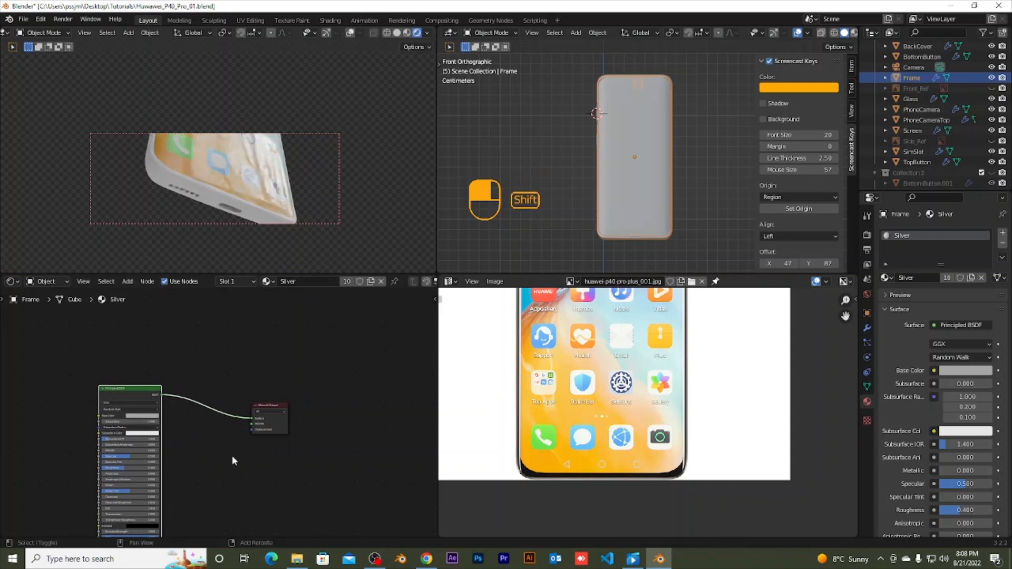
key("shift+a")
mouse_move(234, 460)
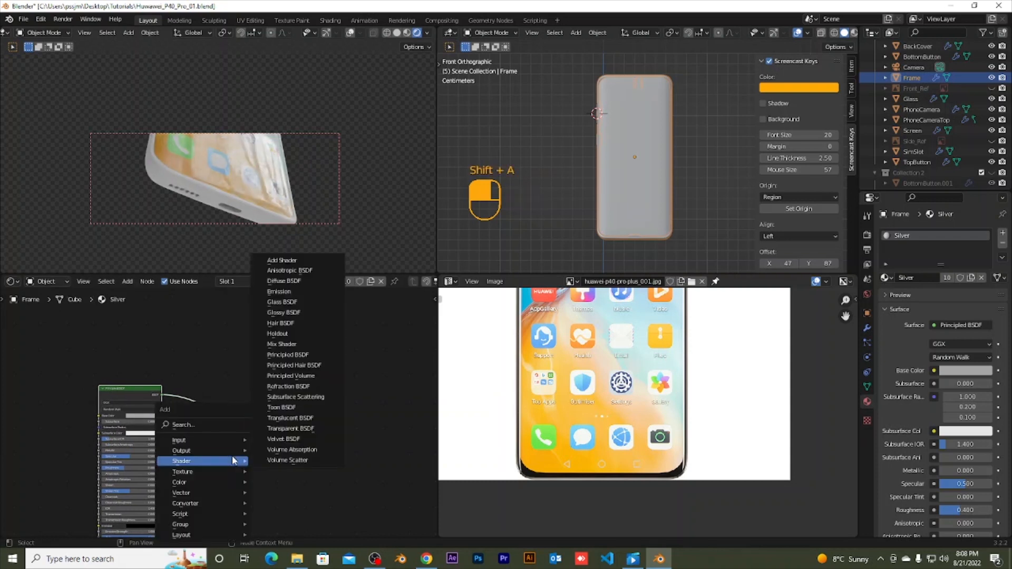
left_click(283, 344)
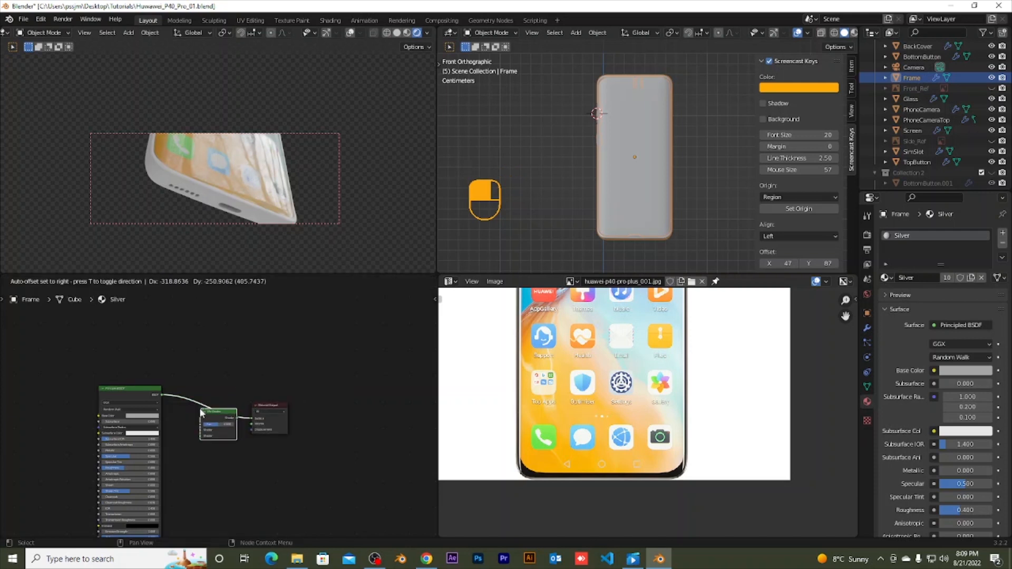
left_click(235, 443)
Step: Add a Glossy BSDF below the Silver material's Mix Shader and connect it to the second Shader input
key("shift+a")
mouse_move(248, 456)
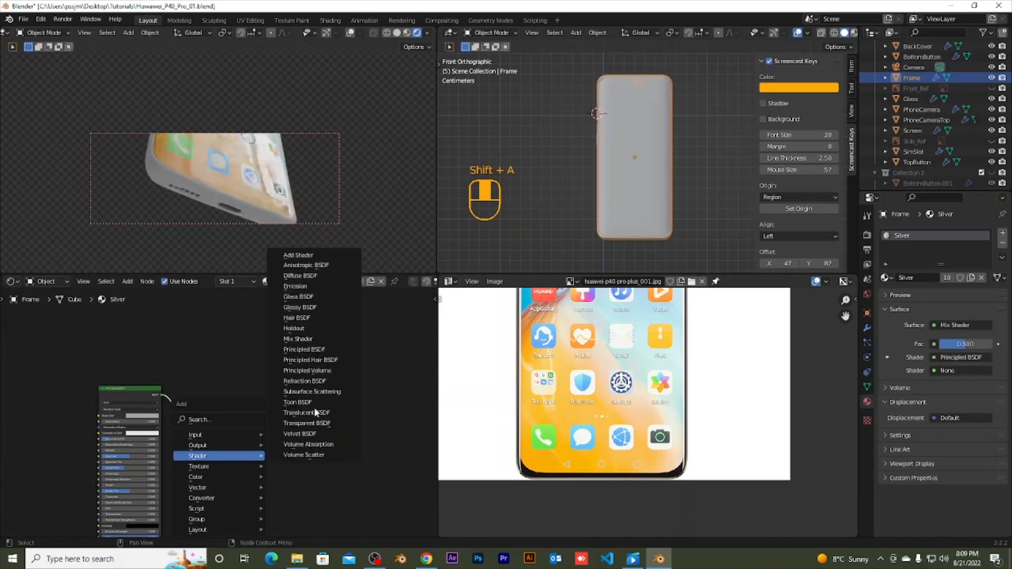
left_click(307, 308)
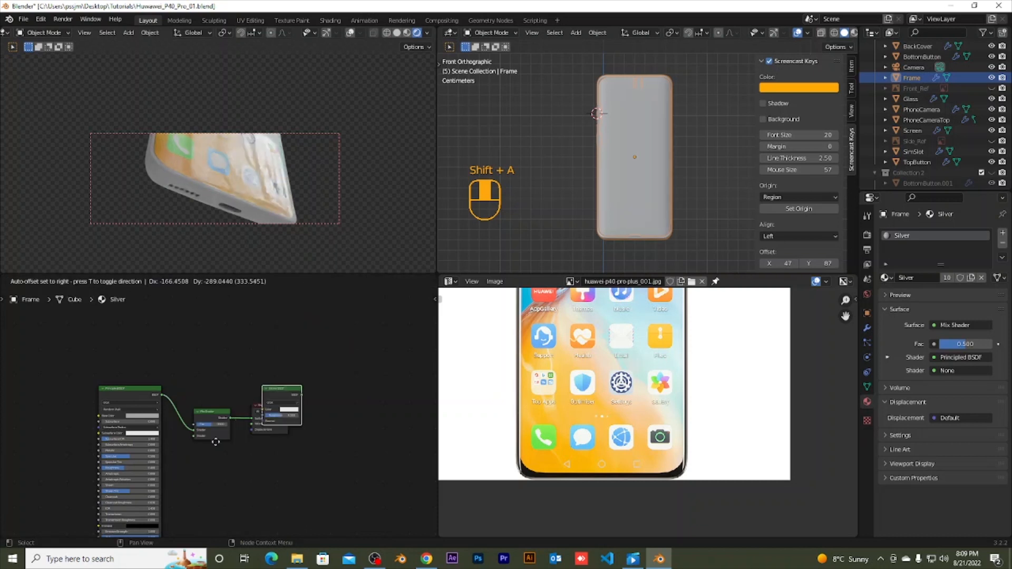
left_click(196, 456)
left_click_drag(298, 445, 301, 413)
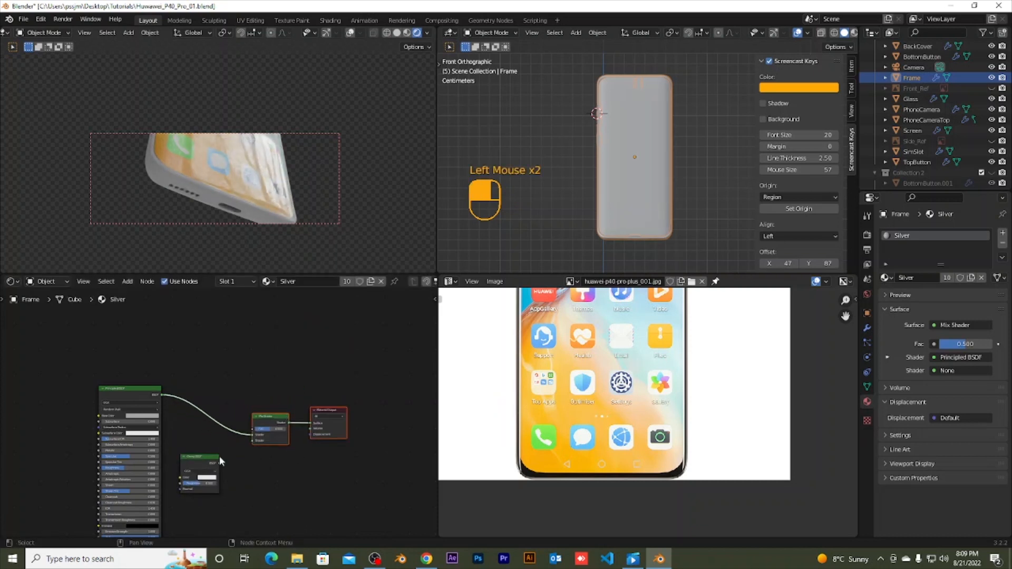
left_click_drag(220, 462, 252, 450)
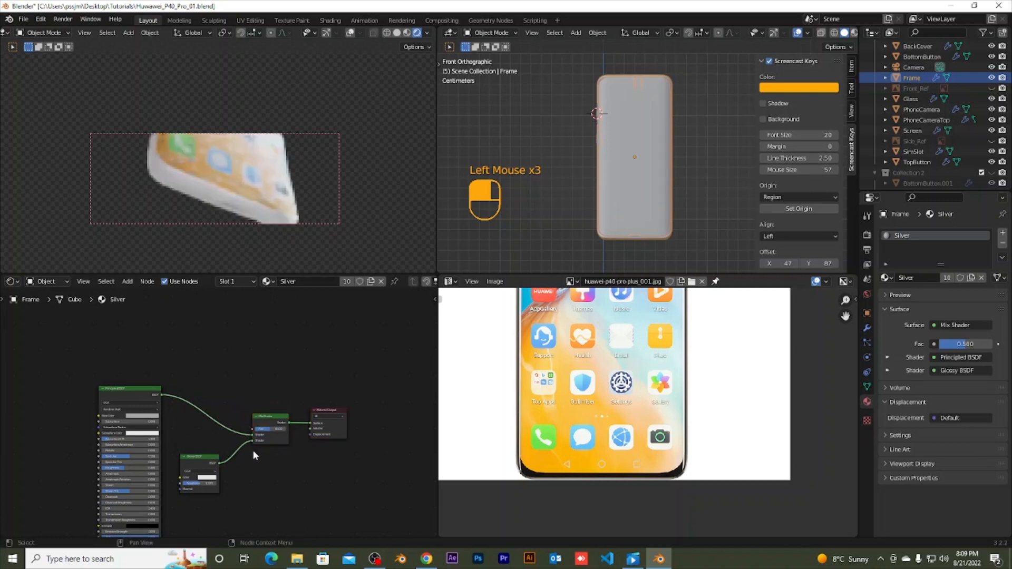
Step: Add a Fresnel node above the Silver material's Mix Shader and connect it to the Fac input
key("shift+a")
mouse_move(221, 388)
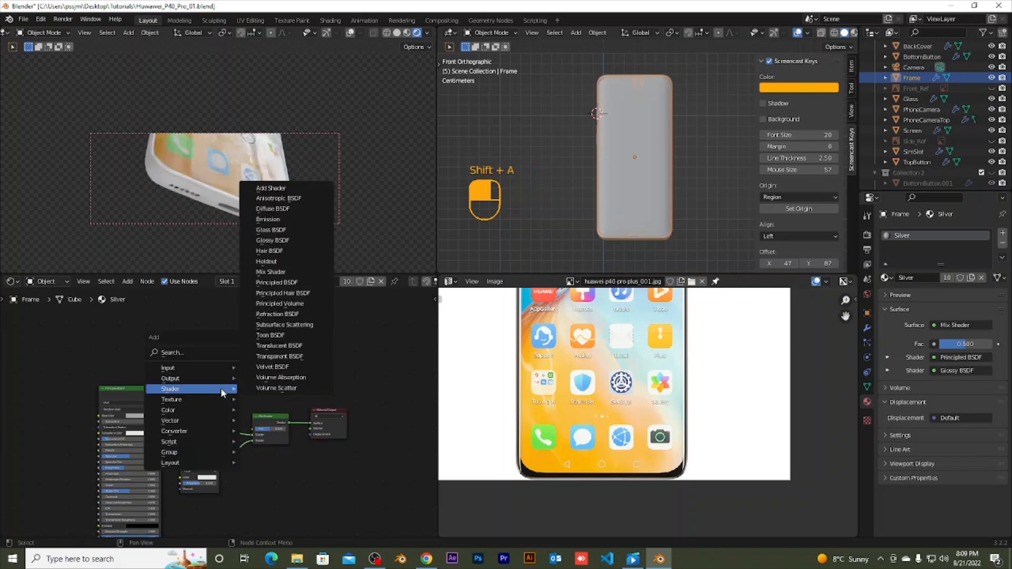
mouse_move(201, 367)
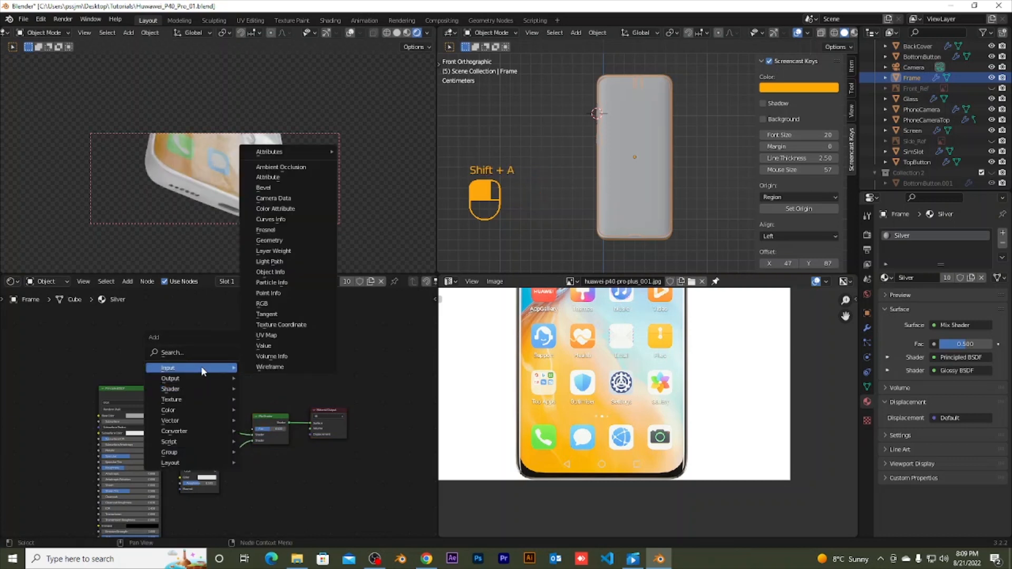
left_click(266, 230)
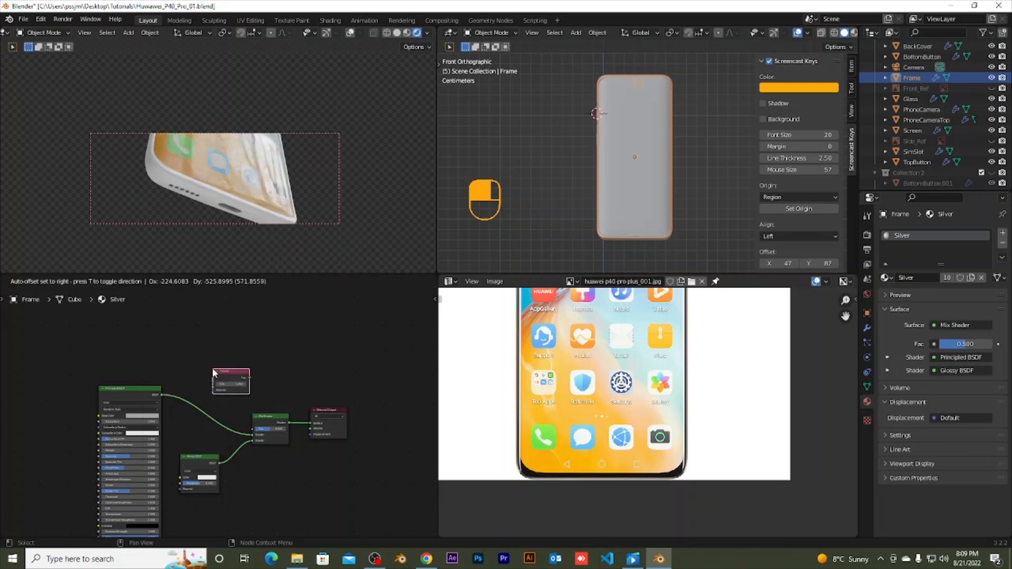
left_click(252, 376)
left_click_drag(250, 378, 267, 429)
Step: Set the Metallic value of the Silver material's Principled BSDF to 1.000
scroll(323, 470, "up", 4)
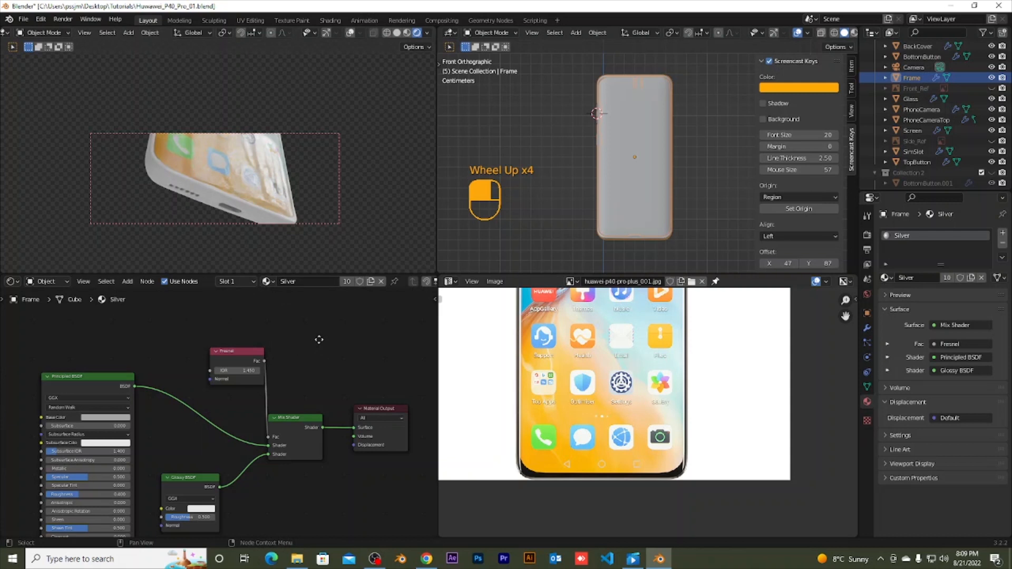
middle_click_drag(295, 339, 395, 340)
middle_click_drag(189, 527, 239, 457)
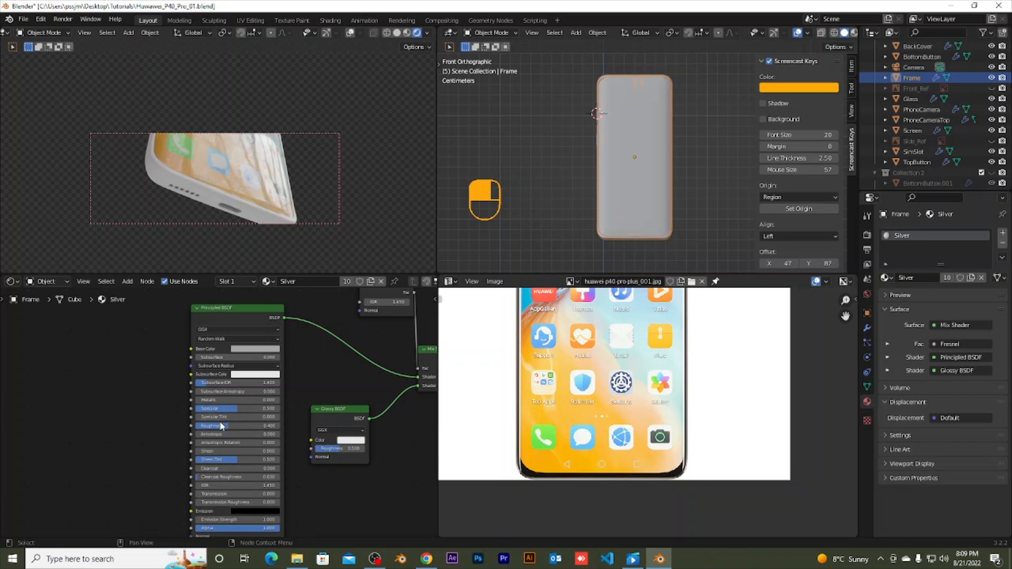
left_click_drag(194, 400, 280, 399)
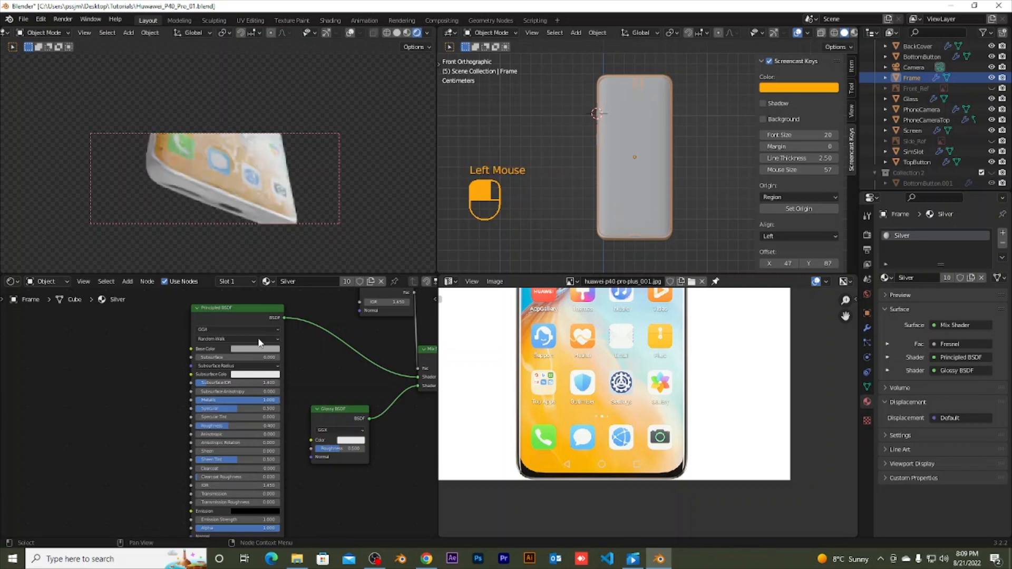
Step: Lower the Silver material's Principled BSDF Roughness to 0.052, checking the frame's reflections in the rendered view
scroll(210, 205, "up", 1)
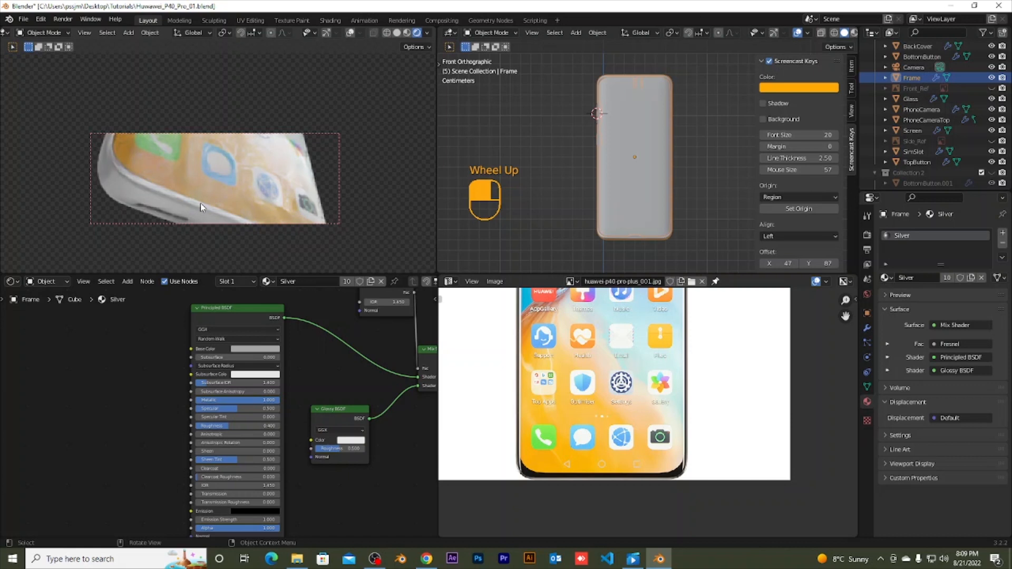
left_click(226, 425)
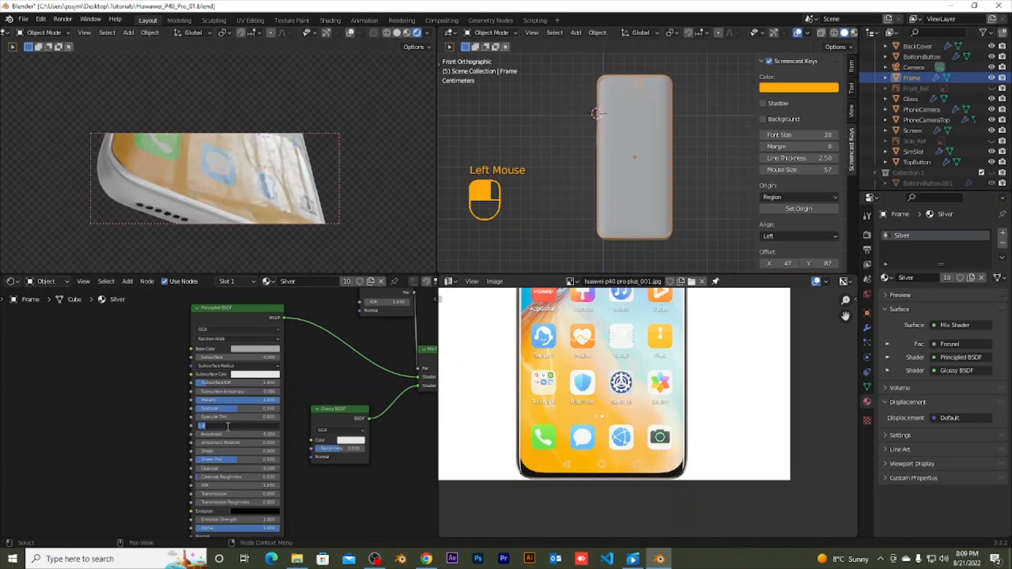
key("BackSpace")
type("4")
key("Return")
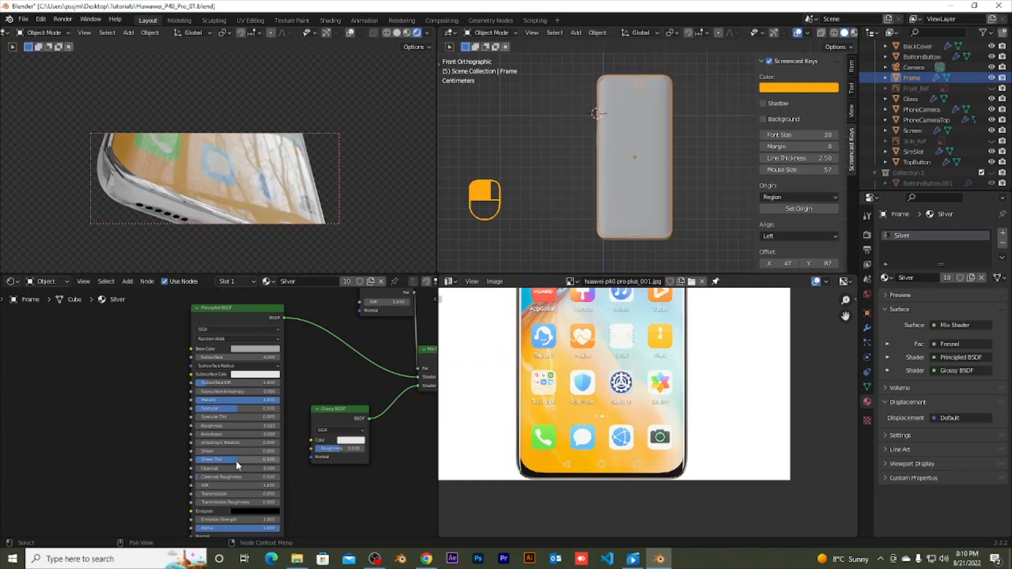
left_click(195, 426)
left_click_drag(197, 425, 198, 426)
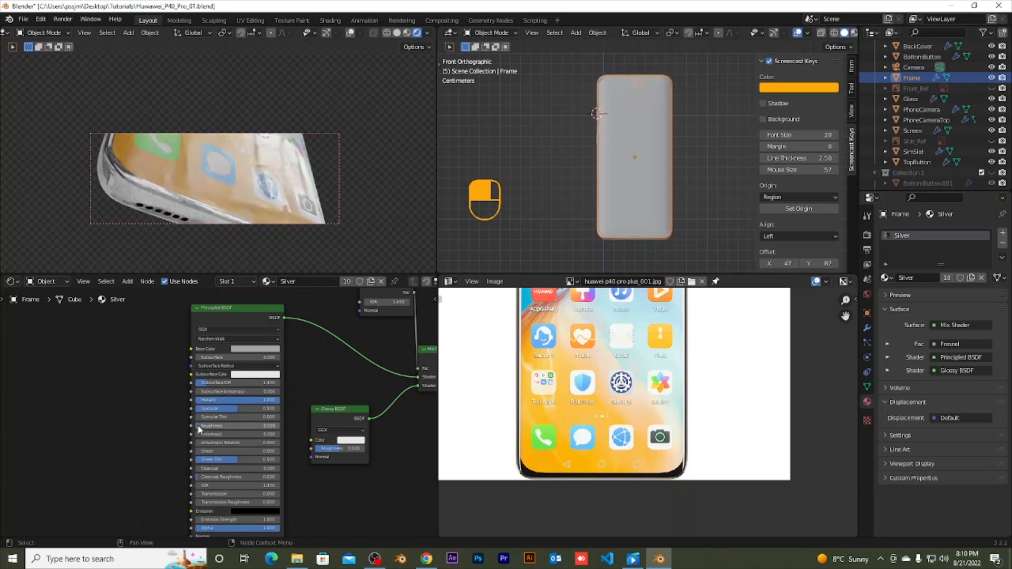
left_click(199, 427)
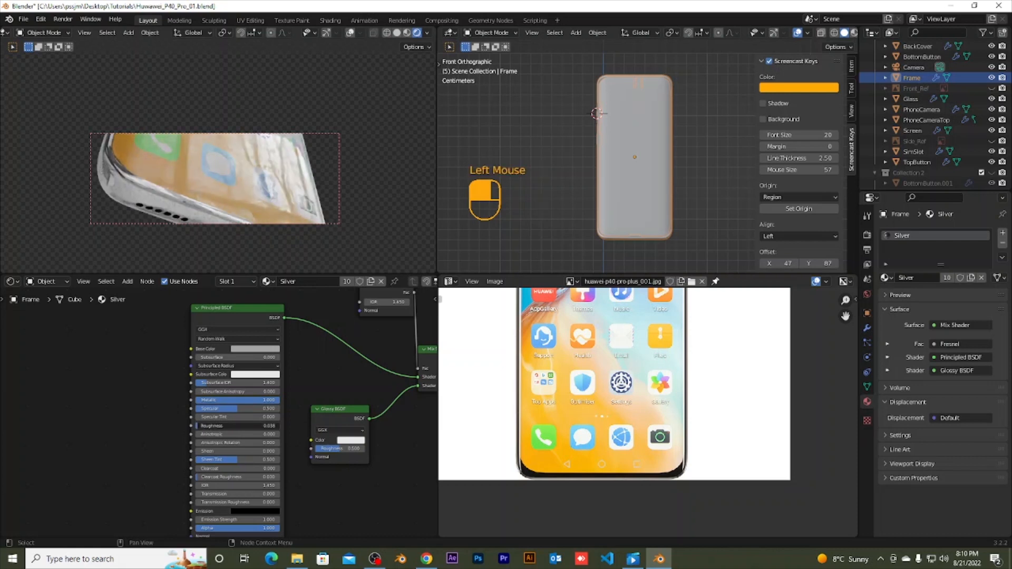
left_click_drag(200, 426, 202, 425)
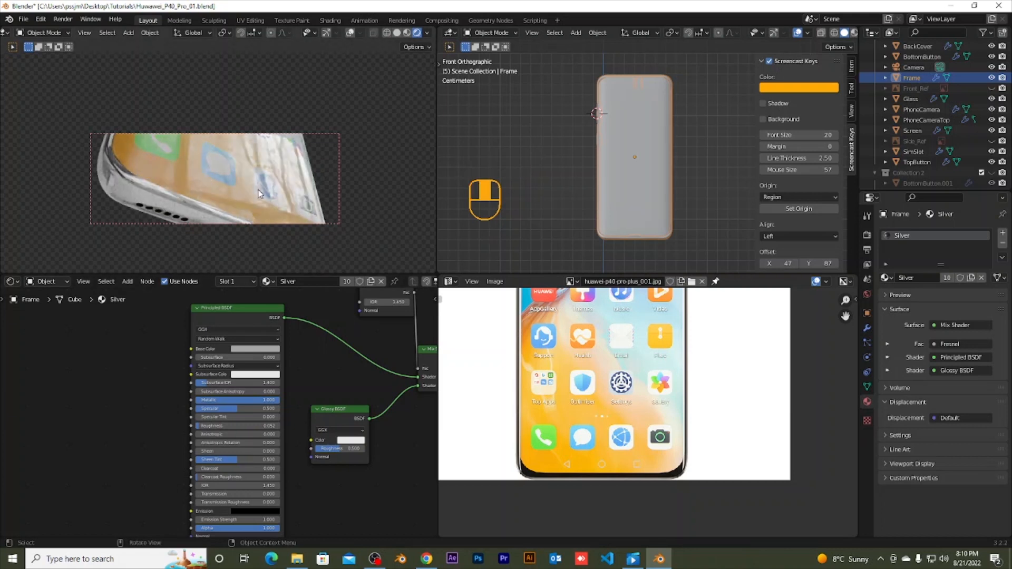
scroll(258, 194, "down", 2)
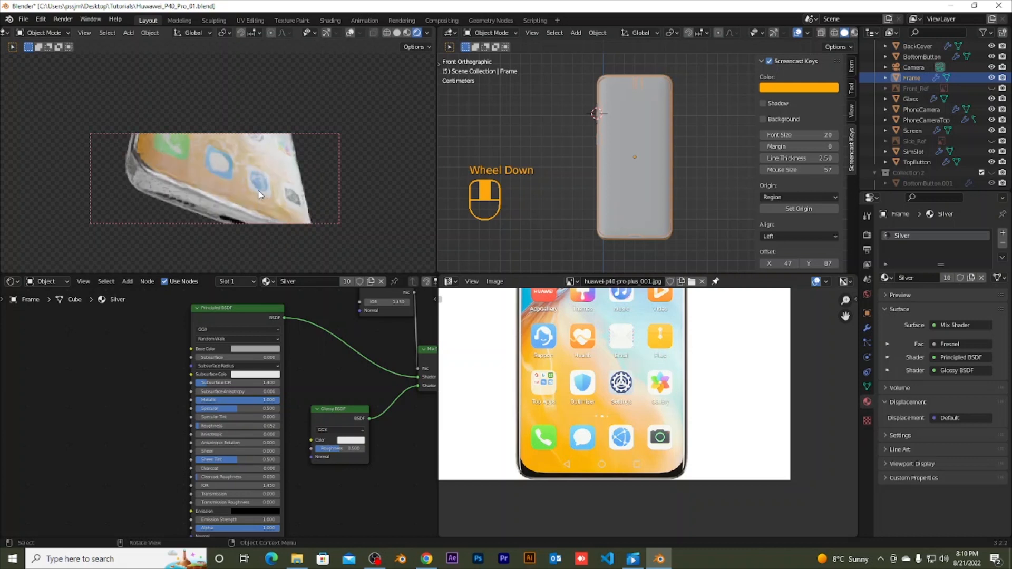
left_click(269, 225)
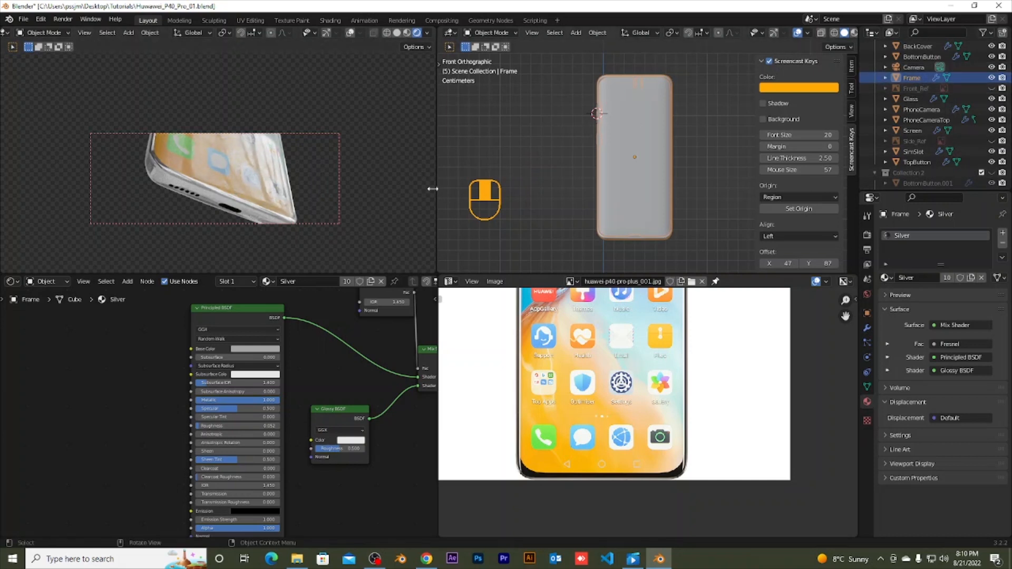
Step: Select the SIM slot on the phone's bottom edge and check which material it uses
middle_click_drag(673, 185, 690, 132)
scroll(682, 203, "up", 1)
middle_click_drag(694, 204, 671, 140, "shift")
scroll(663, 184, "up", 2)
left_click(657, 211)
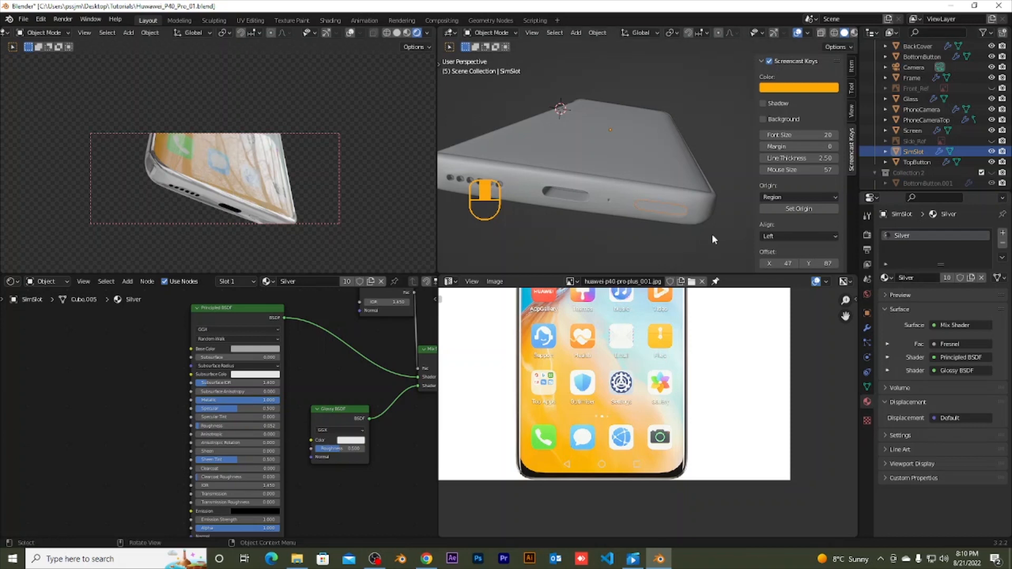
scroll(711, 239, "up", 2)
scroll(712, 239, "down", 2)
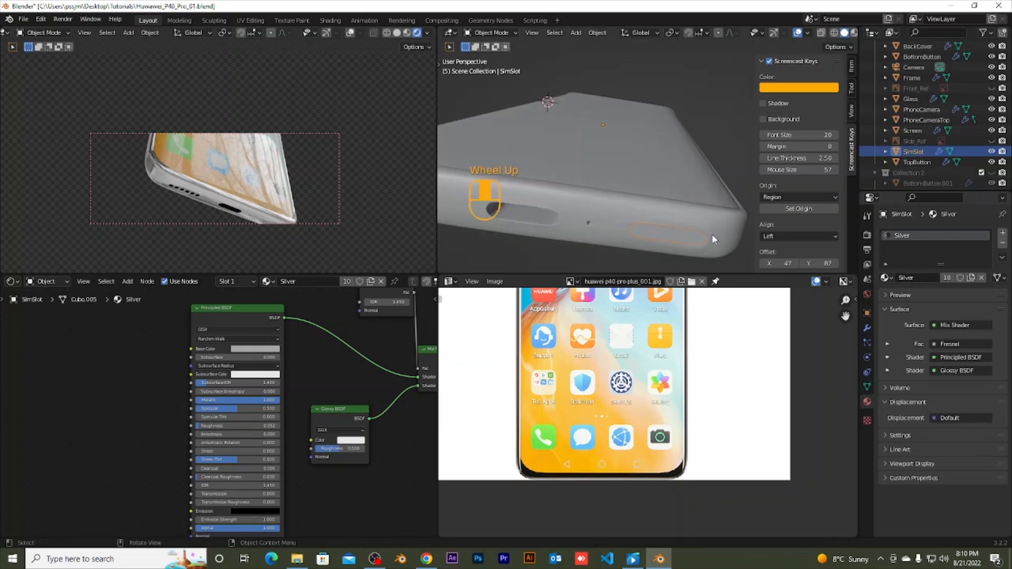
middle_click_drag(712, 239, 708, 197)
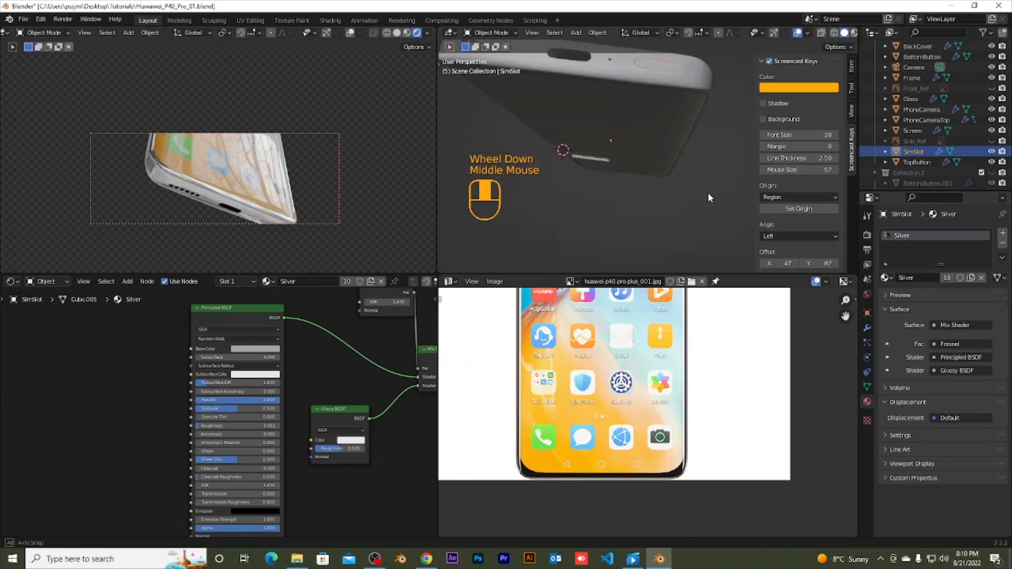
Step: Remove the Silver material slot from the phone's back cover and create a new material for it
left_click(647, 110)
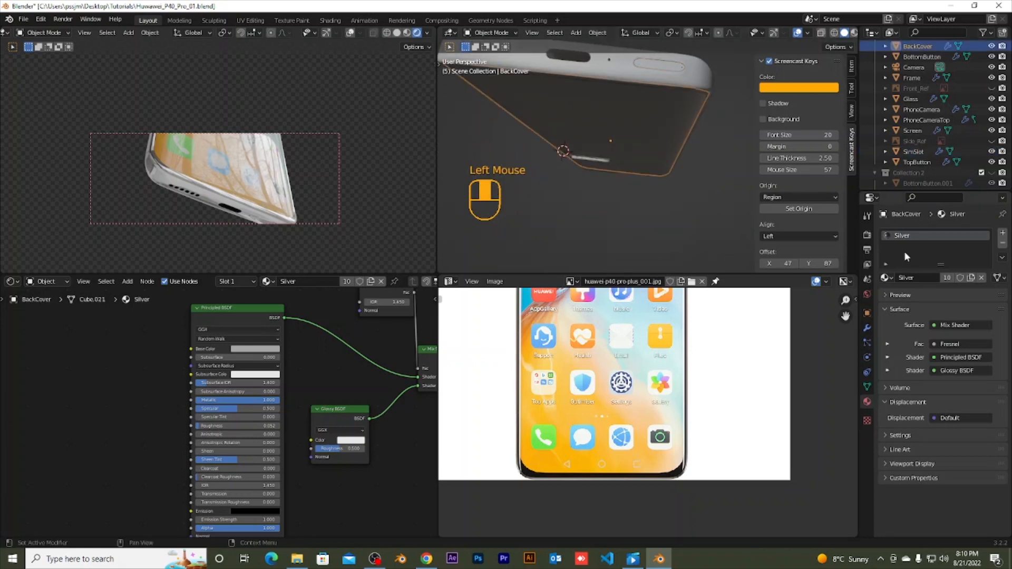
left_click(1000, 244)
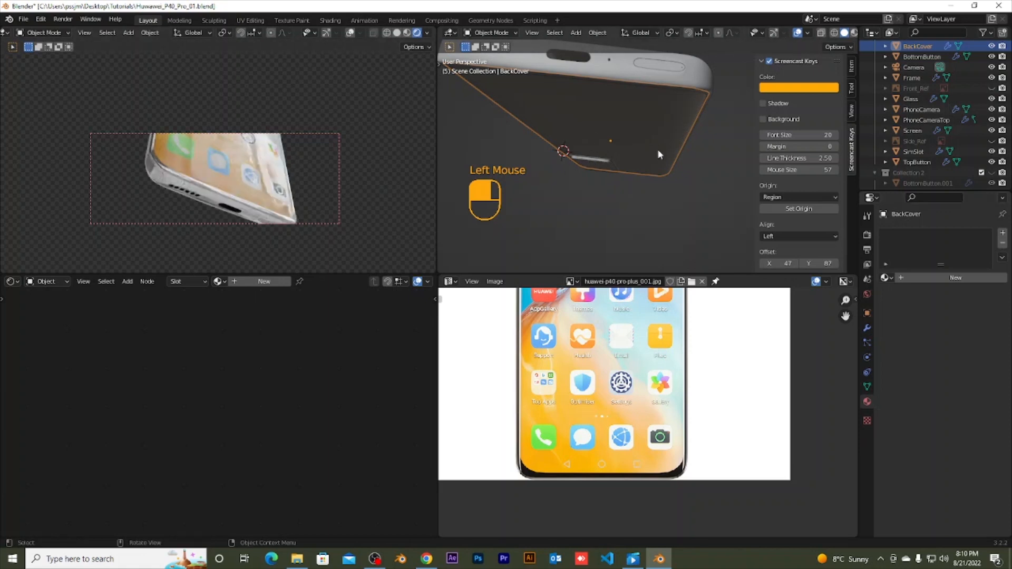
left_click(947, 278)
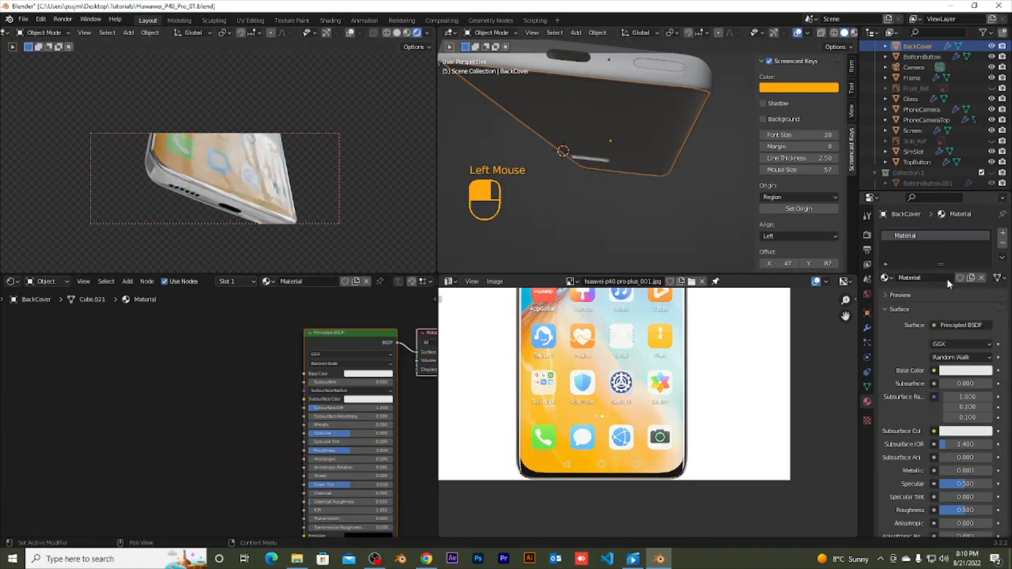
Step: Rename the back cover's new material to Back Cover
double_click(939, 279)
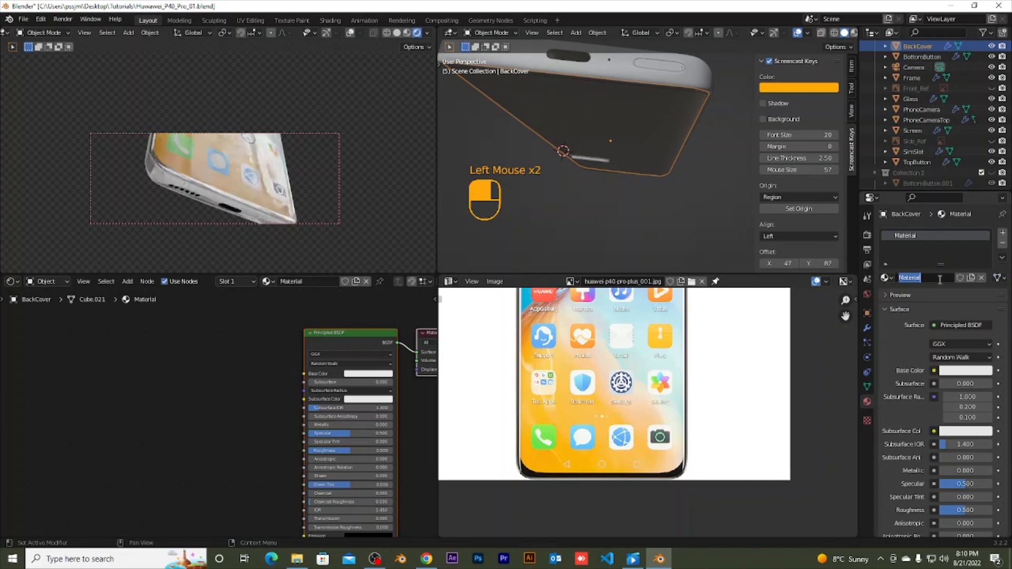
type("CBack C")
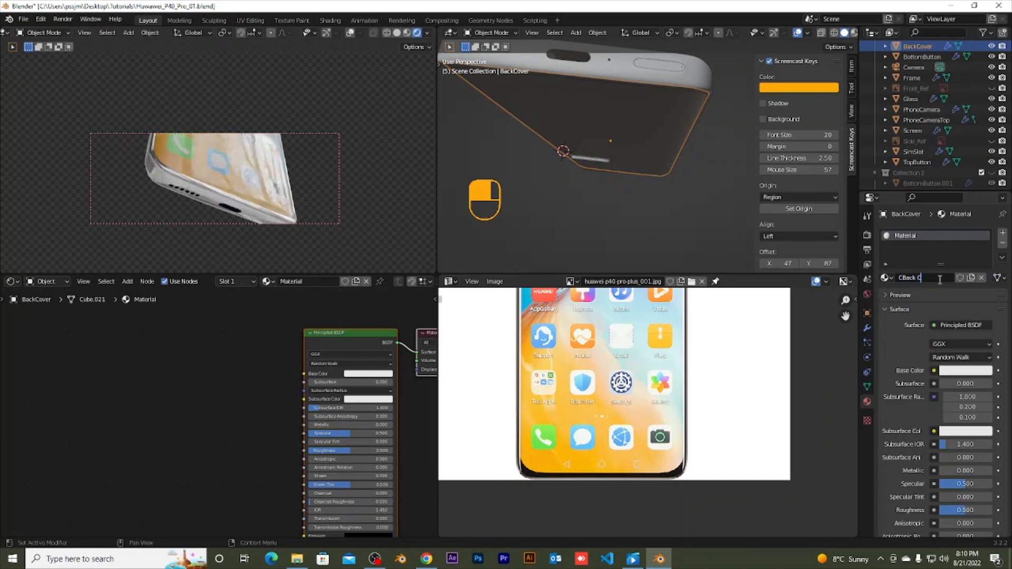
type("over")
left_click(941, 256)
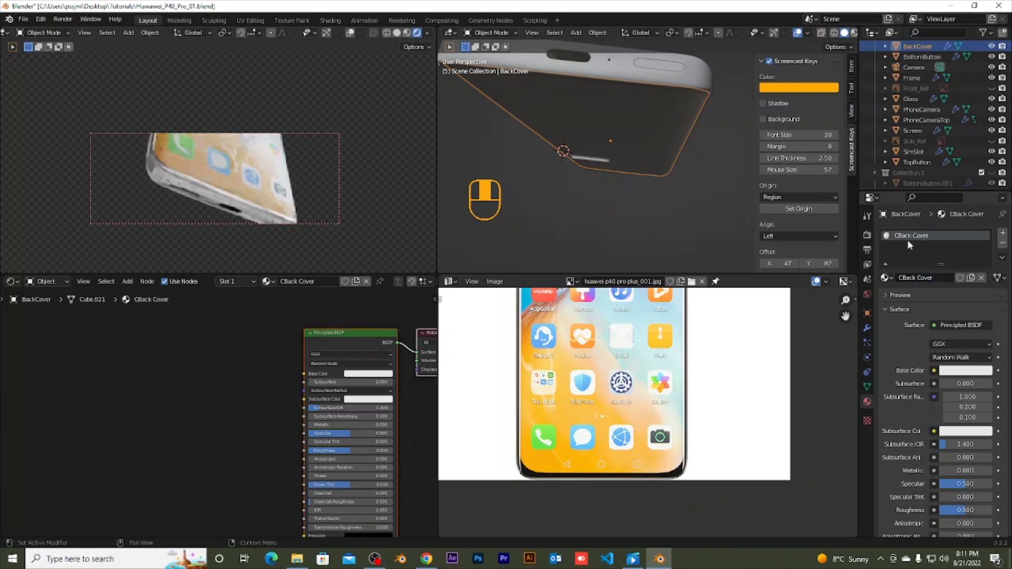
left_click(907, 278)
left_click(902, 278)
key("BackSpace")
key("Return")
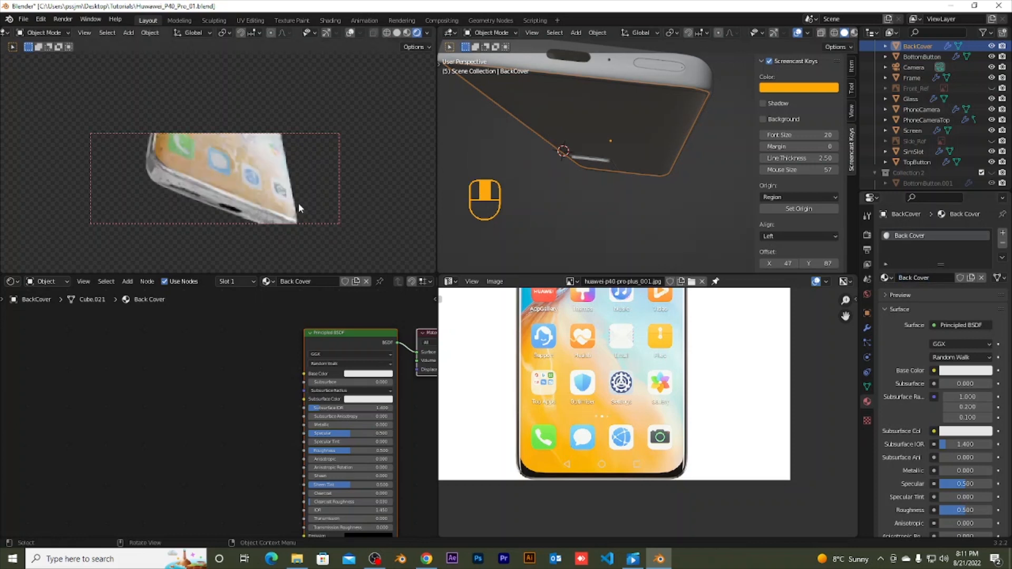
Step: Examine the phone's bottom edge and side in the rendered view and its back cover in the solid view
middle_click_drag(325, 203, 257, 164)
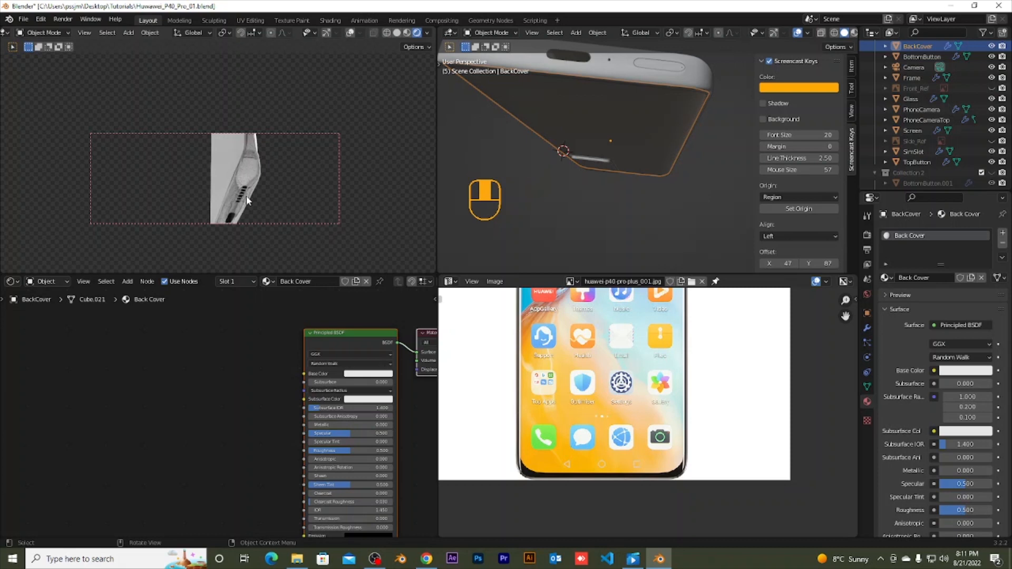
scroll(245, 195, "up", 2)
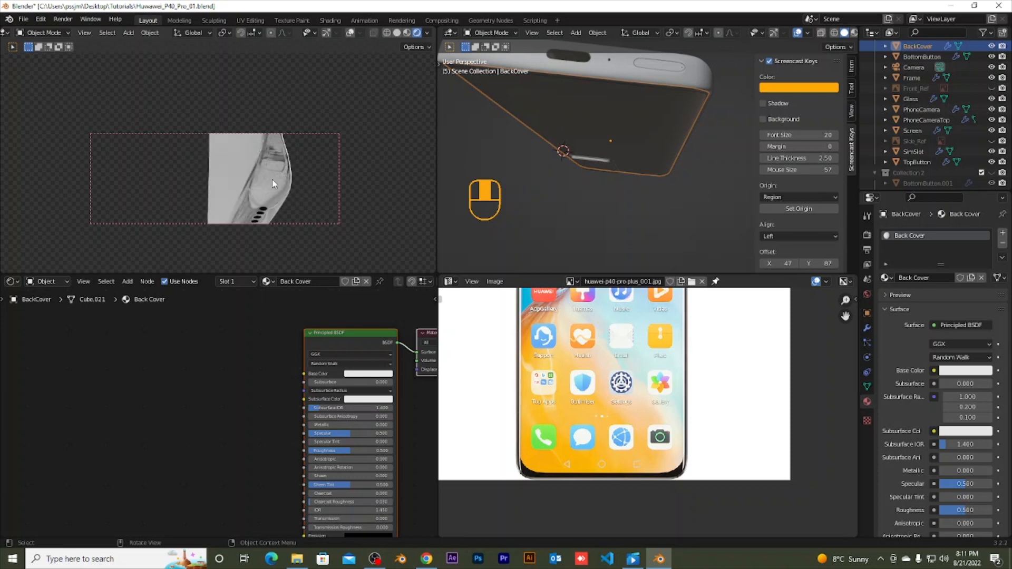
middle_click_drag(291, 173, 211, 171)
scroll(208, 170, "down", 2)
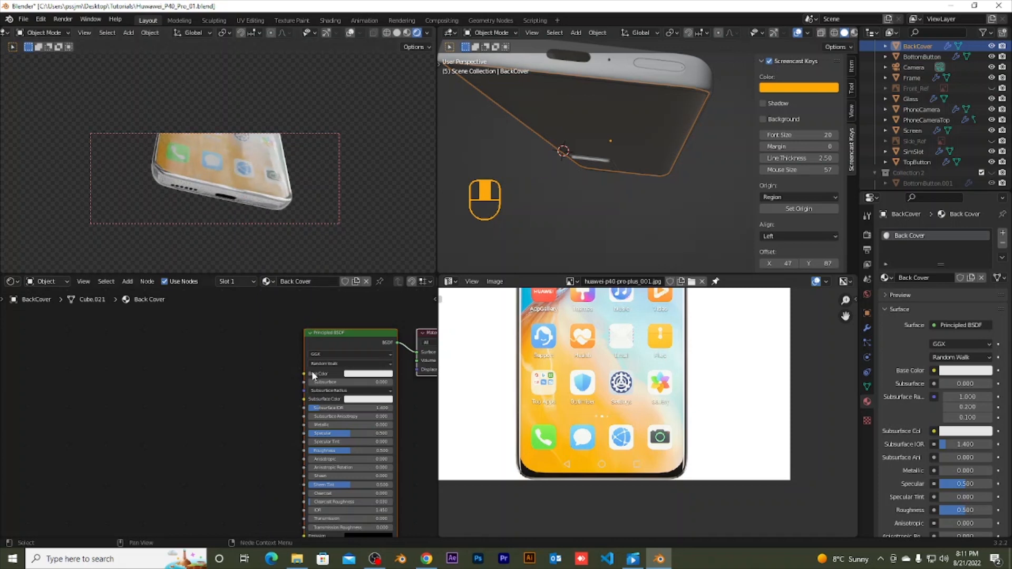
middle_click_drag(570, 154, 568, 206)
scroll(622, 175, "down", 2)
middle_click_drag(627, 173, 639, 69)
middle_click_drag(685, 135, 680, 169, "shift")
scroll(650, 131, "up", 2)
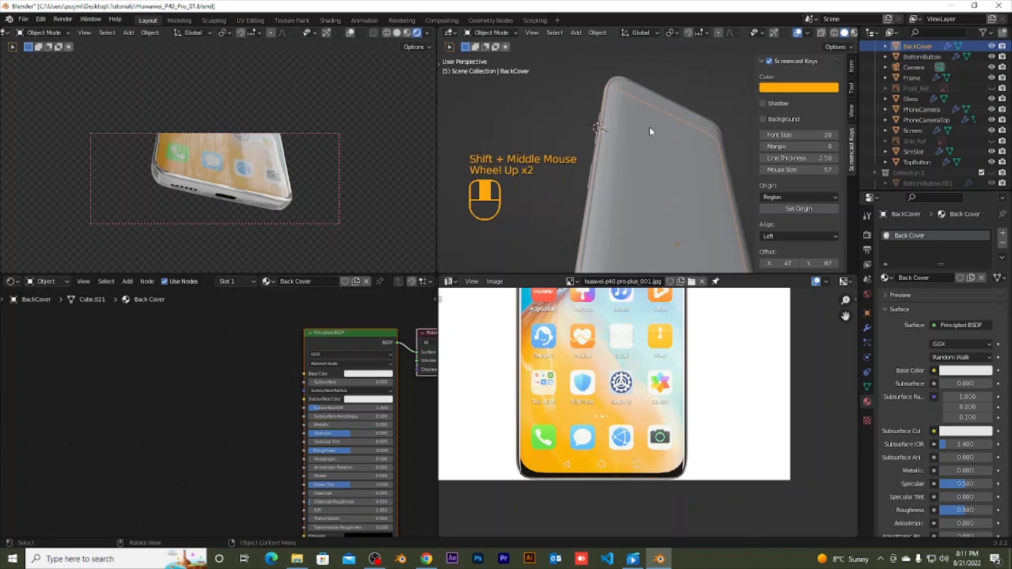
middle_click_drag(650, 126, 653, 132, "shift")
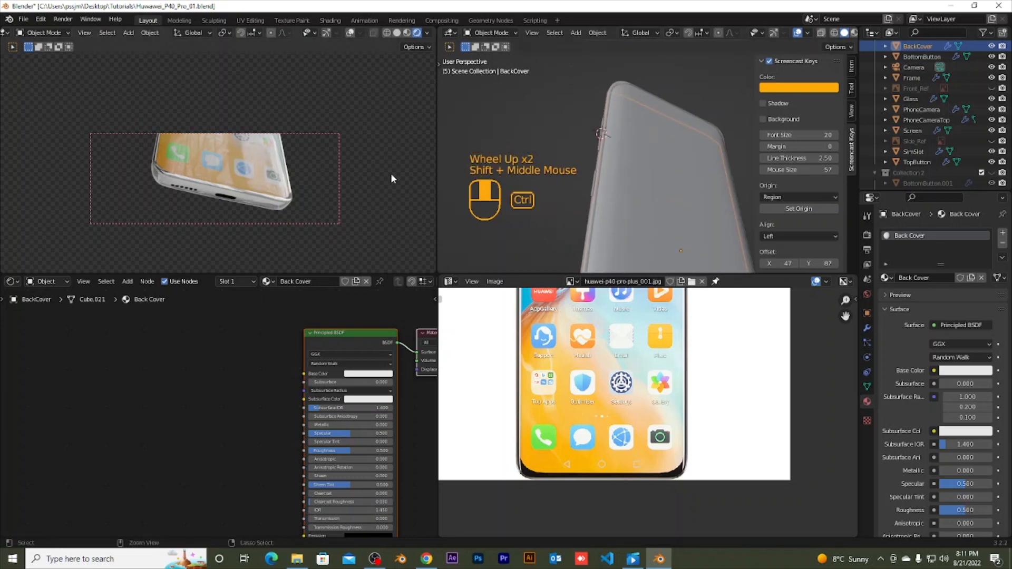
Step: Redraw the render region in the rendered viewport so that it covers the upper end of the phone
key("ctrl+b")
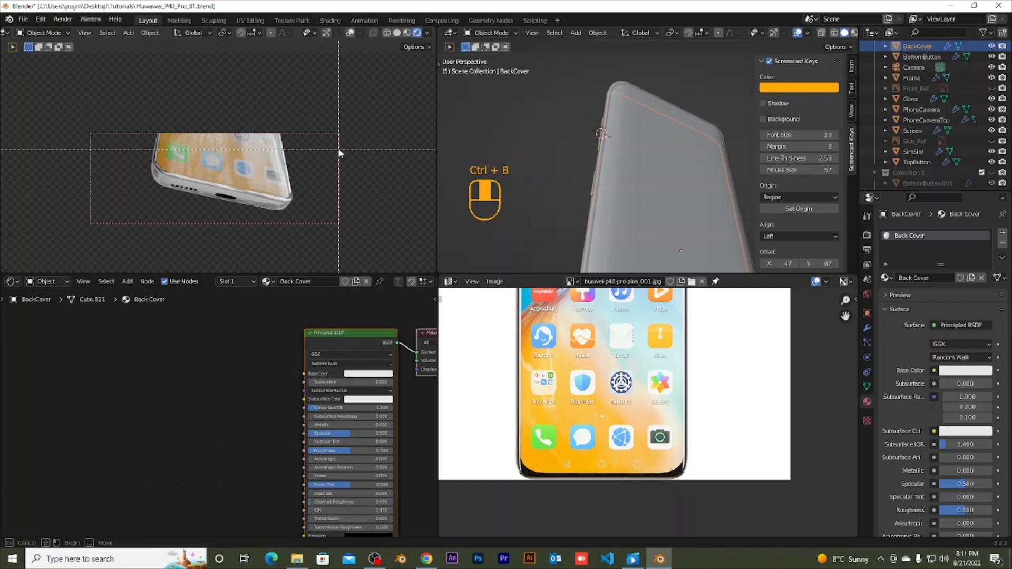
left_click_drag(339, 149, 116, 41)
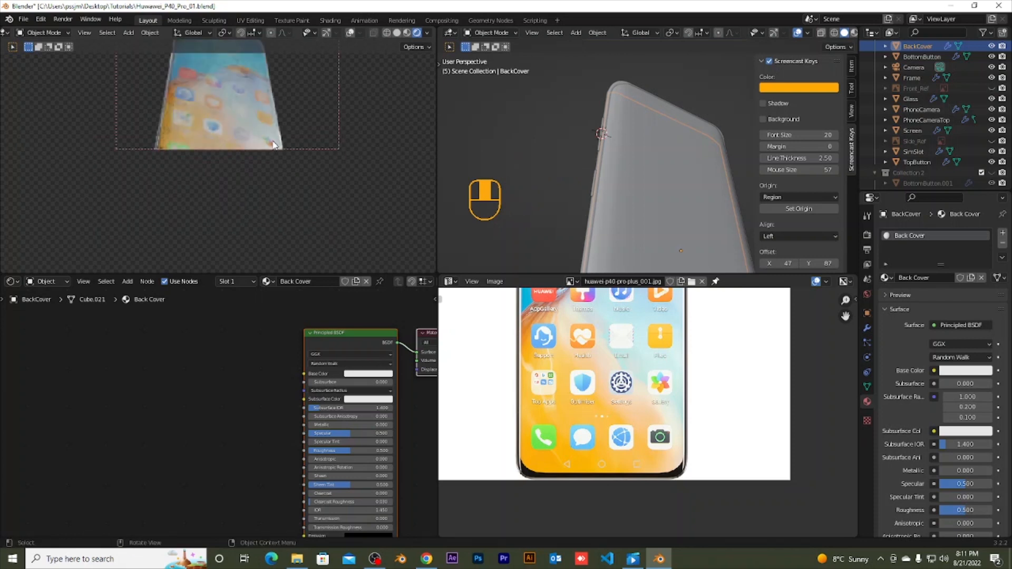
middle_click_drag(273, 145, 297, 222, "shift")
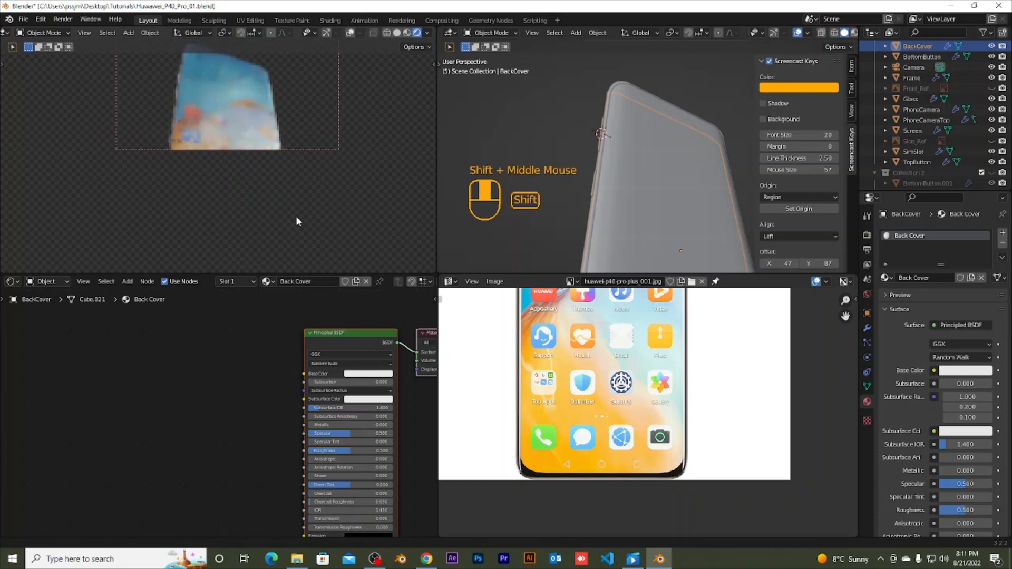
scroll(258, 139, "up", 2)
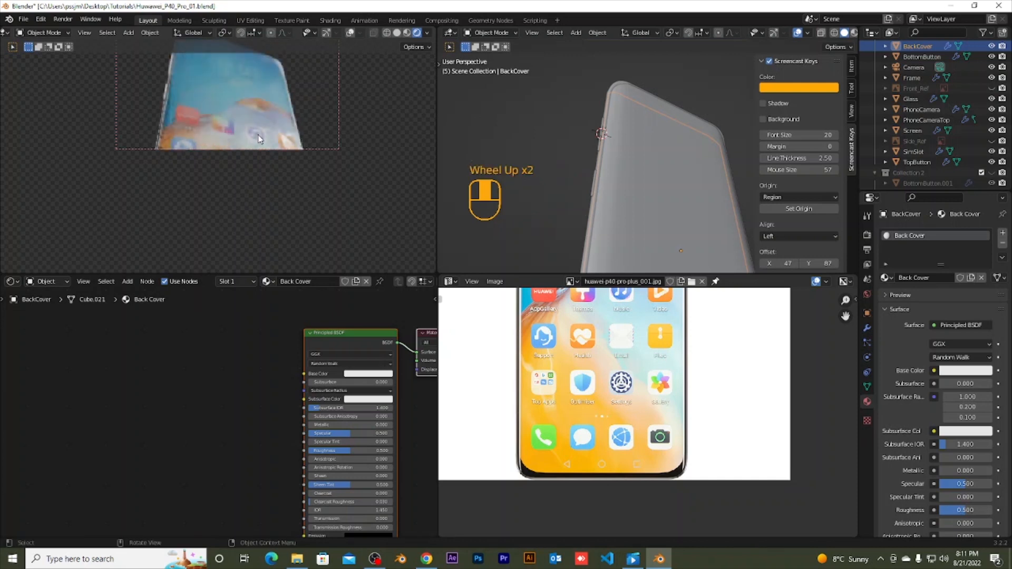
scroll(293, 153, "up", 1)
scroll(409, 176, "down", 2)
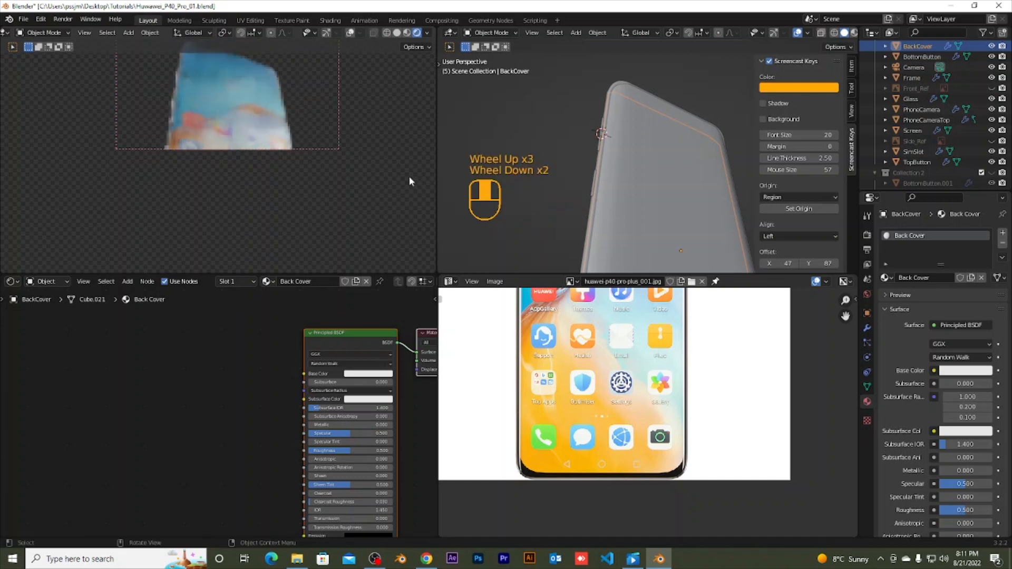
scroll(409, 176, "up", 1)
middle_click_drag(366, 135, 371, 258, "shift")
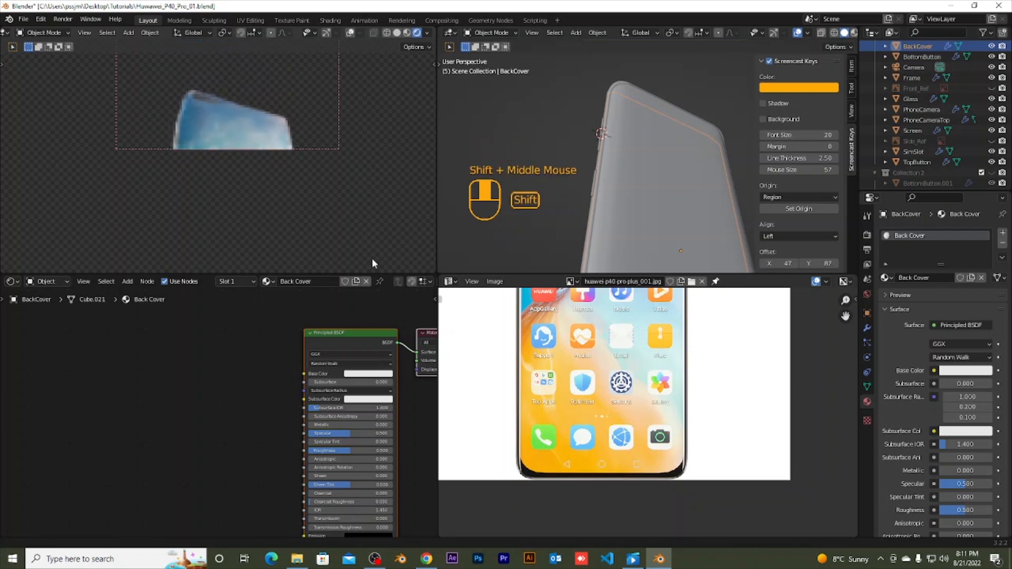
scroll(334, 199, "up", 3)
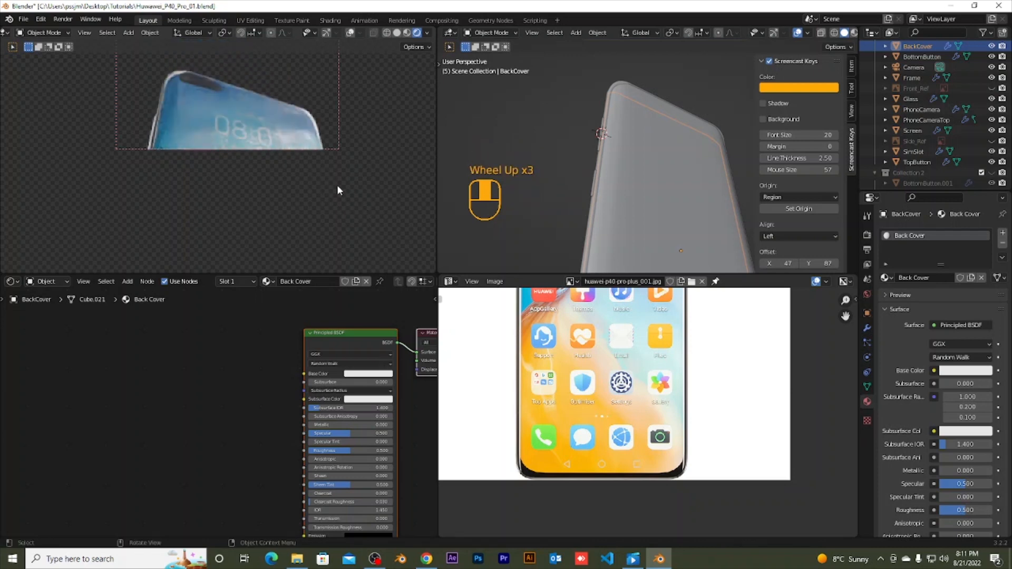
middle_click_drag(339, 183, 362, 191)
key("ctrl")
key("ctrl+b")
left_click_drag(347, 198, 85, 36)
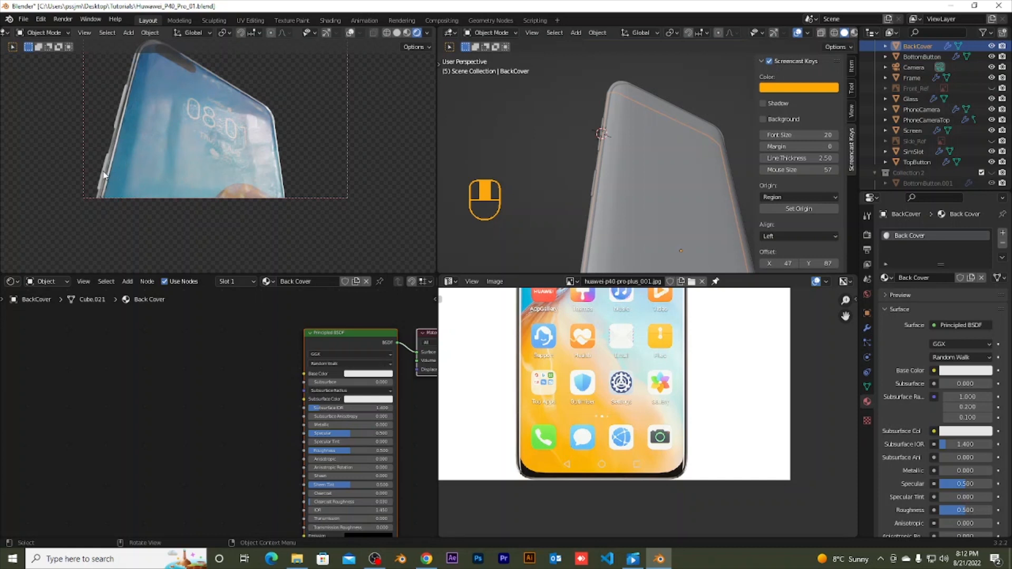
Step: Assign the existing Silver material to BottomButton, the lower button on the phone's side
middle_click_drag(156, 142, 335, 168)
middle_click_drag(235, 121, 235, 128, "shift")
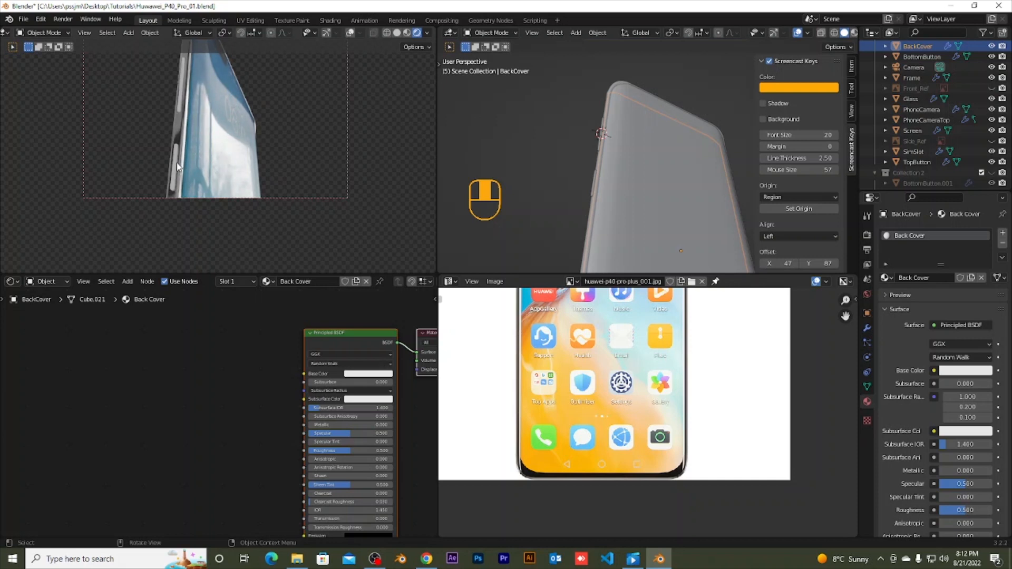
left_click(177, 166)
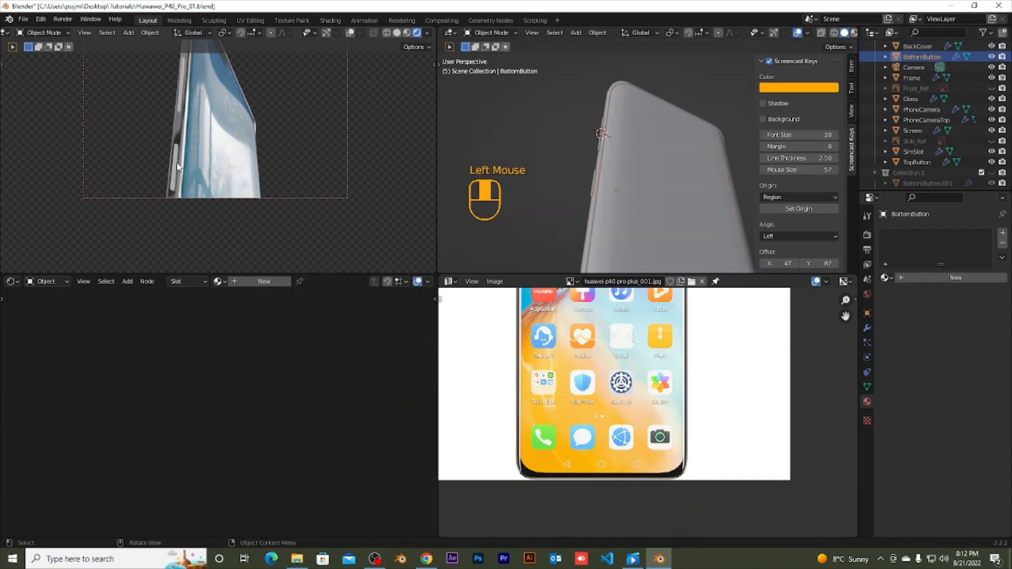
left_click(885, 278)
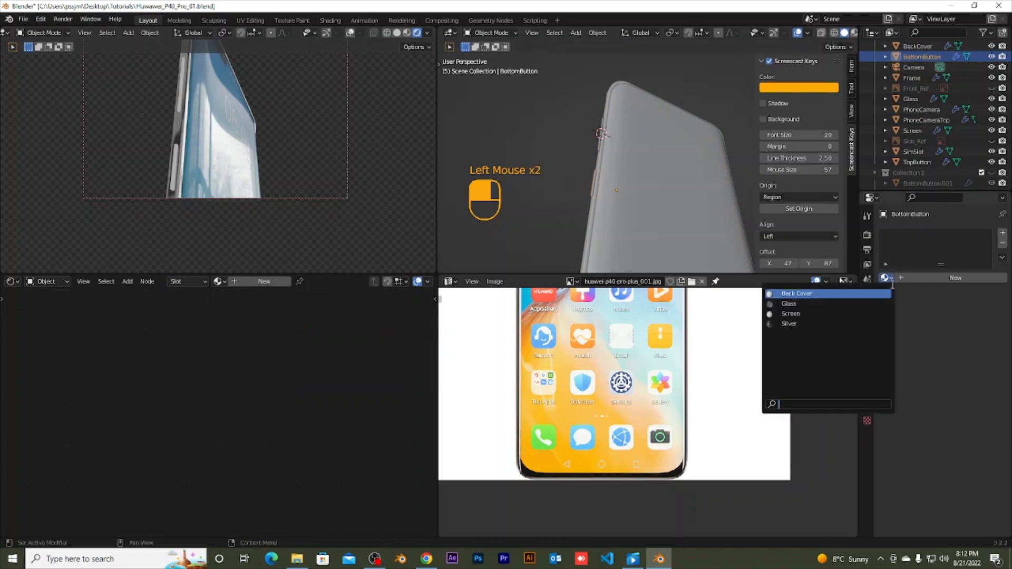
left_click(833, 323)
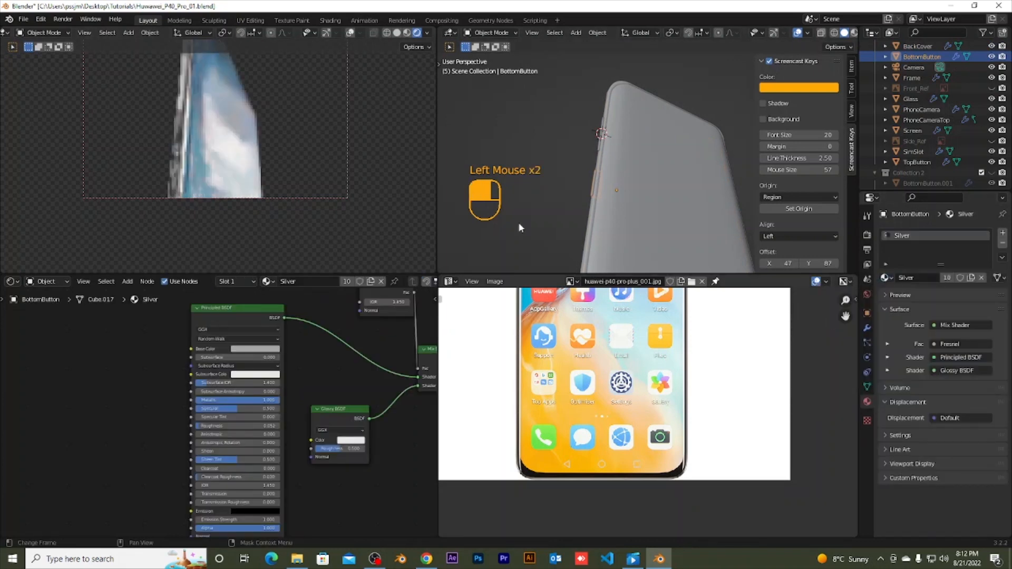
Step: Assign the existing Silver material to TopButton, the upper side button, and clear the selection
left_click(182, 99)
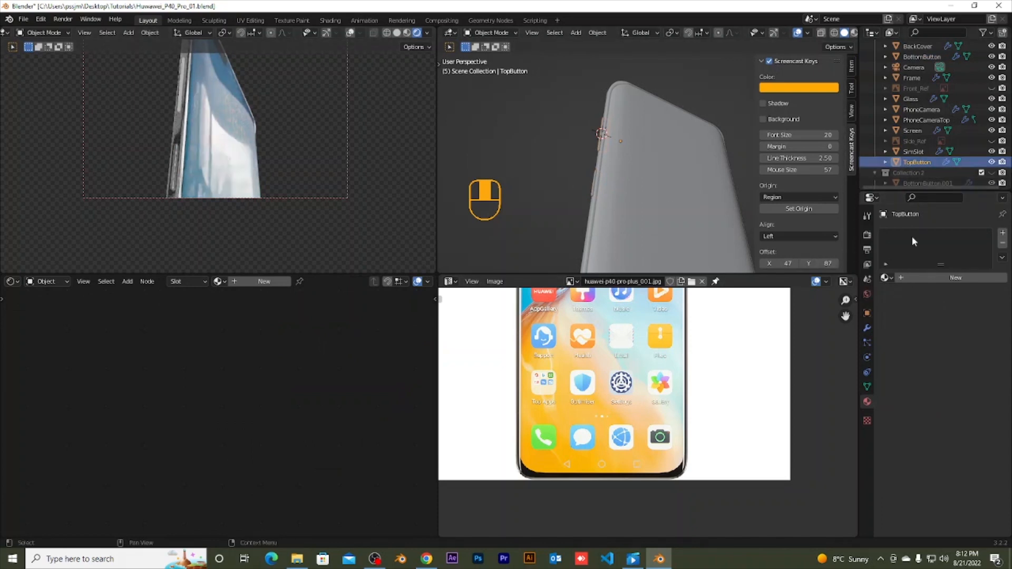
left_click(886, 277)
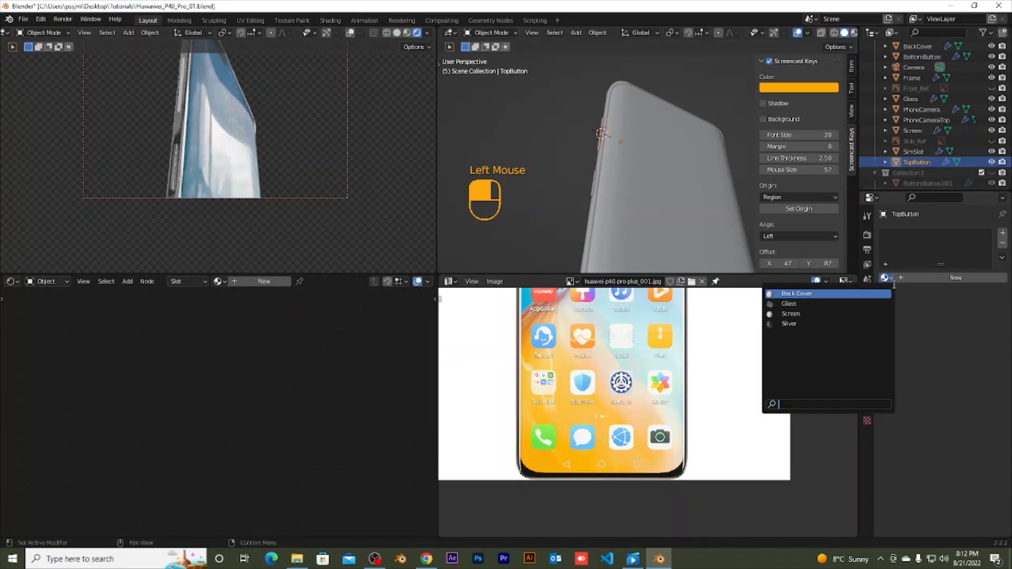
left_click(801, 324)
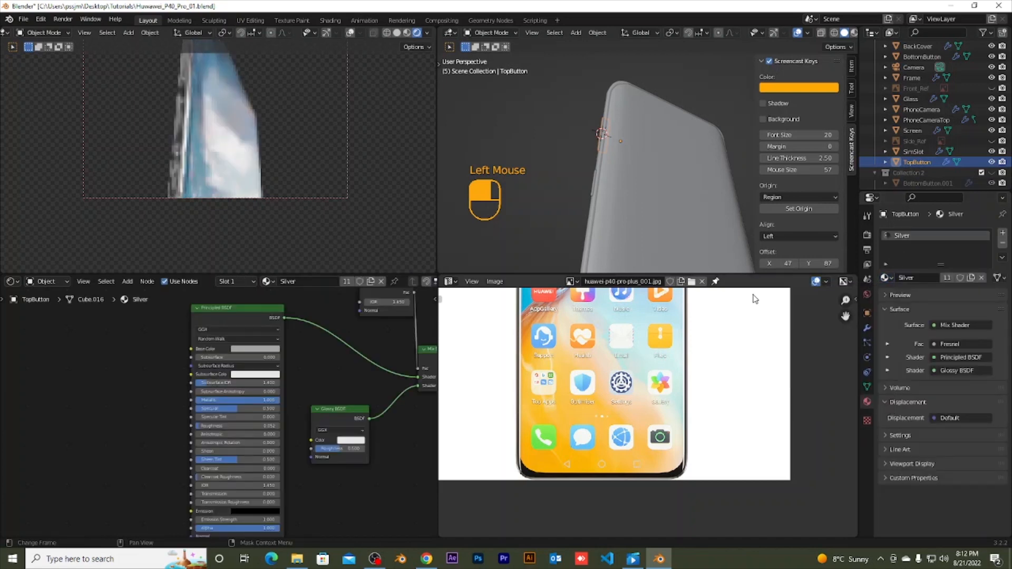
left_click(338, 230)
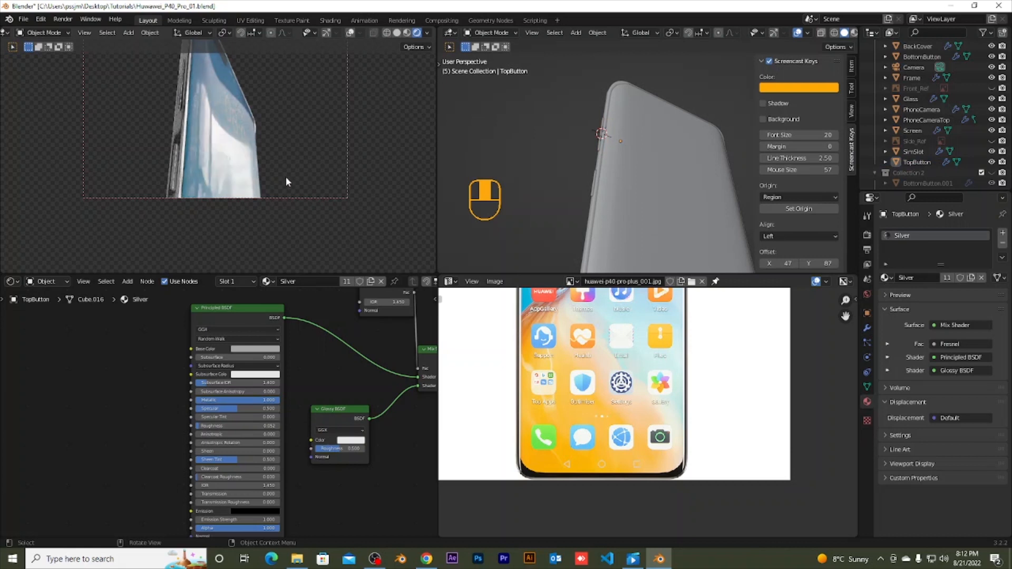
Step: Examine the front camera cutout at the screen's upper corner in the rendered view, using the front view
scroll(286, 178, "down", 1)
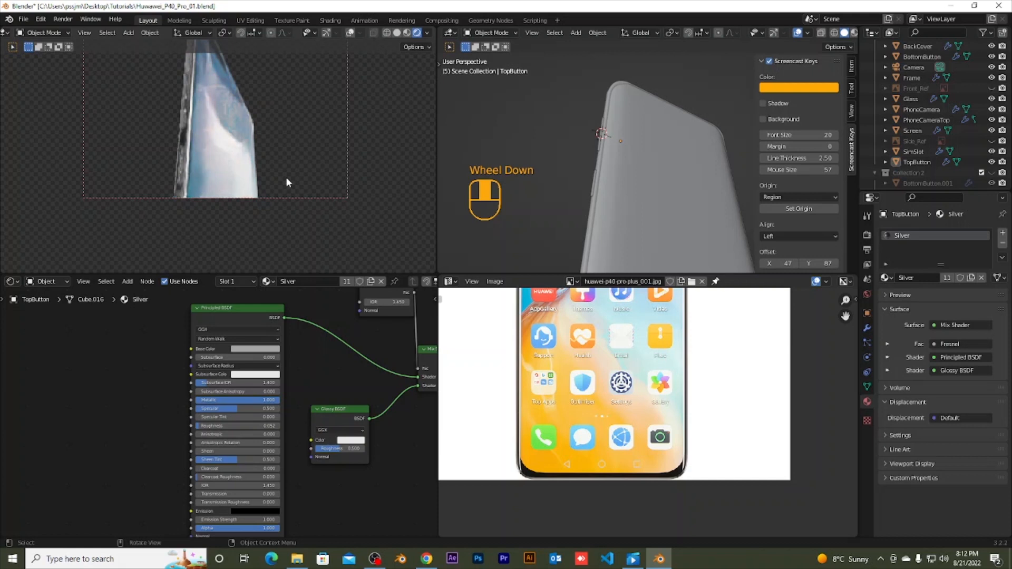
middle_click_drag(271, 169, 114, 112)
middle_click_drag(280, 95, 158, 220, "shift")
scroll(228, 90, "down", 3)
middle_click_drag(230, 80, 223, 150, "shift")
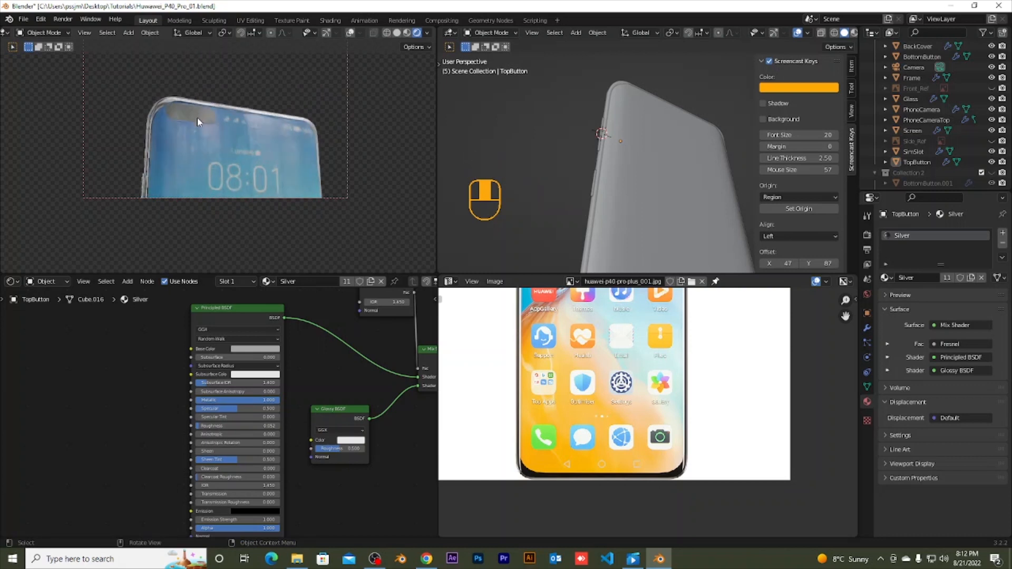
scroll(197, 117, "up", 2)
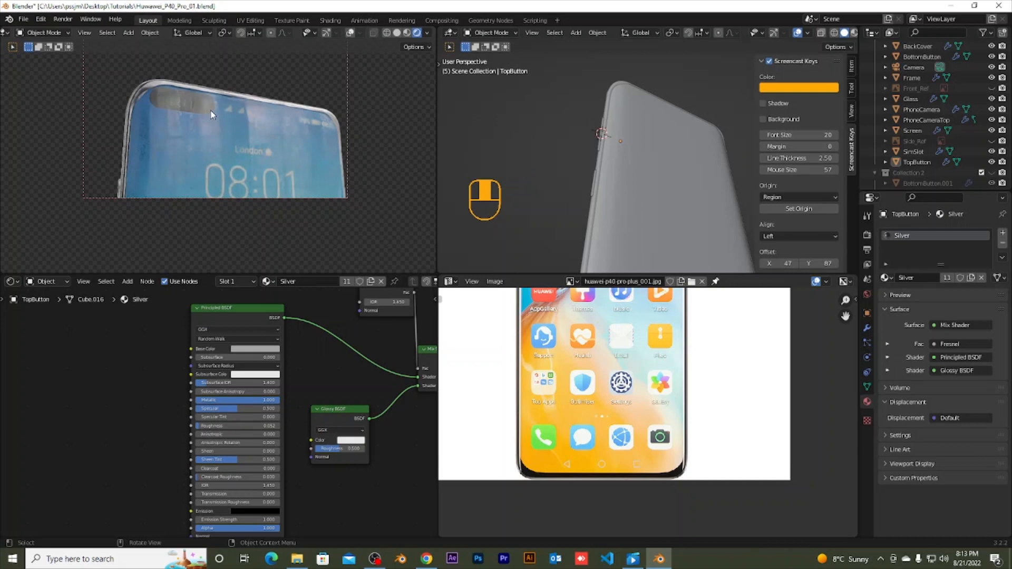
mouse_move(168, 128)
middle_mouse_down()
mouse_move(140, 136)
mouse_move(185, 131)
middle_mouse_up()
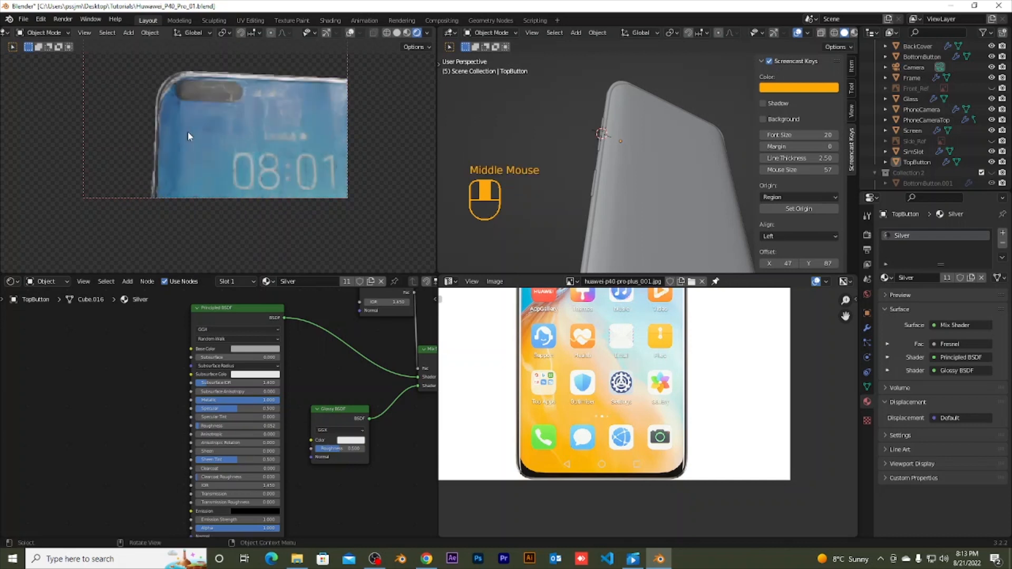
key("KP_1")
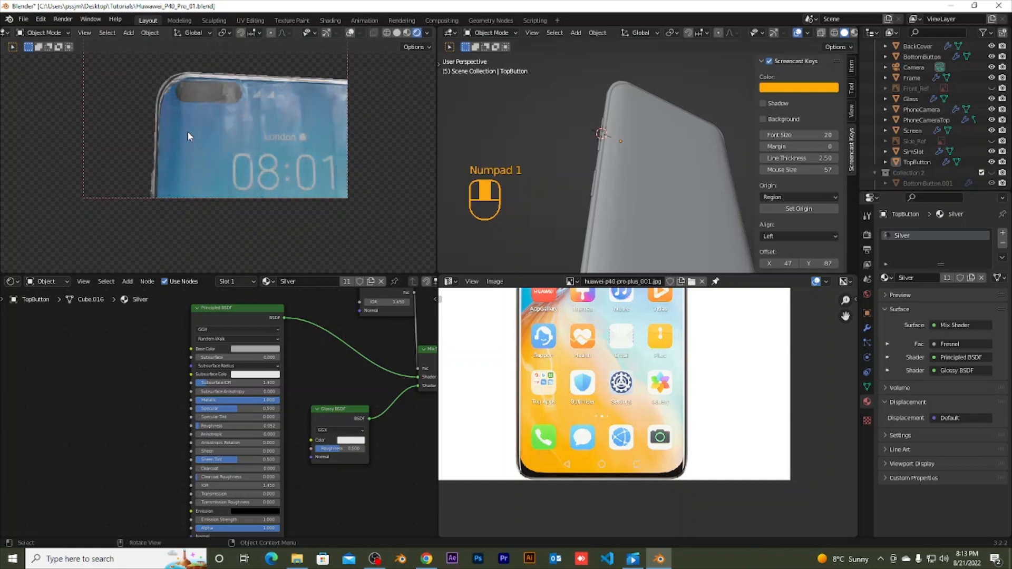
middle_click_drag(233, 79, 198, 169, "shift")
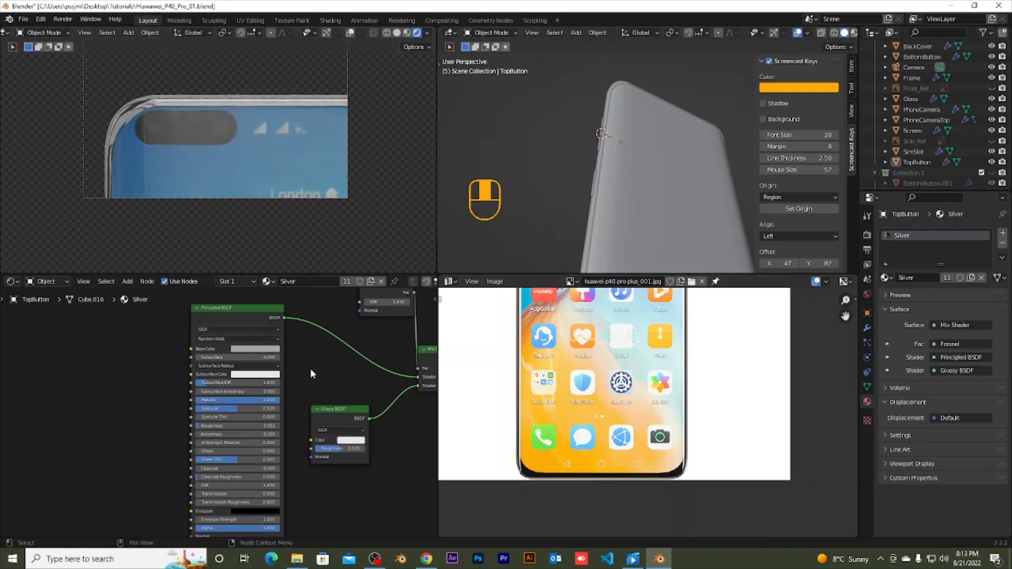
Step: Move the Screen object's UVs up by about 0.0026 on the phone image to realign the camera cutout, and return to Object Mode
scroll(593, 387, "down", 1)
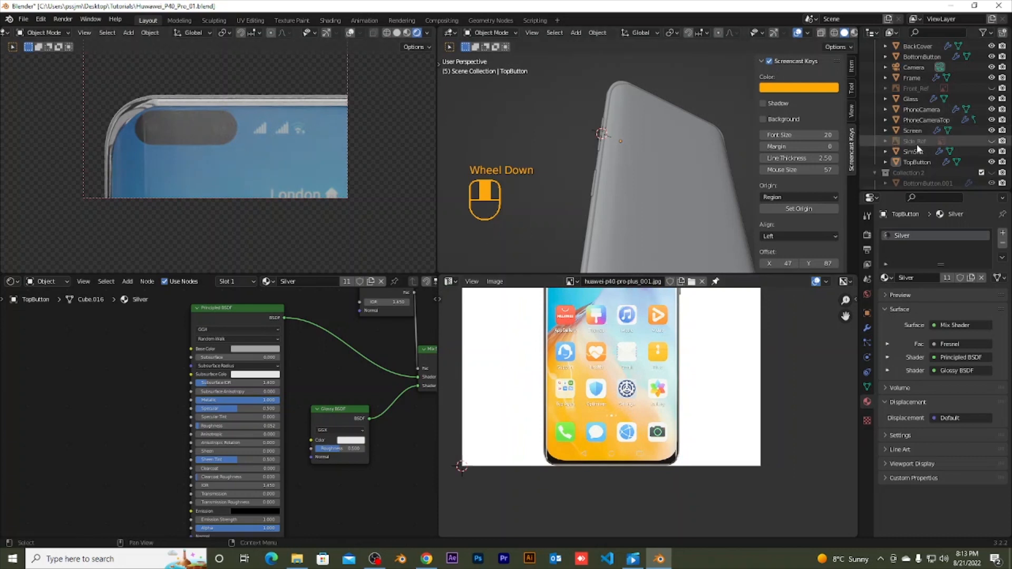
left_click(914, 131)
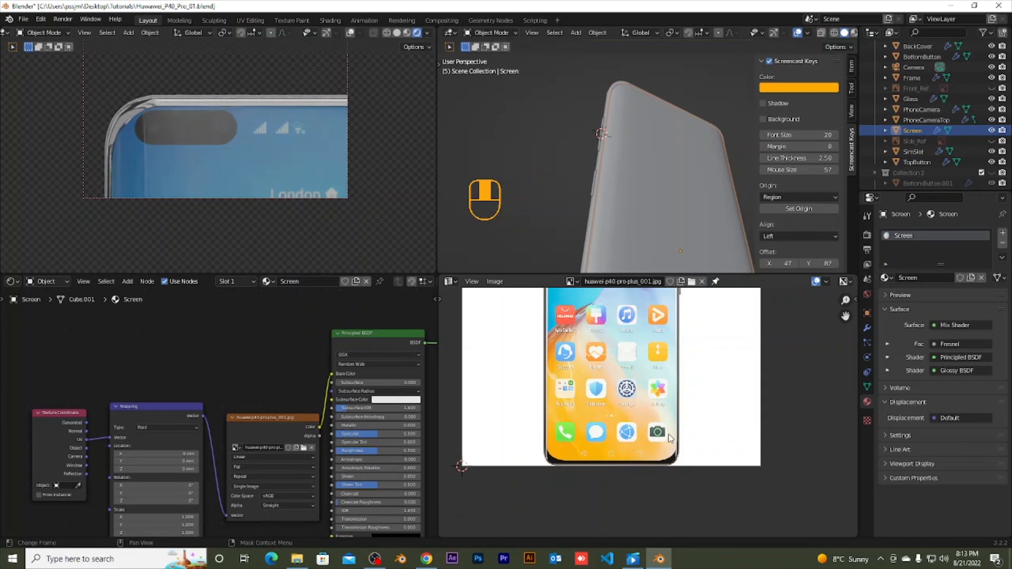
key("Tab")
scroll(653, 384, "down", 1)
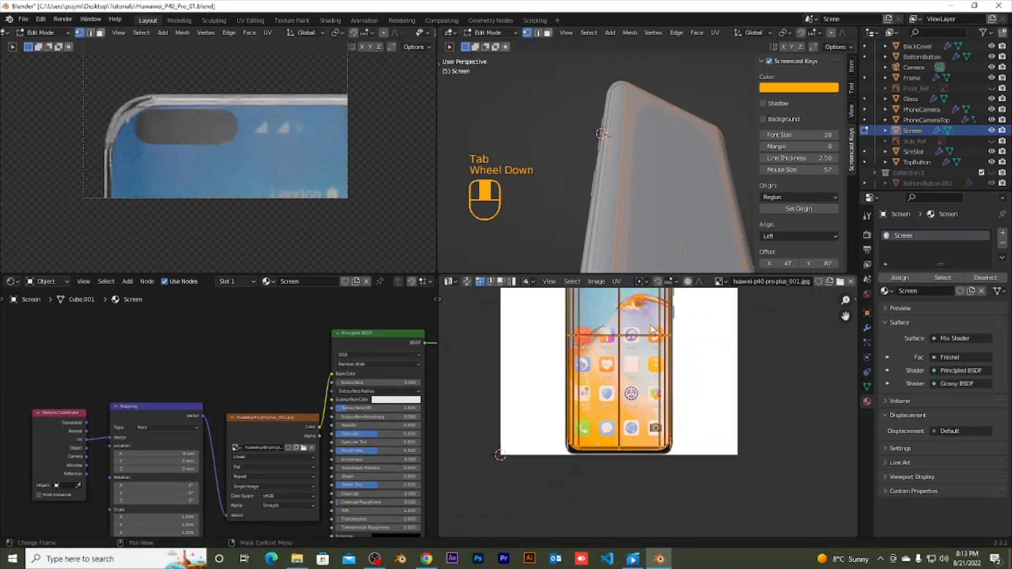
scroll(651, 330, "down", 1)
middle_click_drag(617, 332, 657, 441)
scroll(587, 415, "up", 1)
scroll(587, 415, "up", 1)
scroll(601, 431, "up", 2)
scroll(657, 441, "up", 1)
scroll(657, 441, "down", 1)
key("g")
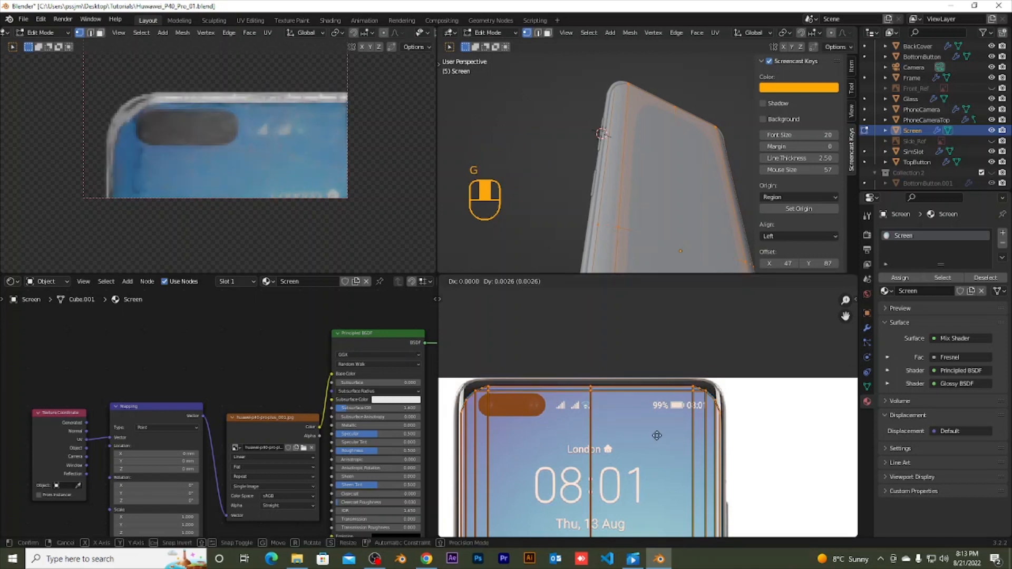
left_click(657, 435)
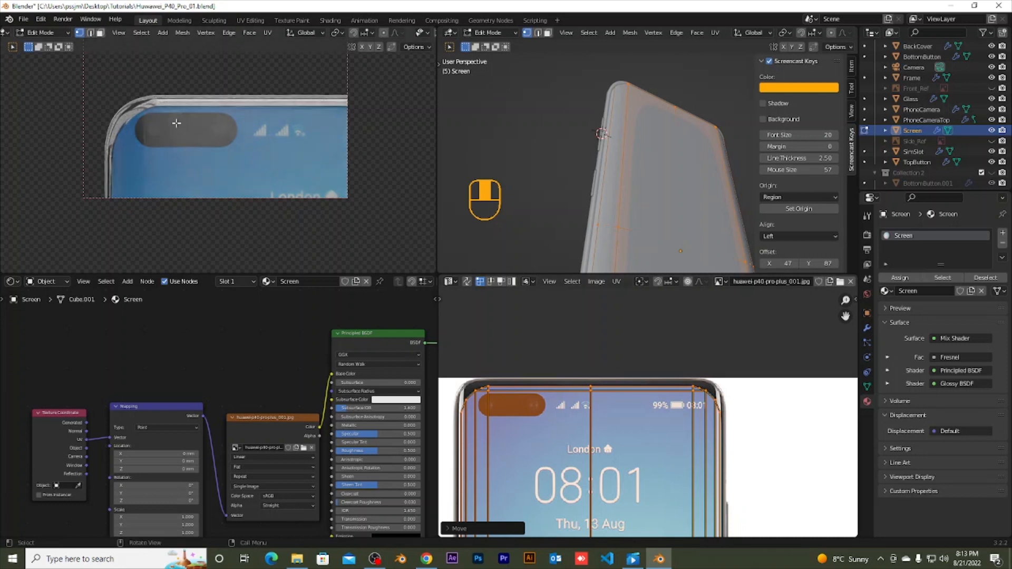
scroll(227, 186, "down", 5)
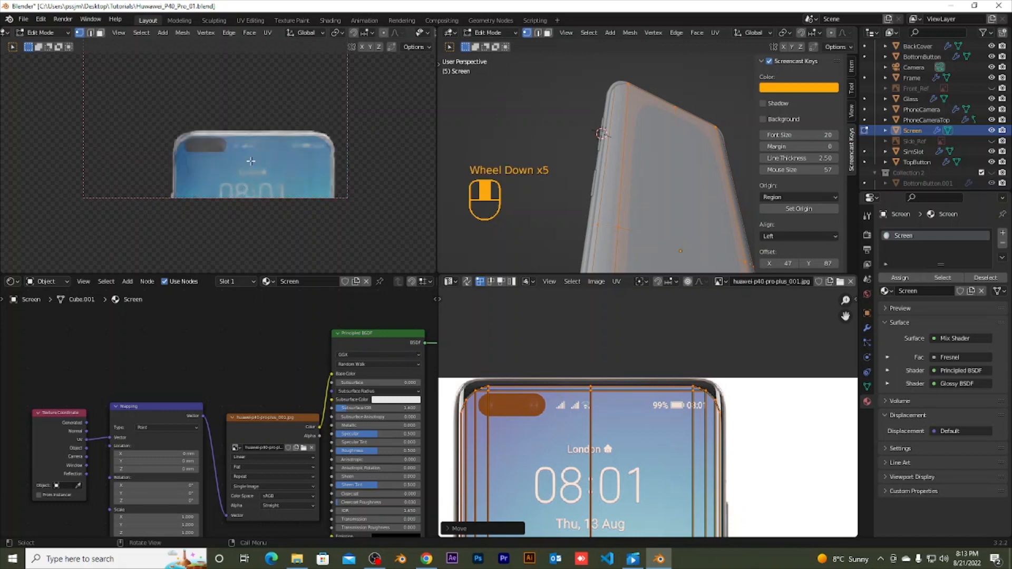
middle_click_drag(251, 161, 251, 159)
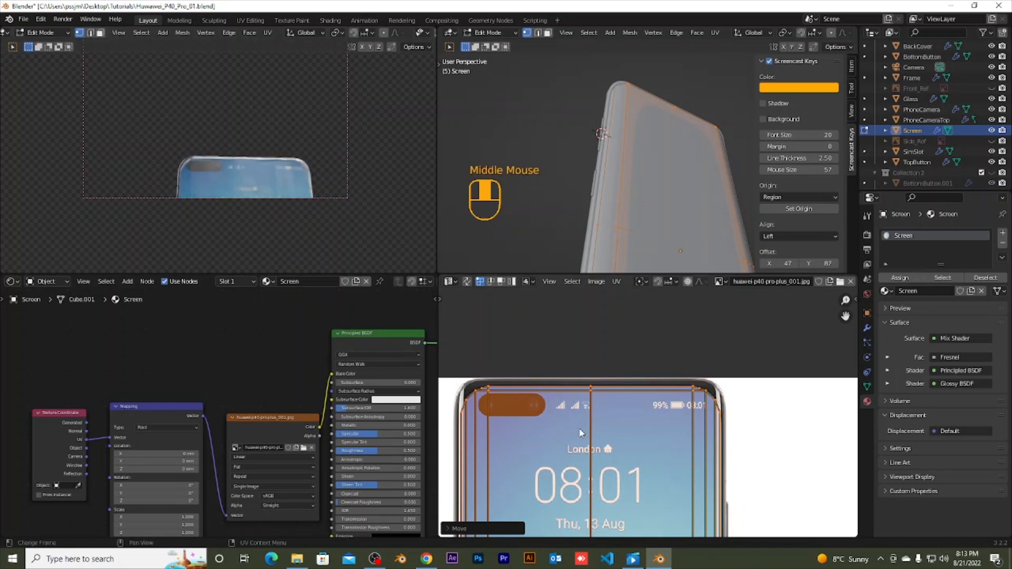
key("Tab")
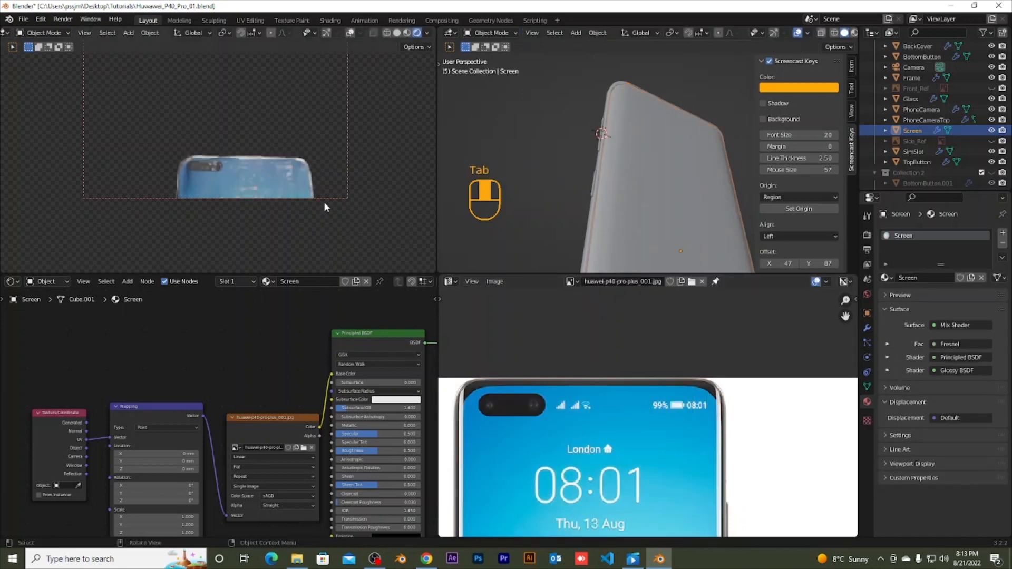
scroll(323, 204, "down", 2)
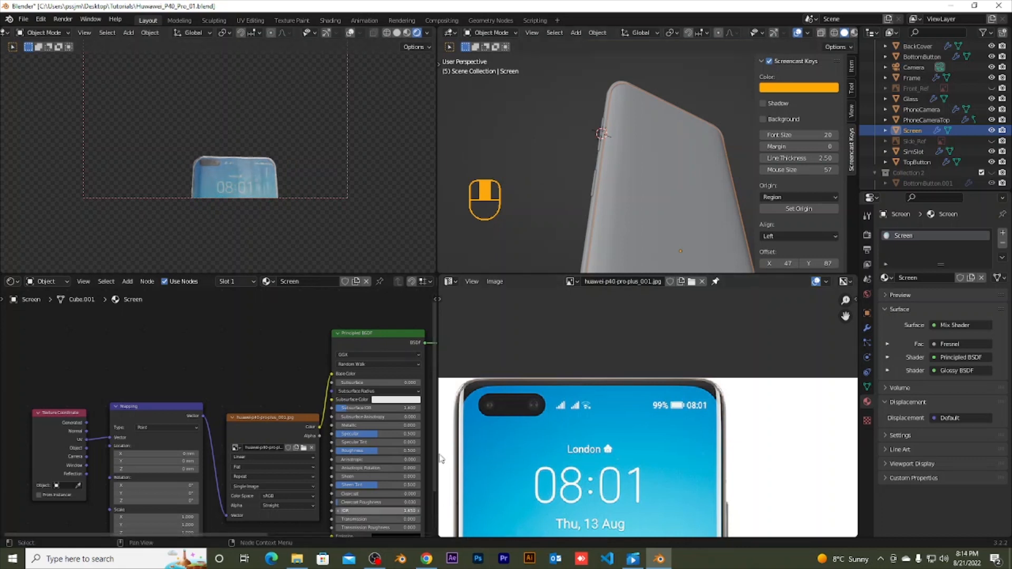
scroll(591, 415, "down", 3)
middle_click_drag(606, 333, 606, 314)
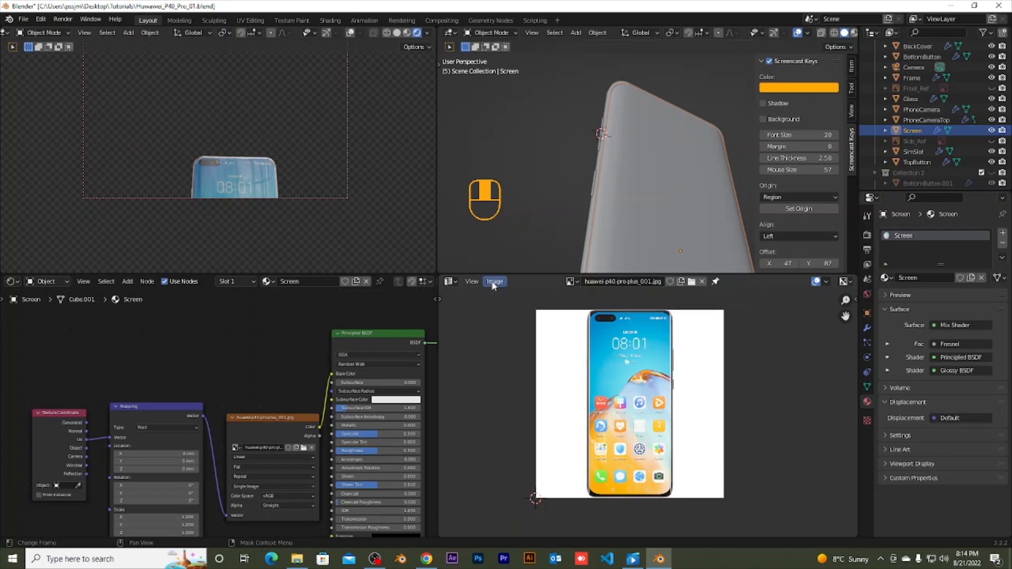
Step: Open the phone back photo 20200528_204055-2.jpg from the Downloads folder in an Image Editor
left_click(452, 280)
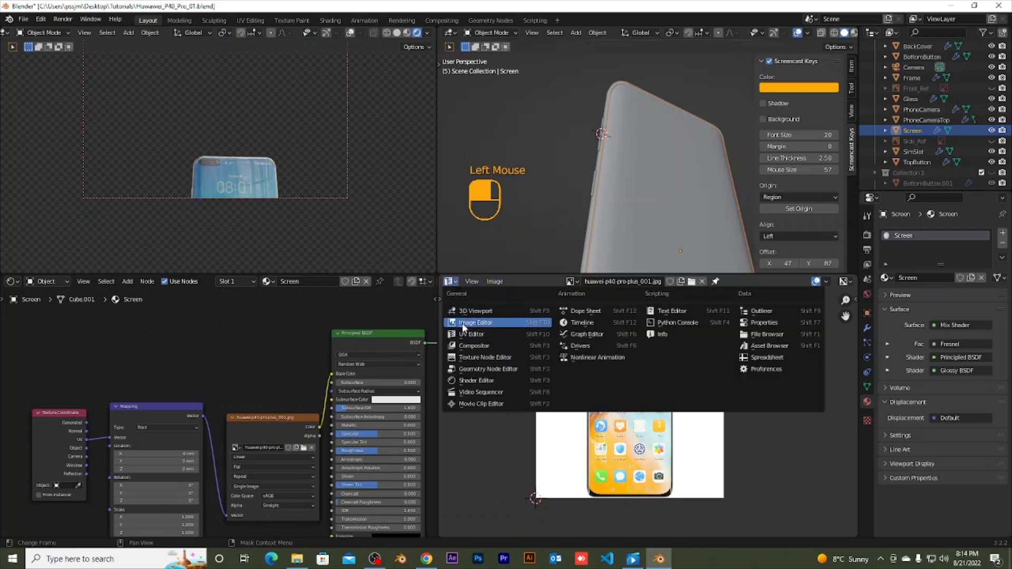
left_click(463, 322)
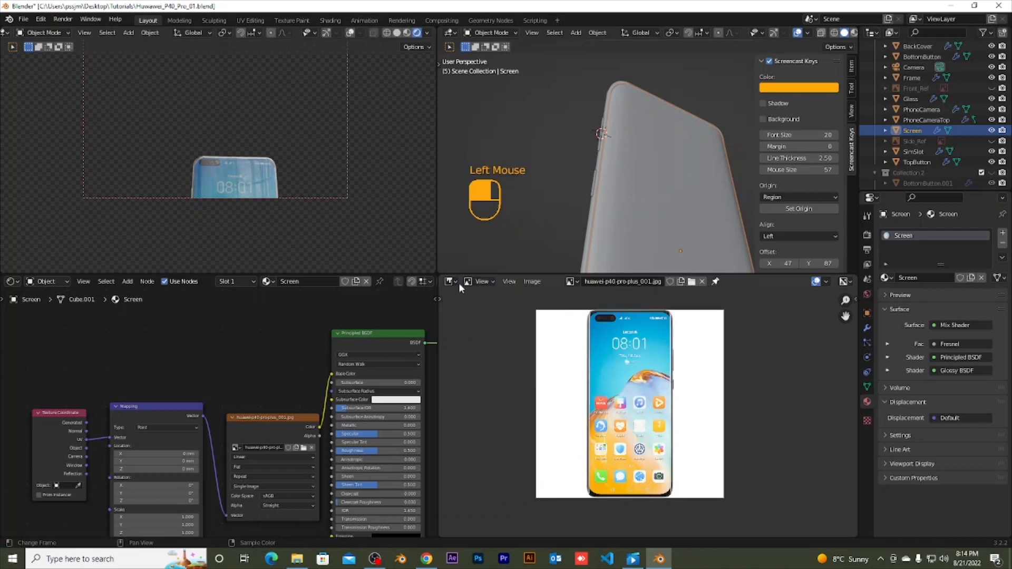
left_click(689, 282)
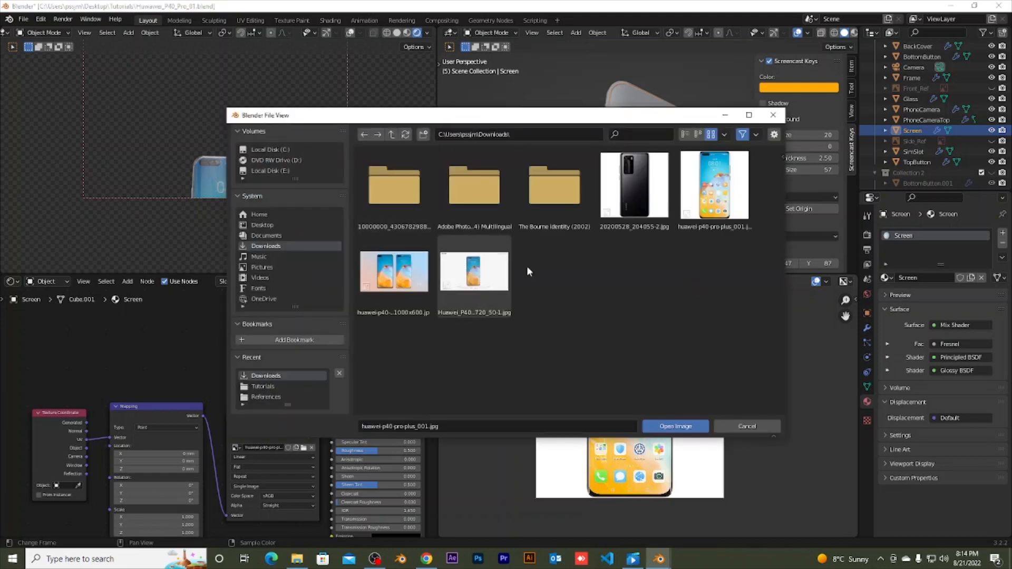
left_click(642, 213)
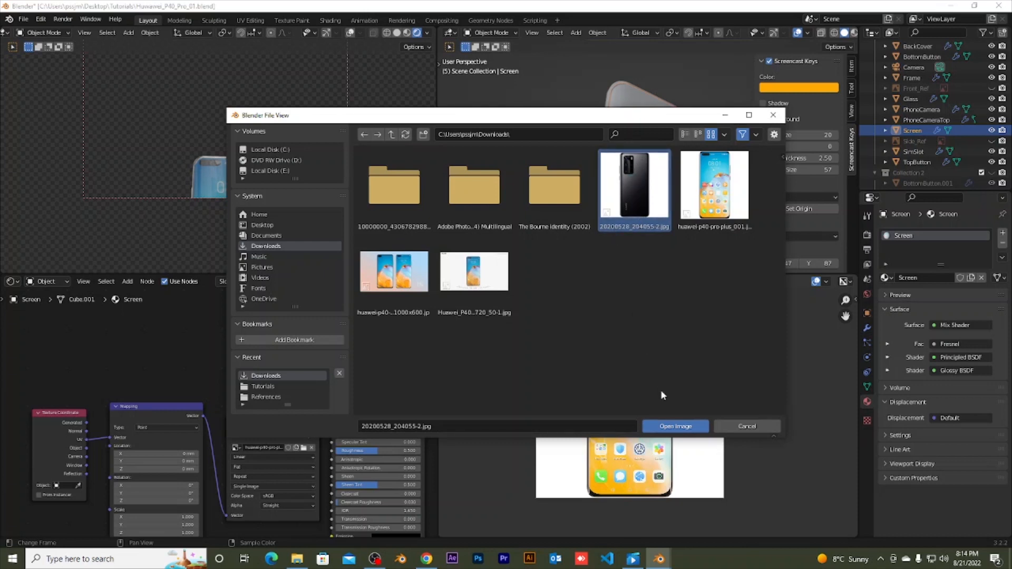
left_click(683, 427)
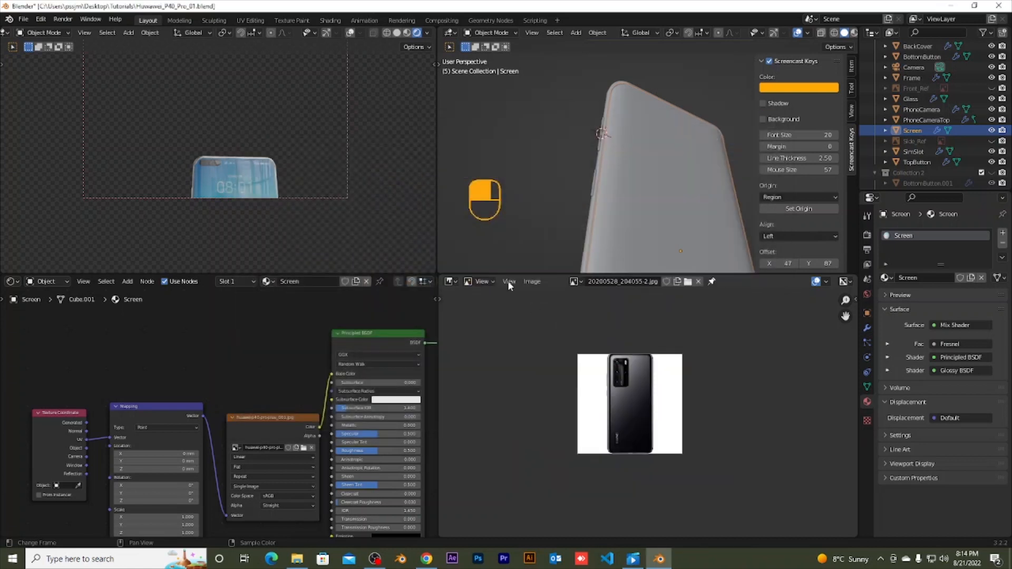
scroll(637, 407, "up", 5)
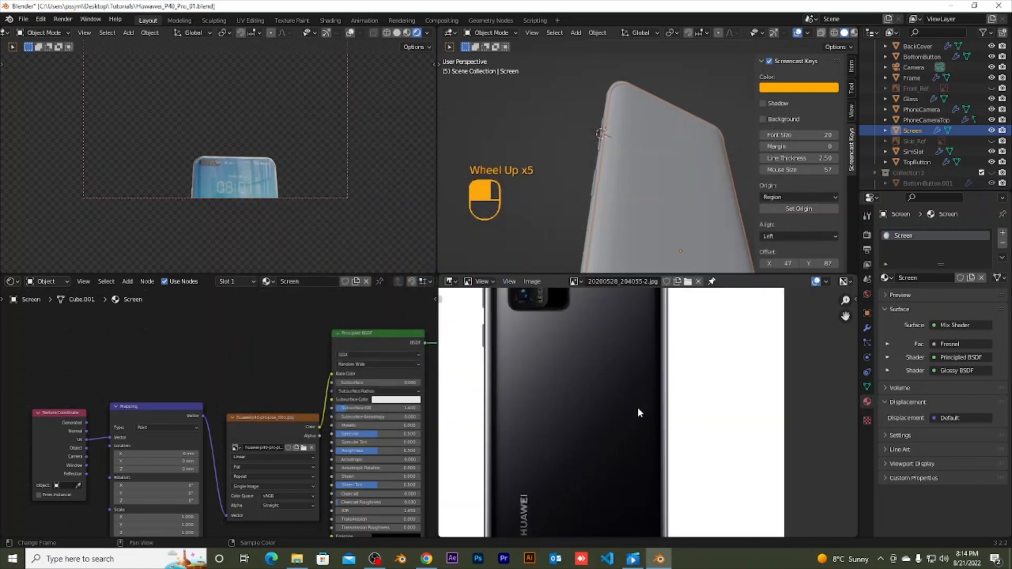
scroll(640, 408, "down", 1)
scroll(641, 390, "down", 1)
middle_click_drag(641, 378, 622, 371)
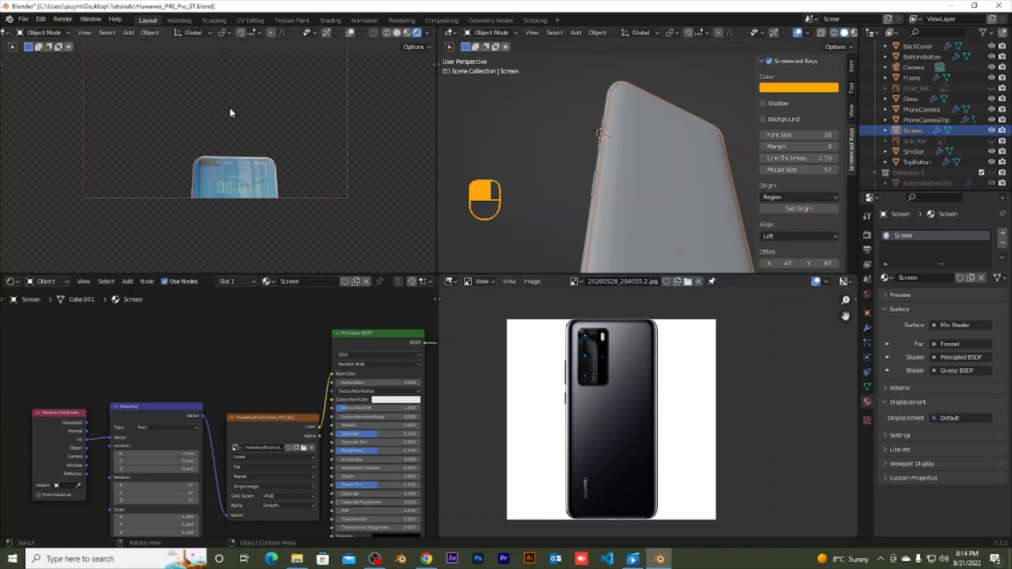
middle_click_drag(252, 179, 277, 185)
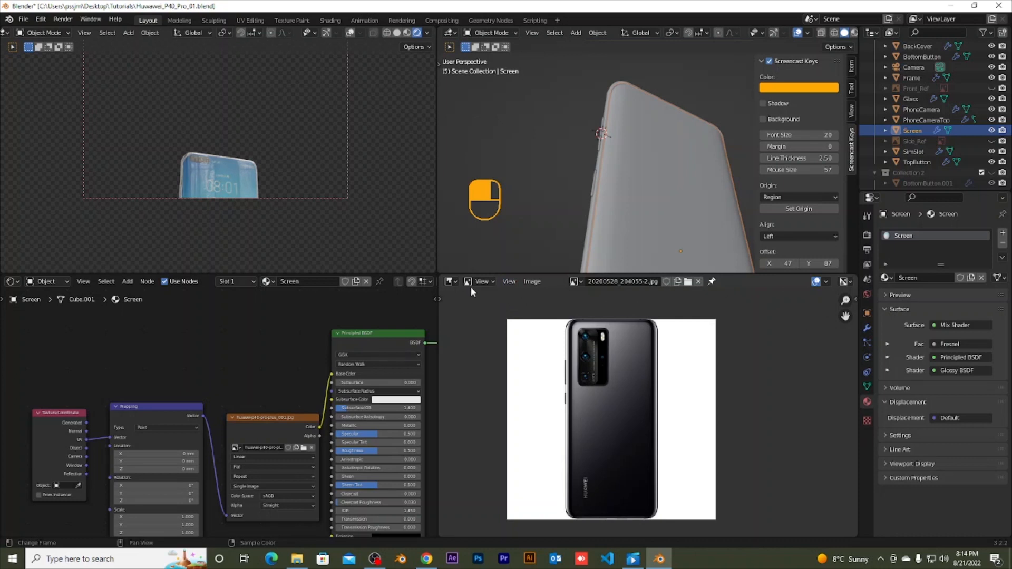
Step: Return the image area to the UV Editor and unlink the phone back photo
left_click(451, 282)
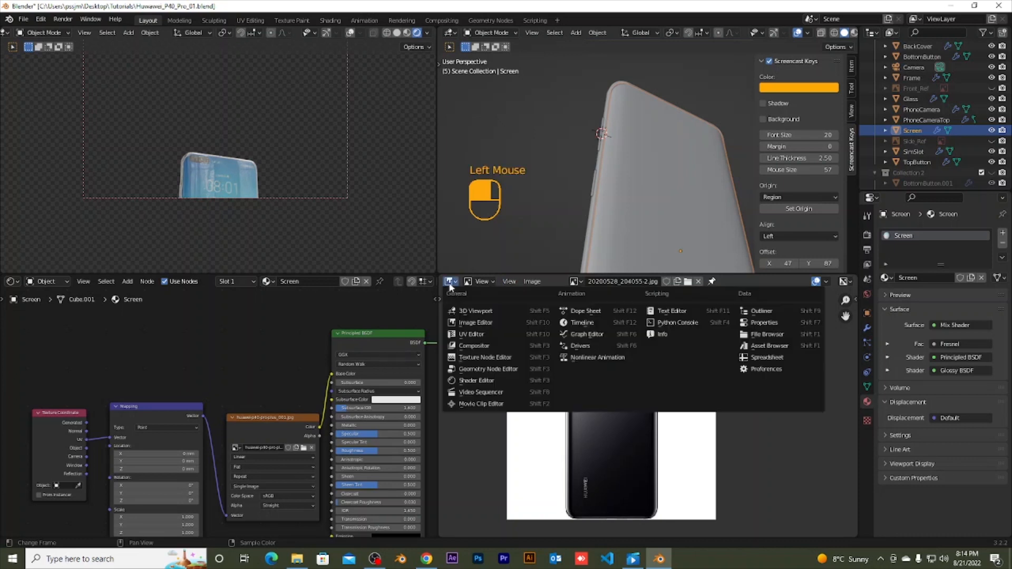
left_click(464, 334)
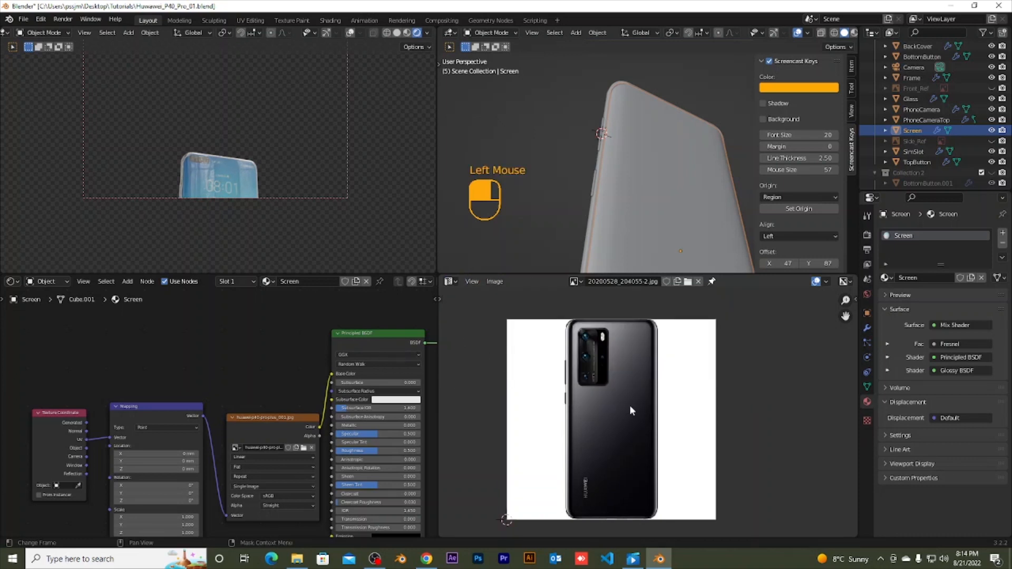
left_click(698, 283)
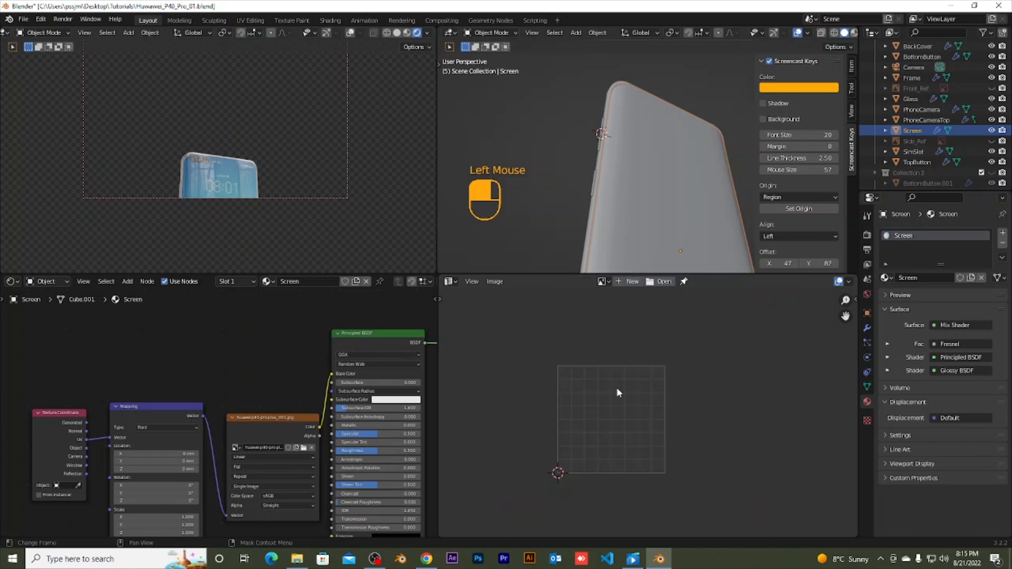
left_click(664, 282)
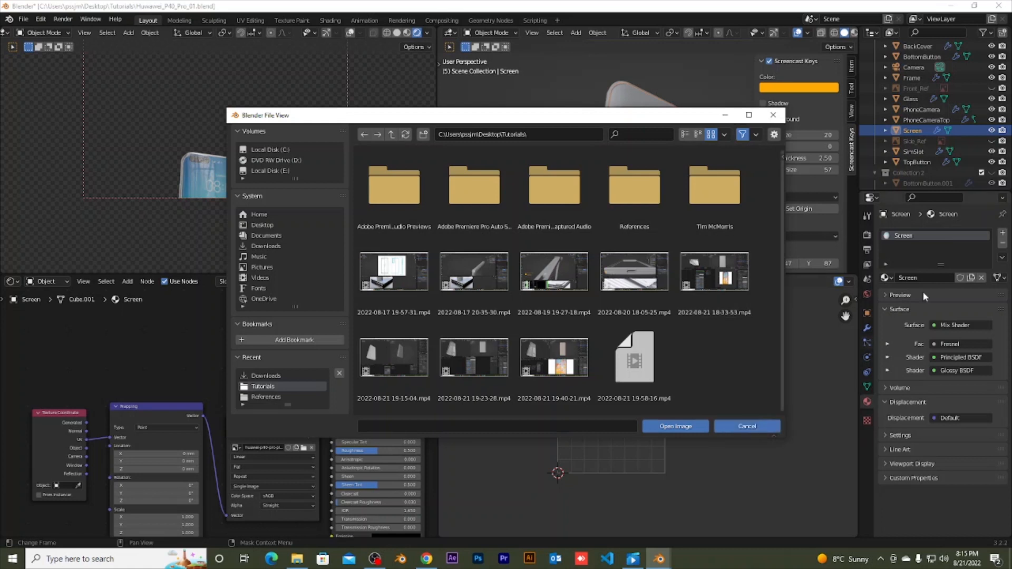
key("Escape")
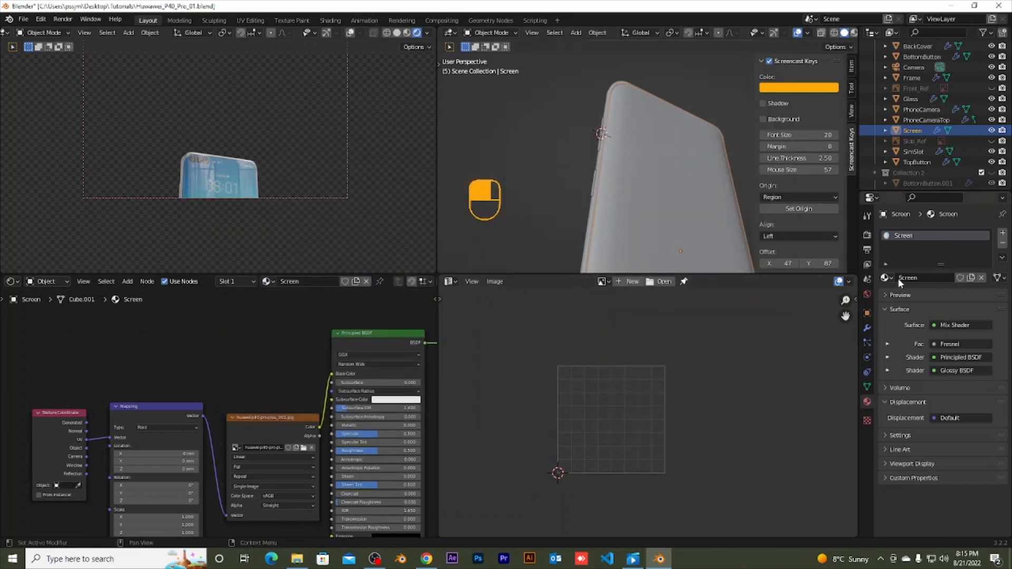
Step: Add a second material slot to the Screen object with a new material named Back
left_click(1003, 232)
left_click(961, 294)
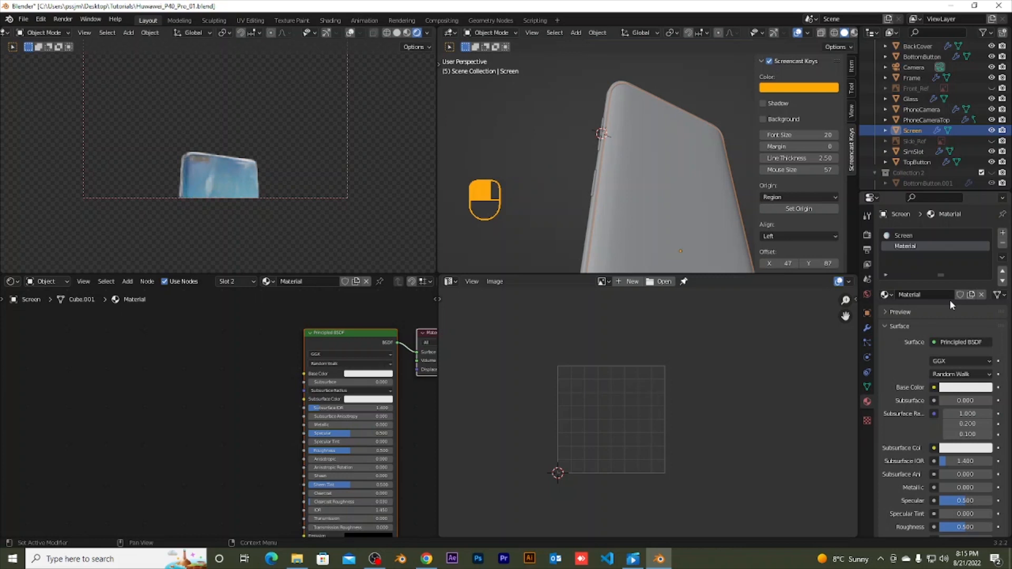
left_click(940, 296)
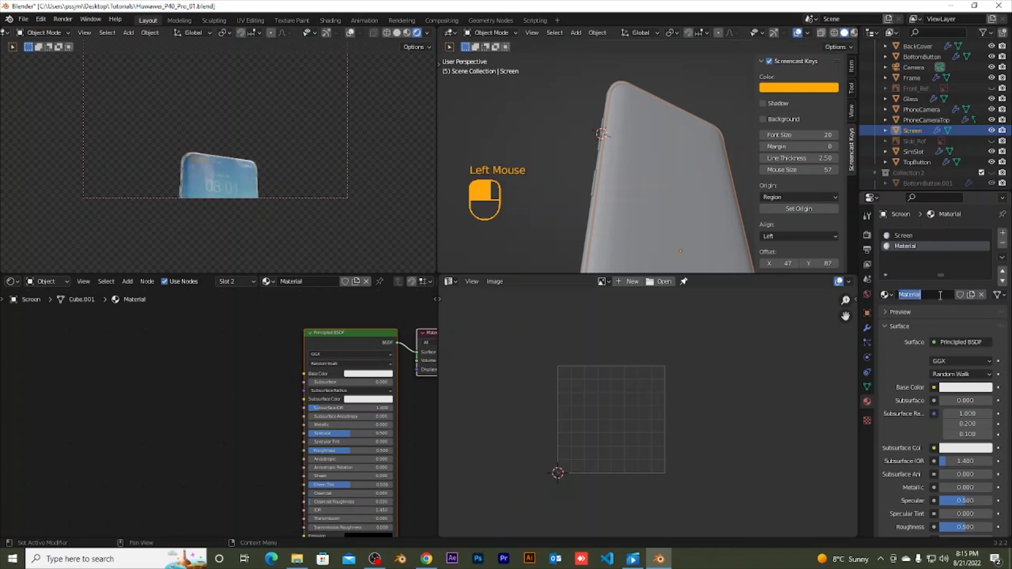
type("B")
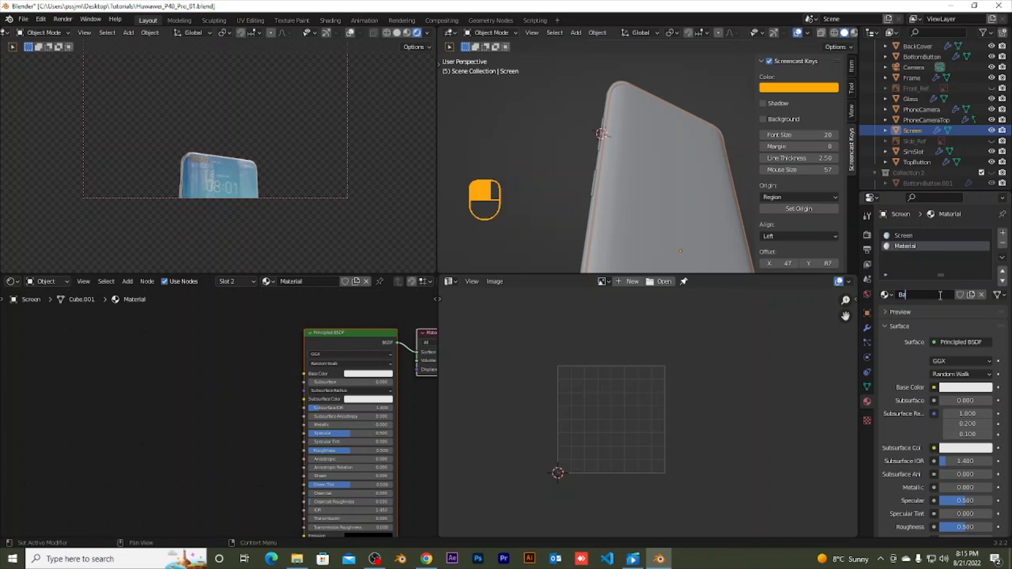
type("ack")
key("Return")
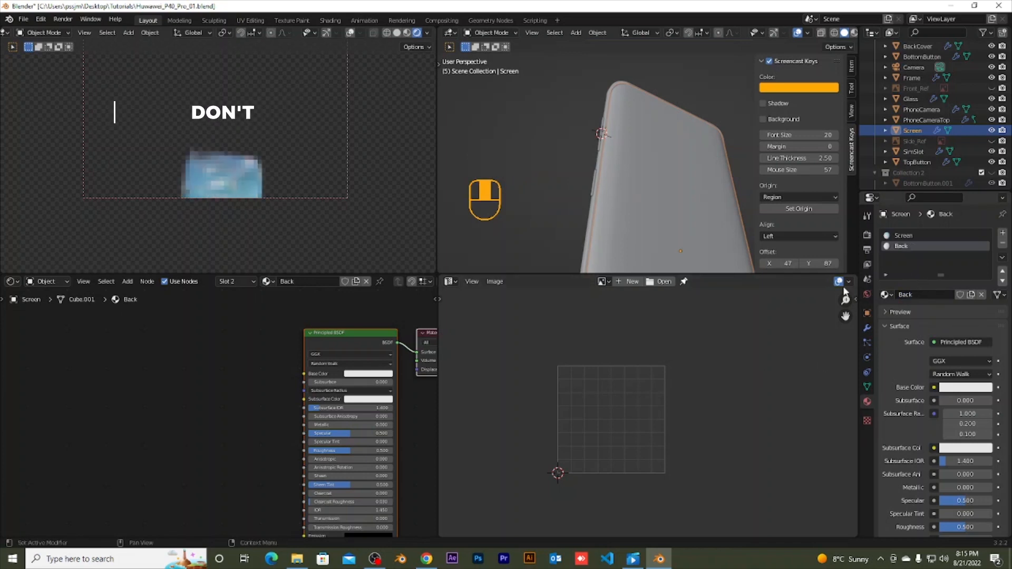
Step: Remove the Back material slot from the Screen object
left_click(922, 237)
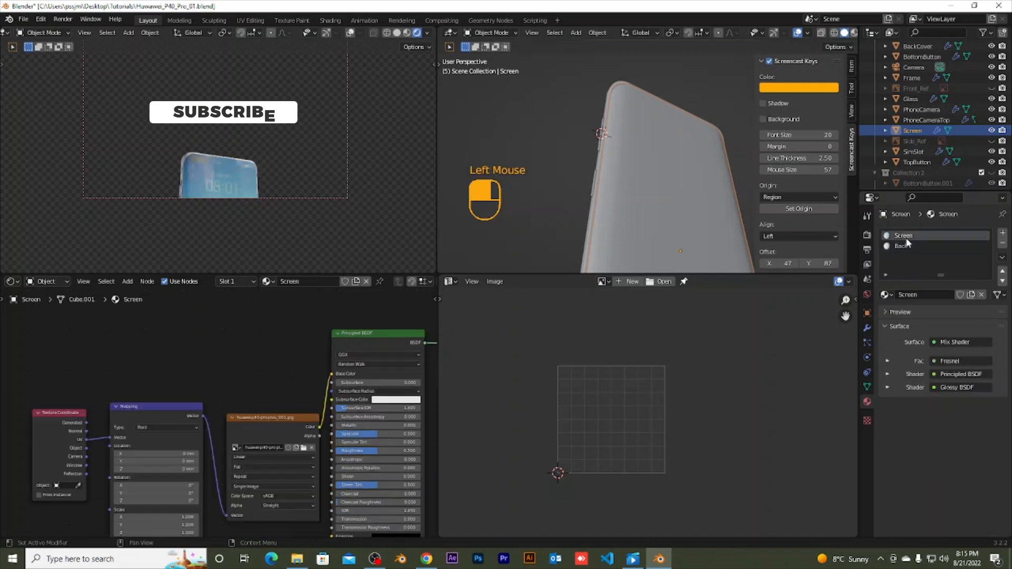
middle_click_drag(670, 203, 714, 207)
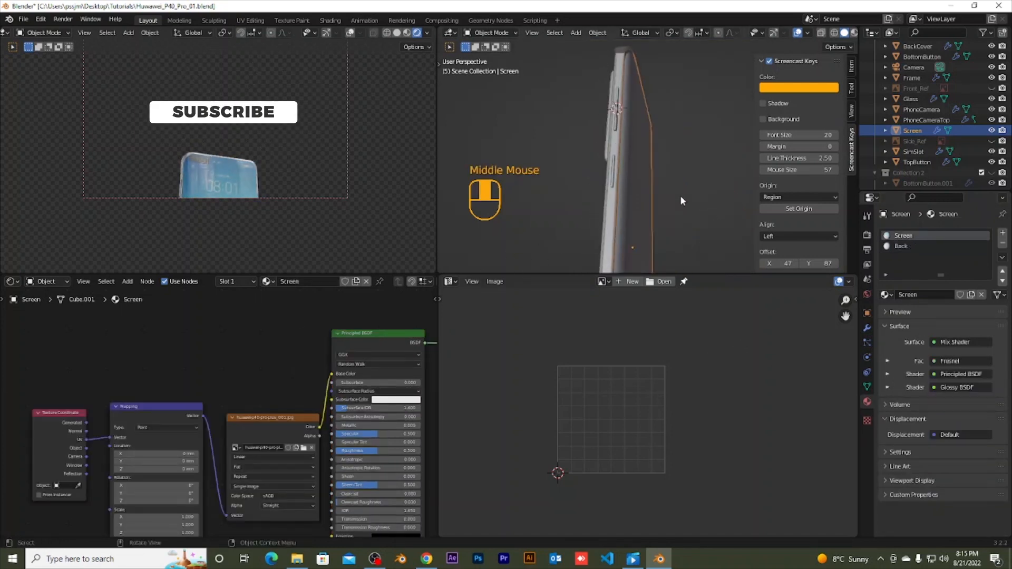
middle_click_drag(646, 183, 667, 192)
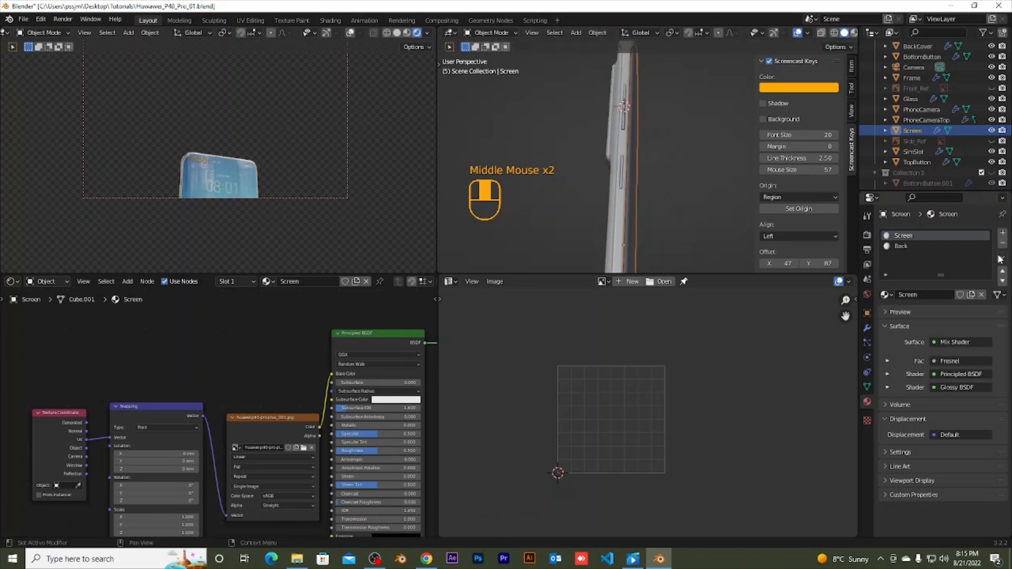
left_click(943, 246)
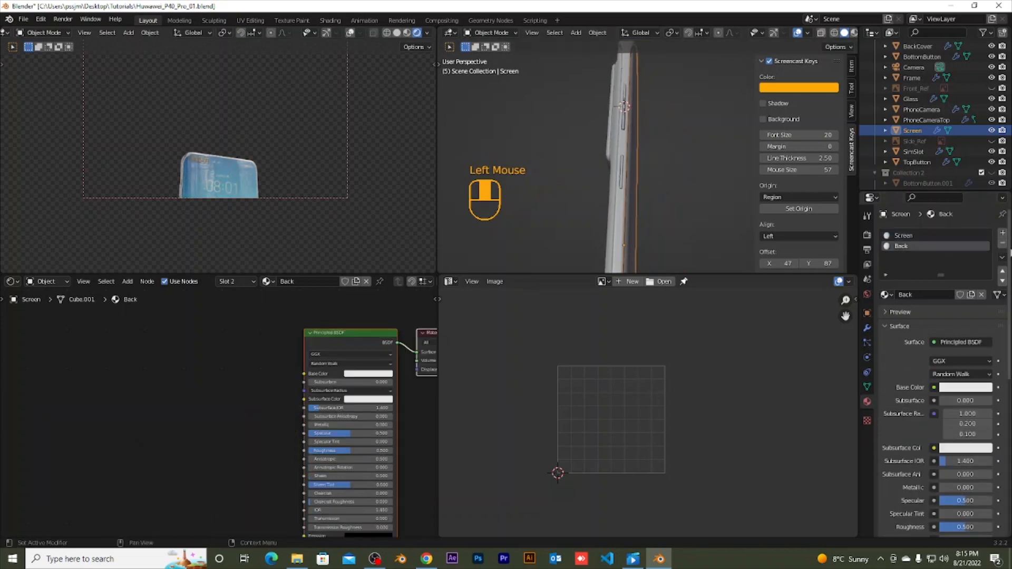
left_click(1003, 243)
Step: Select the phone's back cover, face it in back orthographic view, and select its entire mesh in Edit Mode
scroll(644, 190, "up", 1)
middle_click_drag(648, 191, 671, 198)
left_click(619, 202)
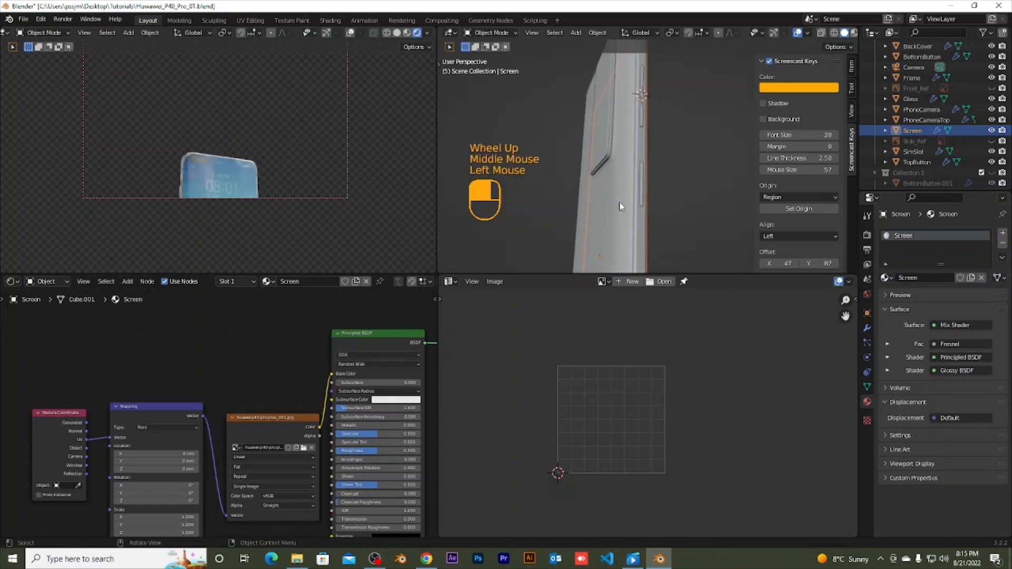
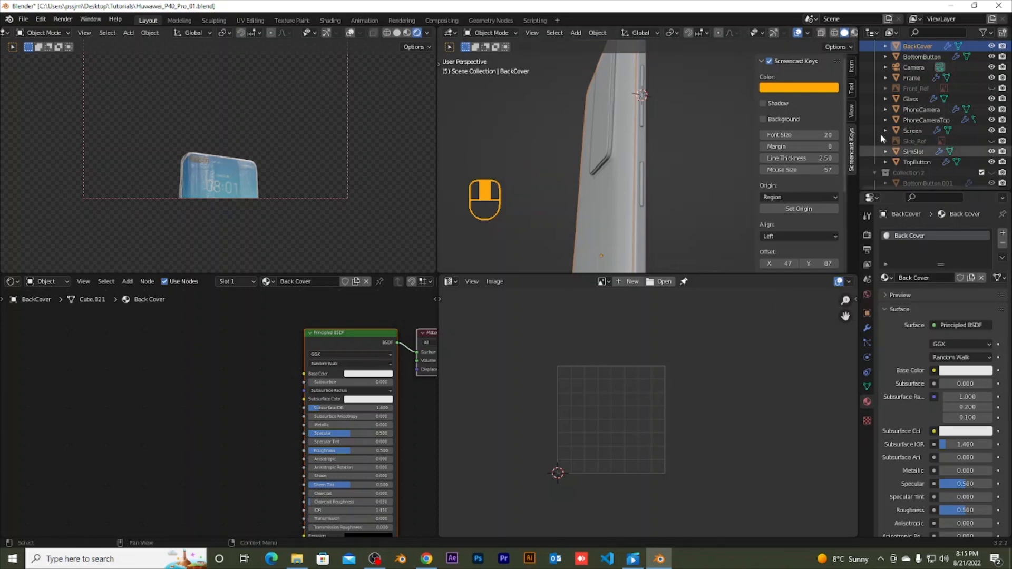
scroll(353, 177, "up", 1)
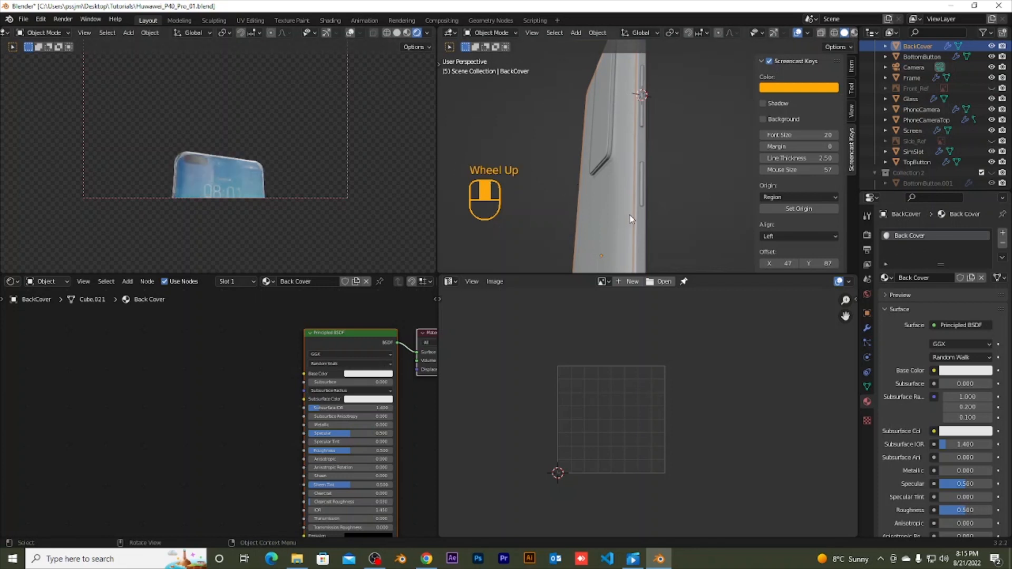
key("ctrl+KP_1")
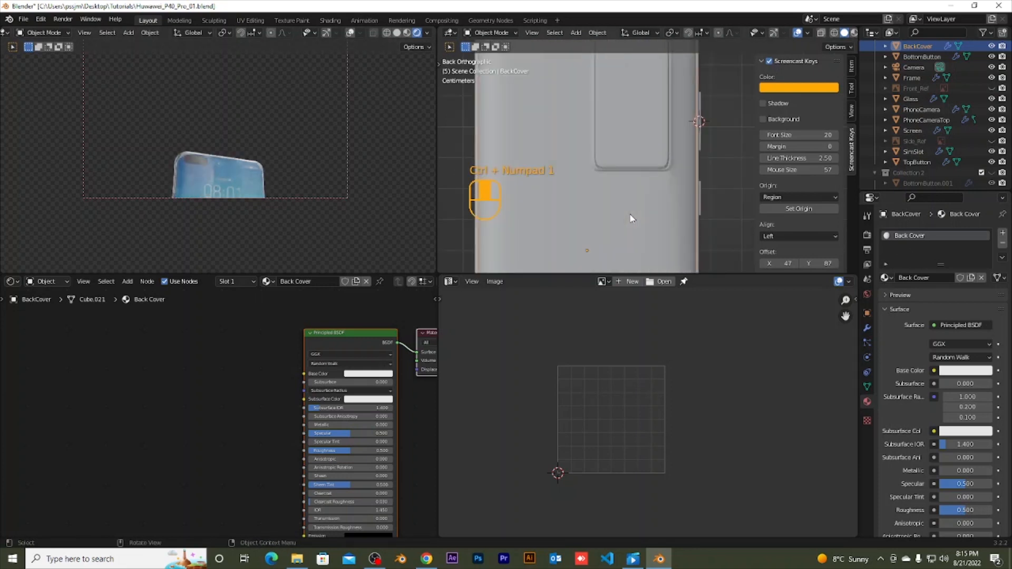
scroll(641, 213, "down", 3)
scroll(641, 213, "down", 2)
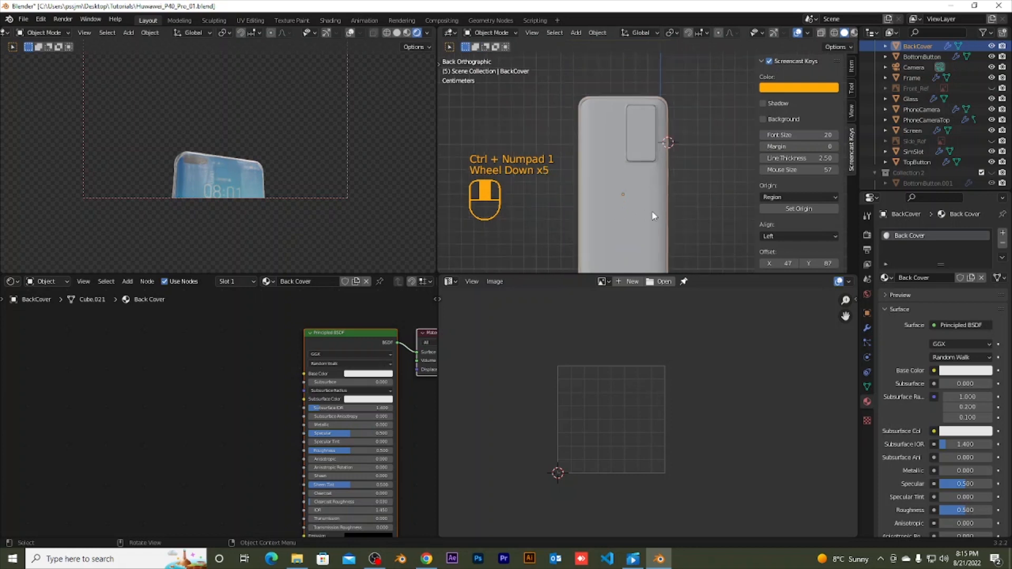
key("Tab")
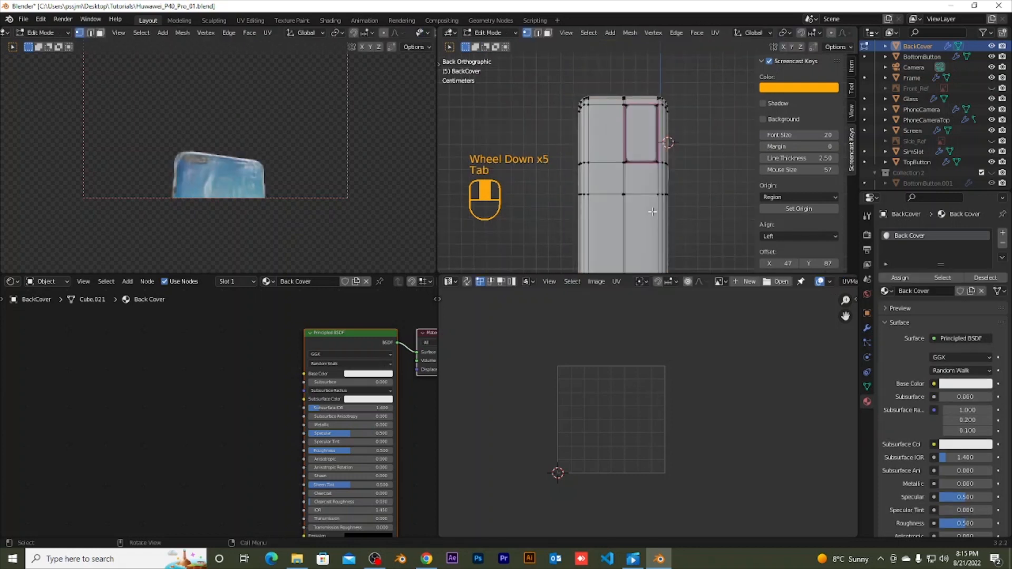
key("a")
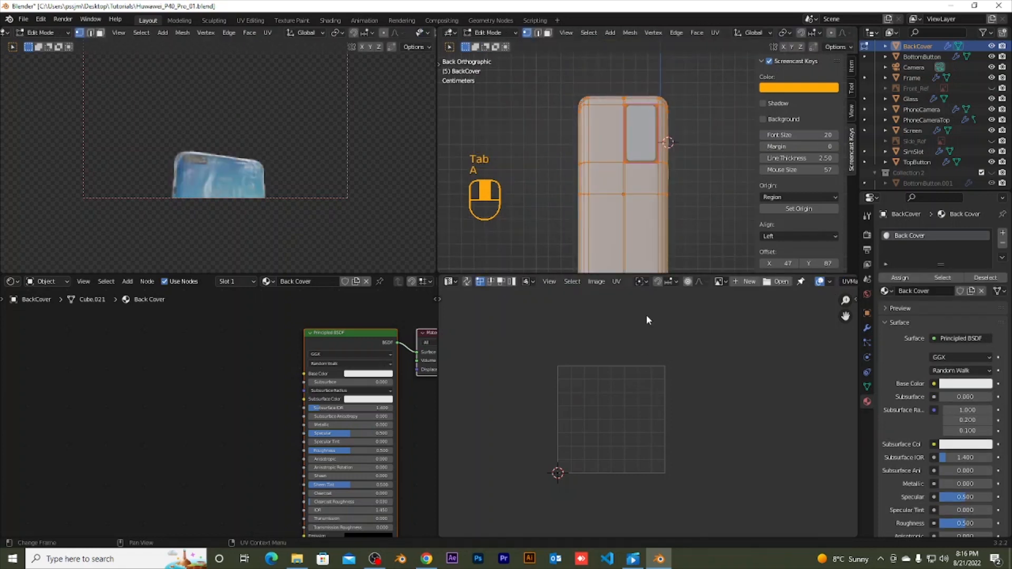
left_click(778, 283)
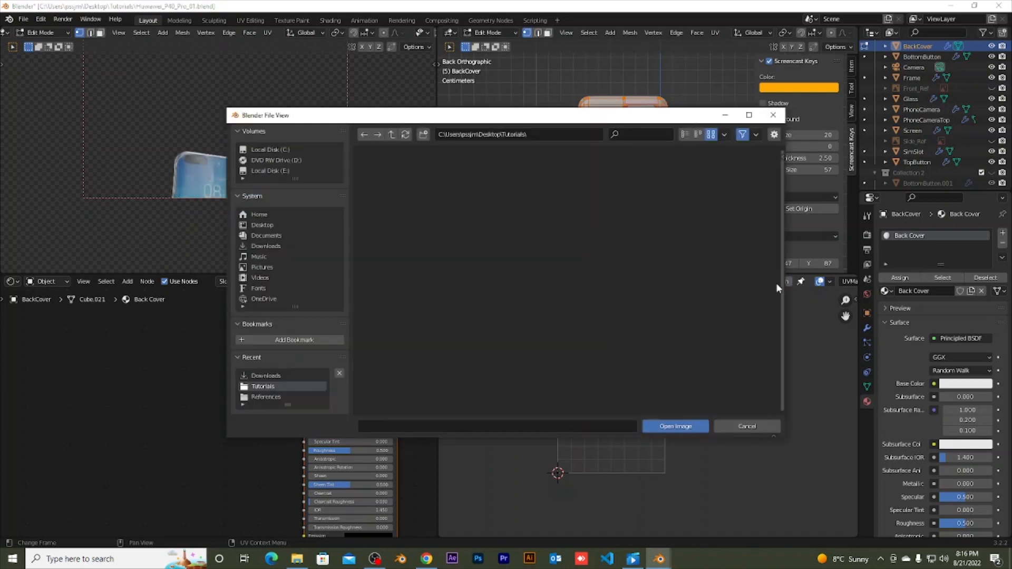
left_click(264, 225)
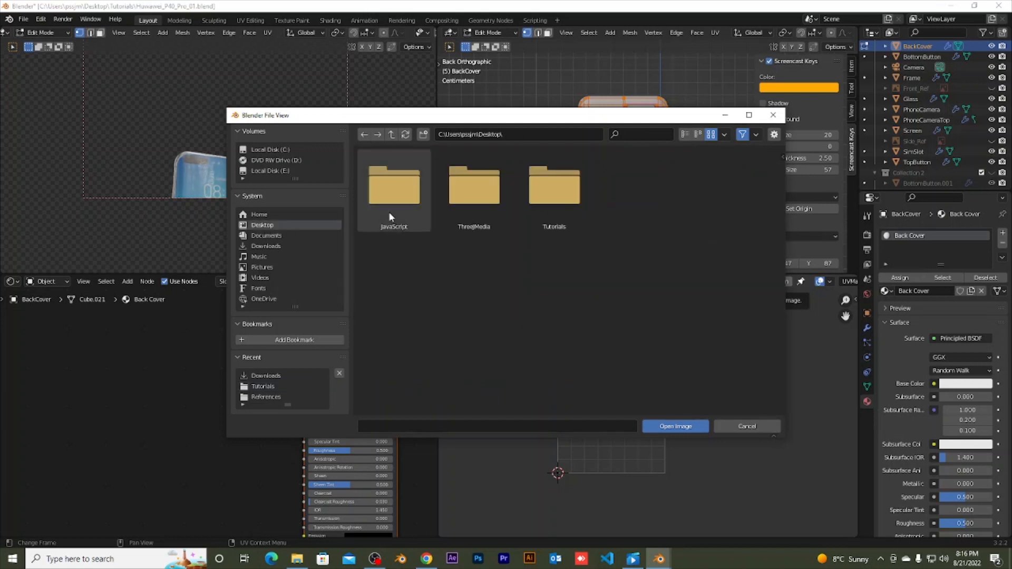
double_click(555, 204)
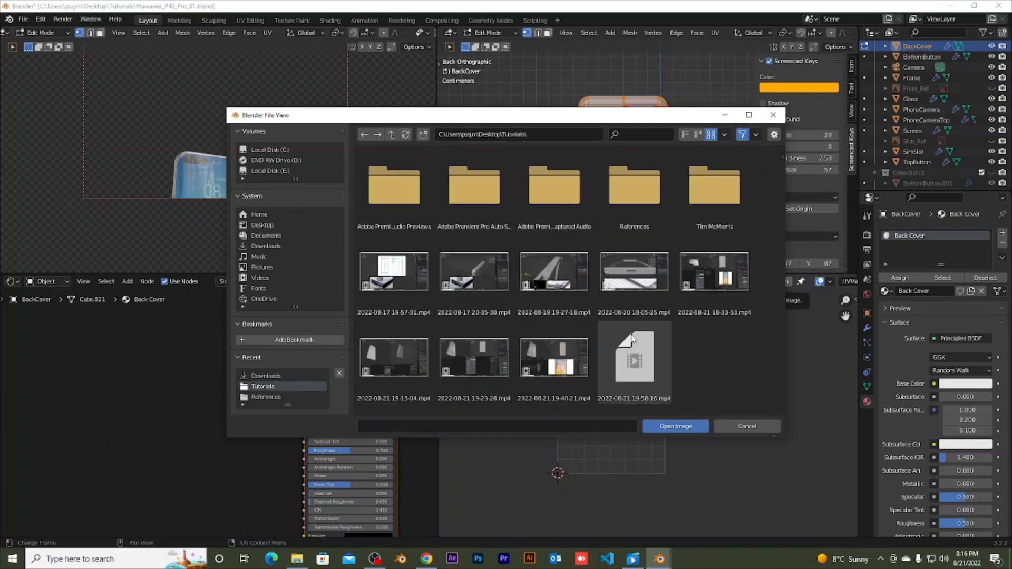
double_click(635, 190)
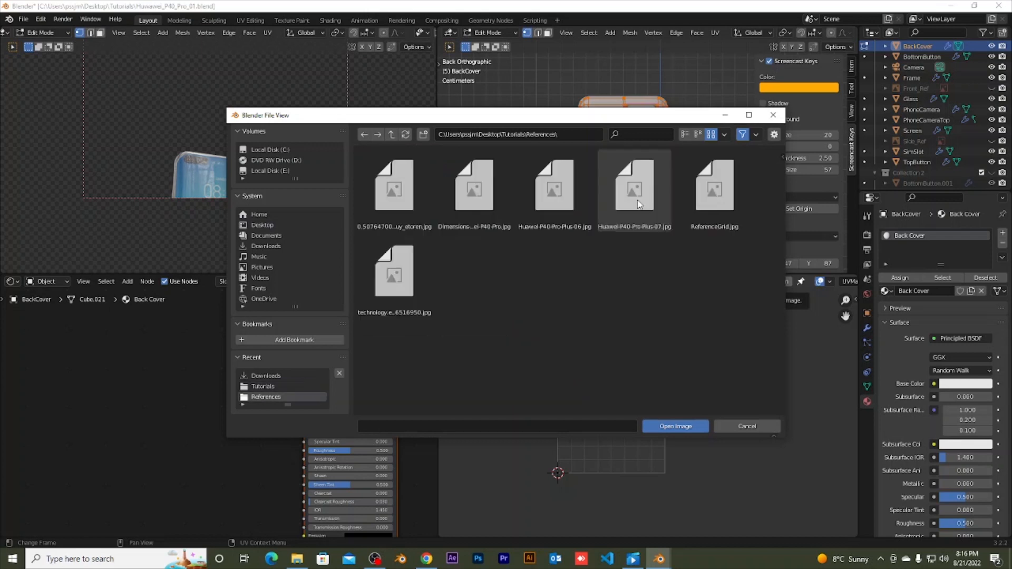
left_click(400, 202)
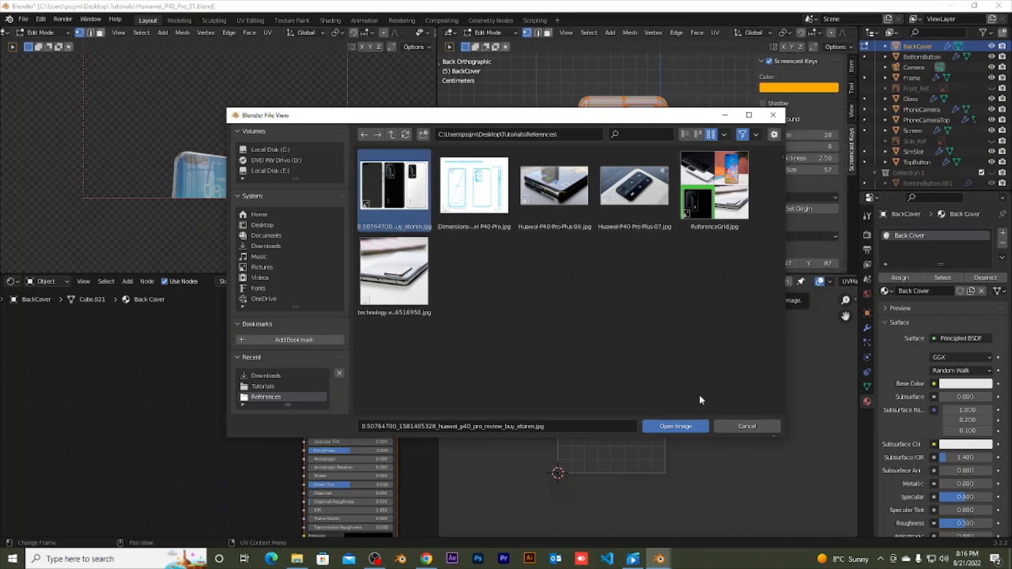
left_click(677, 426)
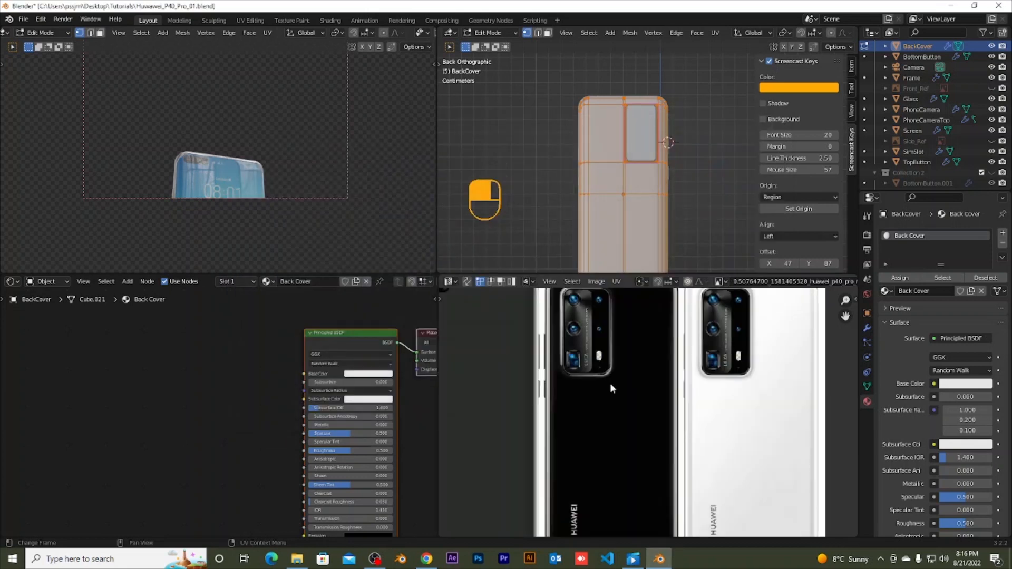
scroll(613, 385, "down", 2)
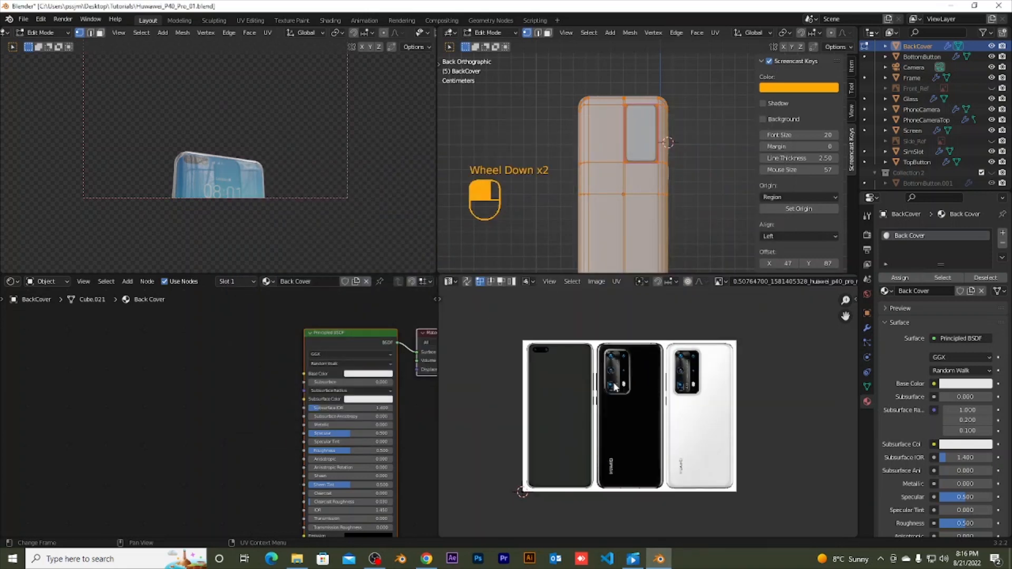
Step: Unwrap the whole back cover mesh with Project from View, using the back orthographic view
scroll(614, 387, "up", 1)
scroll(704, 283, "down", 4)
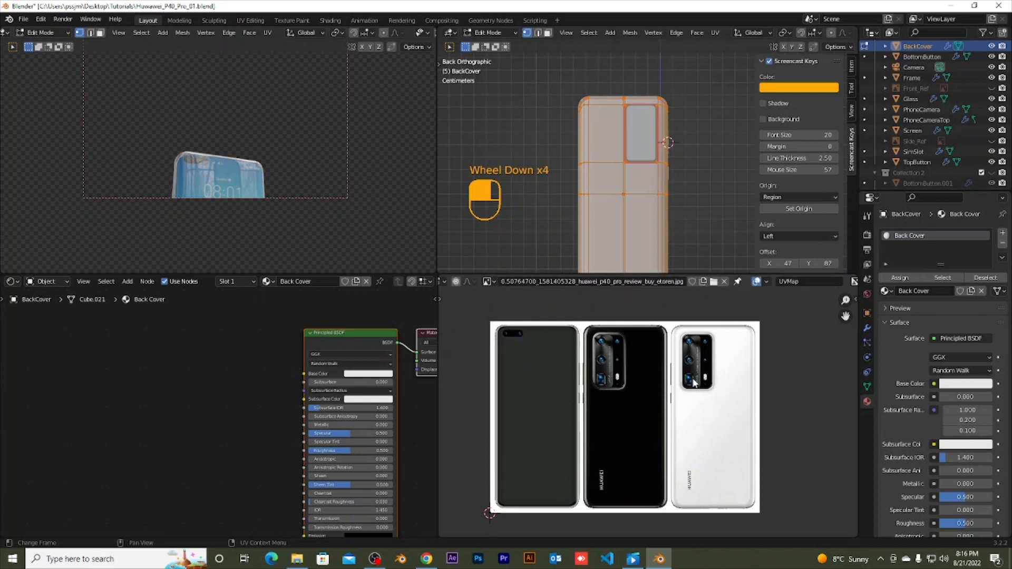
scroll(693, 383, "up", 1)
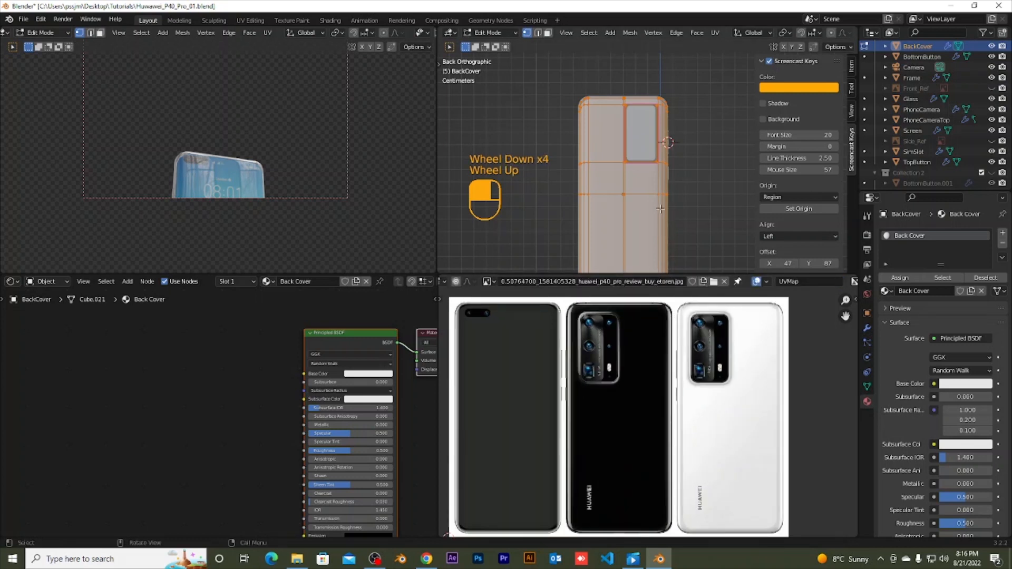
key("u")
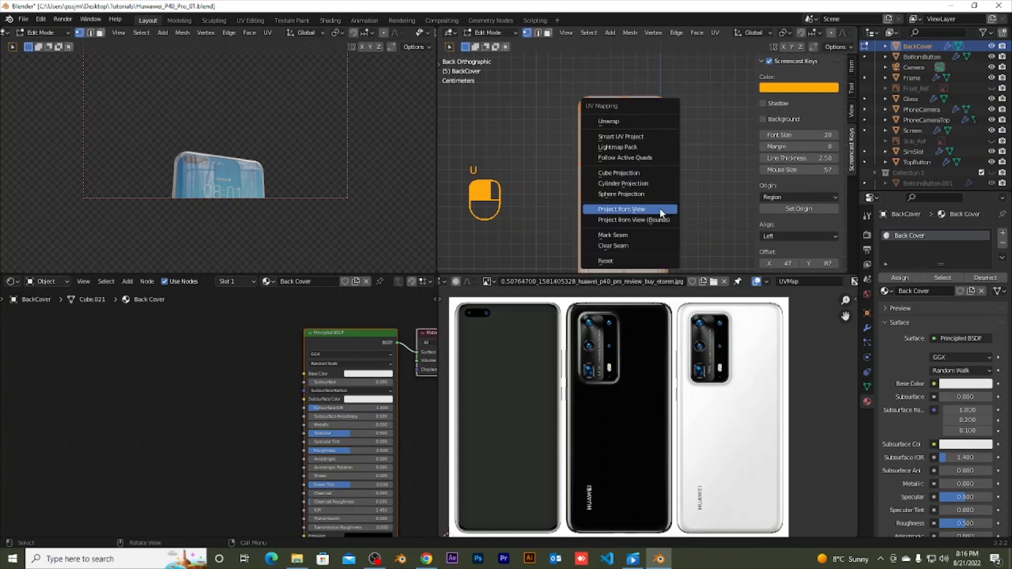
left_click(659, 209)
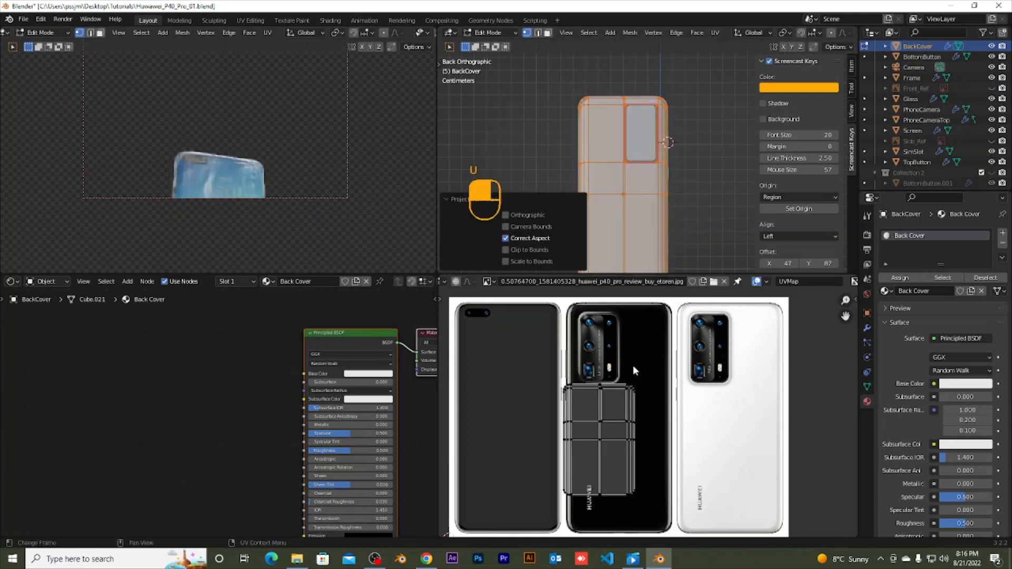
Step: Select all back cover UVs, move them over the black phone in the photo, and scale them uniformly to its width
scroll(651, 412, "down", 1)
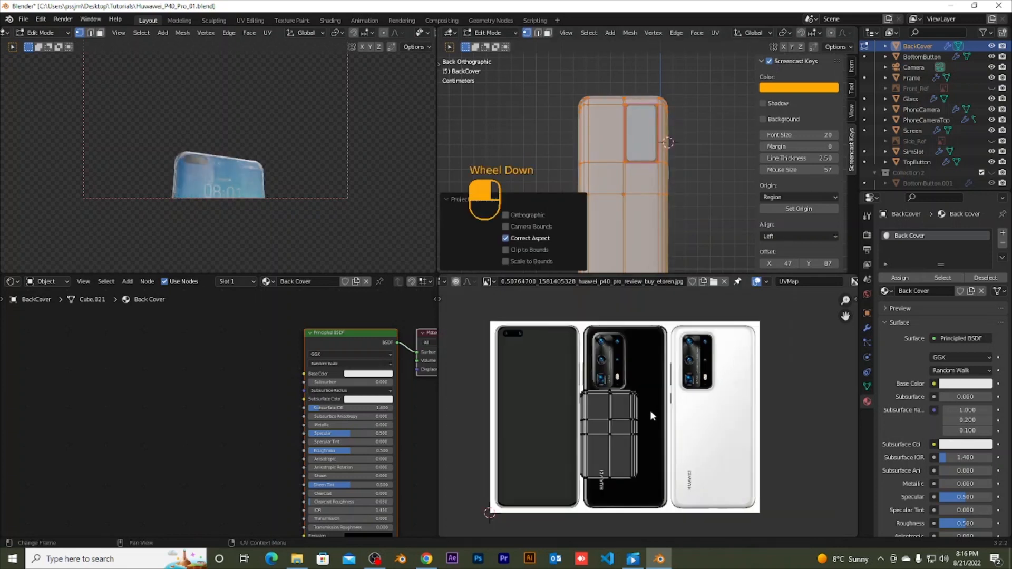
scroll(651, 412, "up", 1)
scroll(609, 419, "up", 3)
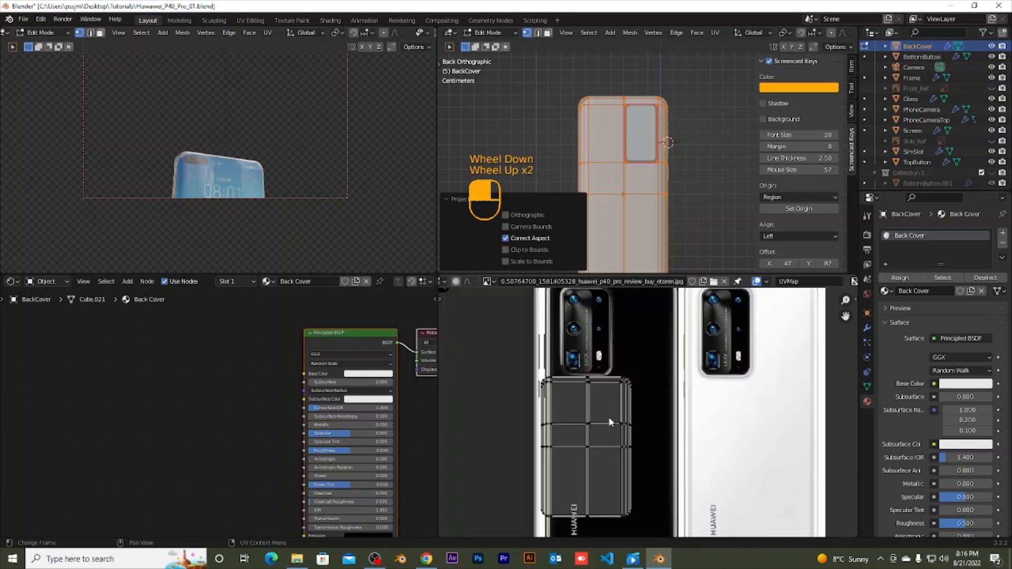
scroll(609, 416, "down", 3)
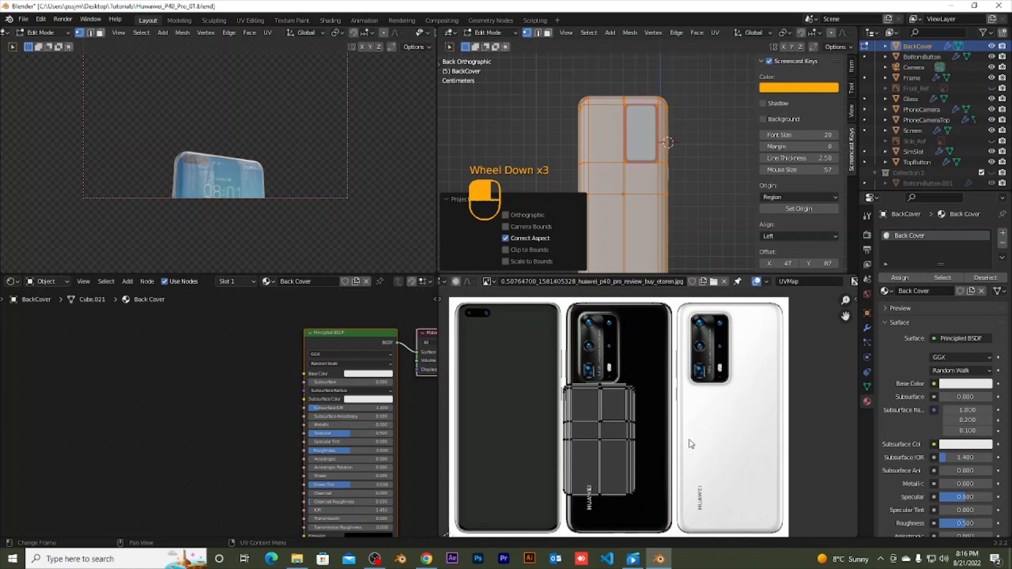
key("a")
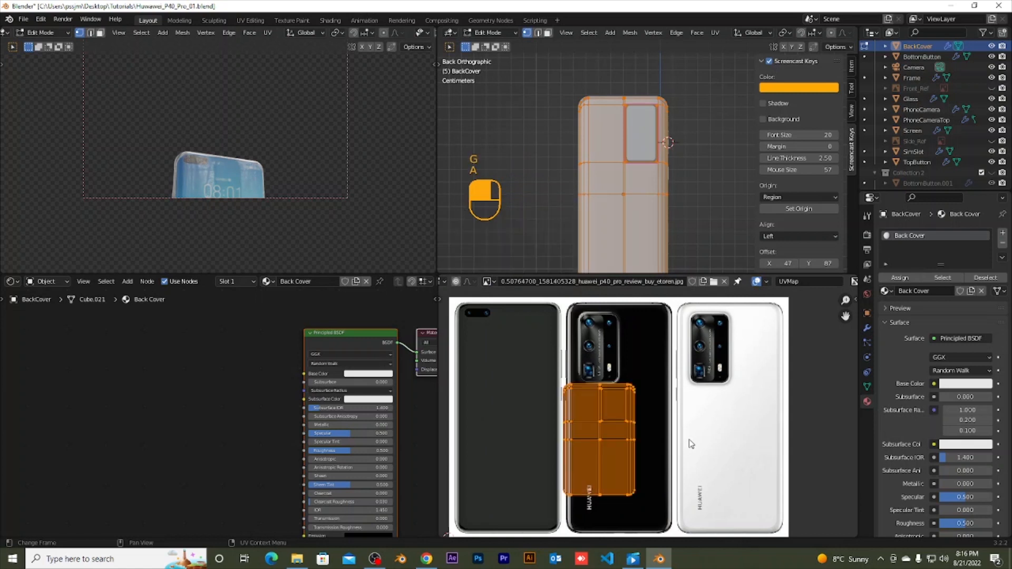
key("g")
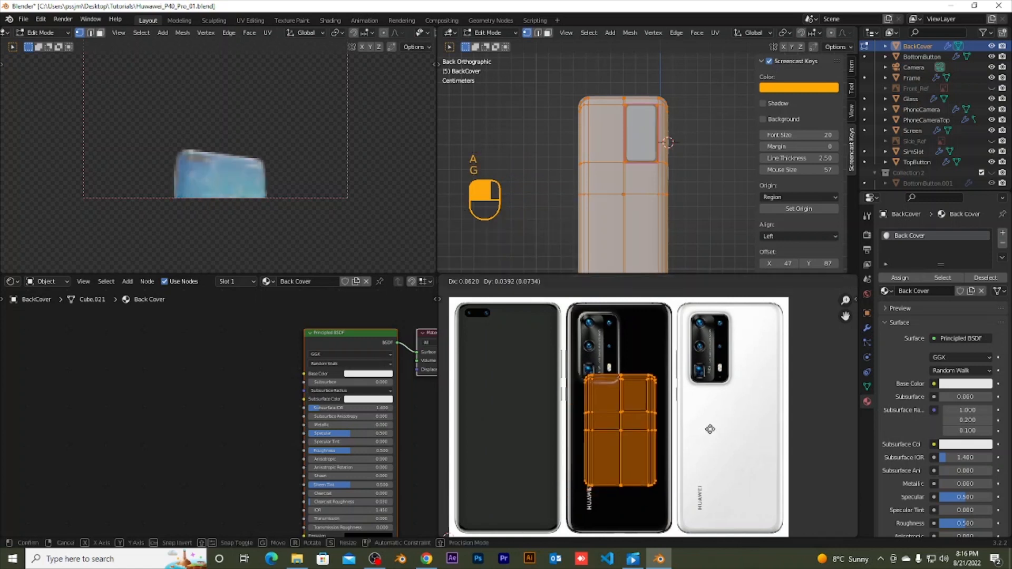
left_click(711, 428)
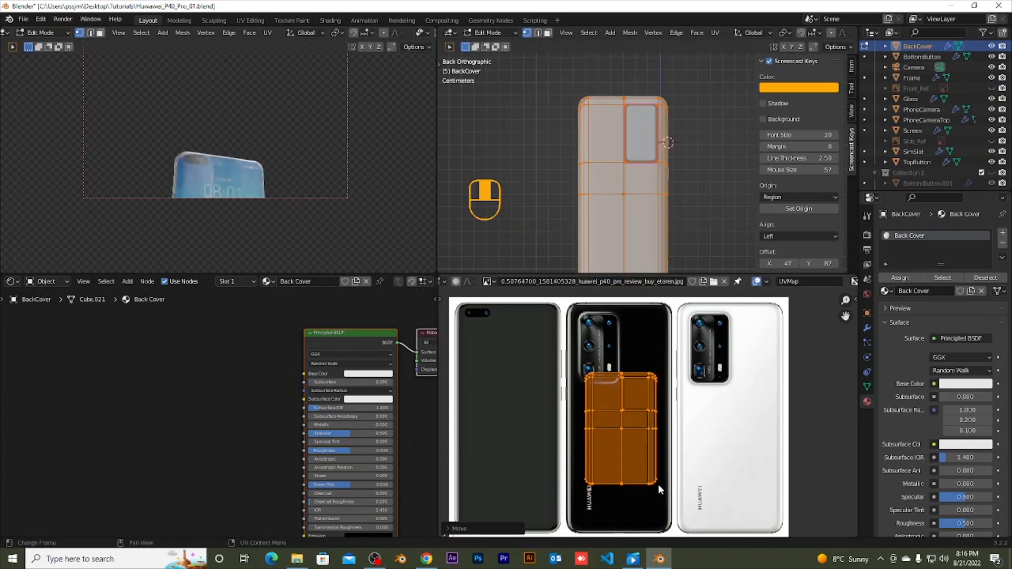
key("s")
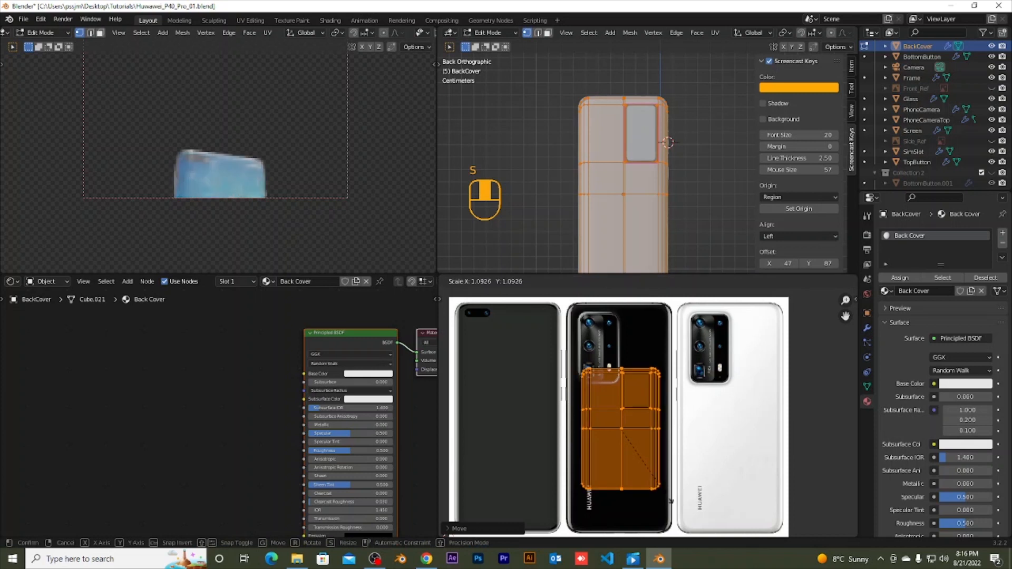
left_click(679, 510)
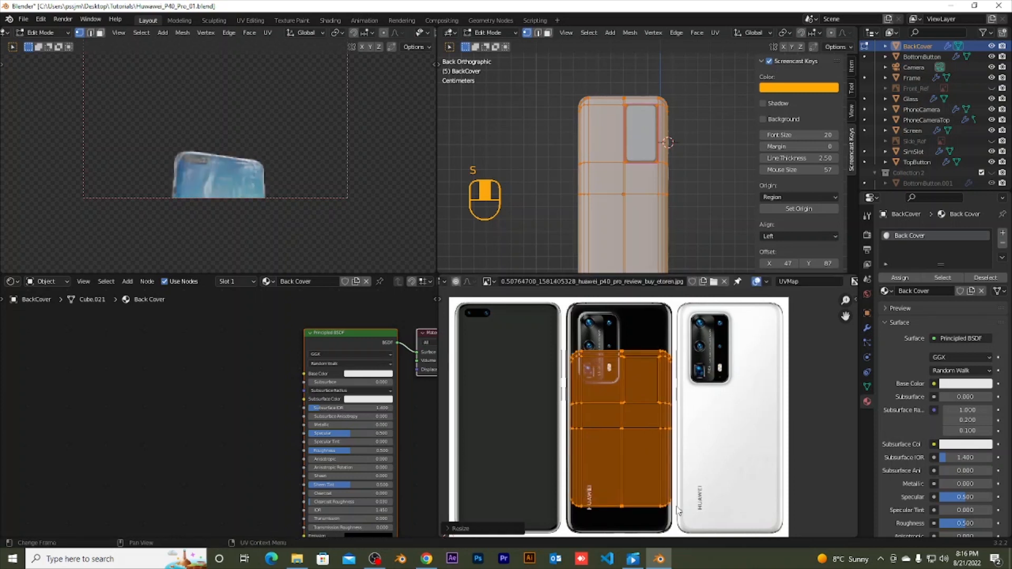
scroll(683, 481, "down", 2)
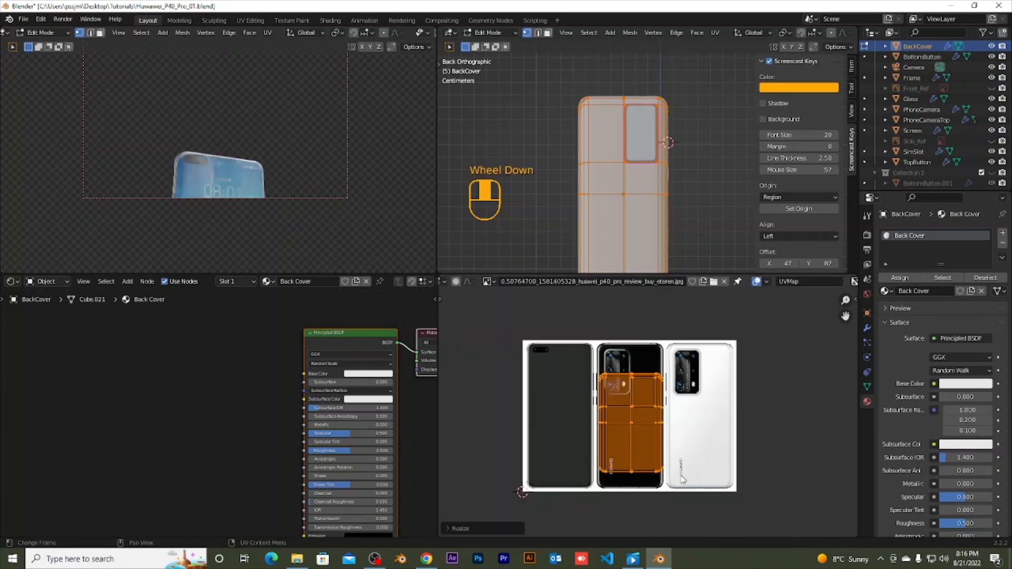
key("s")
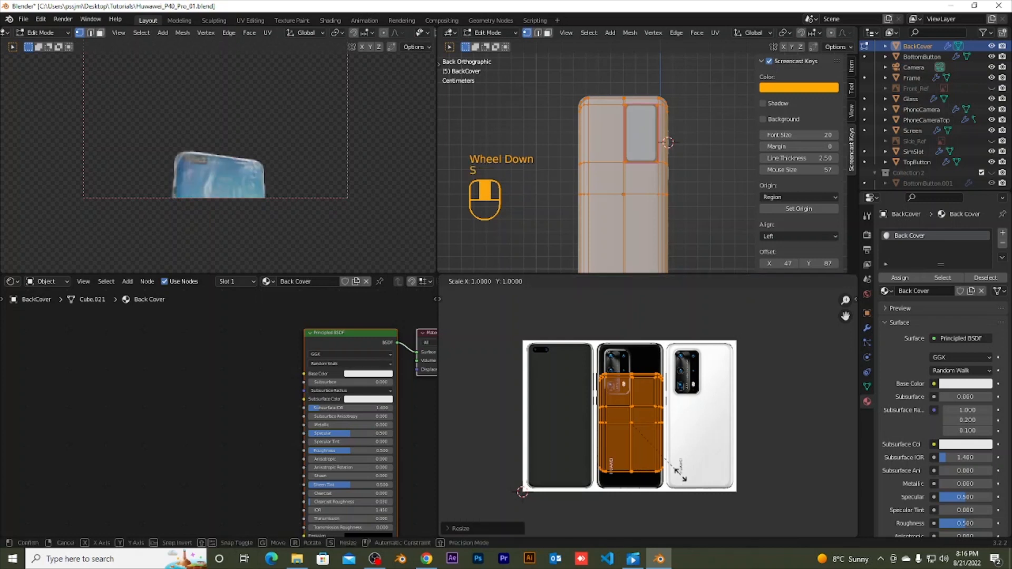
right_click(683, 492)
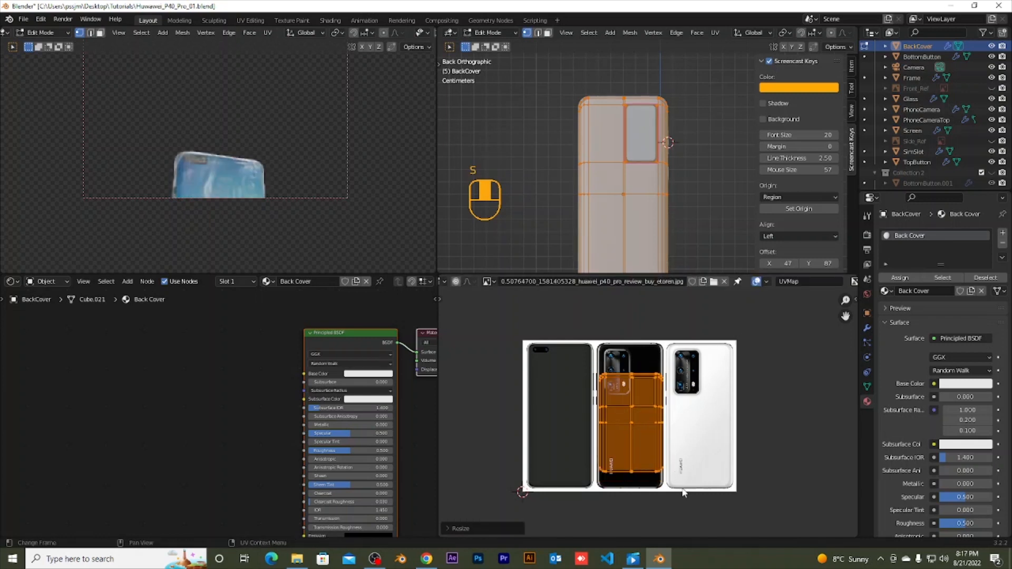
key("s")
key("x")
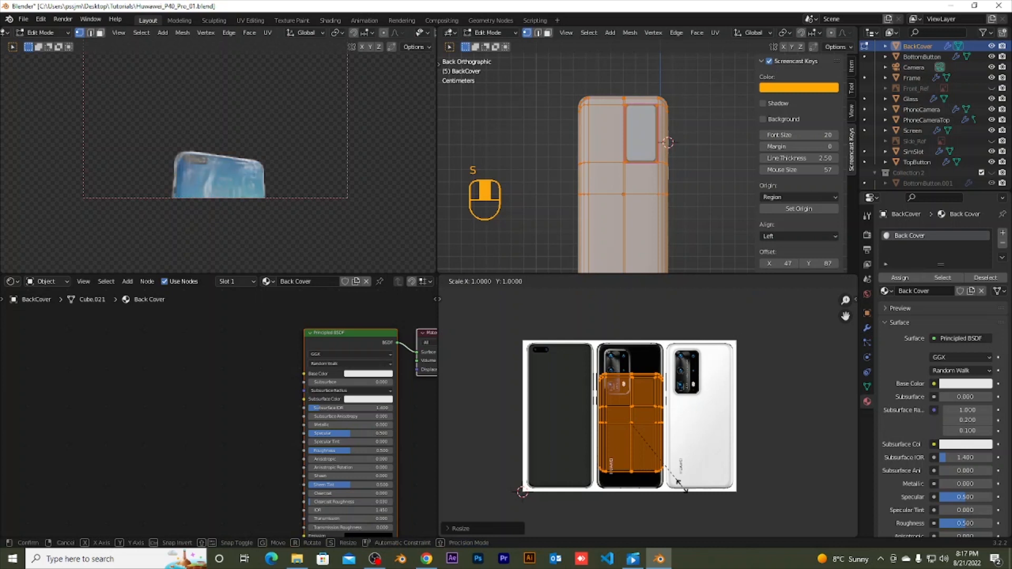
right_click(684, 500)
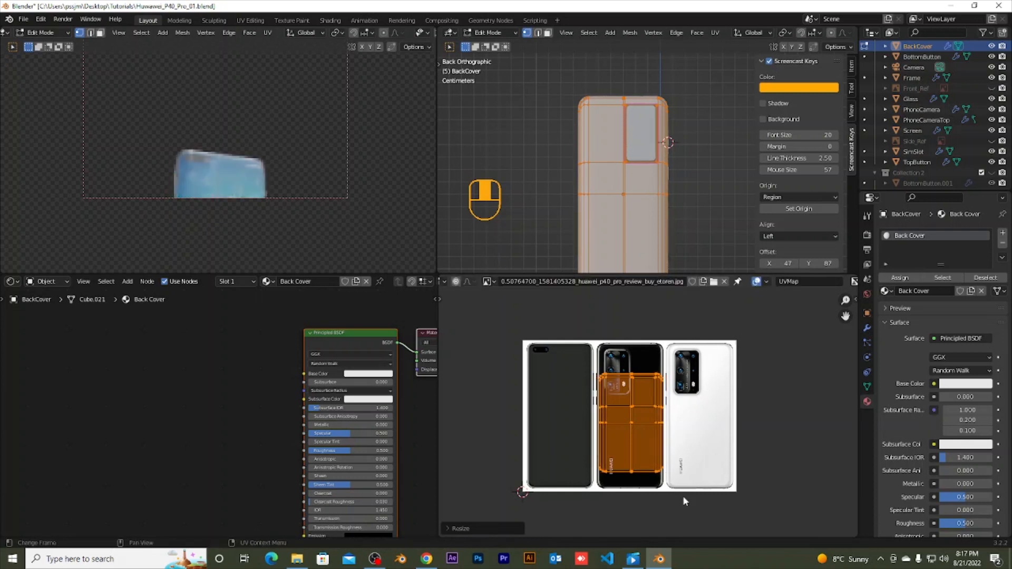
Step: Stretch the UVs along Y by about 1.38 and move them up over the black phone's full height
key("s")
key("y")
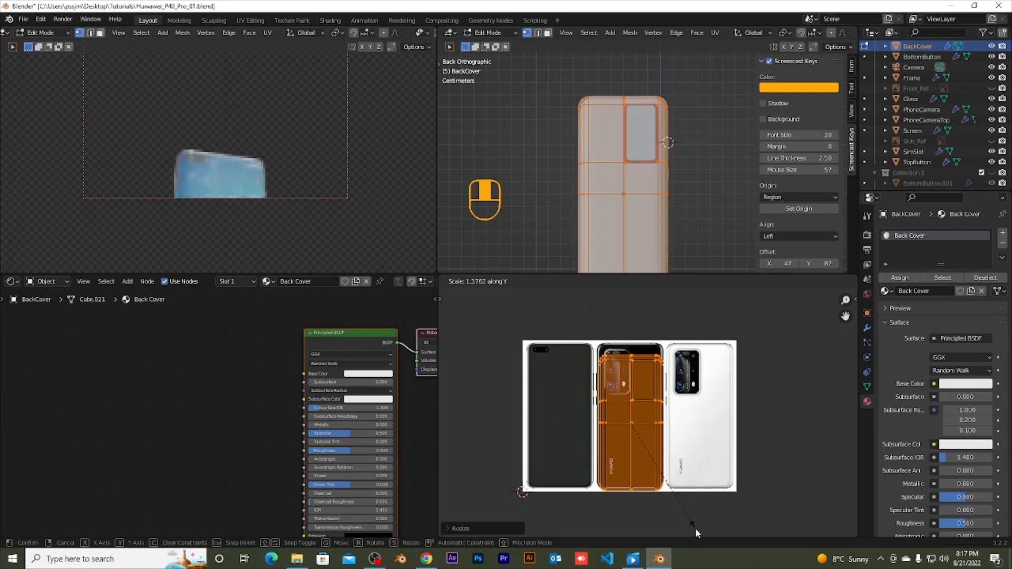
left_click(694, 528)
key("g")
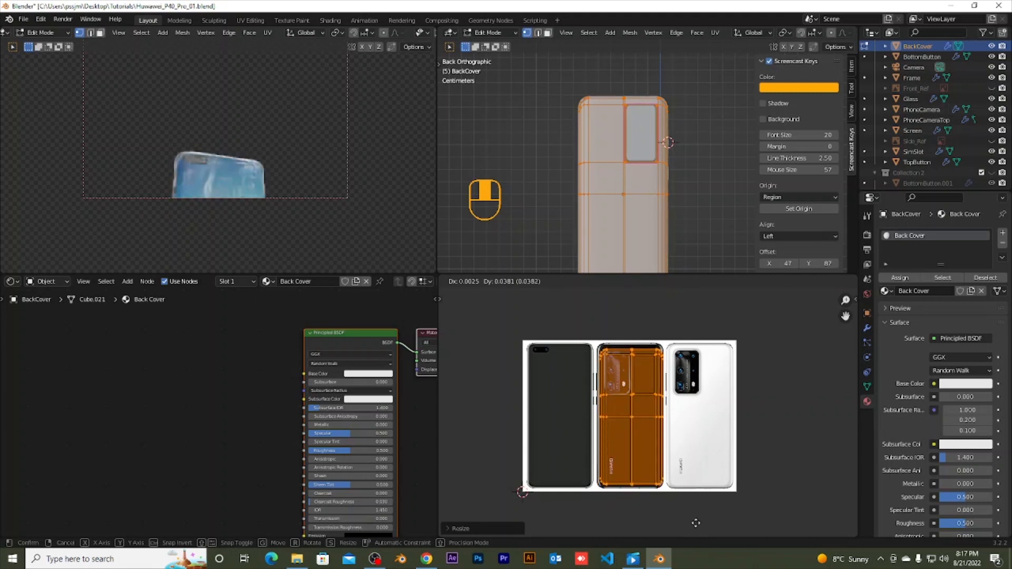
left_click(696, 523)
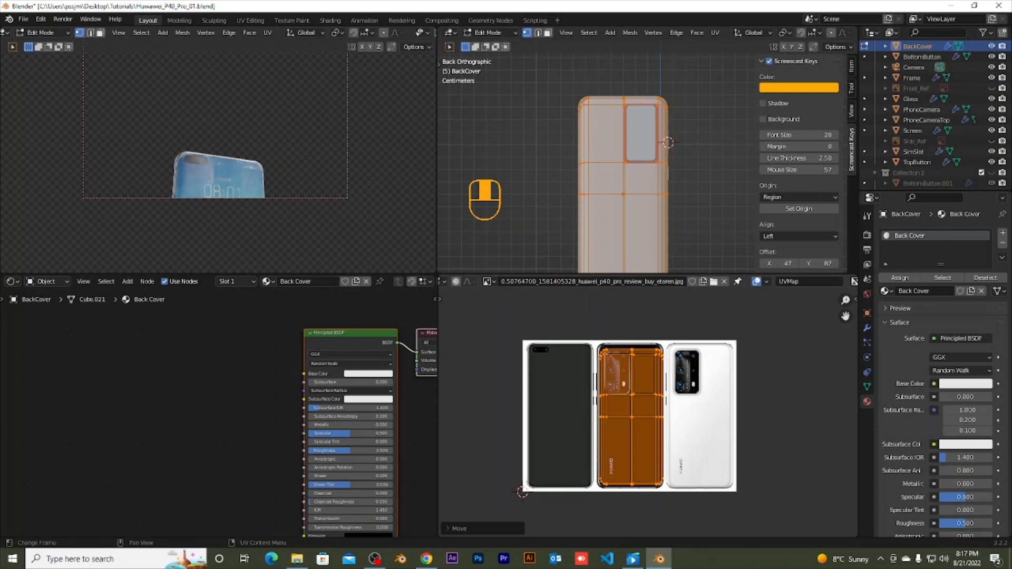
Step: Fine-tune the UVs' vertical scale and position so their outline matches the edges of the black phone
key("s")
key("y")
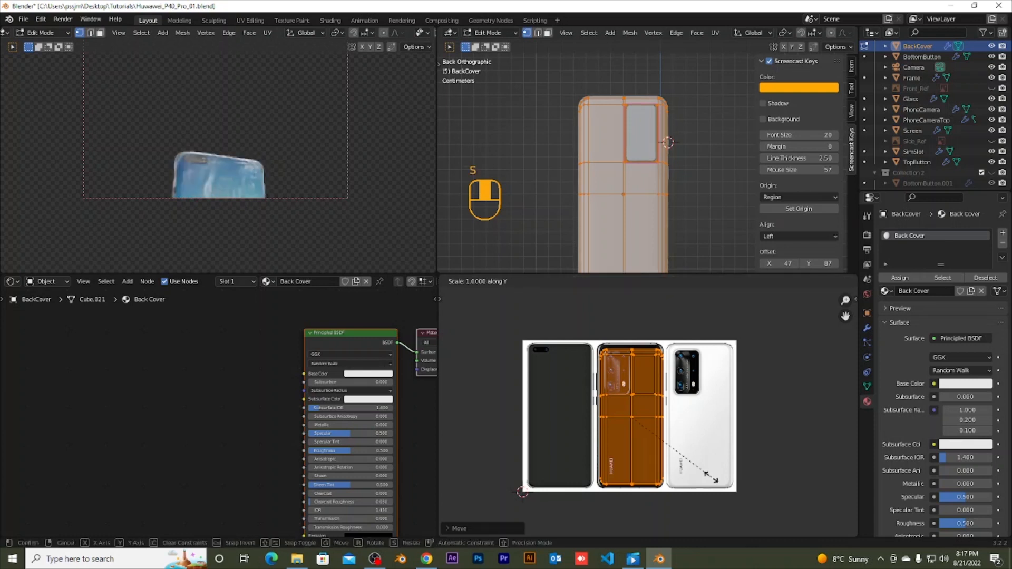
left_click(711, 486)
key("g")
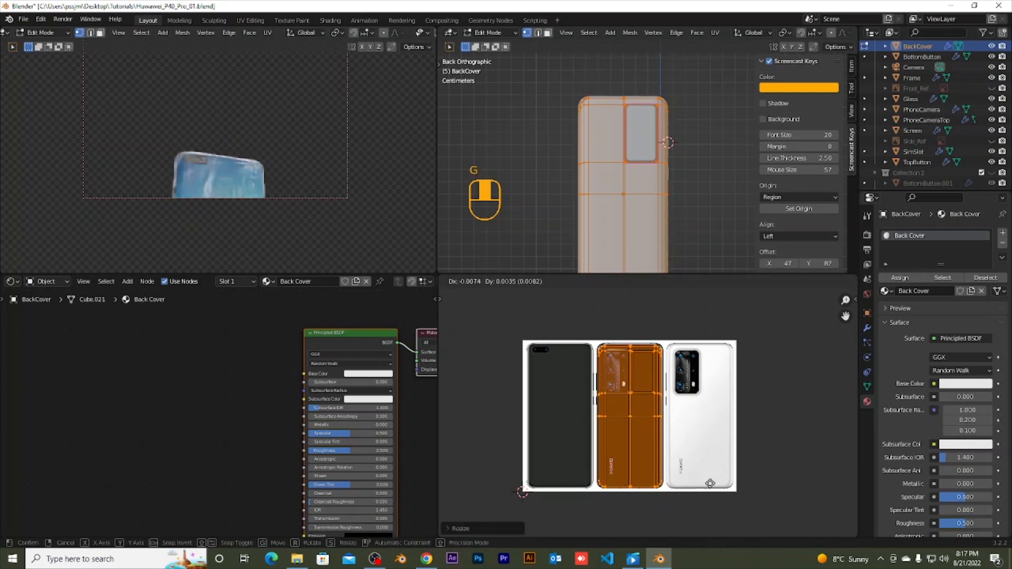
left_click(710, 483)
scroll(705, 496, "up", 2)
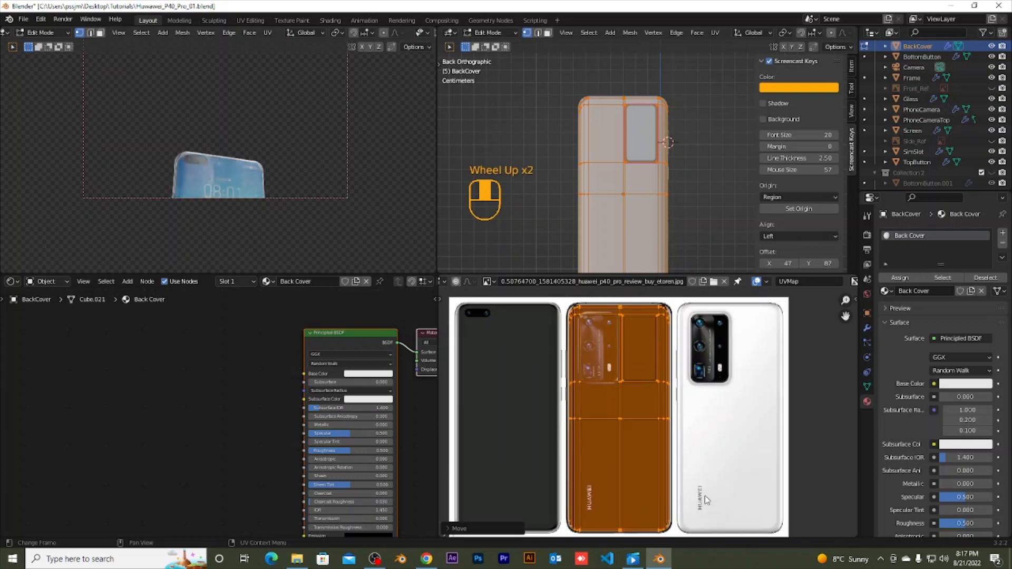
scroll(638, 370, "up", 2)
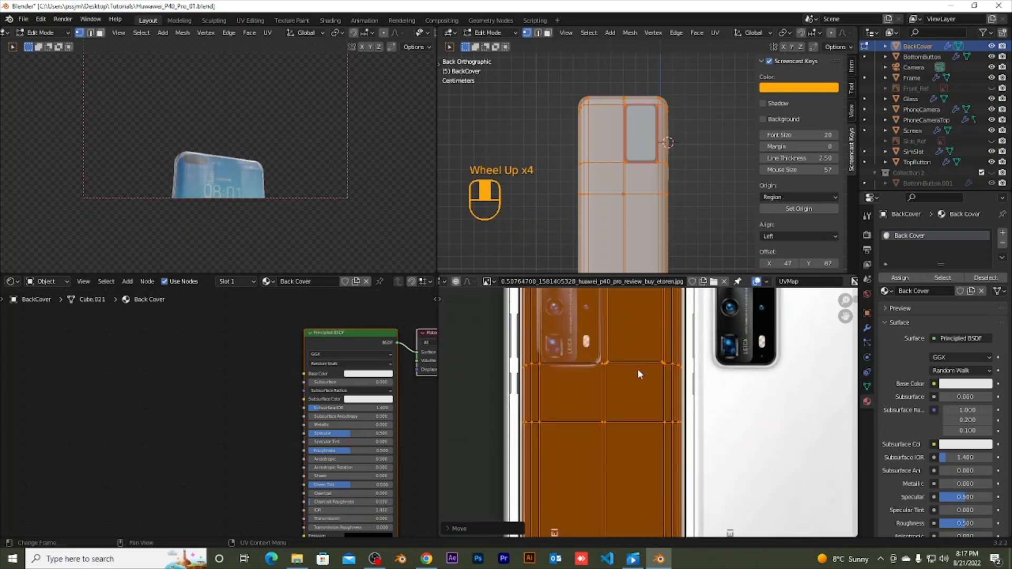
scroll(638, 368, "down", 2)
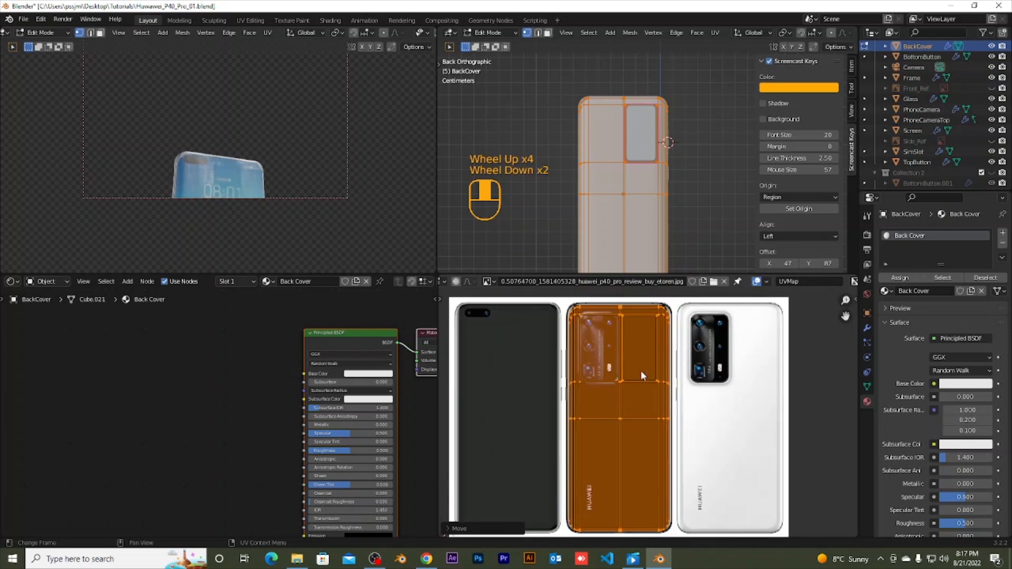
scroll(640, 370, "down", 1)
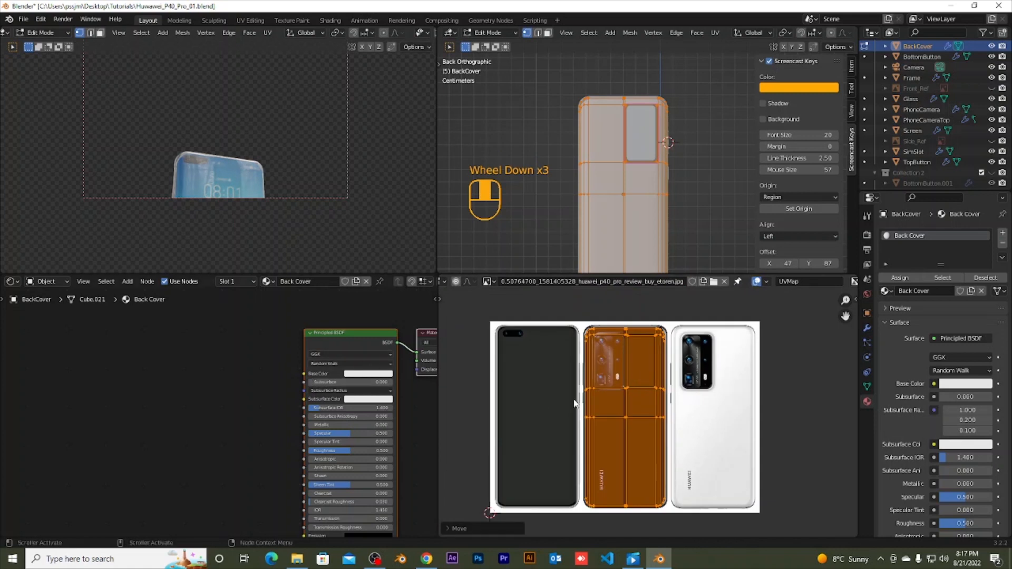
Step: Triangulate all selected faces of the back cover mesh
left_click(391, 368)
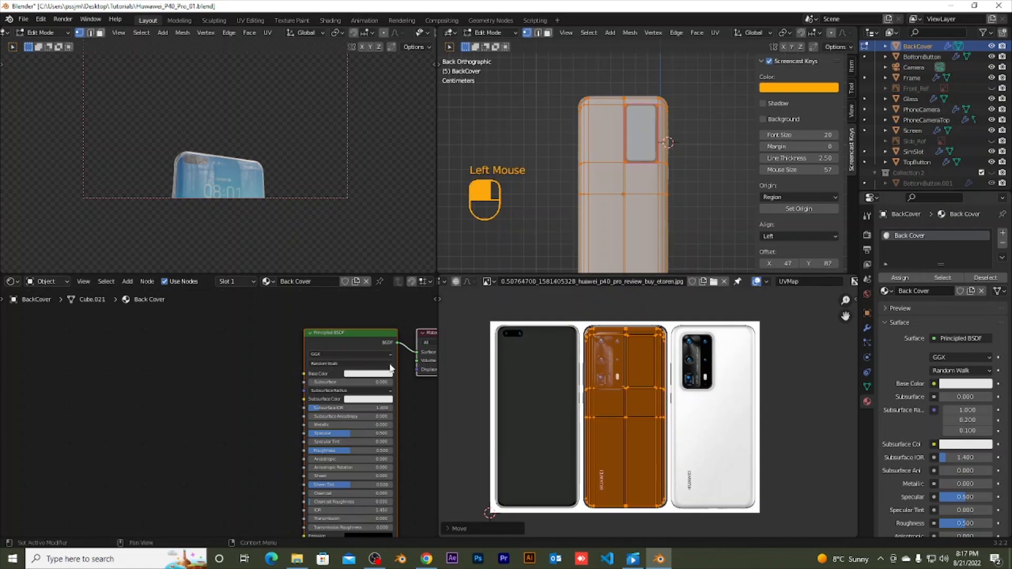
left_click(351, 337)
scroll(138, 330, "down", 1)
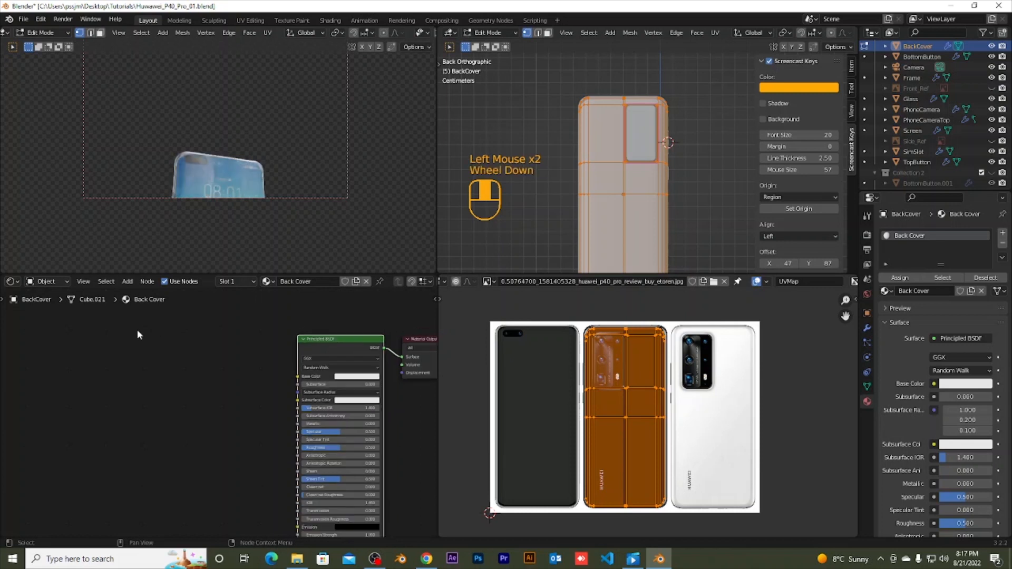
scroll(252, 192, "down", 1)
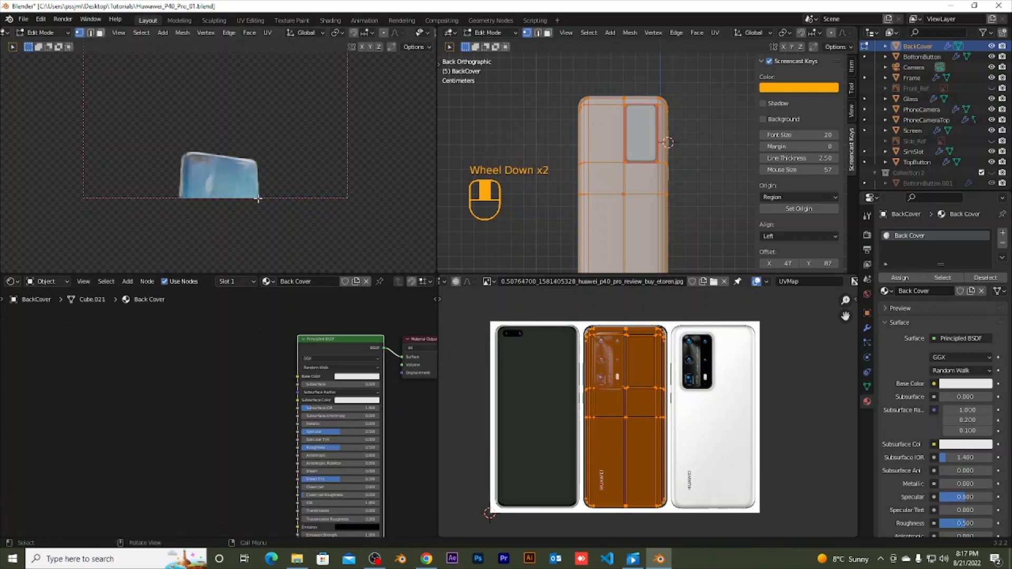
key("ctrl")
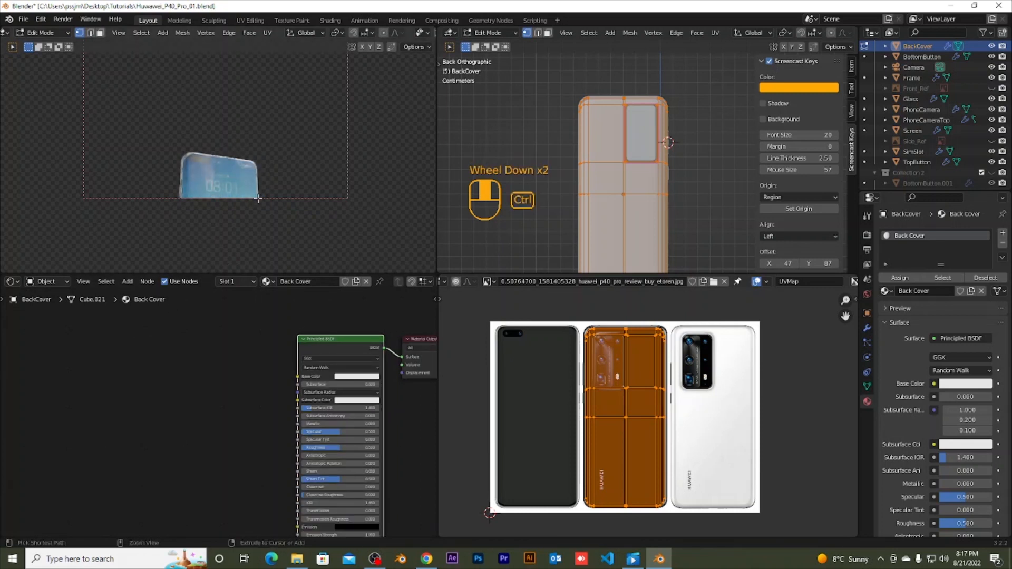
key("ctrl+t")
Step: Add Texture Coordinate, Mapping and Image Texture nodes feeding the Principled BSDF's Base Color, and space the shader and output nodes away from them
left_click(191, 391)
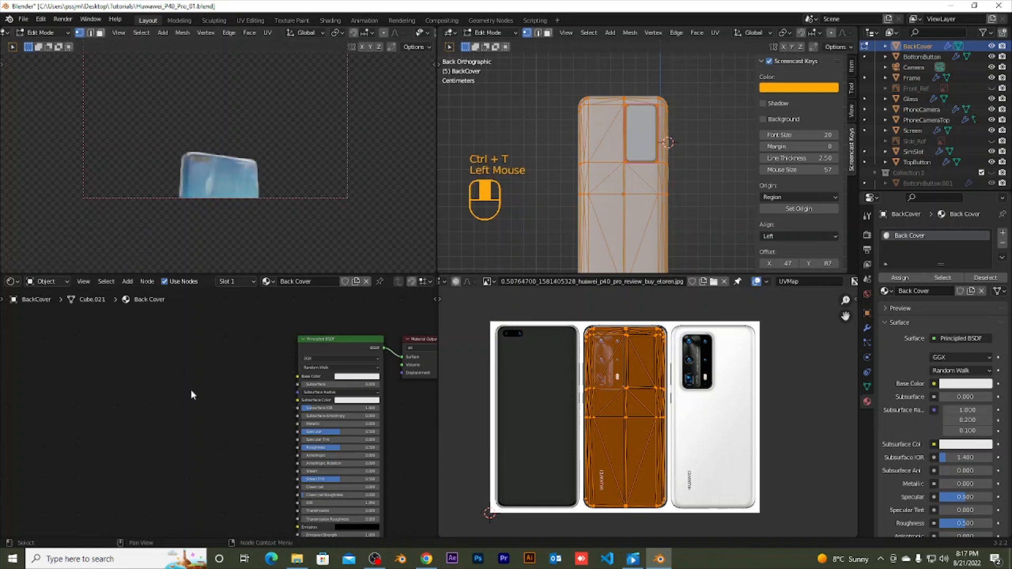
key("ctrl+t")
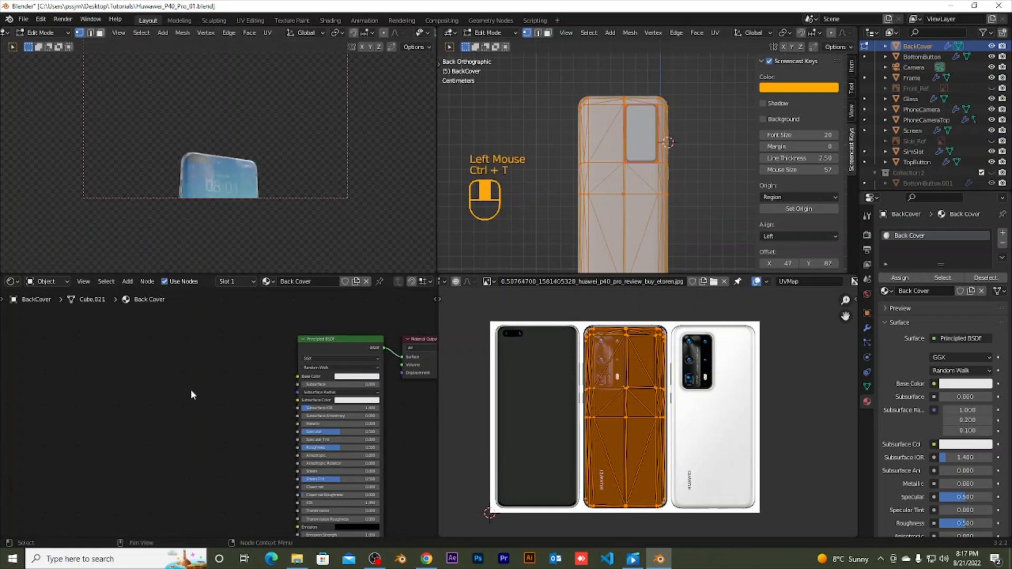
left_click(335, 343)
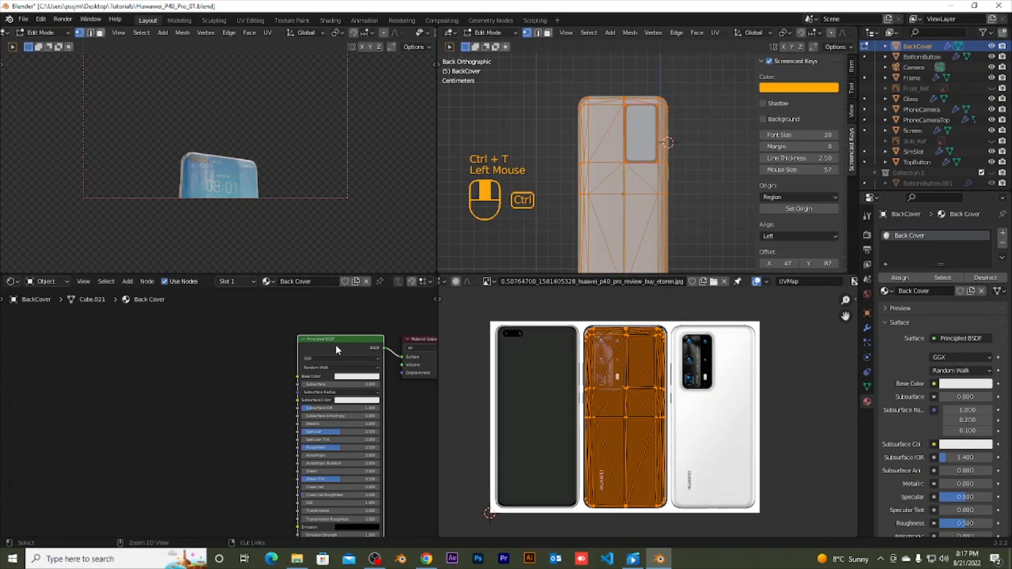
key("ctrl+t")
scroll(241, 386, "down", 2)
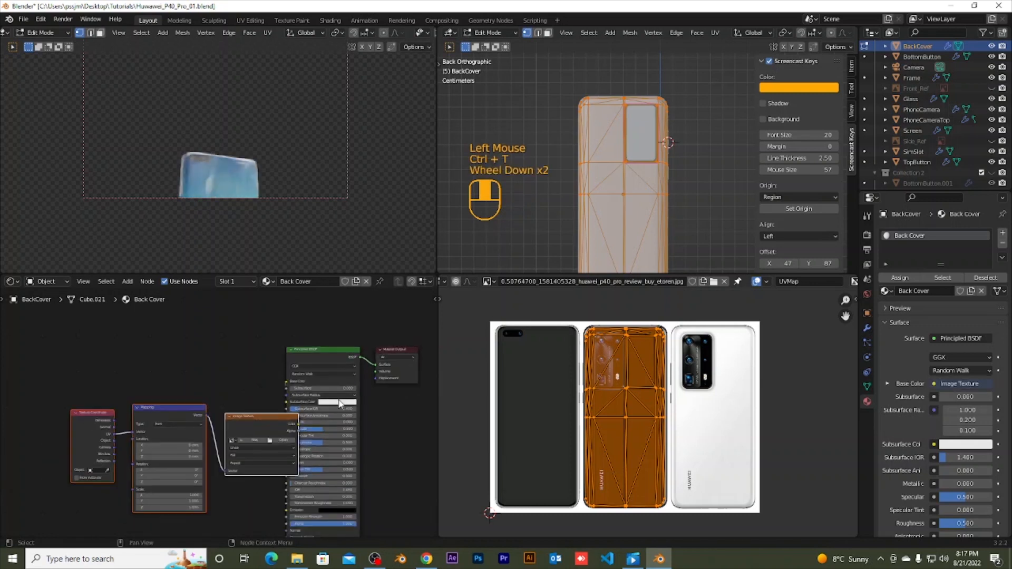
left_click(404, 413)
left_click_drag(411, 405, 375, 365)
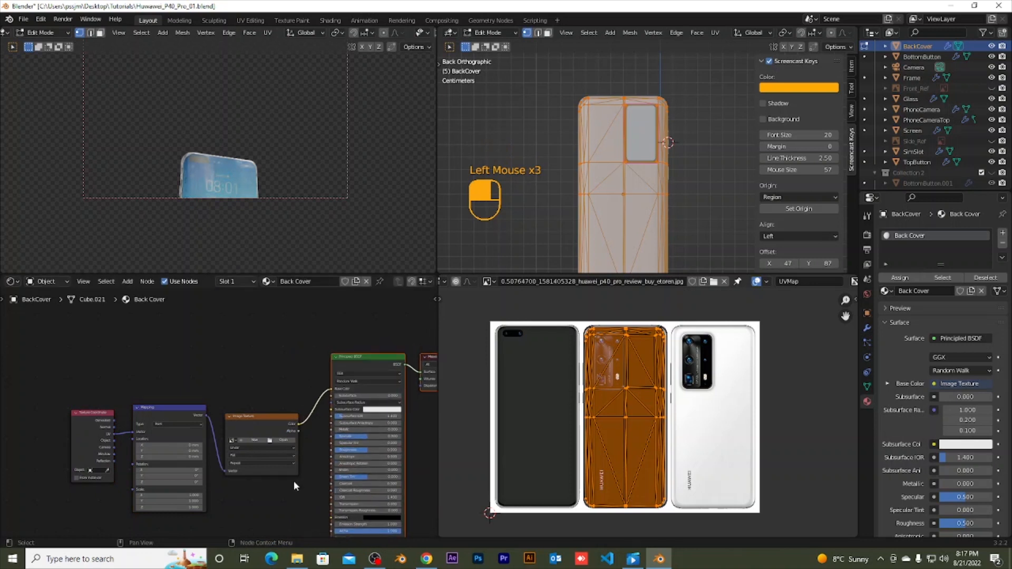
scroll(246, 443, "up", 2)
left_click(239, 451)
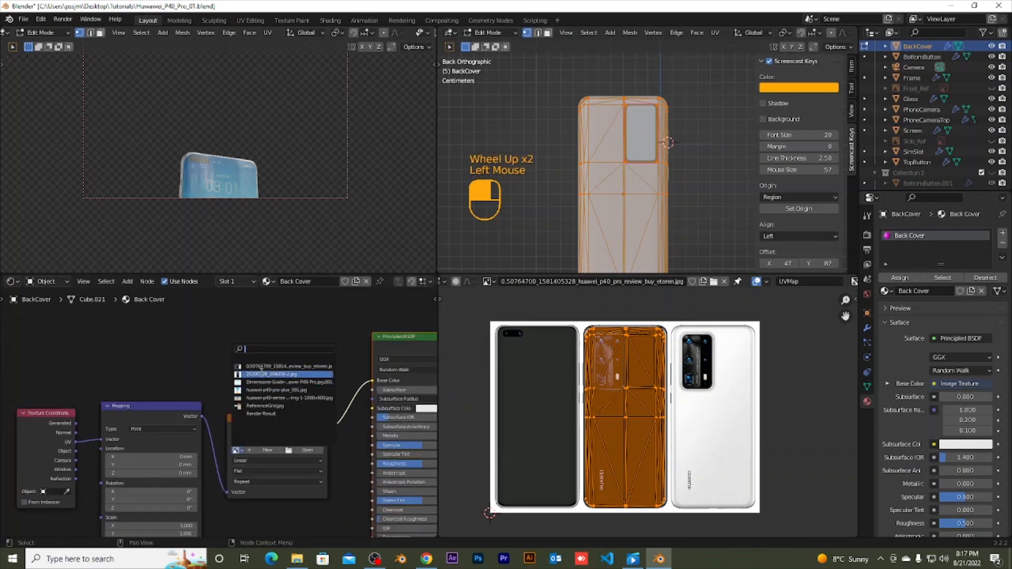
left_click(262, 367)
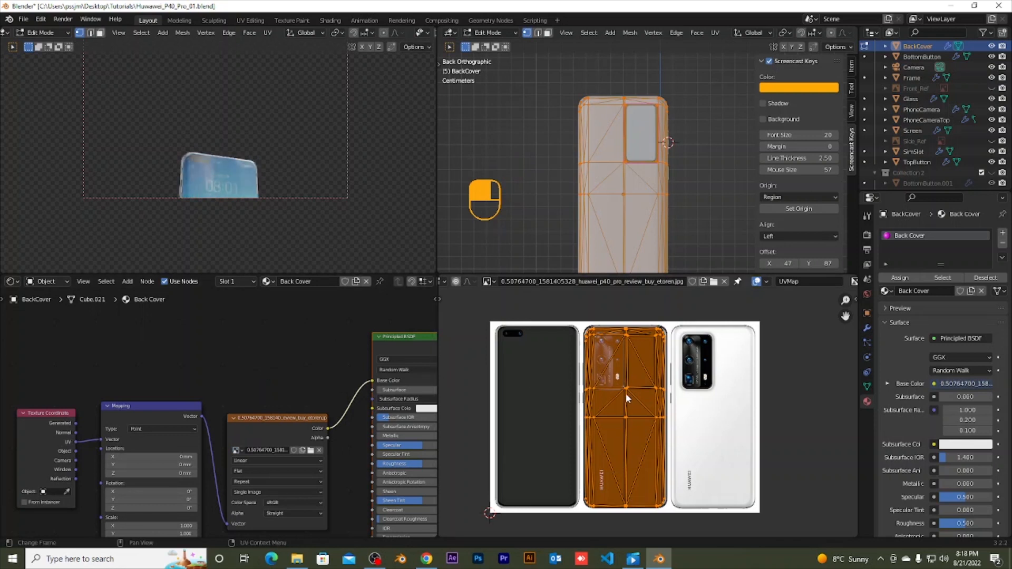
left_click(659, 440)
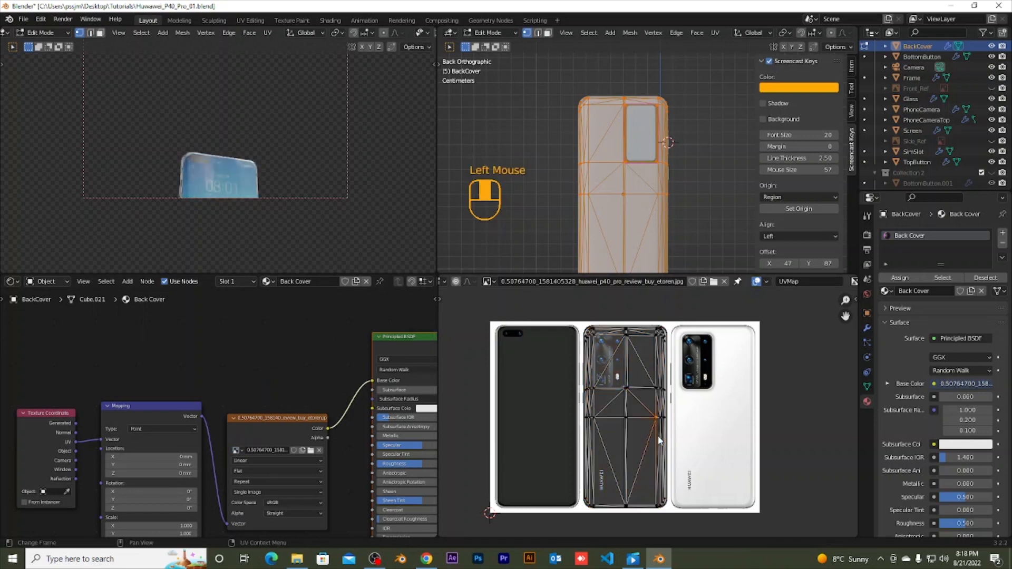
left_click(659, 440, "ctrl")
key("ctrl+z")
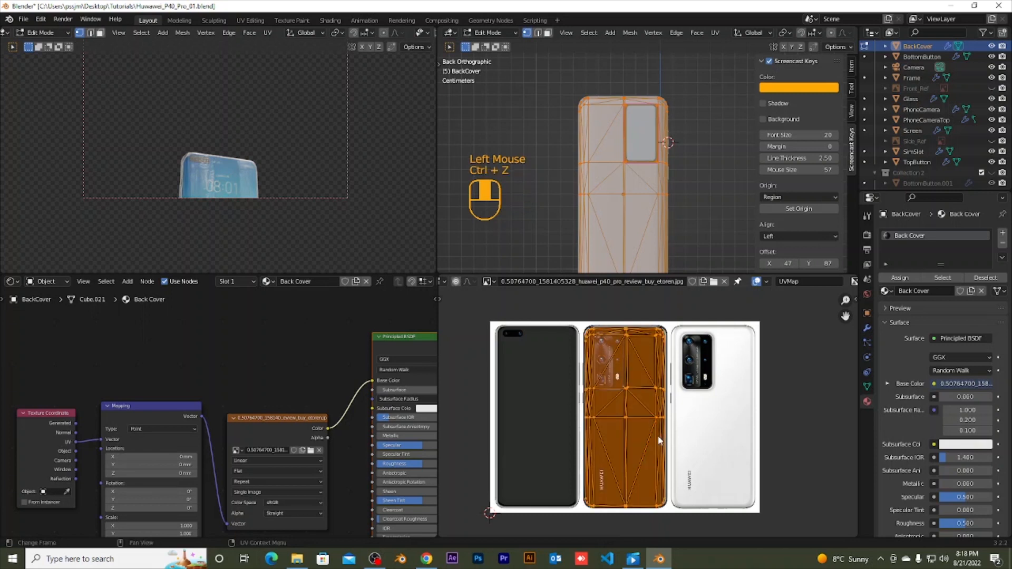
key("ctrl+z")
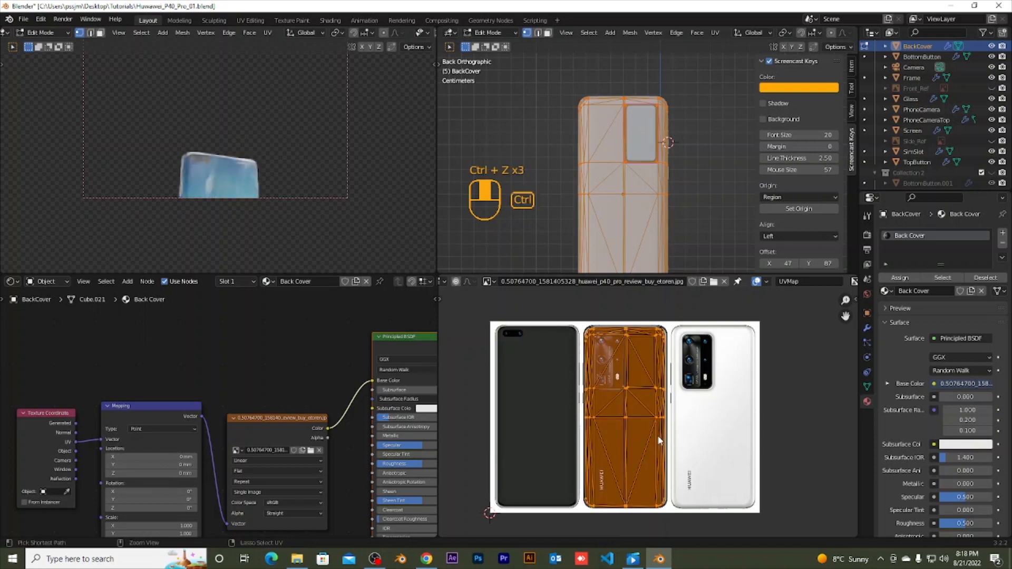
key("ctrl+z")
key("ctrl+z")
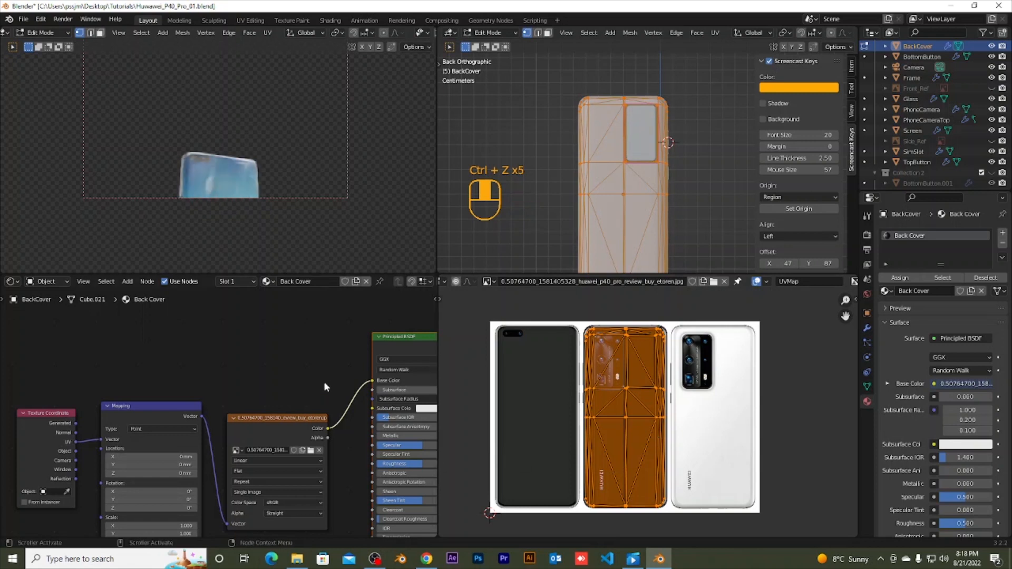
left_click(323, 378)
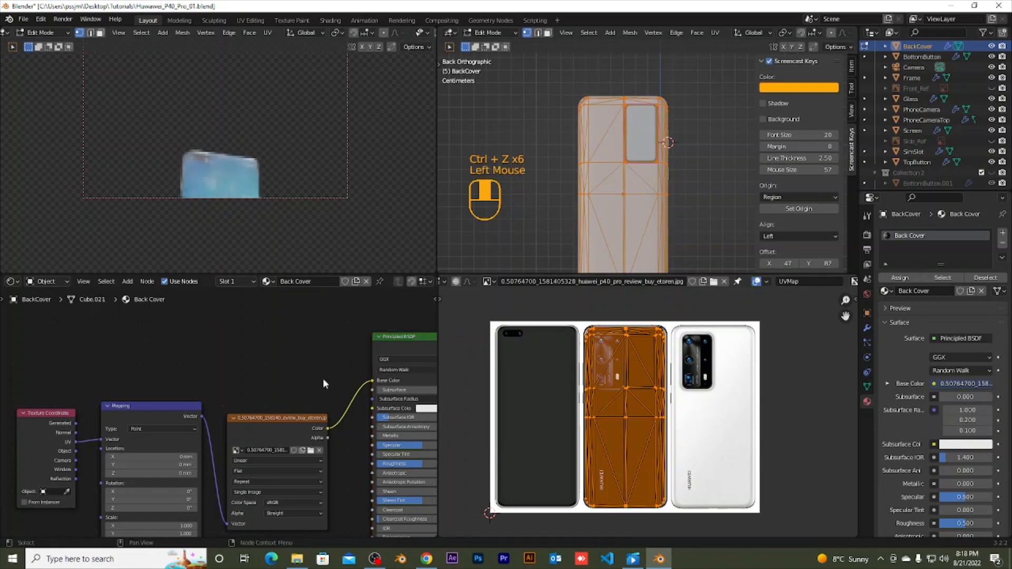
key("ctrl+z")
key("ctrl+z")
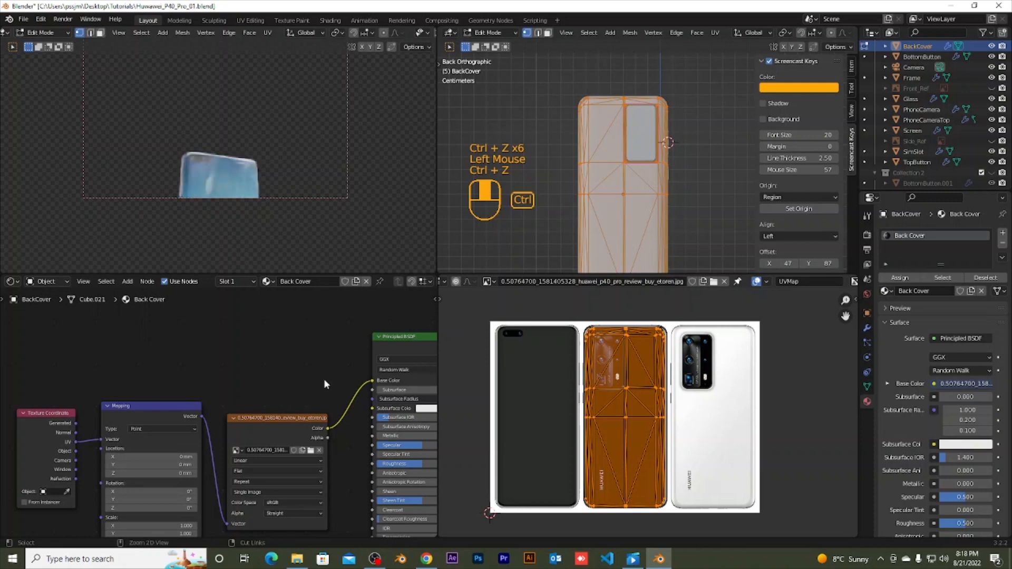
scroll(703, 406, "up", 2)
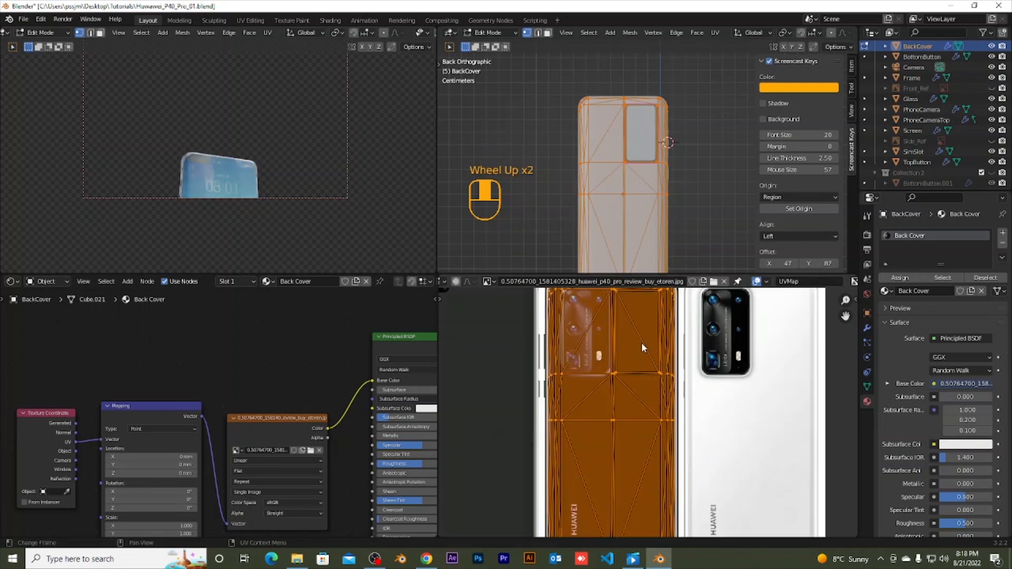
left_click(789, 436)
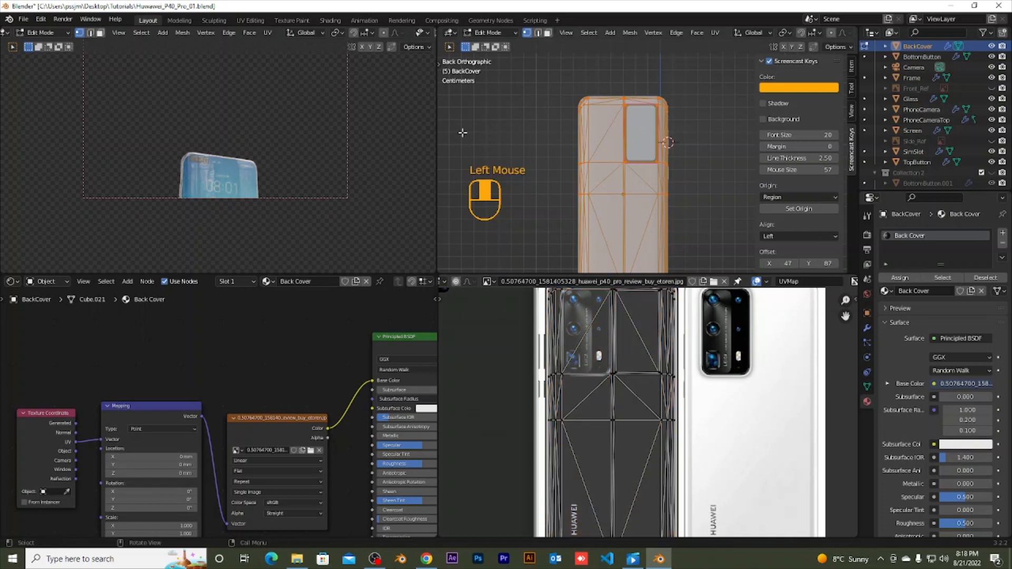
Step: Switch the perspective viewport to solid shading and undo the triangulation of the back cover's faces
scroll(408, 33, "up", 1)
scroll(408, 34, "down", 2)
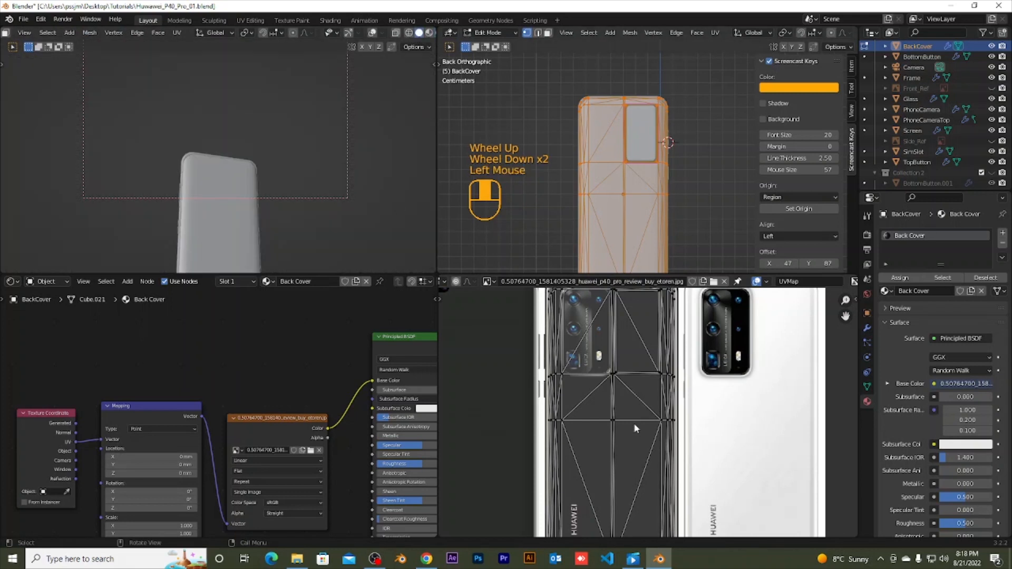
scroll(636, 433, "down", 3)
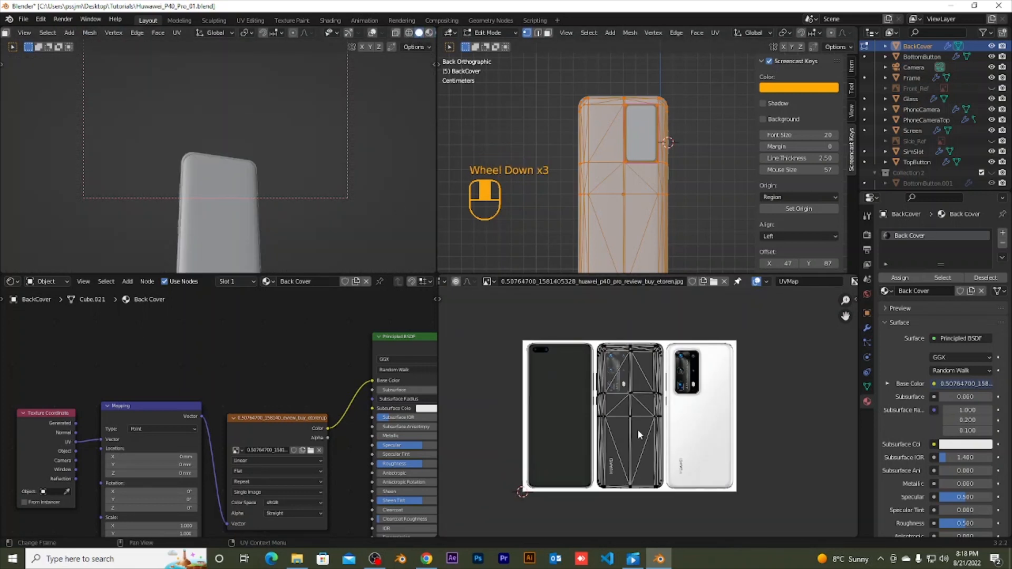
key("ctrl+z")
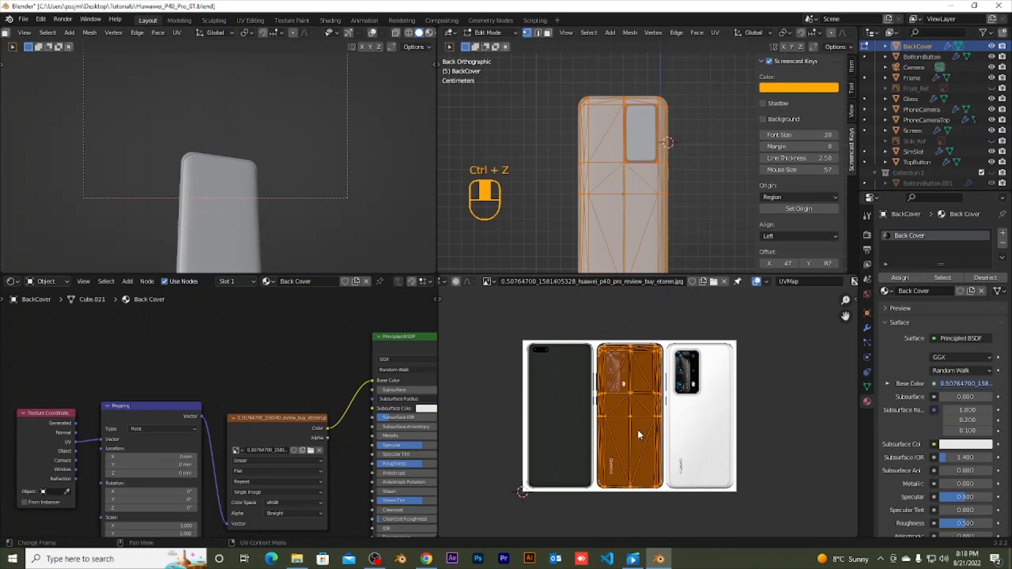
key("ctrl+z")
key("ctrl+z")
key("ctrl+z")
key("ctrl+z")
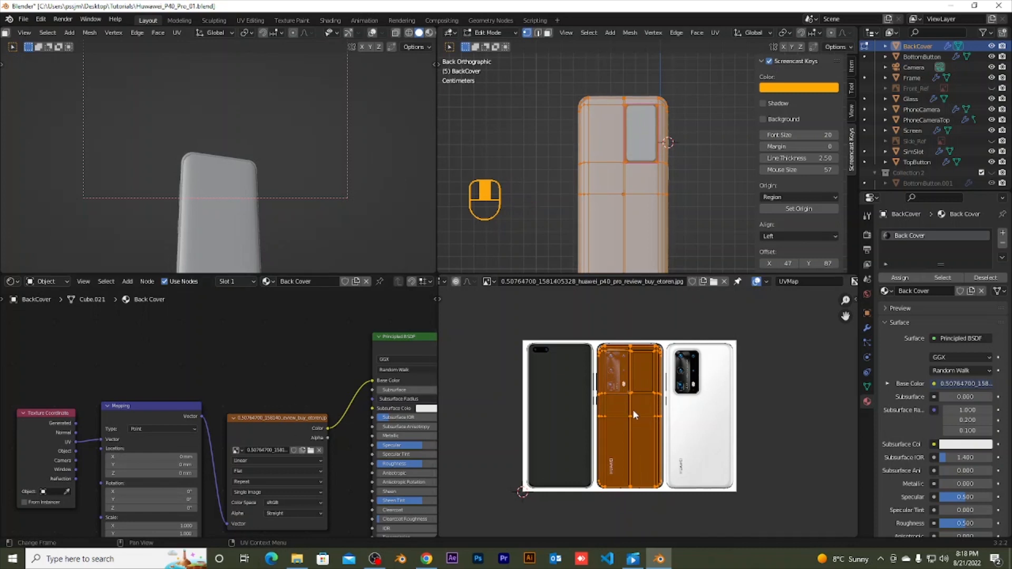
Step: Show the back of the phone in rendered shading in the perspective viewport
scroll(633, 410, "up", 2)
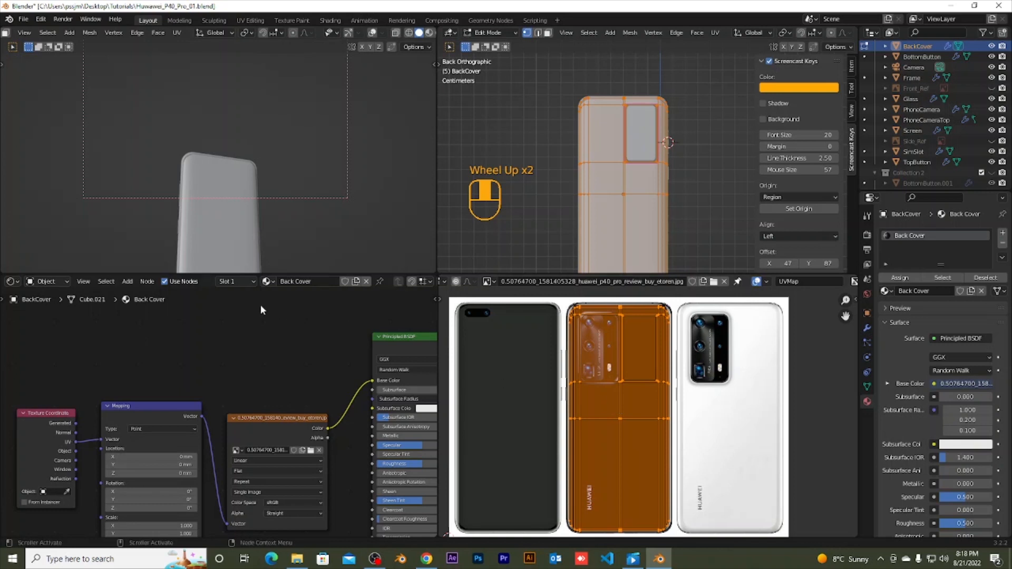
scroll(269, 210, "down", 1)
middle_click_drag(282, 211, 37, 228)
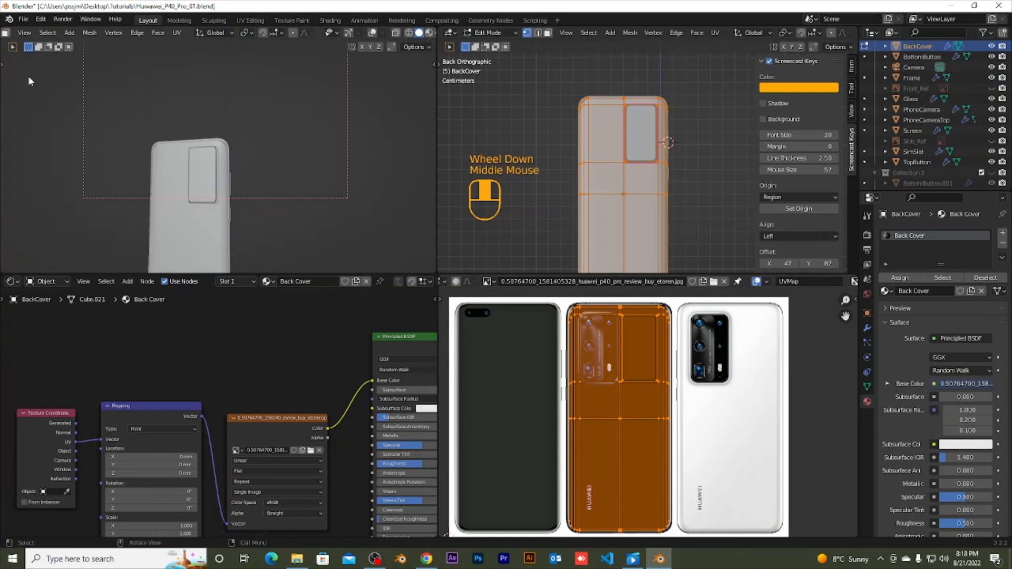
scroll(431, 34, "down", 2)
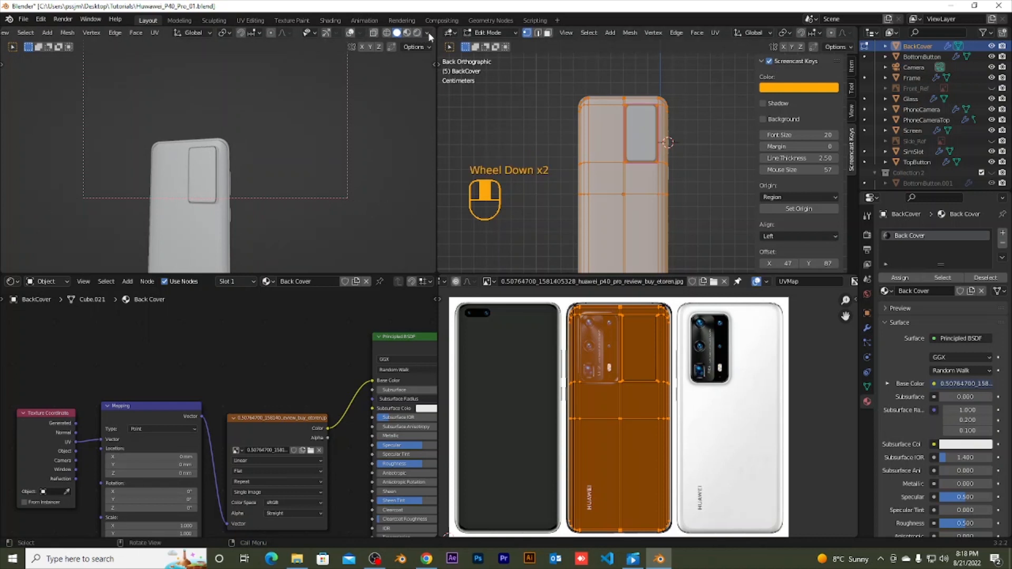
left_click(417, 35)
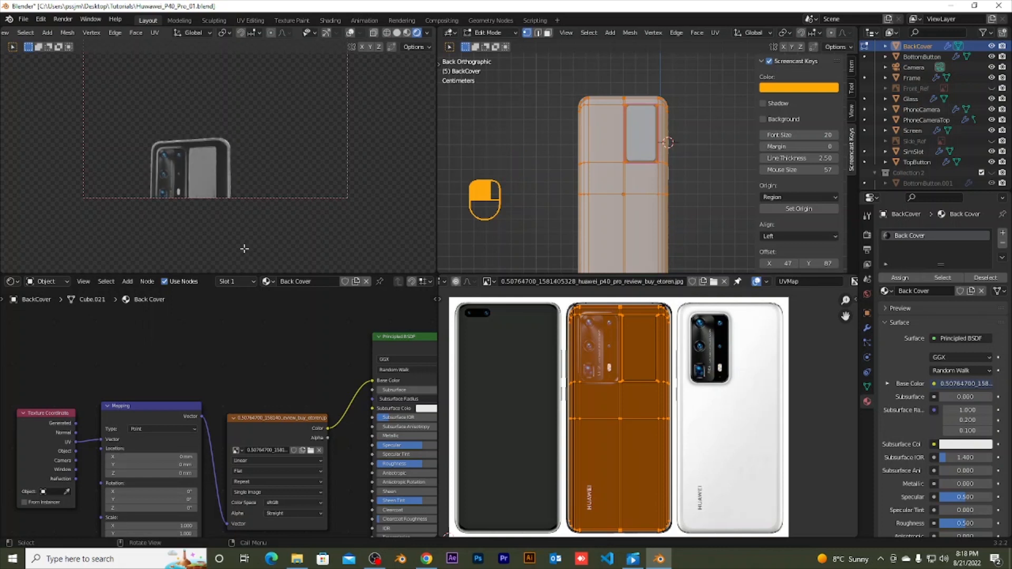
Step: Set the Mapping node's Y rotation to 180° to flip the back cover's texture
middle_click_drag(247, 397, 267, 340)
scroll(203, 398, "up", 2)
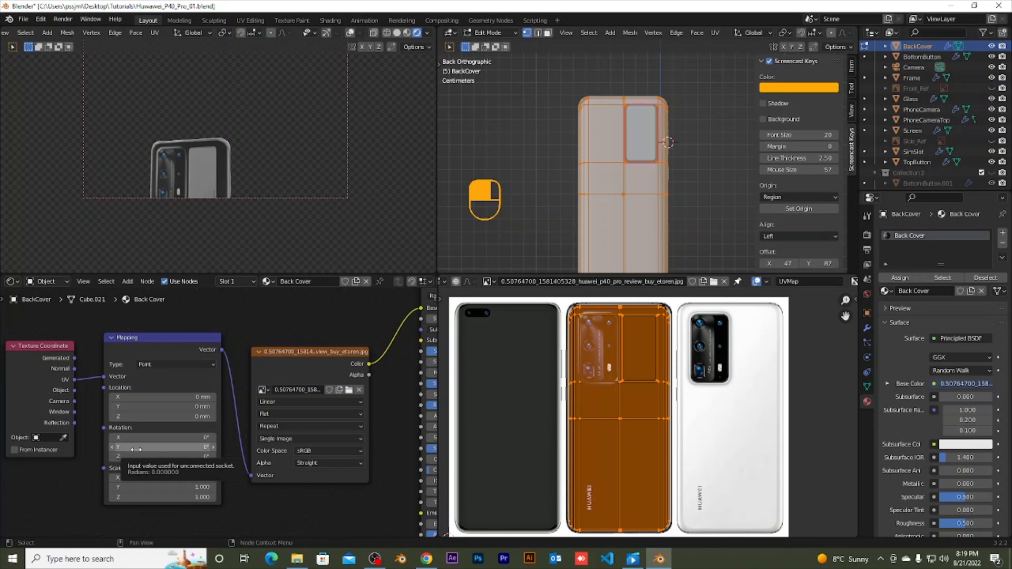
left_click(167, 447)
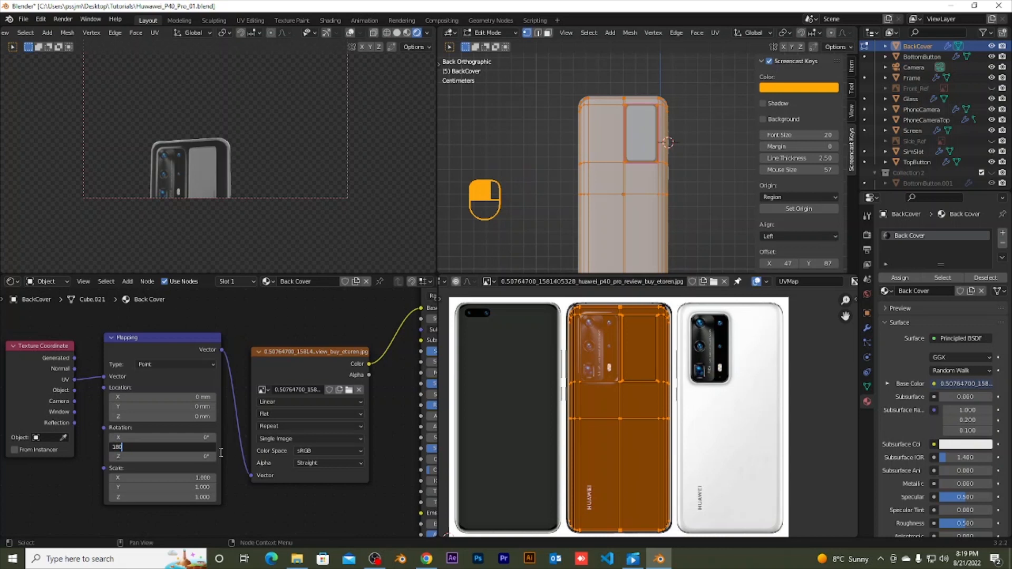
left_click(62, 475)
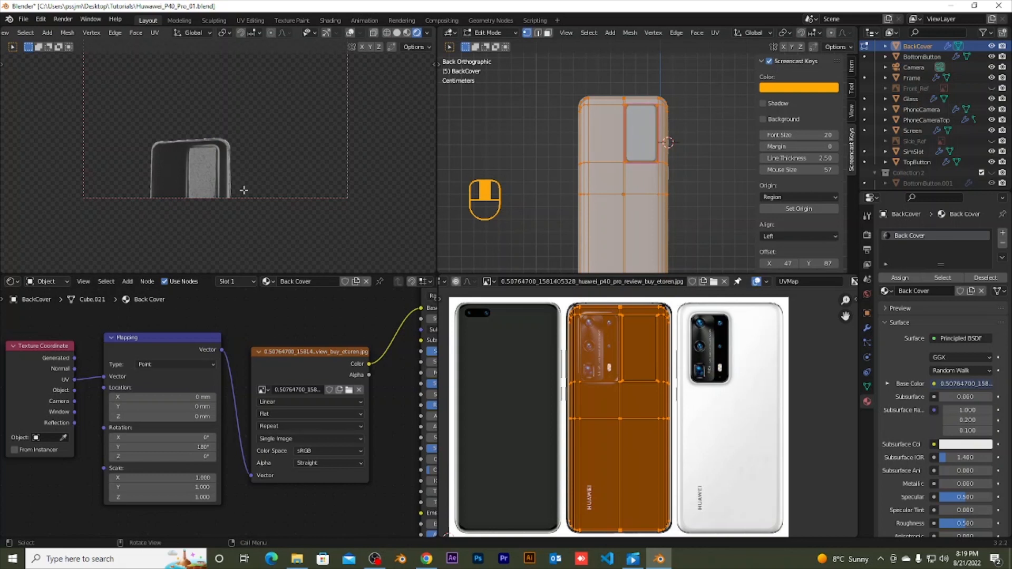
Step: Set the roughness of the Back Cover's Principled BSDF to 0.02
middle_click_drag(242, 189, 290, 57, "shift")
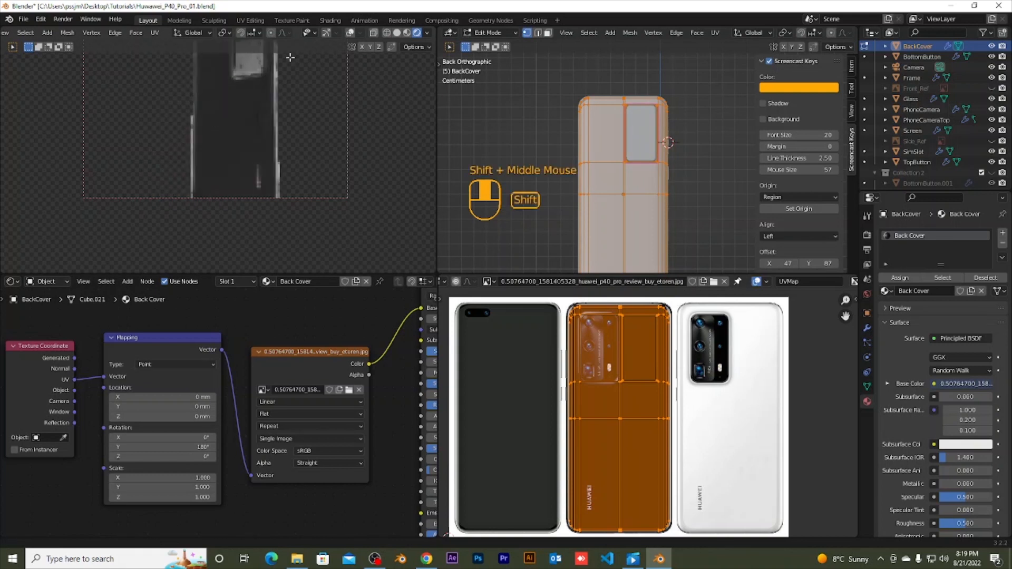
scroll(300, 86, "up", 3)
scroll(300, 86, "down", 1)
scroll(343, 424, "down", 1)
middle_click_drag(352, 430, 280, 429)
scroll(314, 235, "down", 1)
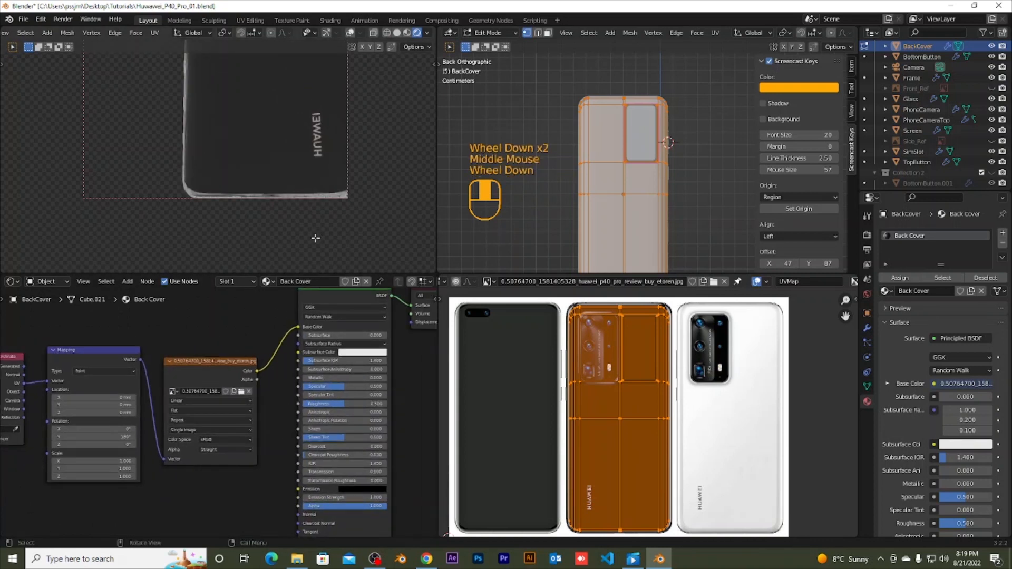
left_click(343, 403)
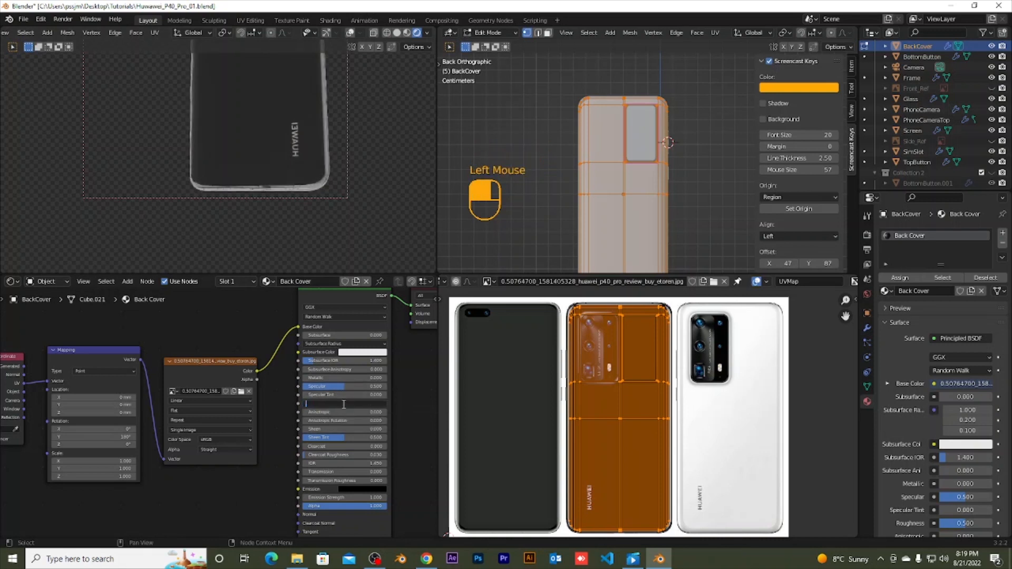
type(".02")
key("Return")
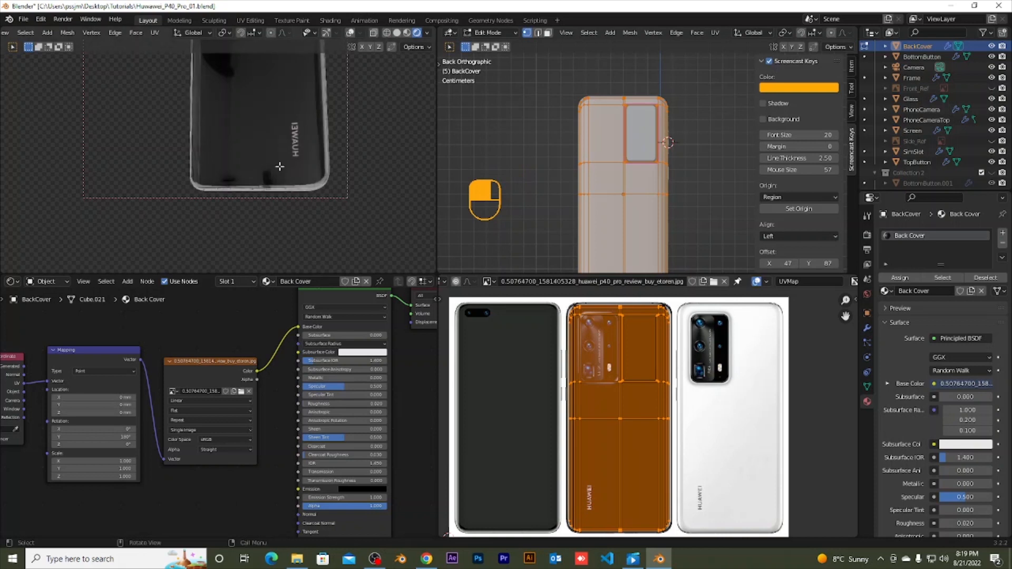
Step: Examine the back cover's glossy finish and the camera module area in the rendered view
scroll(280, 153, "down", 2)
middle_click_drag(278, 149, 274, 191, "shift")
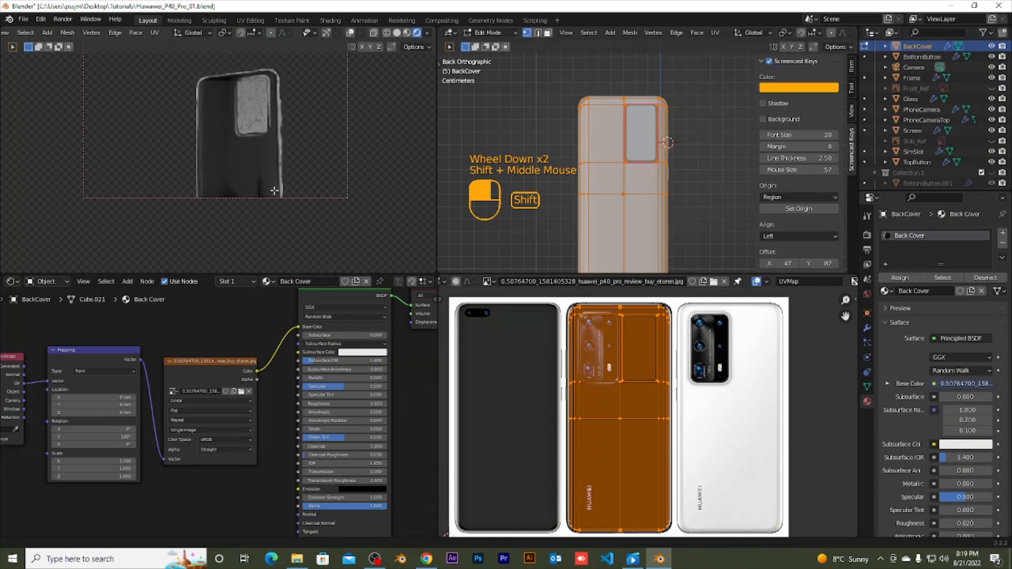
scroll(274, 191, "up", 1)
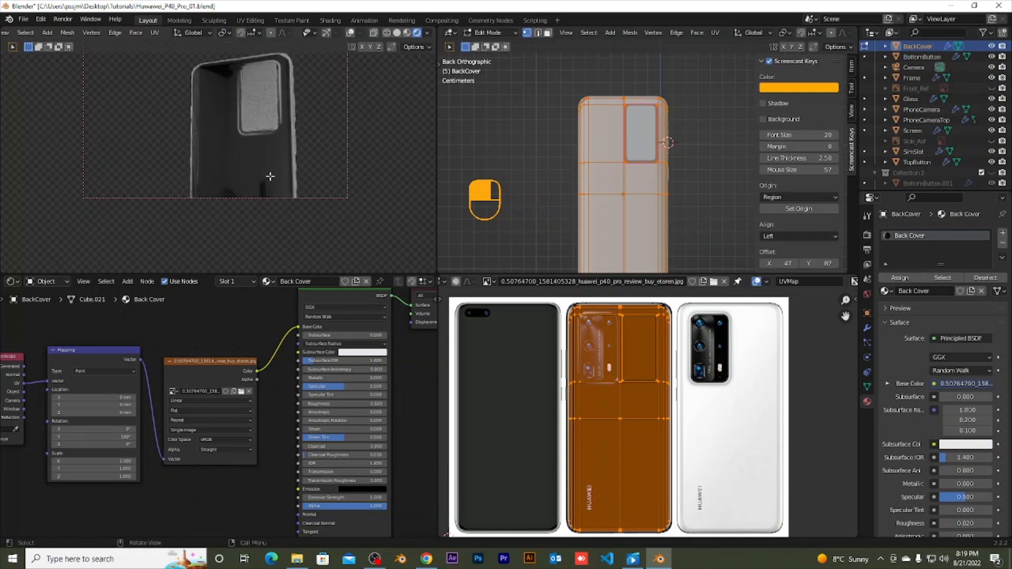
scroll(257, 132, "up", 1)
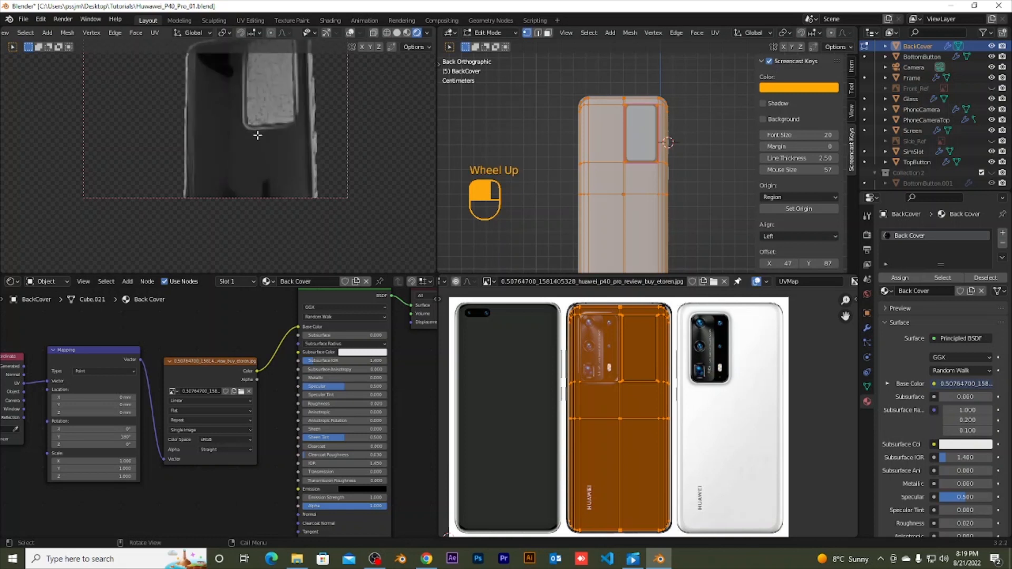
scroll(263, 144, "down", 2)
mouse_move(264, 145)
middle_mouse_down()
mouse_move(198, 137)
mouse_move(135, 109)
mouse_move(246, 136)
middle_mouse_up()
scroll(156, 122, "up", 1)
middle_click_drag(216, 88, 298, 123)
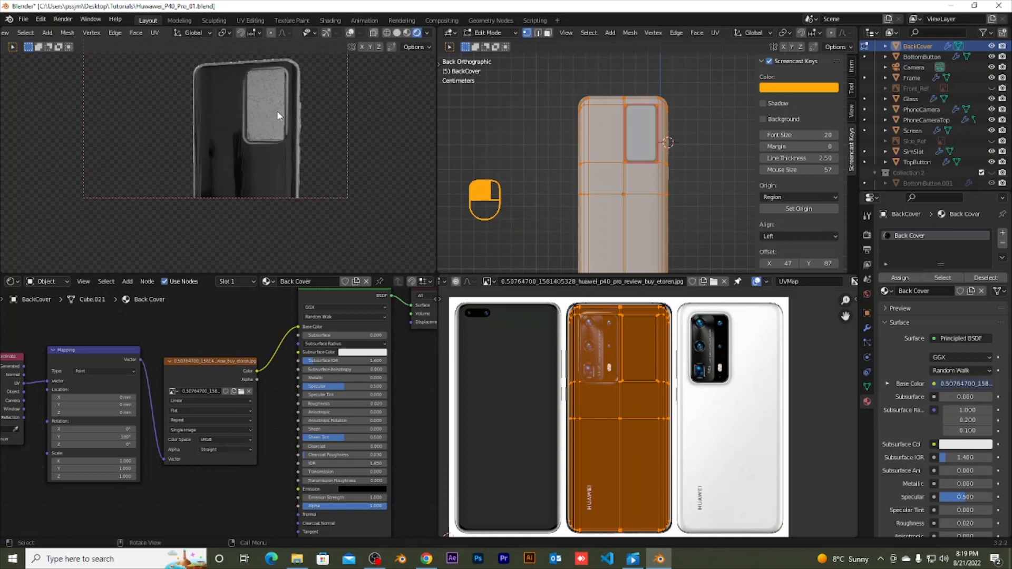
Step: Leave Edit Mode, select the PhoneCameraTop object and switch the rendered viewport to solid shading
key("Tab")
left_click(277, 111)
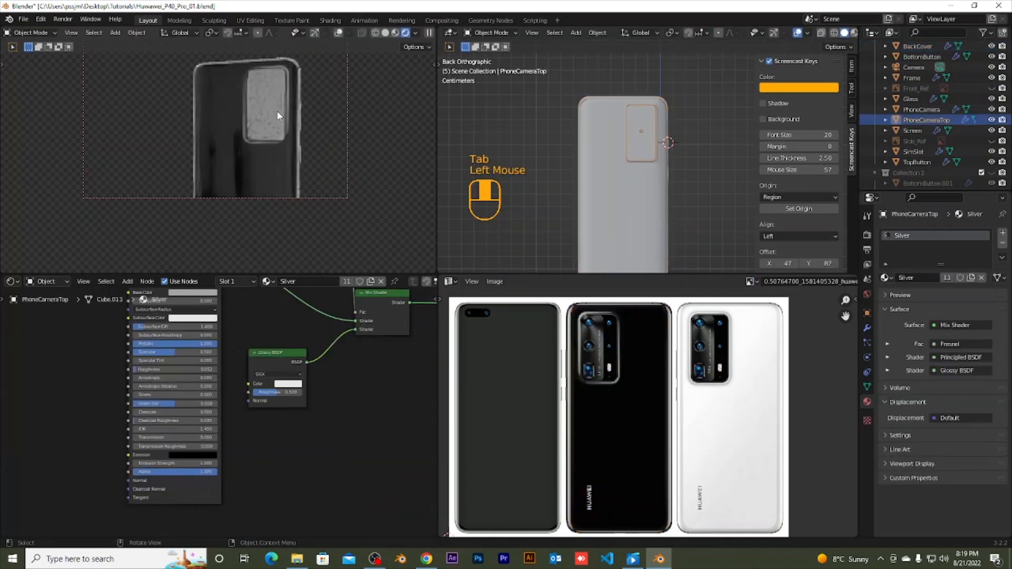
key("z")
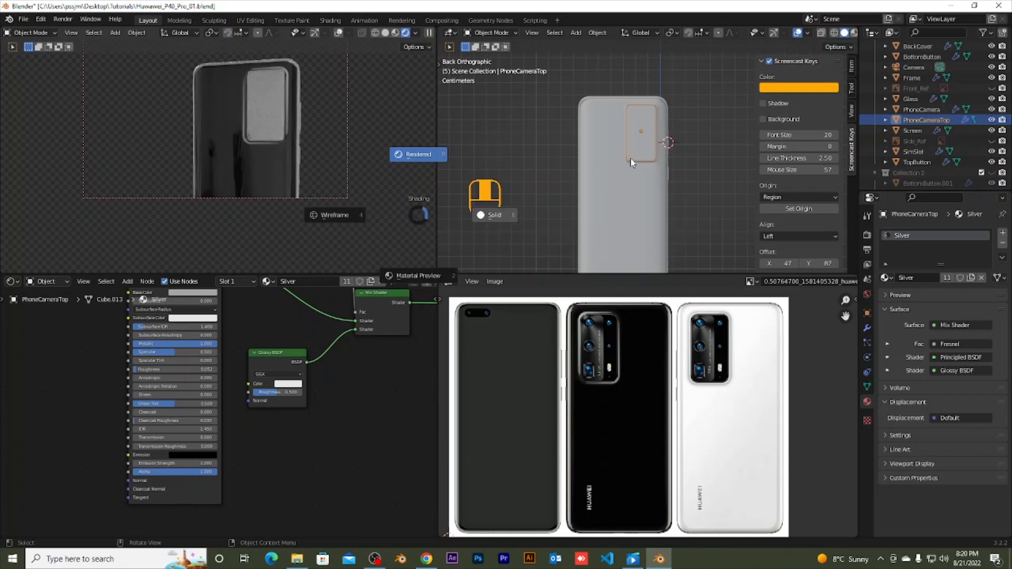
left_click(702, 185)
Step: Examine the camera module's rim and lower corner up close where they meet the back cover
scroll(702, 183, "down", 4)
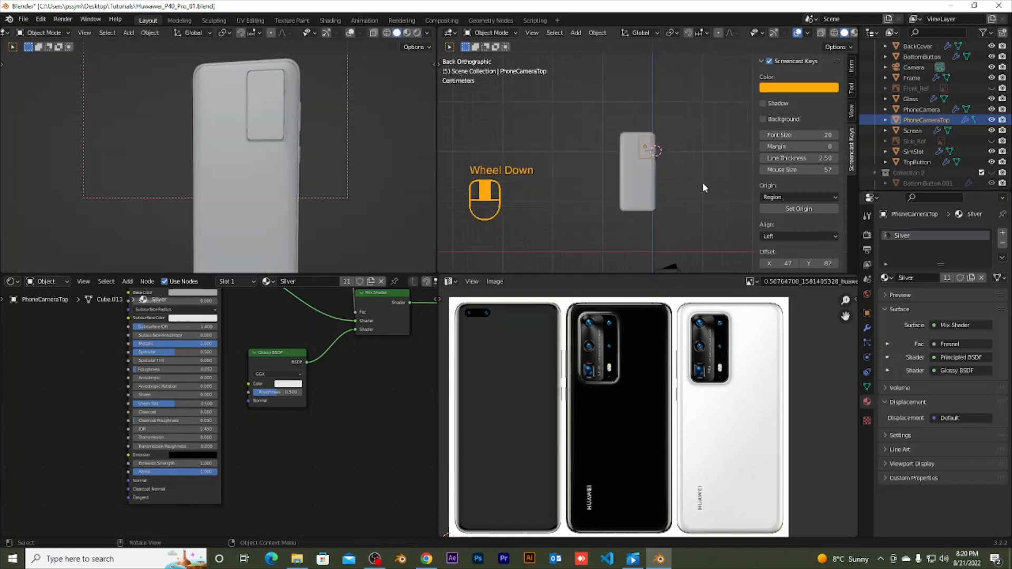
scroll(702, 187, "up", 1)
middle_click_drag(702, 187, 624, 182)
scroll(678, 163, "up", 3)
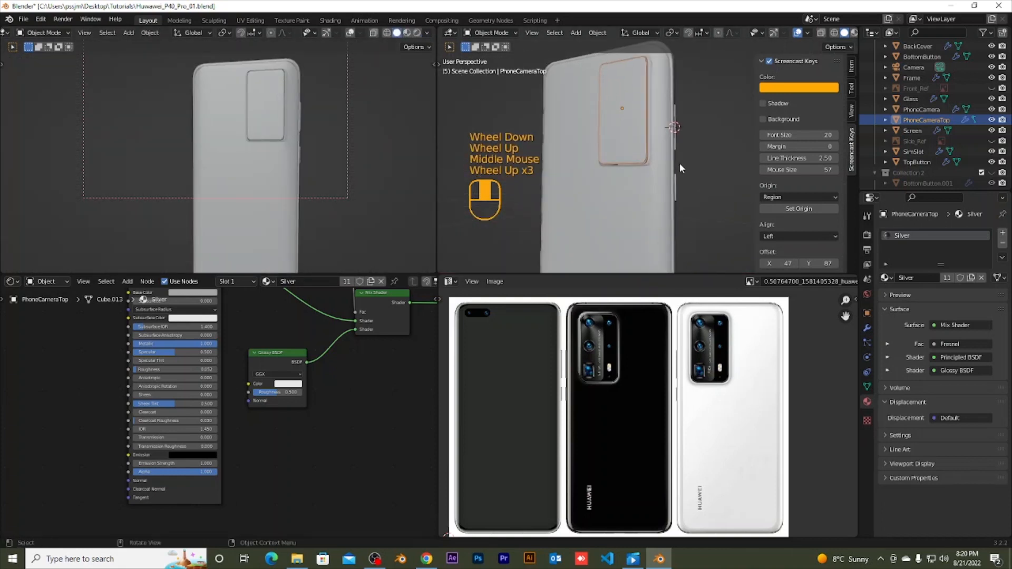
scroll(678, 163, "up", 4)
left_click(636, 196)
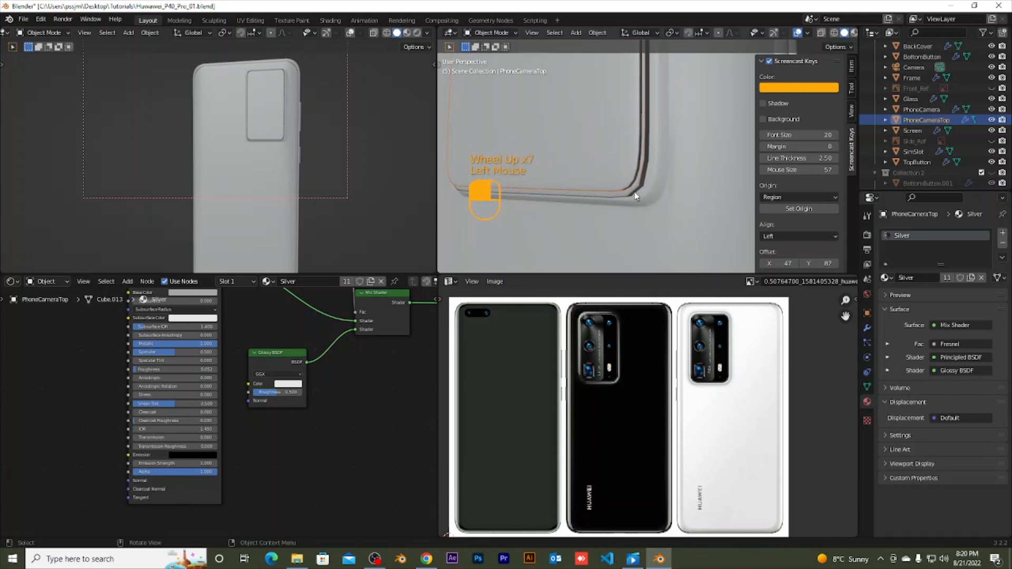
middle_click_drag(619, 193, 618, 192)
scroll(618, 192, "down", 1)
left_click(563, 158)
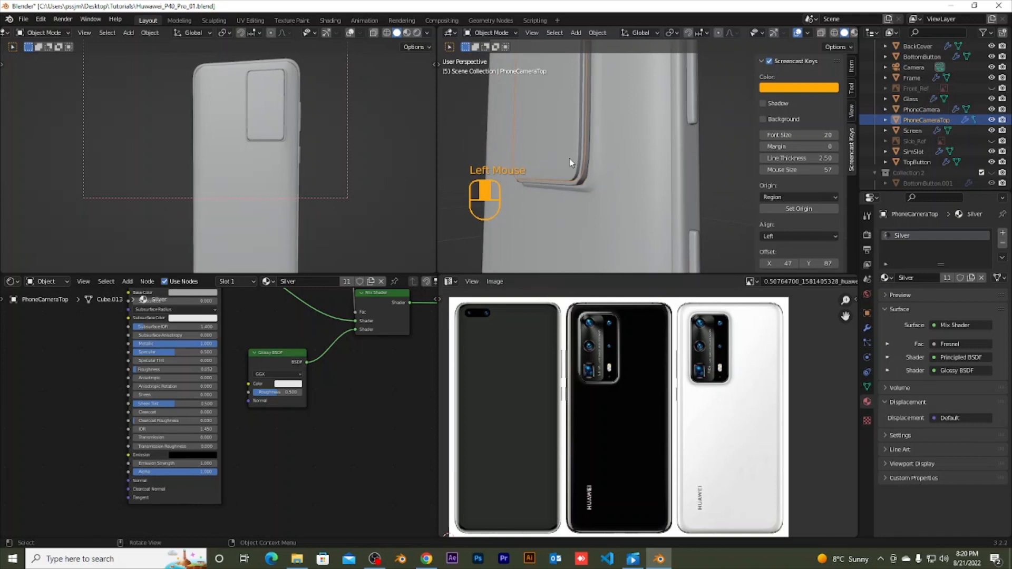
Step: Replace the Silver material on the PhoneCameraTop object with a new material named Camera
left_click(584, 176)
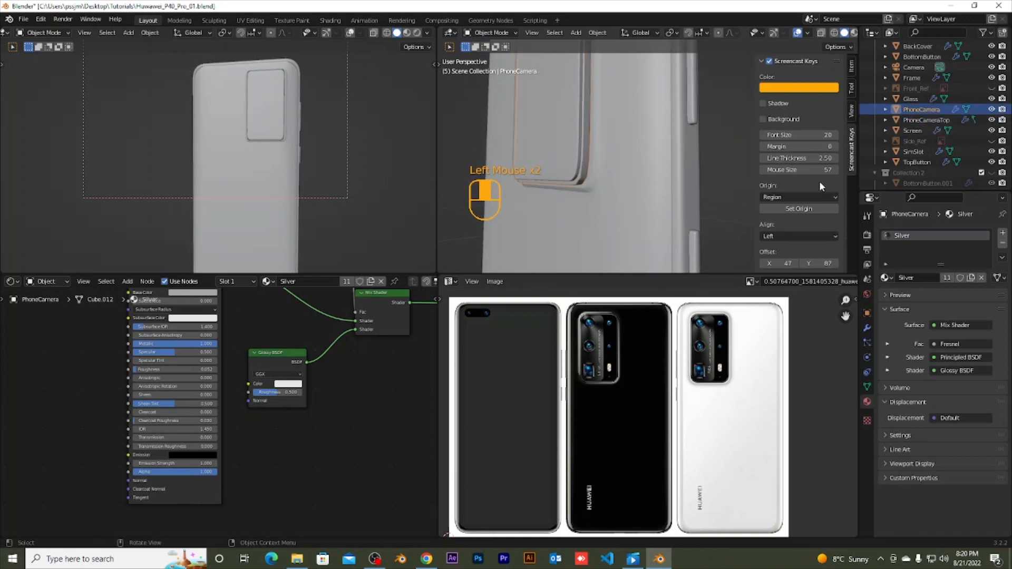
left_click(546, 159)
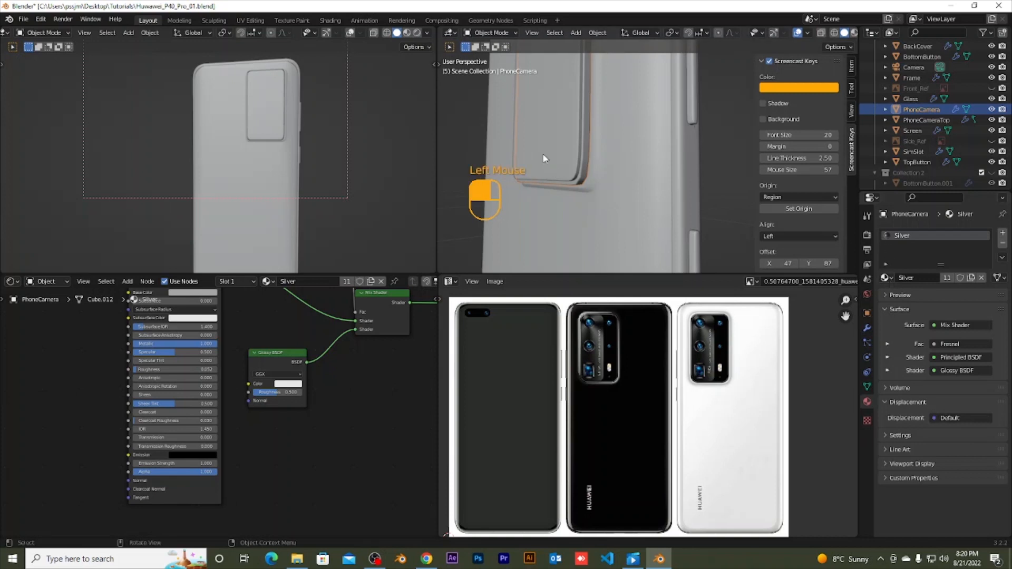
left_click(1002, 245)
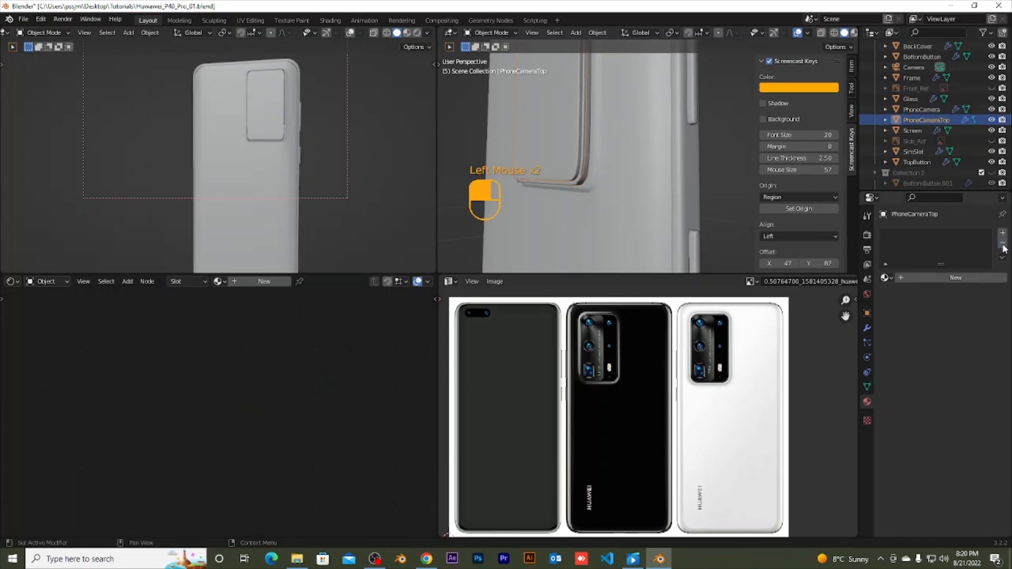
left_click(934, 277)
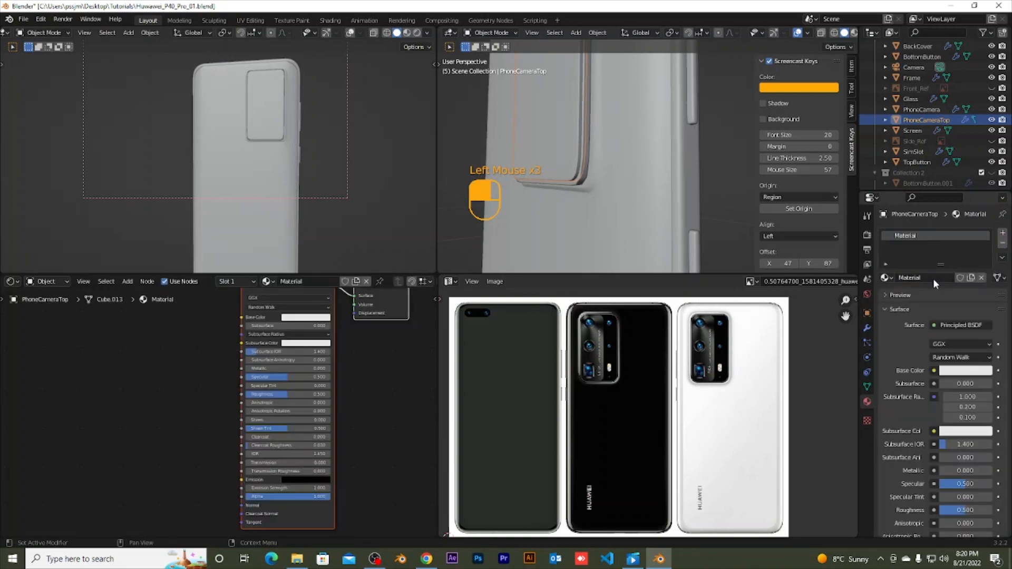
left_click(933, 279)
type("Camer")
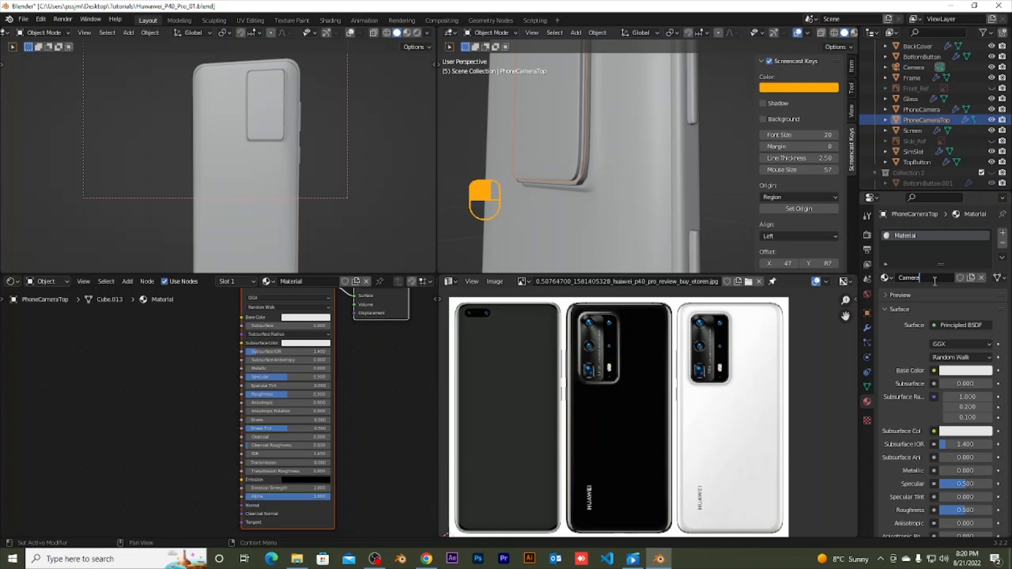
type("a")
key("Return")
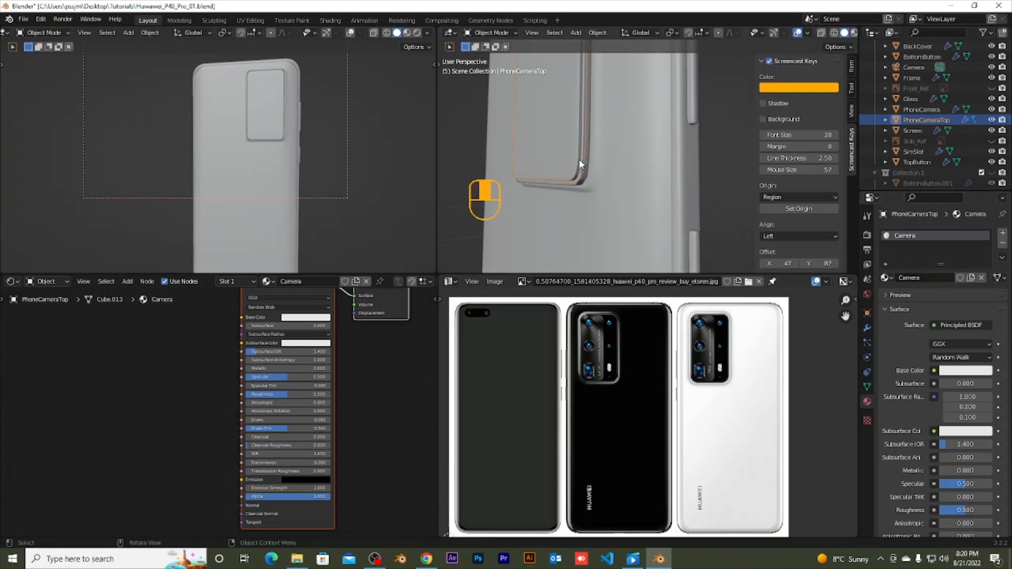
Step: Unwrap the whole PhoneCameraTop mesh with Project from View in the back orthographic view
key("ctrl+KP_1")
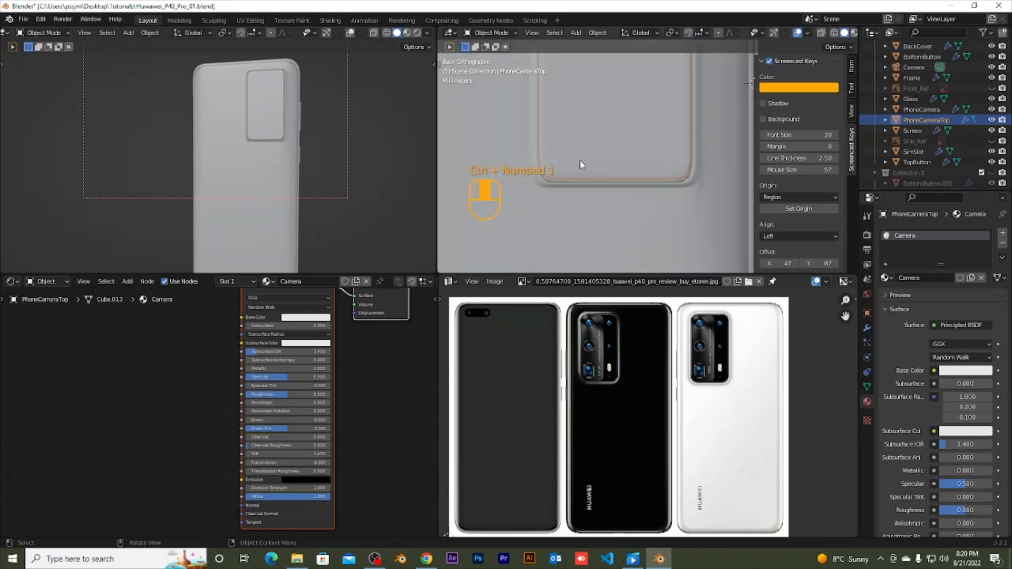
scroll(605, 131, "down", 2)
middle_click_drag(605, 131, 580, 218, "shift")
key("Tab")
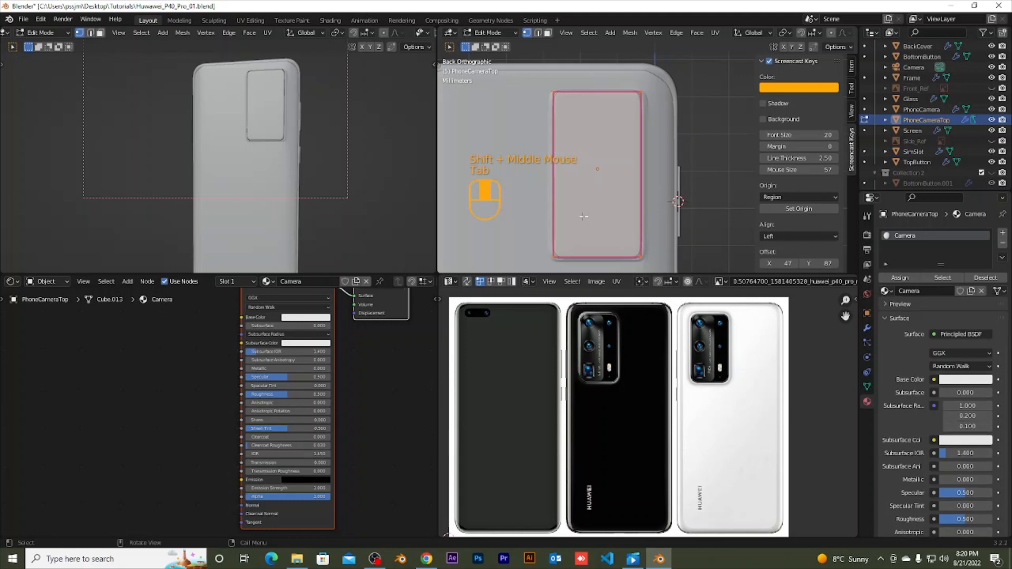
key("a")
key("a")
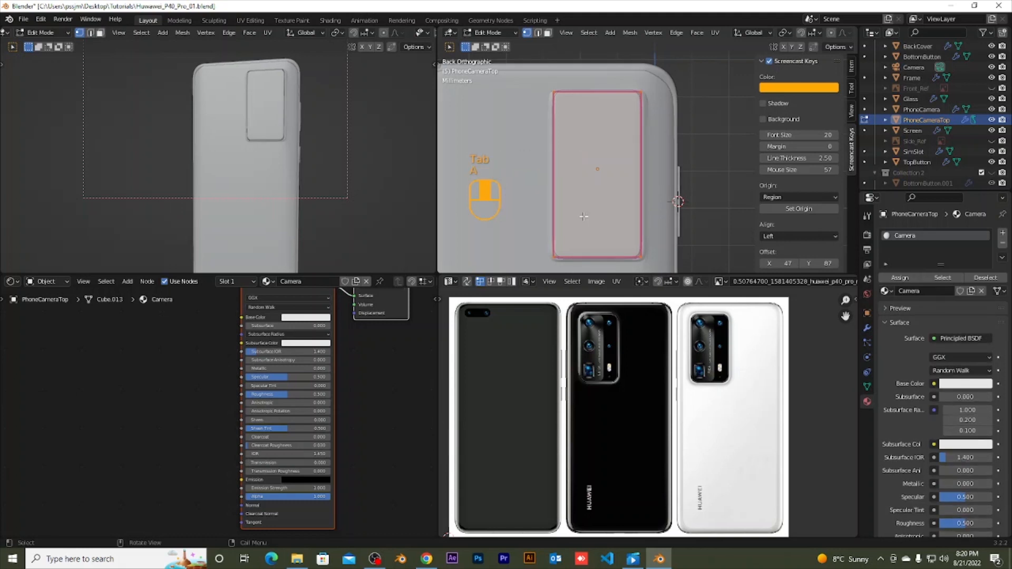
left_click(639, 190)
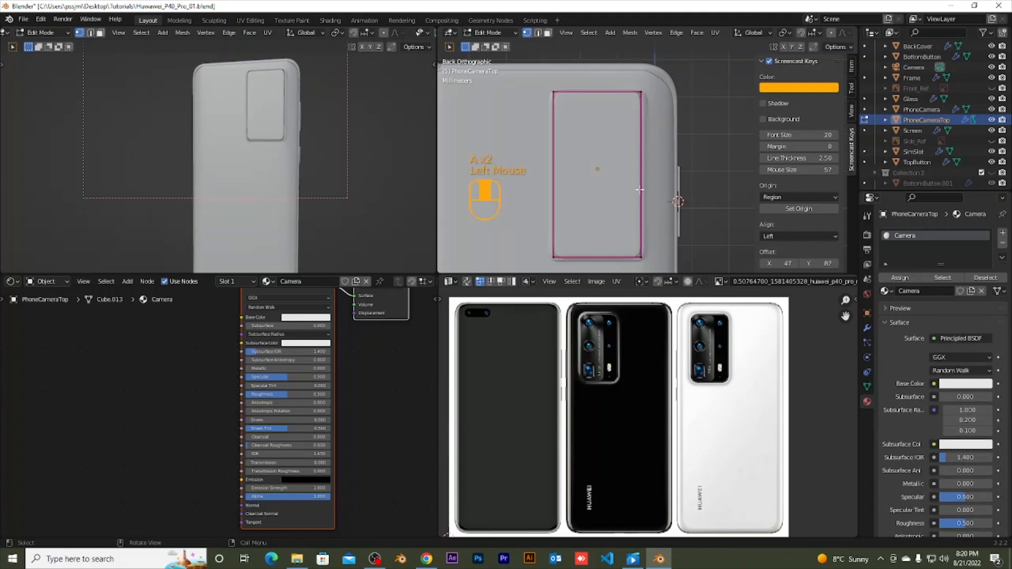
key("a")
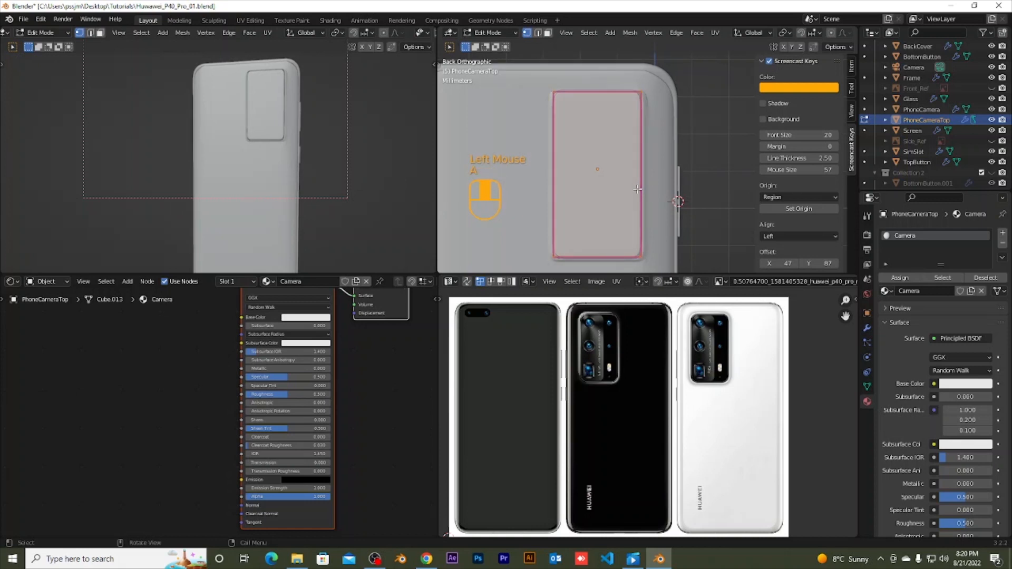
key("u")
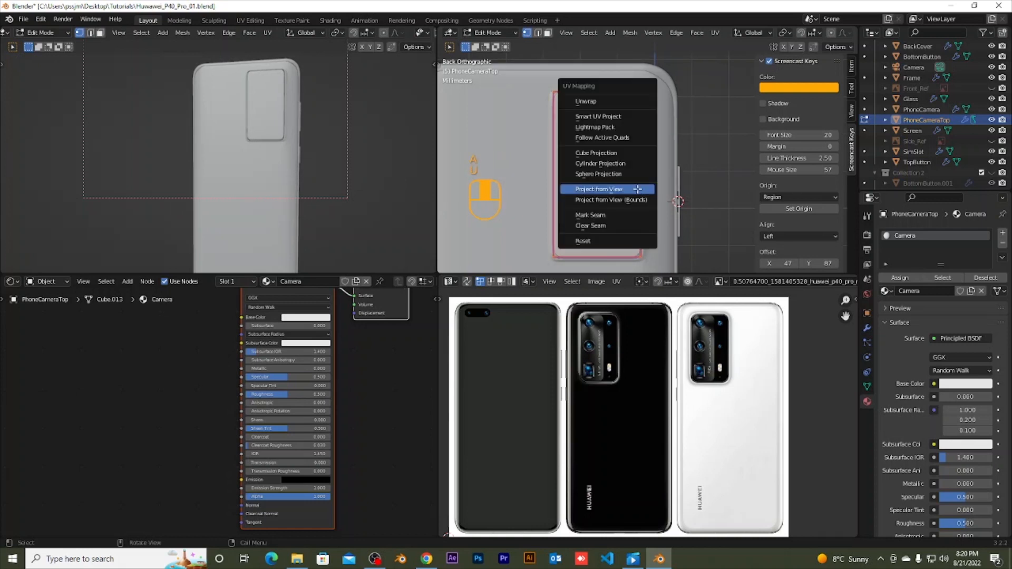
left_click(639, 191)
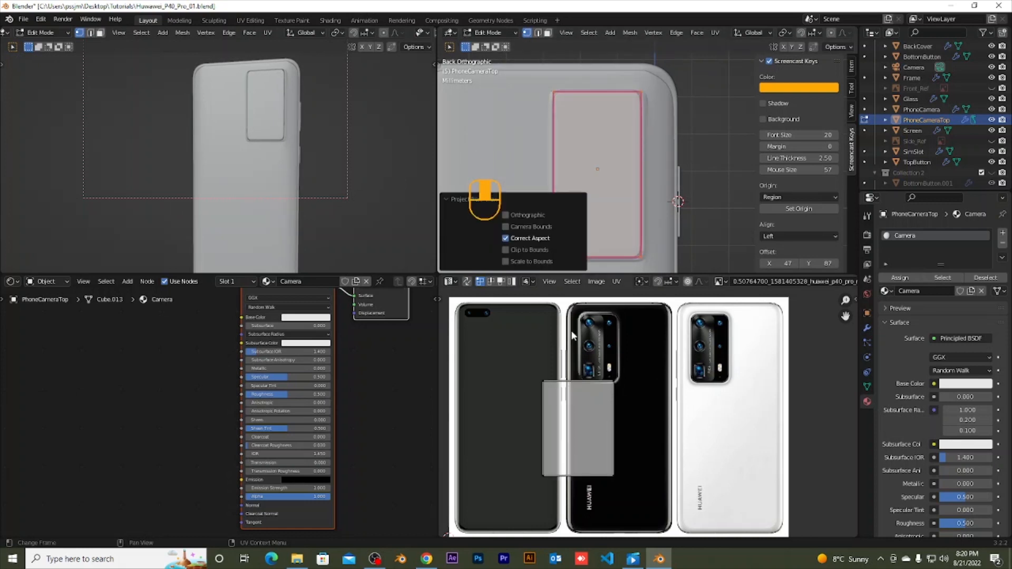
Step: Unlink the current image in the UV editor and open ReferenceGrid.jpg from the References folder instead
scroll(763, 281, "down", 2)
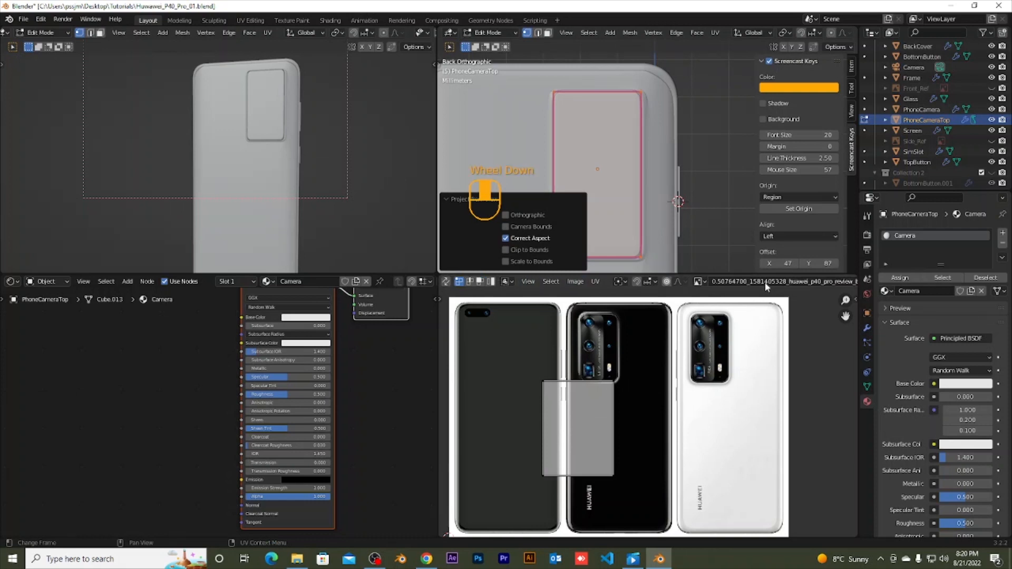
scroll(764, 282, "down", 2)
left_click(775, 282)
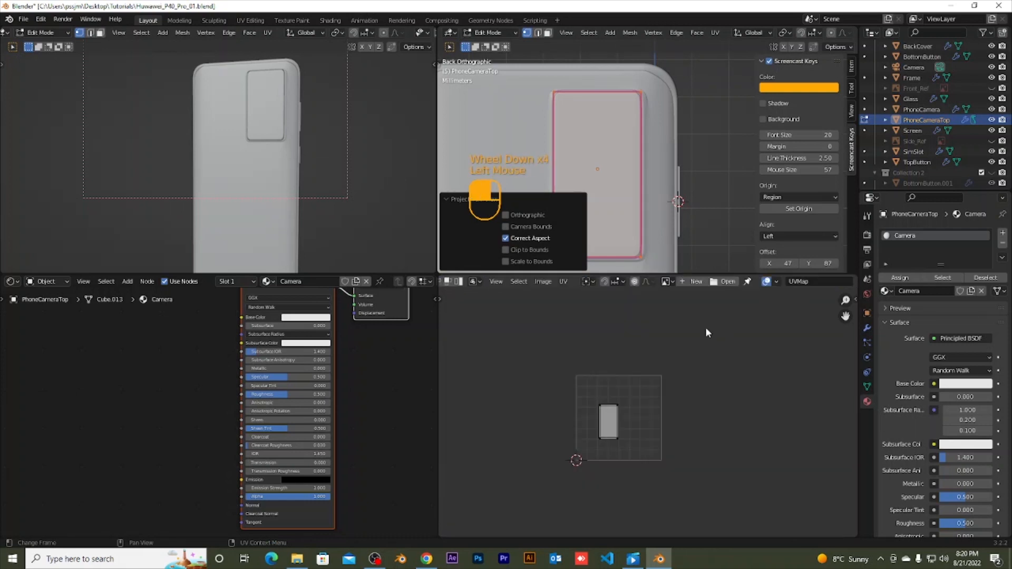
left_click(728, 282)
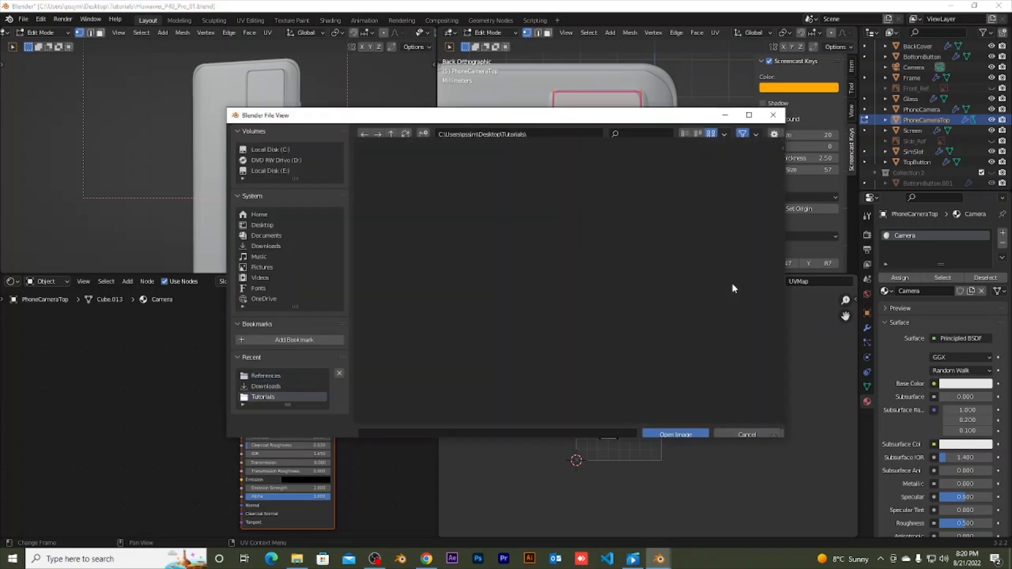
left_click(634, 192)
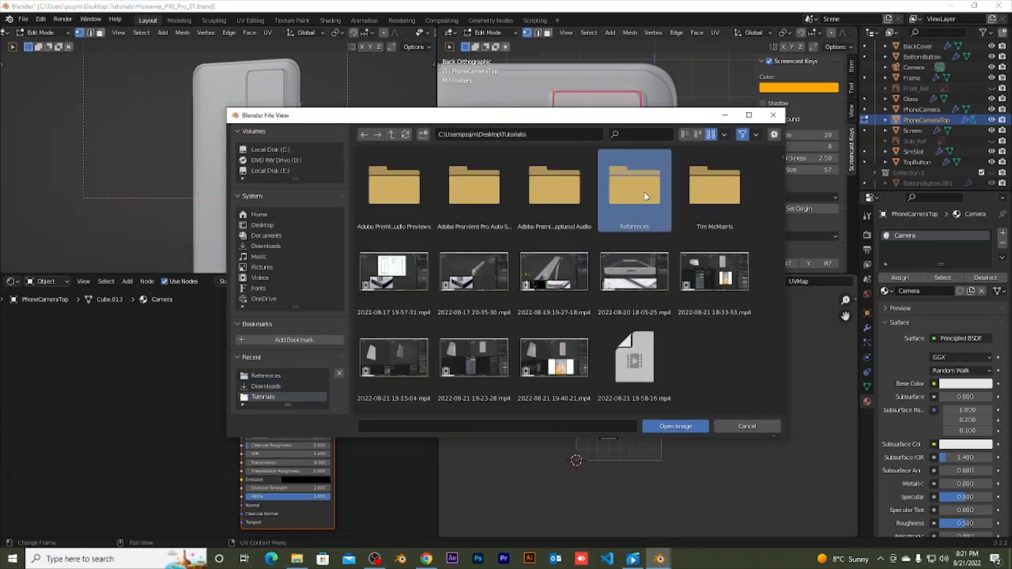
double_click(636, 200)
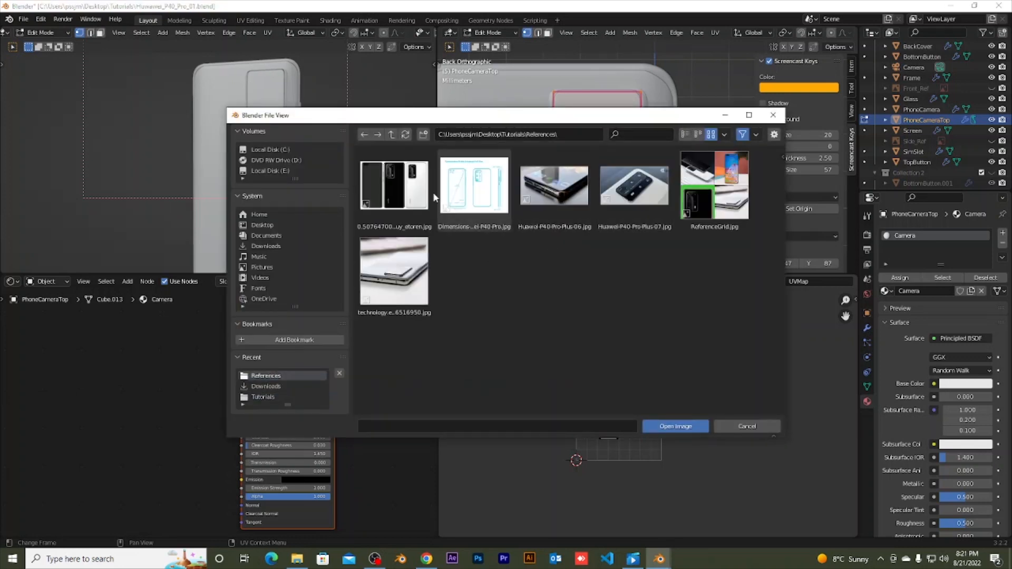
left_click(704, 203)
left_click(679, 425)
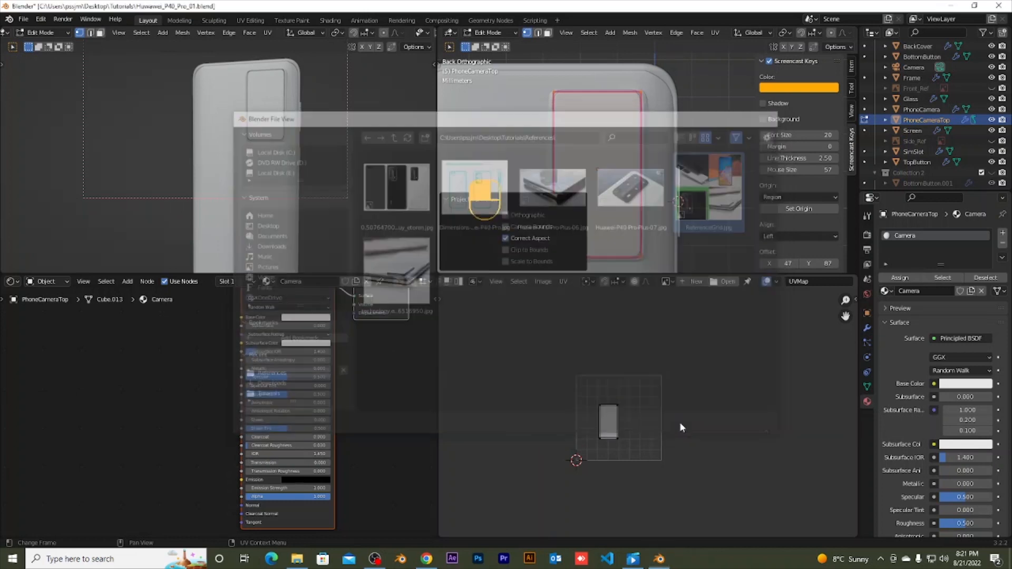
Step: Move the whole UV island over the black phone's camera module in the reference grid and scale it down roughly to fit
scroll(678, 404, "down", 2)
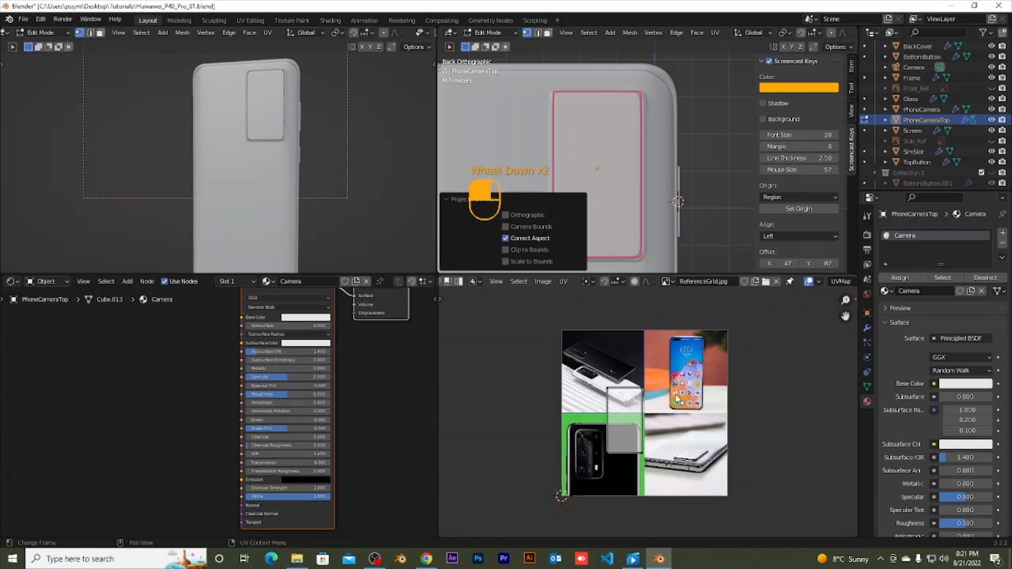
middle_click_drag(676, 399, 700, 350)
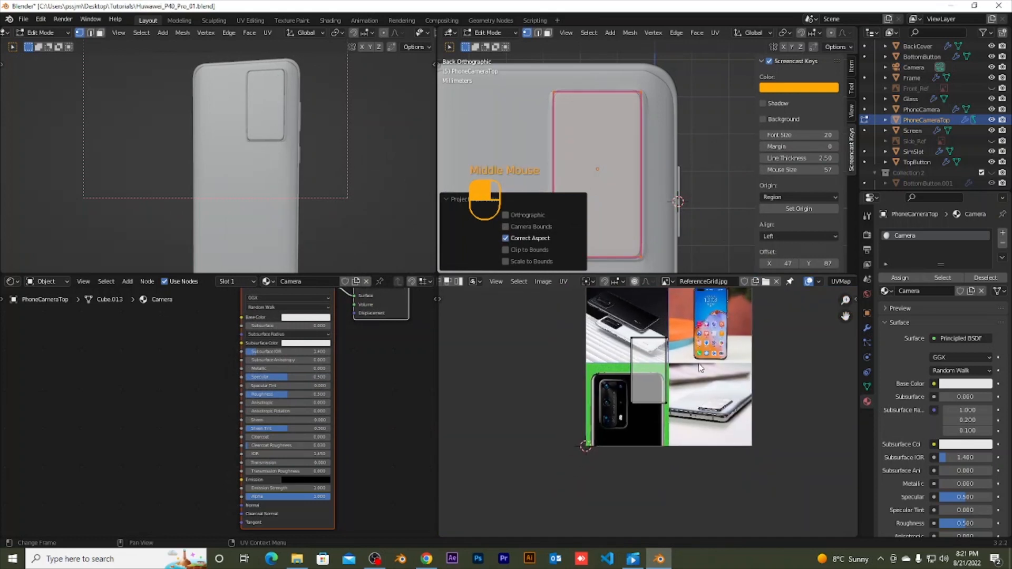
scroll(702, 377, "up", 1)
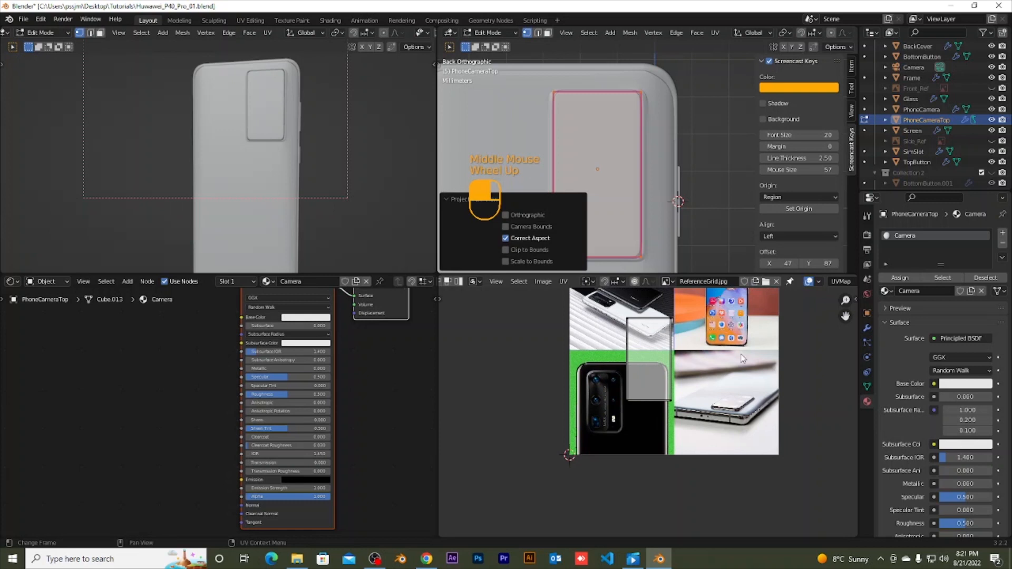
key("a")
key("g")
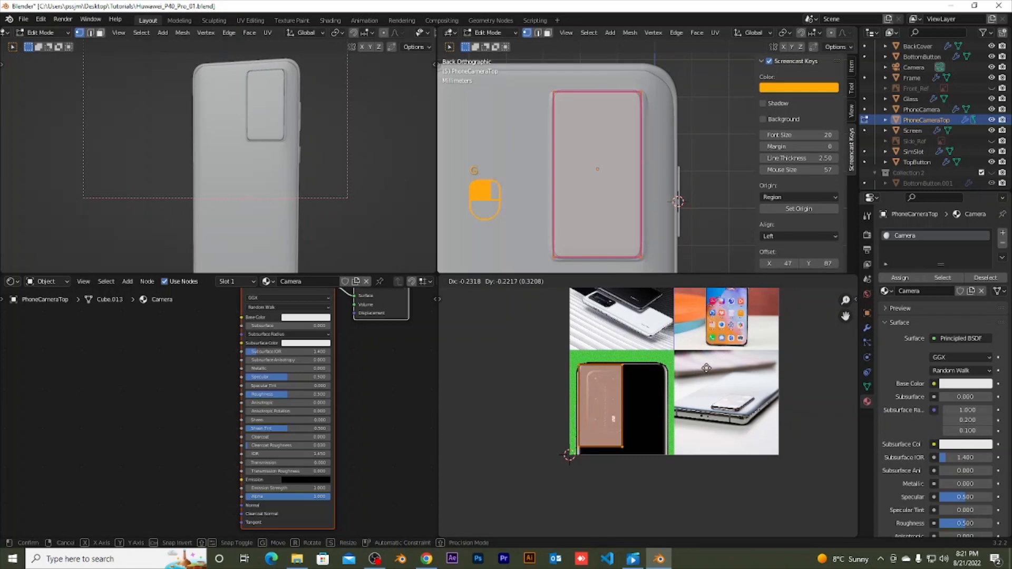
left_click(706, 368)
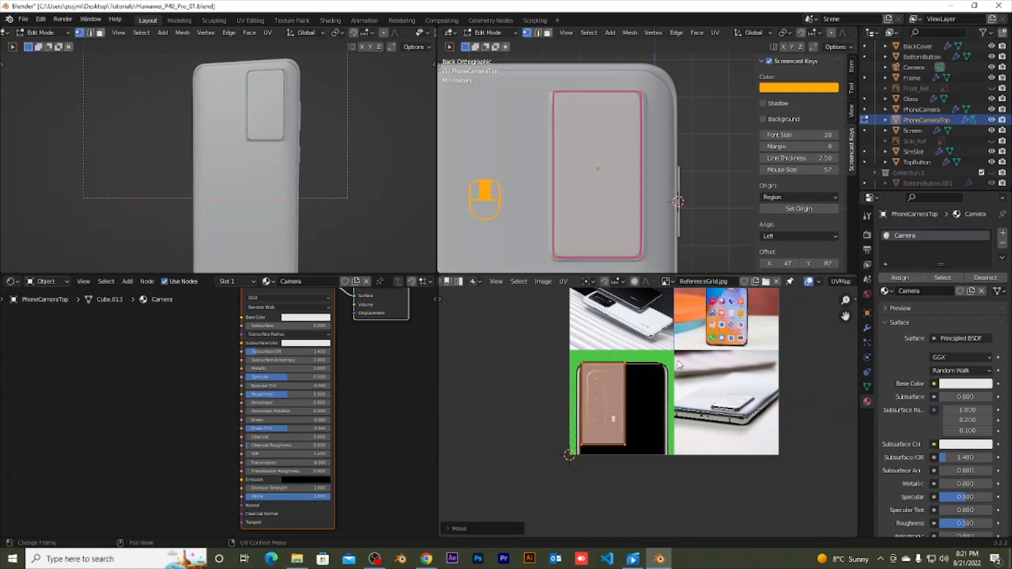
key("s")
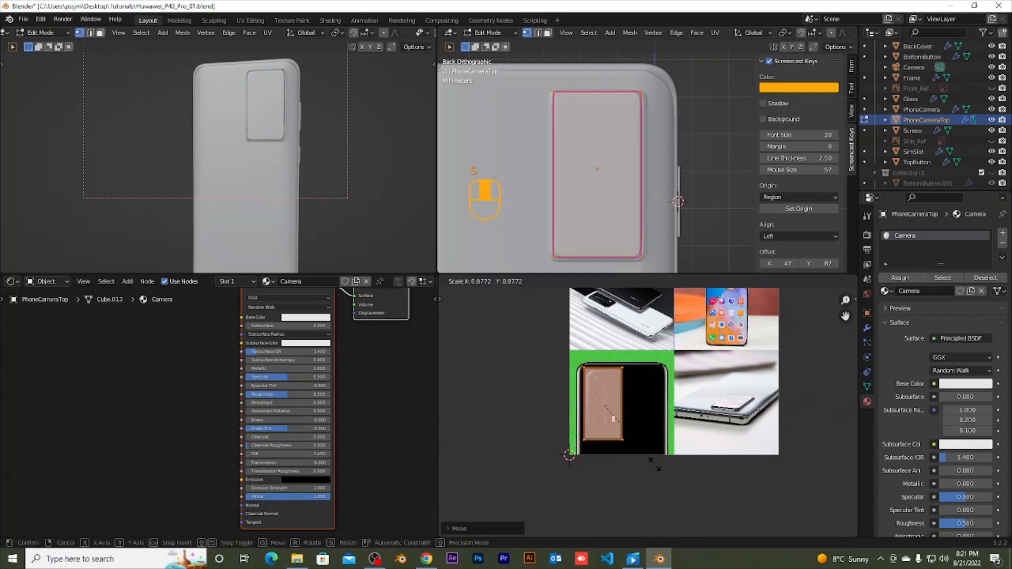
left_click(663, 454)
Step: Shrink the UV island further, to about 0.95 of its size, to match the camera module's outline
scroll(663, 454, "up", 4)
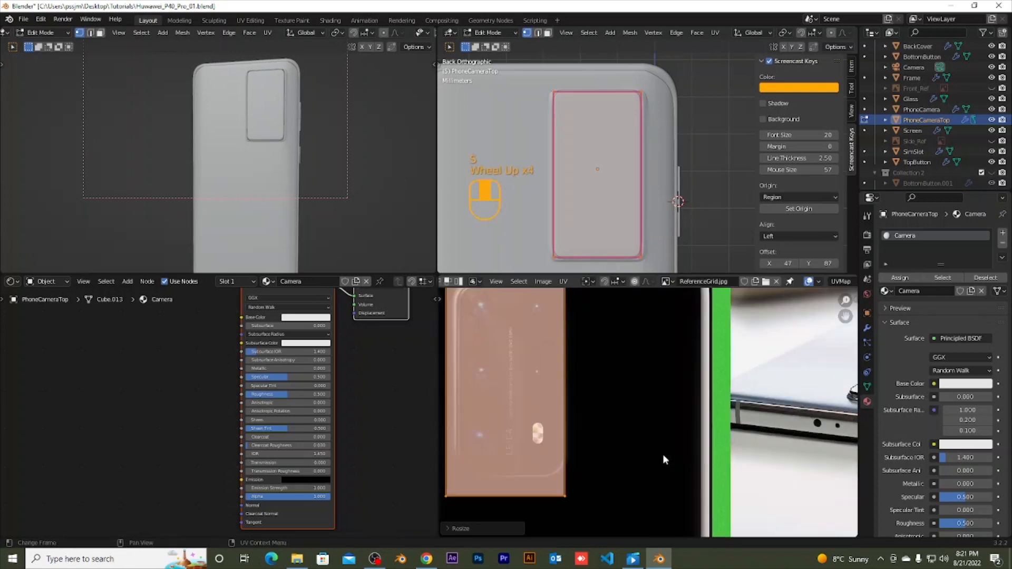
key("s")
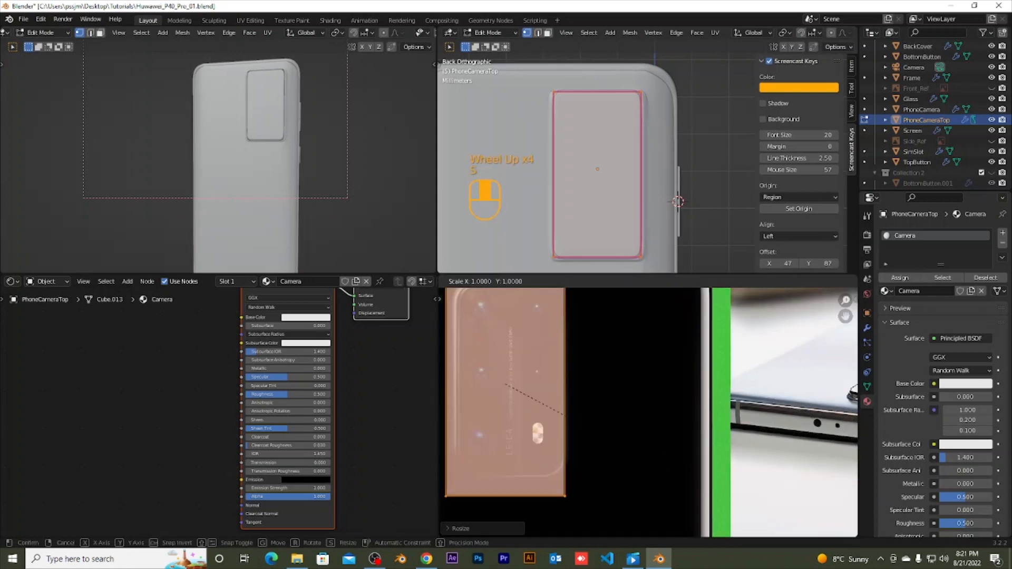
left_click(664, 465)
scroll(677, 464, "down", 2)
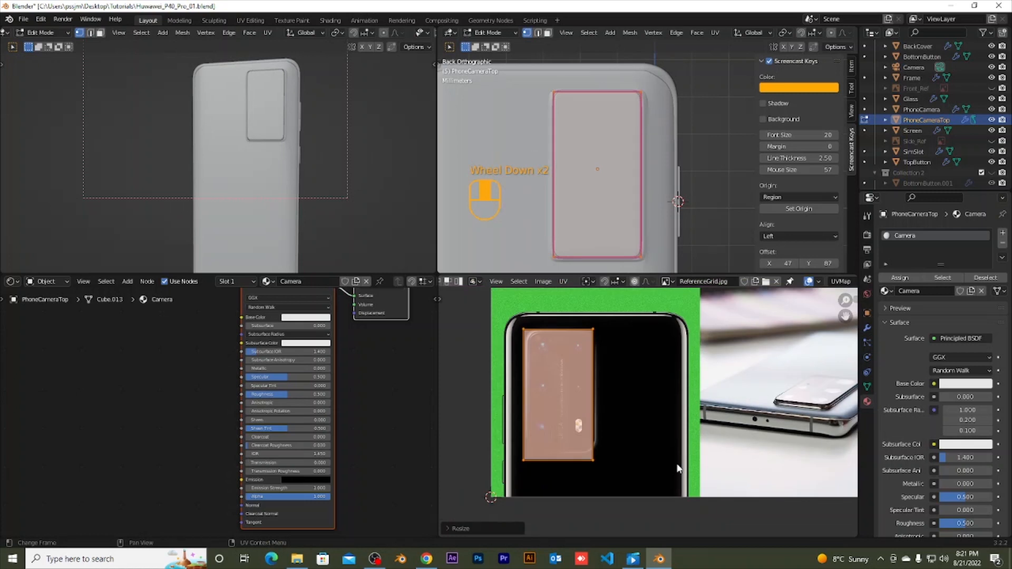
key("s")
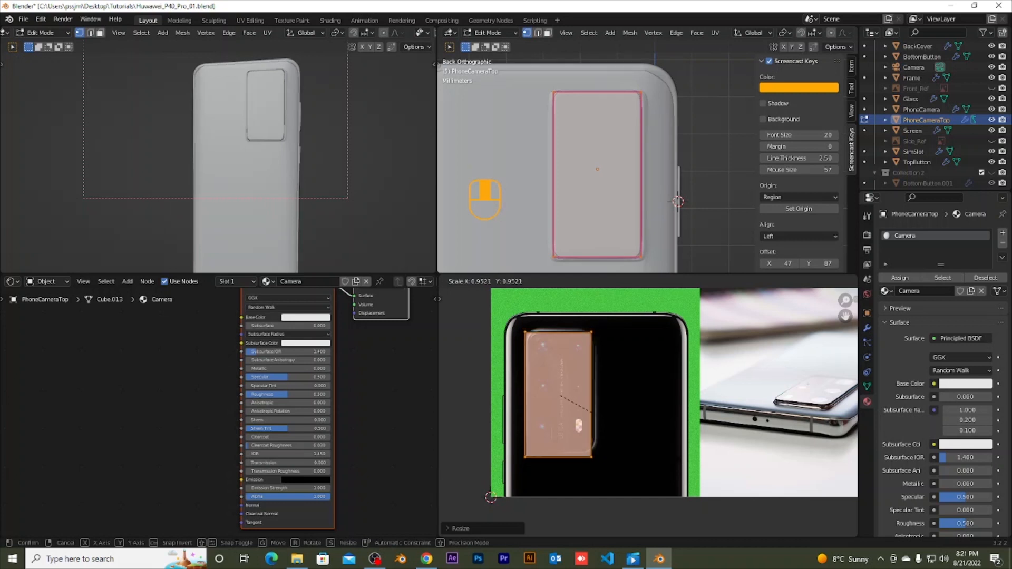
left_click(706, 474)
Step: Widen the UV island slightly along X and shift it along X to line up with the camera module's sides
key("s")
key("x")
key("g")
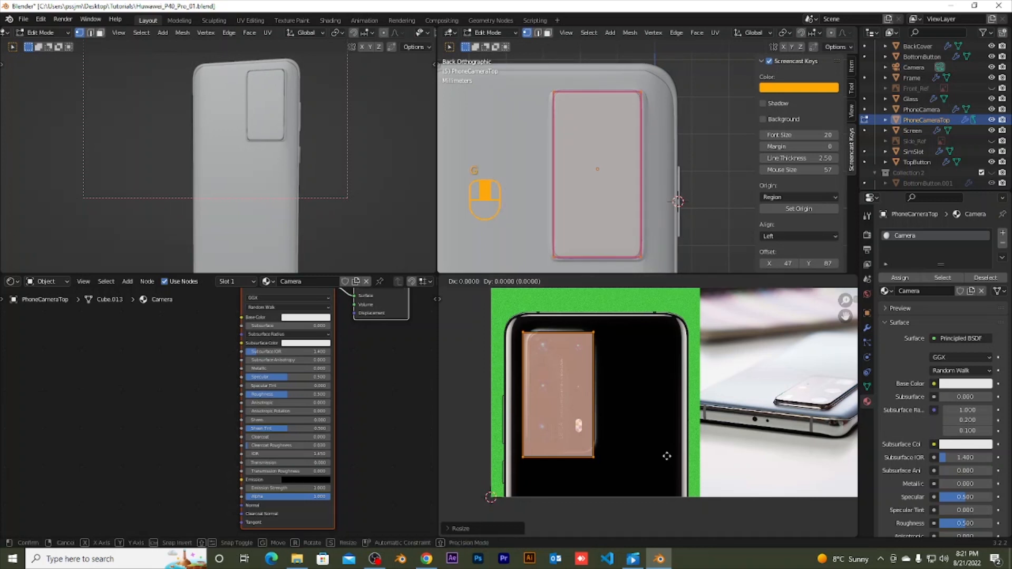
key("x")
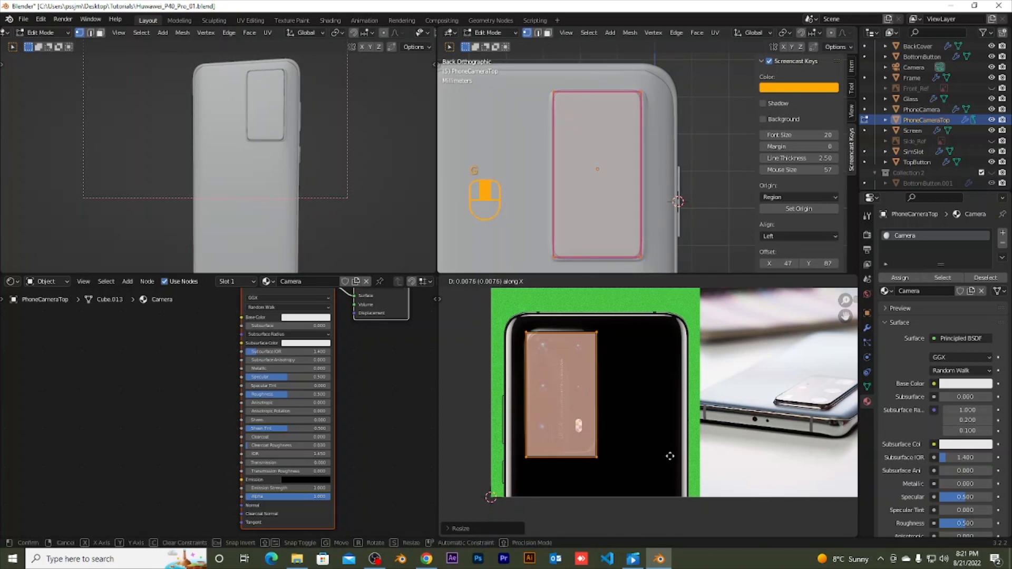
left_click(671, 460)
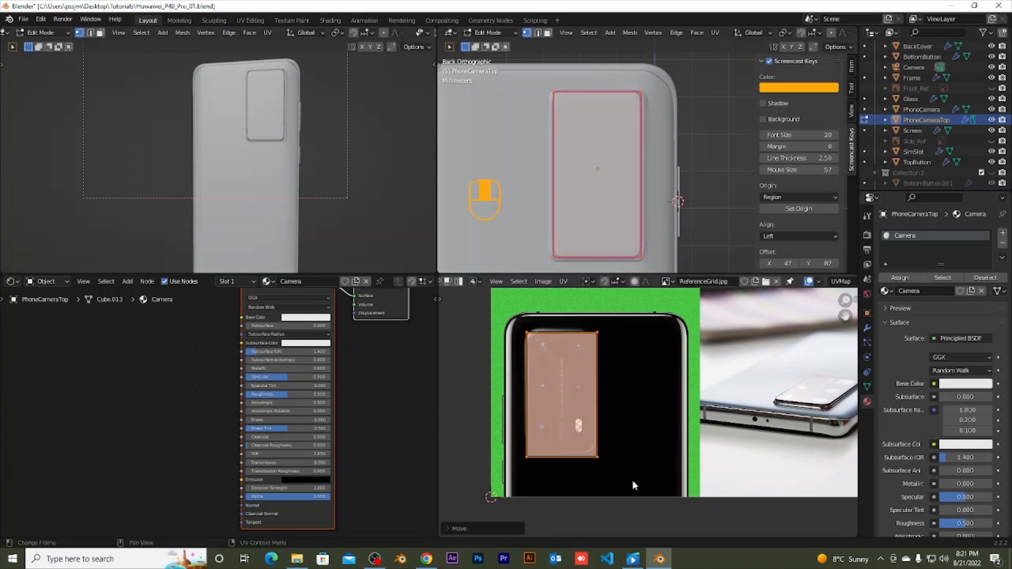
Step: Move the UV island up along Y and shrink it along Y to about 0.97 to match the camera module's height
key("g")
key("y")
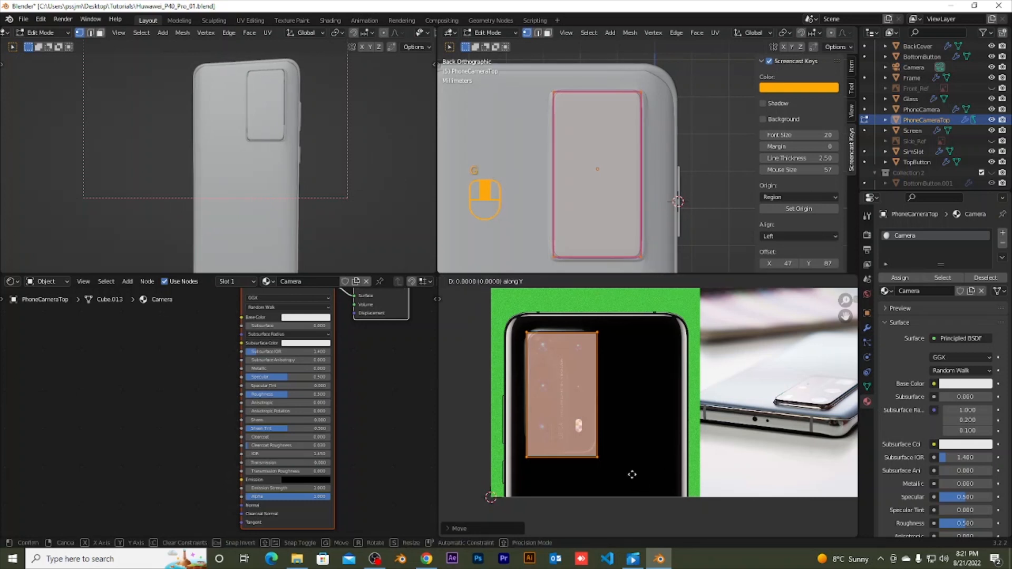
left_click(632, 473)
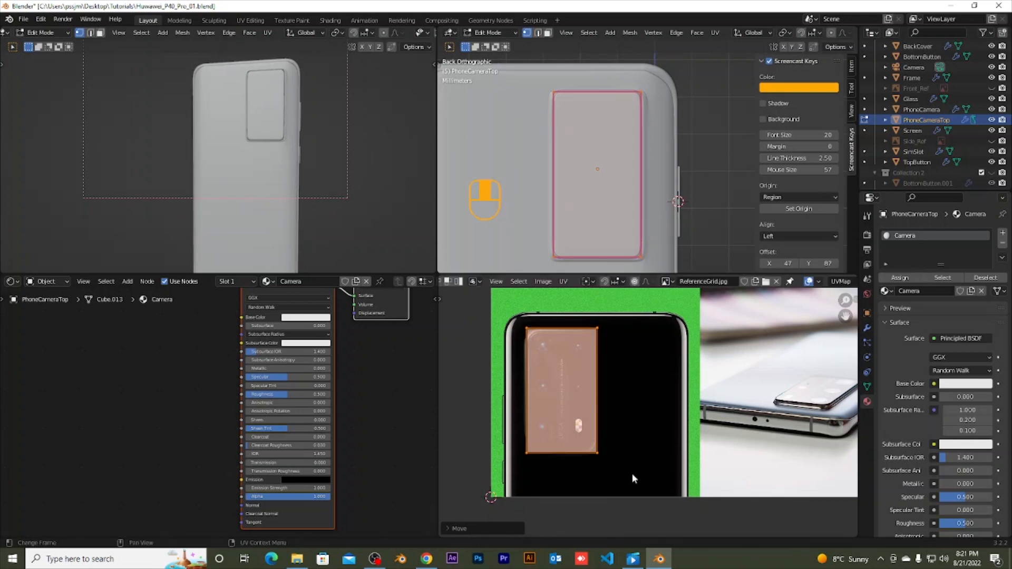
key("s")
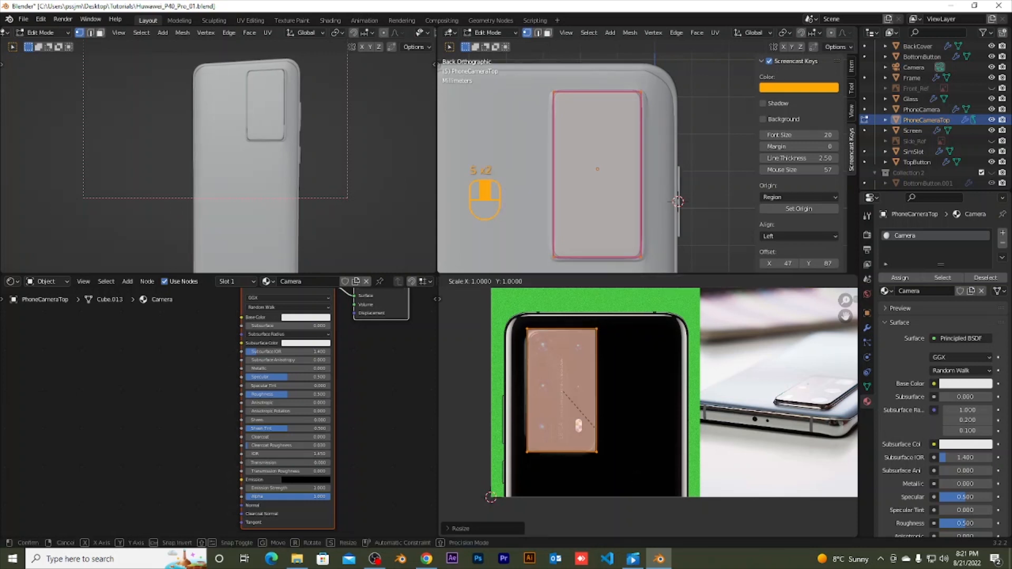
key("s")
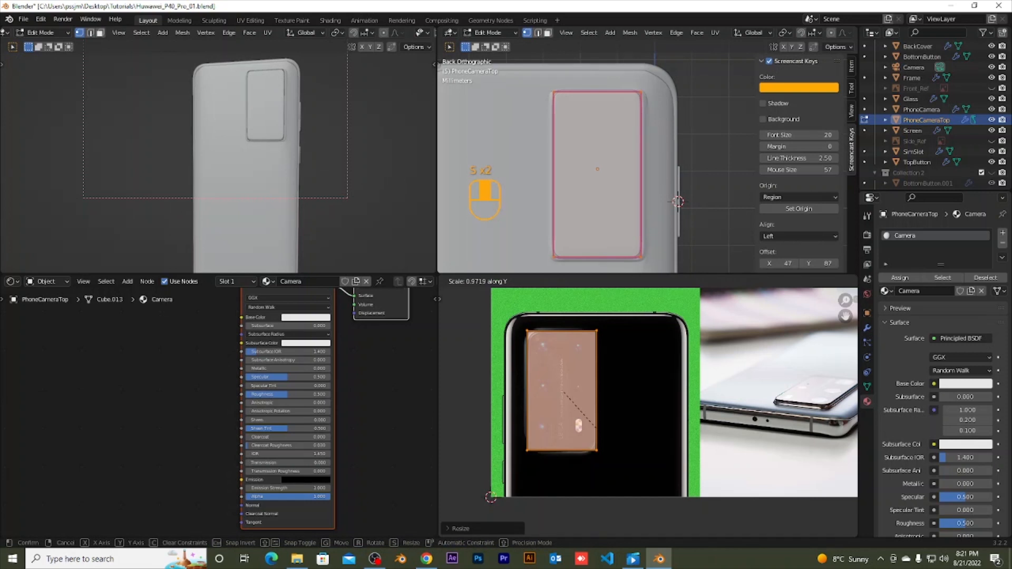
left_click(672, 478)
Step: Scale the whole UV island to about 0.93, then back up by about 1.02, to sit inside the camera module's rim
scroll(671, 475, "up", 2)
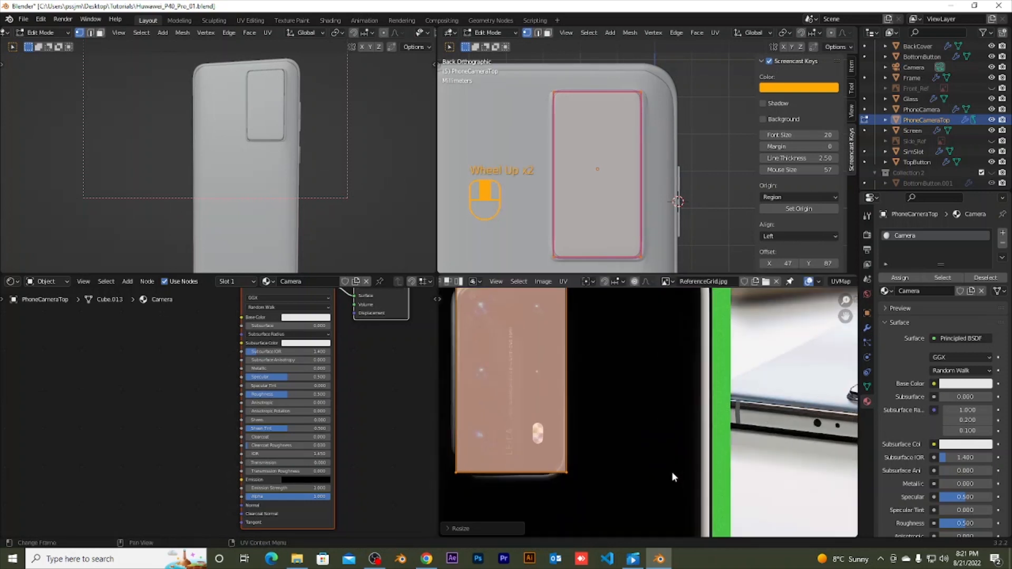
middle_click_drag(612, 404, 679, 438, "shift")
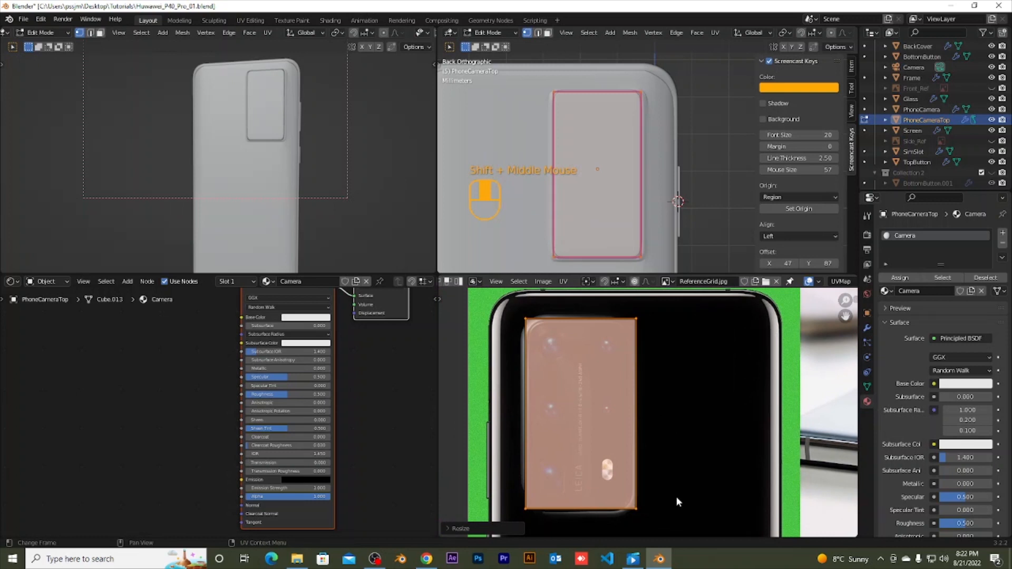
key("s")
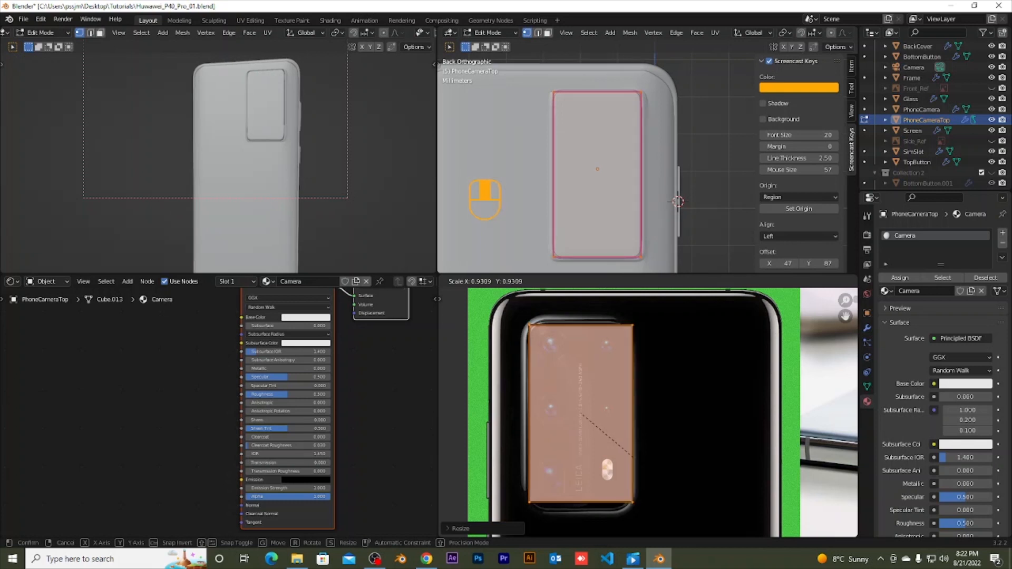
left_click(684, 493)
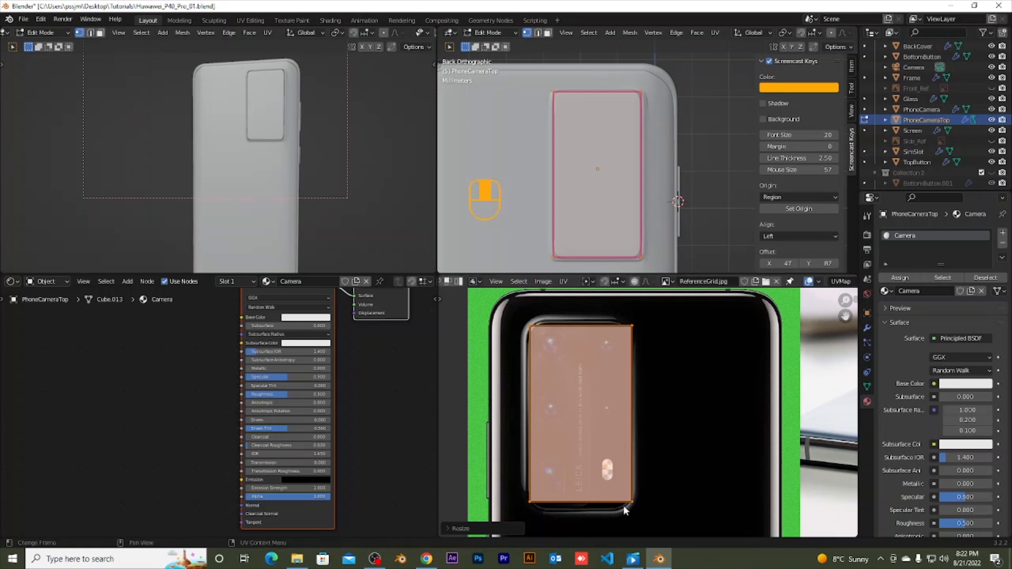
key("s")
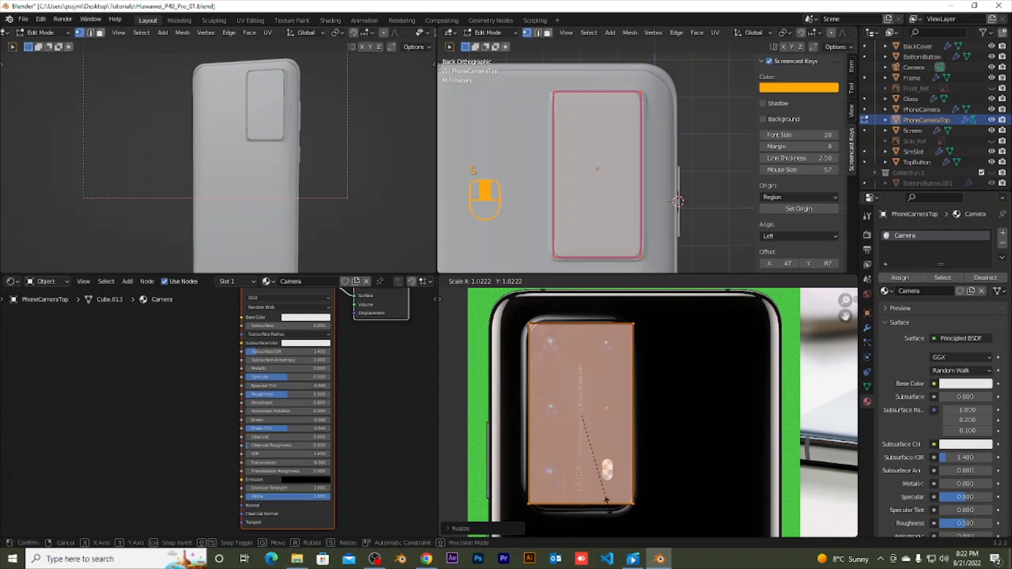
left_click(609, 505)
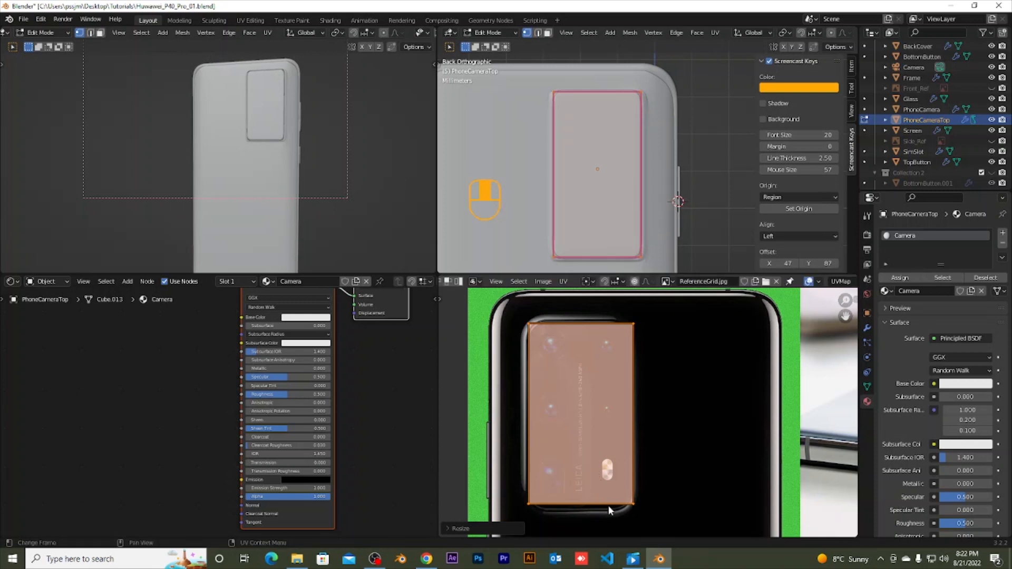
Step: Stretch the UV island along Y by about 1.02, shift it down along Y by about 0.003, and return to Object Mode
key("s")
key("y")
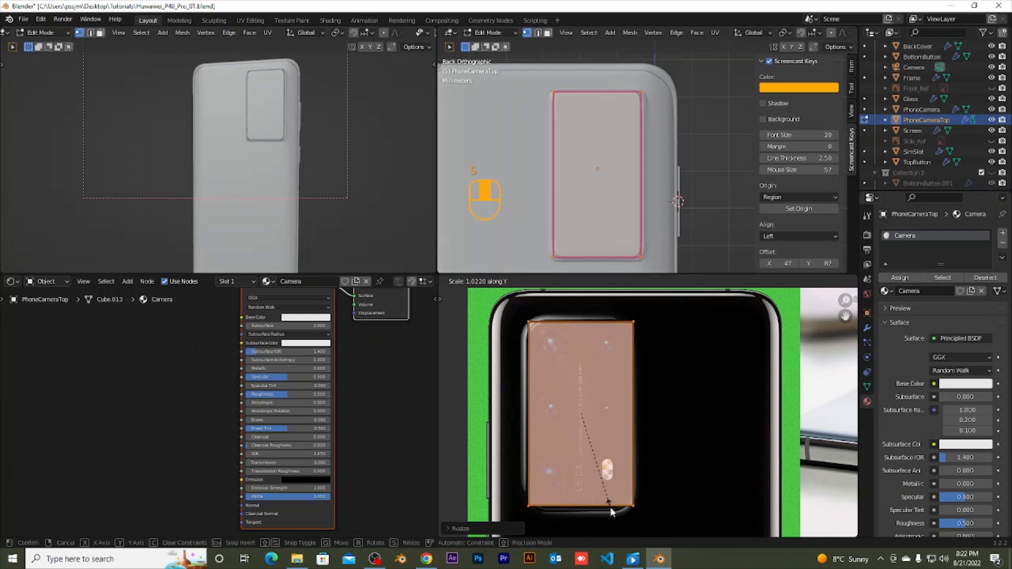
left_click(611, 511)
key("g")
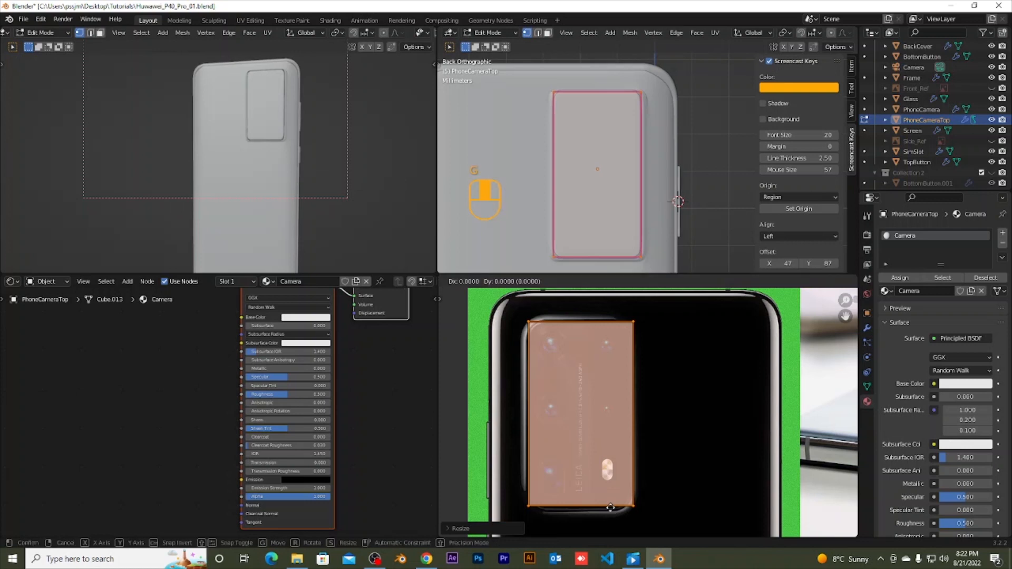
key("y")
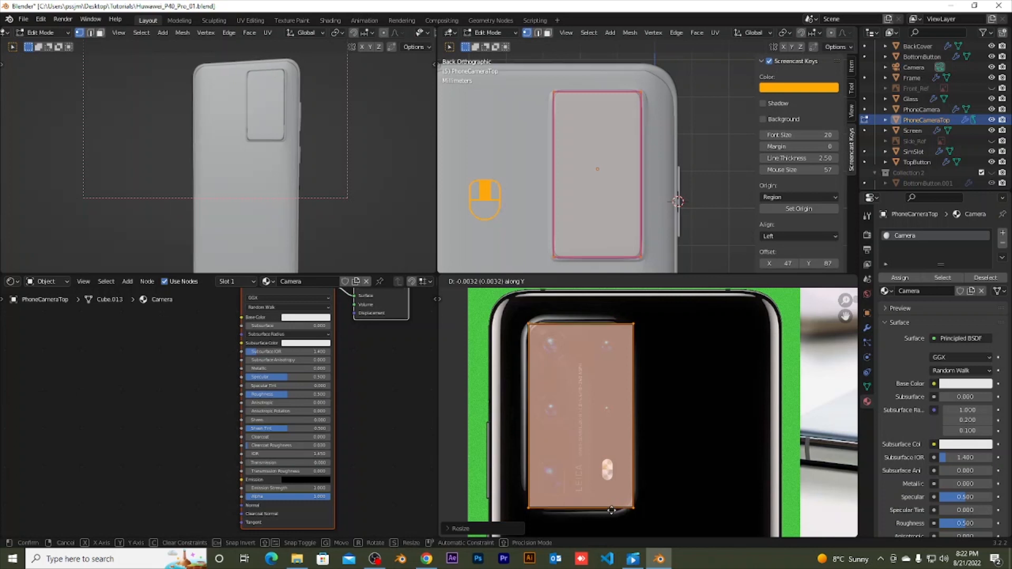
left_click(611, 510)
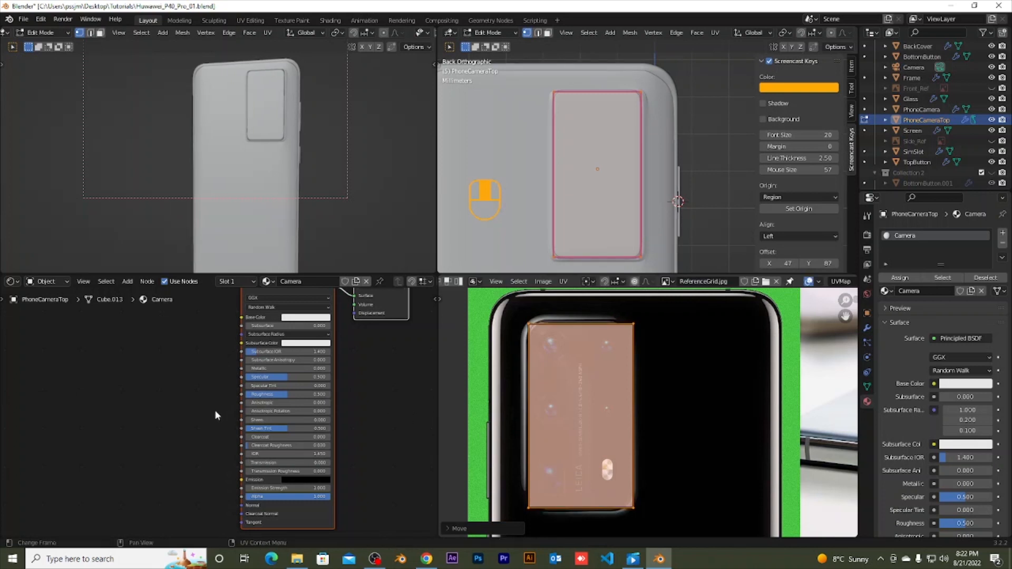
key("Tab")
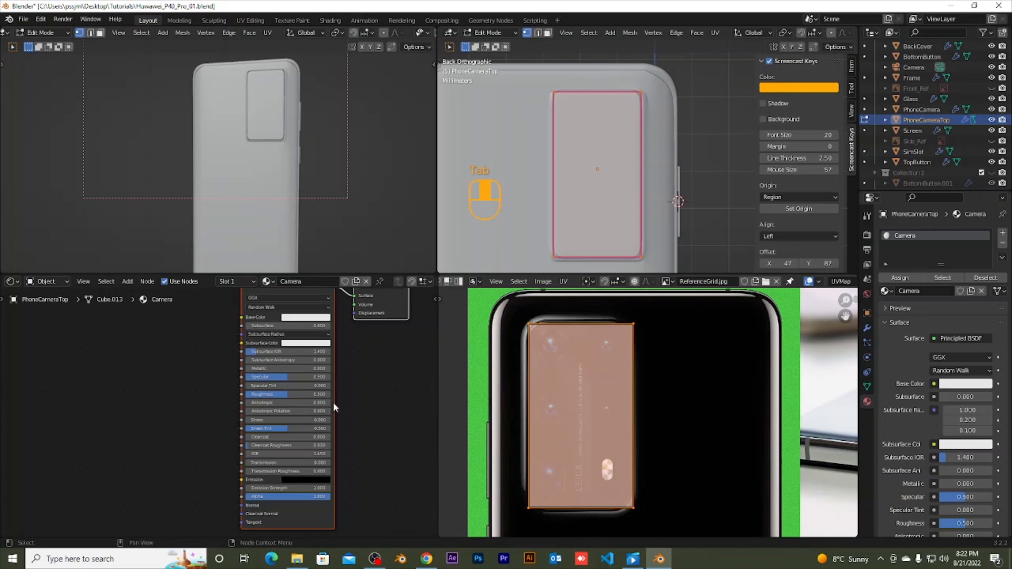
key("Tab")
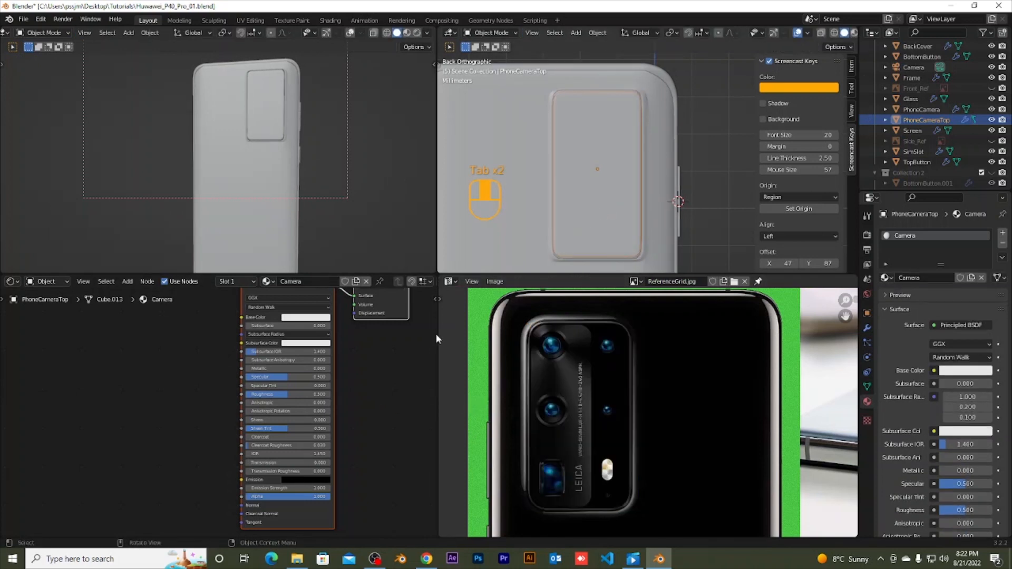
Step: Add an image texture setup with mapping to the Camera material's Principled BSDF and assign ReferenceGrid.jpg to it
scroll(335, 402, "down", 2)
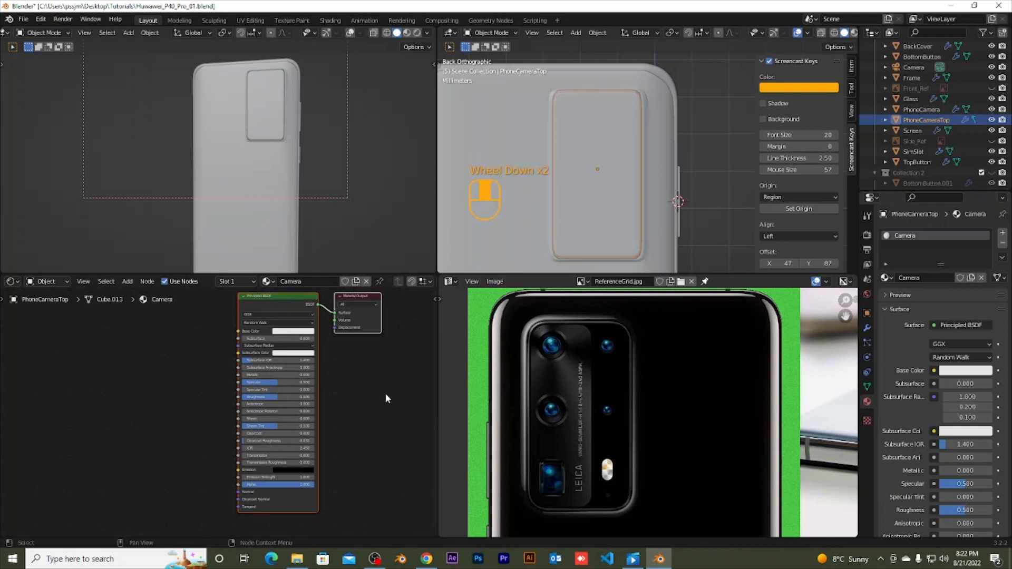
scroll(385, 393, "down", 2)
middle_click_drag(377, 383, 424, 439)
left_click(308, 373)
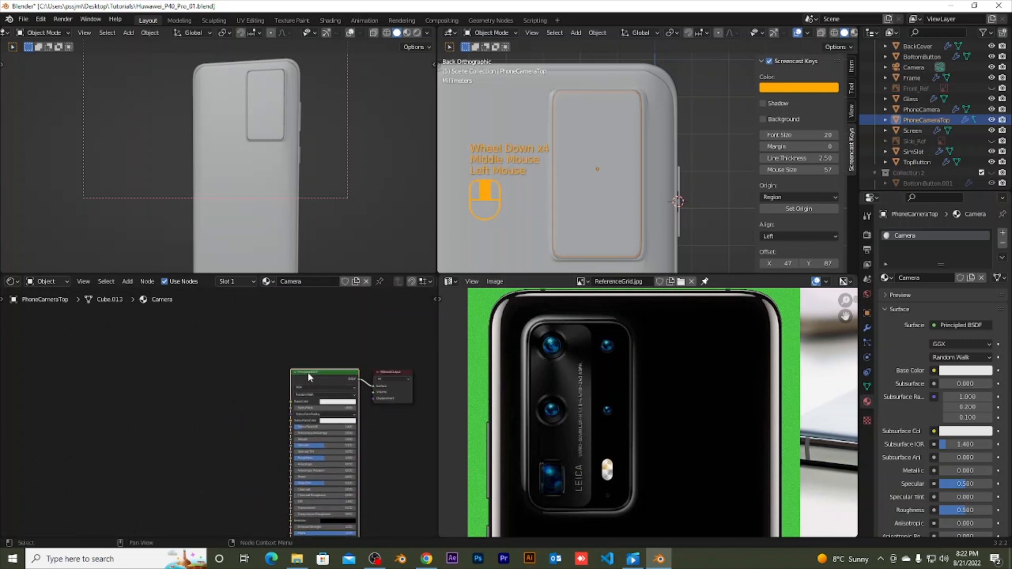
key("ctrl+t")
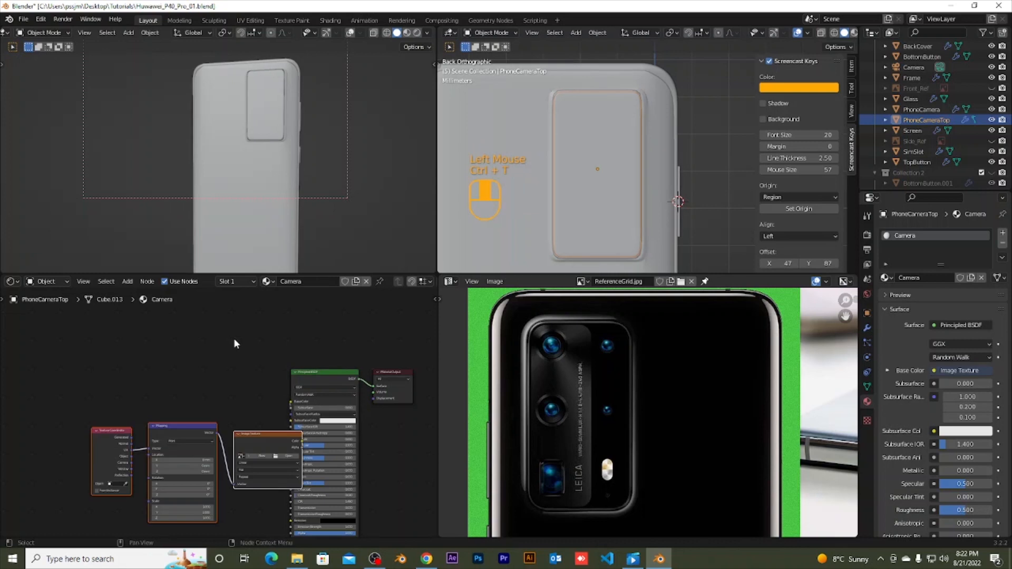
left_click(240, 456)
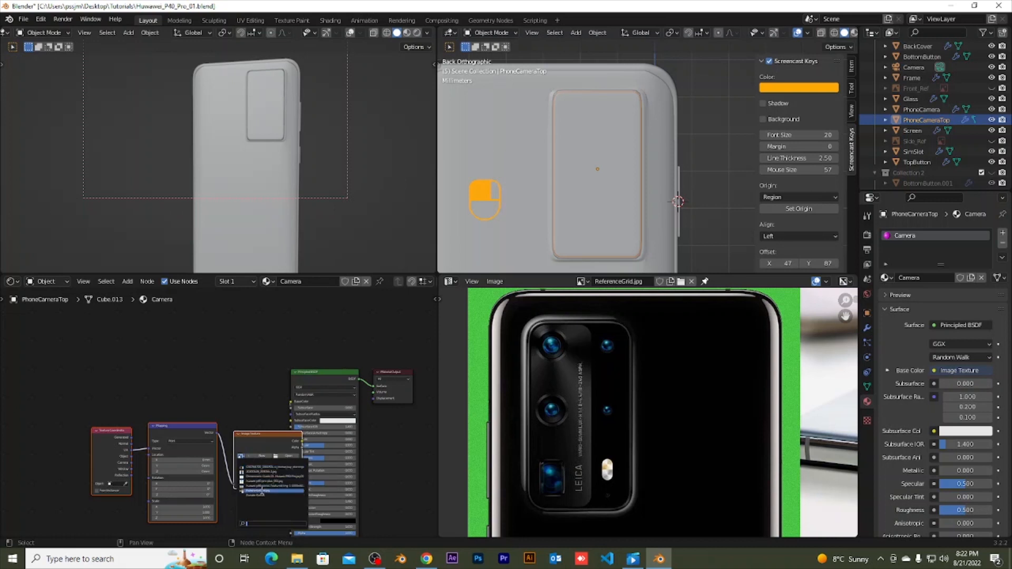
left_click(262, 490)
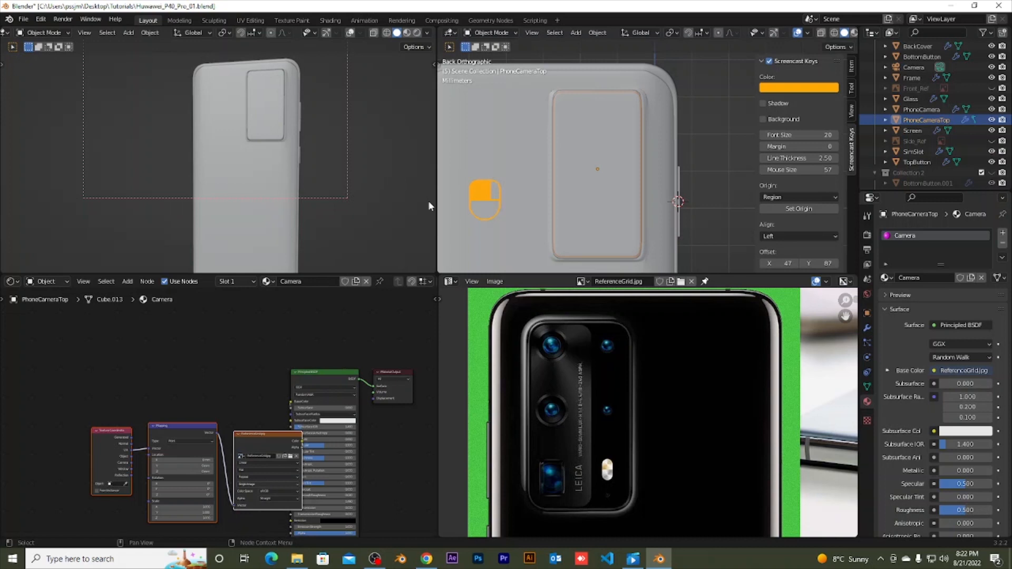
Step: Switch the perspective viewport to rendered shading and inspect the camera module's texture on the phone's back
left_click(417, 33)
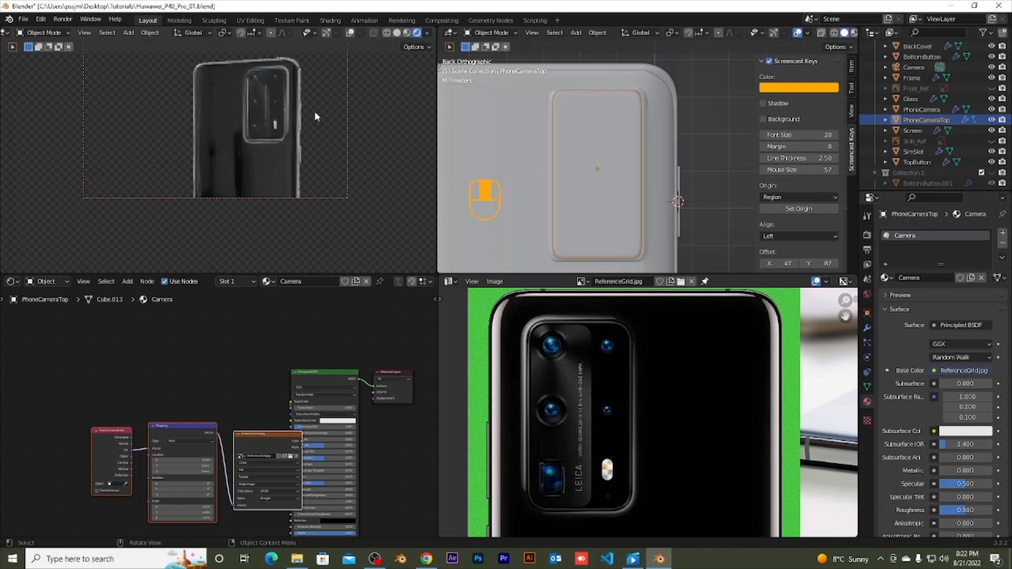
scroll(349, 187, "up", 2)
middle_click_drag(350, 185, 311, 163)
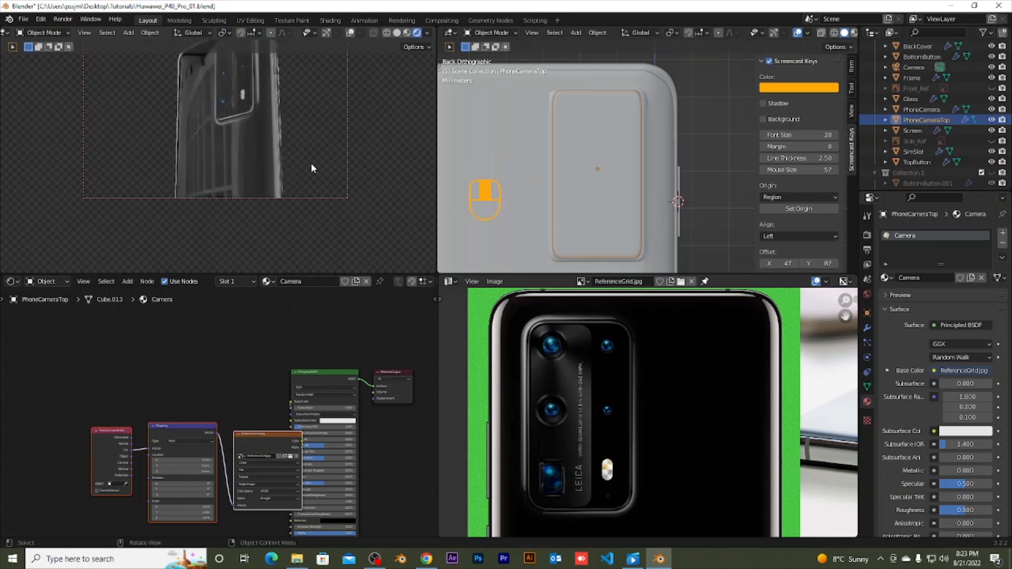
scroll(225, 174, "up", 1)
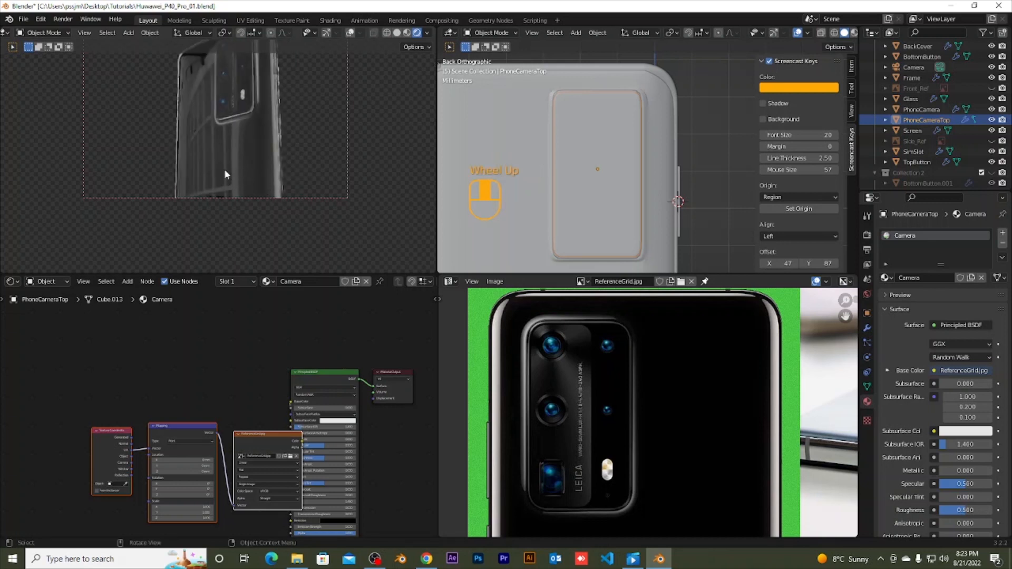
left_click(428, 34)
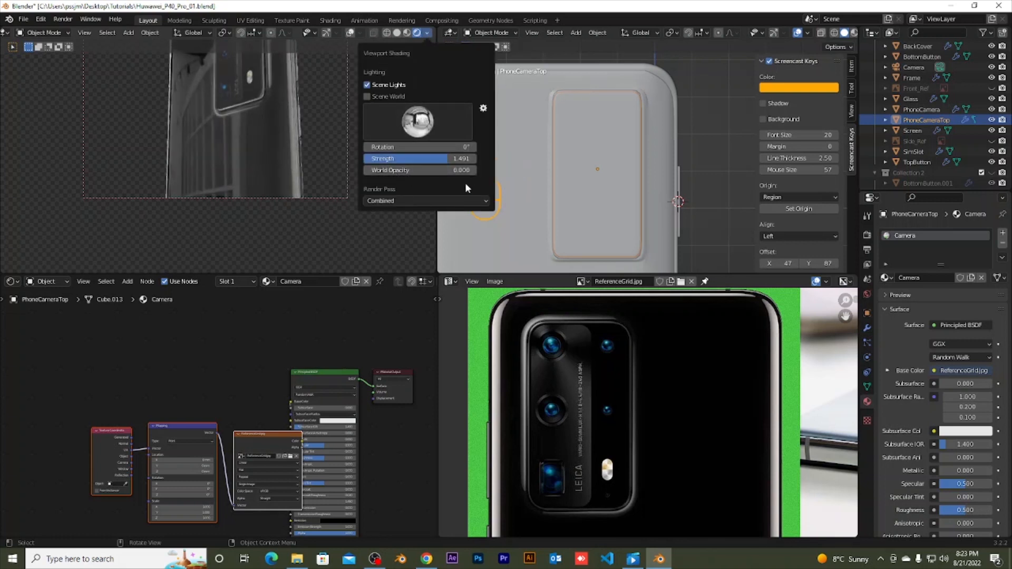
left_click(476, 167)
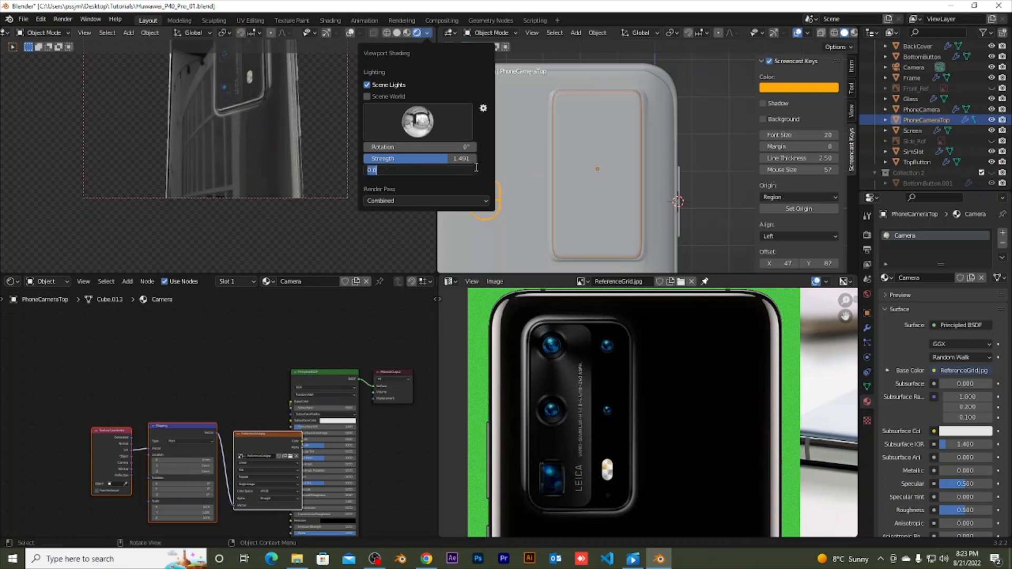
left_click(333, 127)
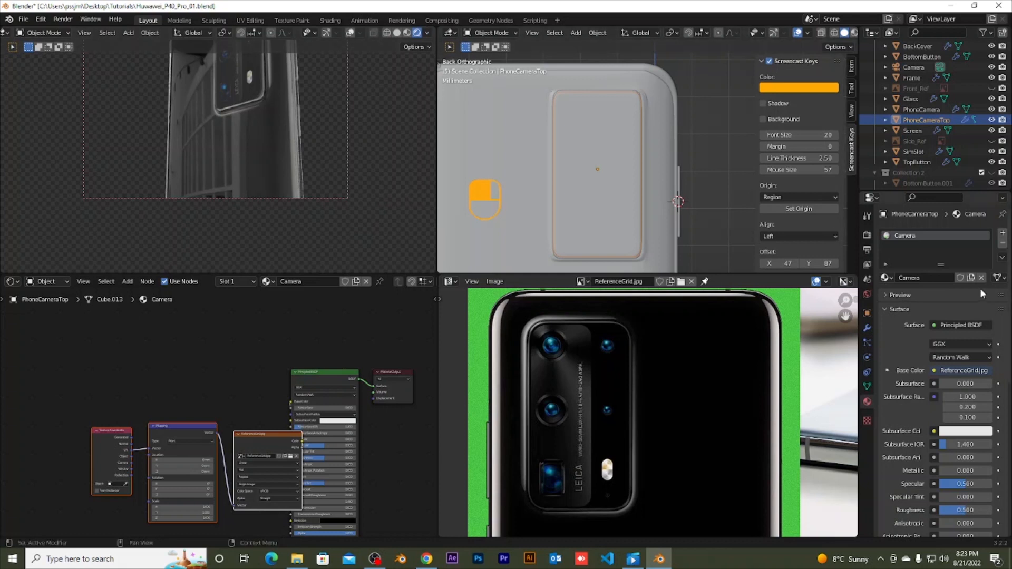
Step: Inspect the rendered phone from its front and lower side
scroll(870, 402, "down", 2)
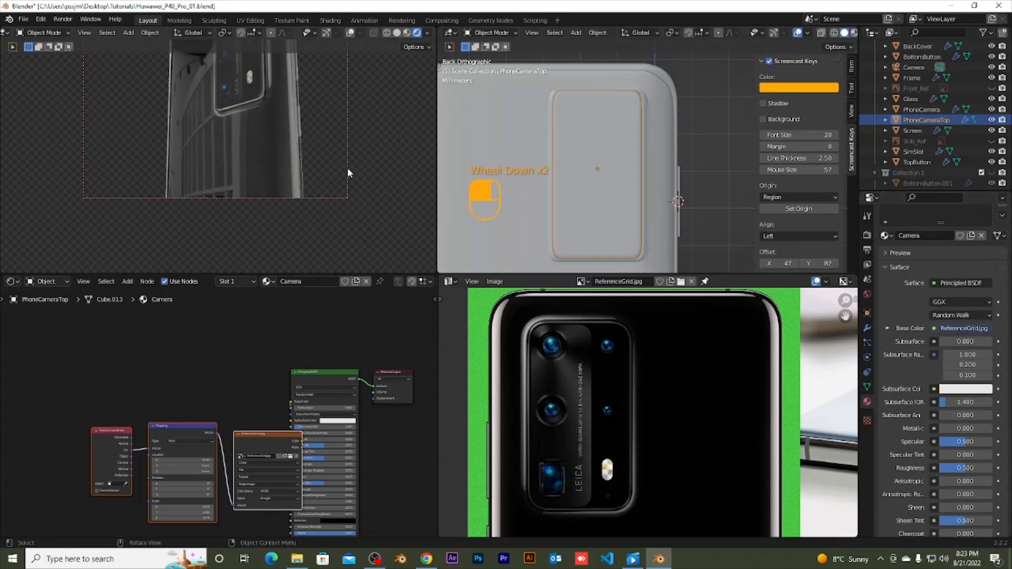
middle_click_drag(343, 152, 252, 95)
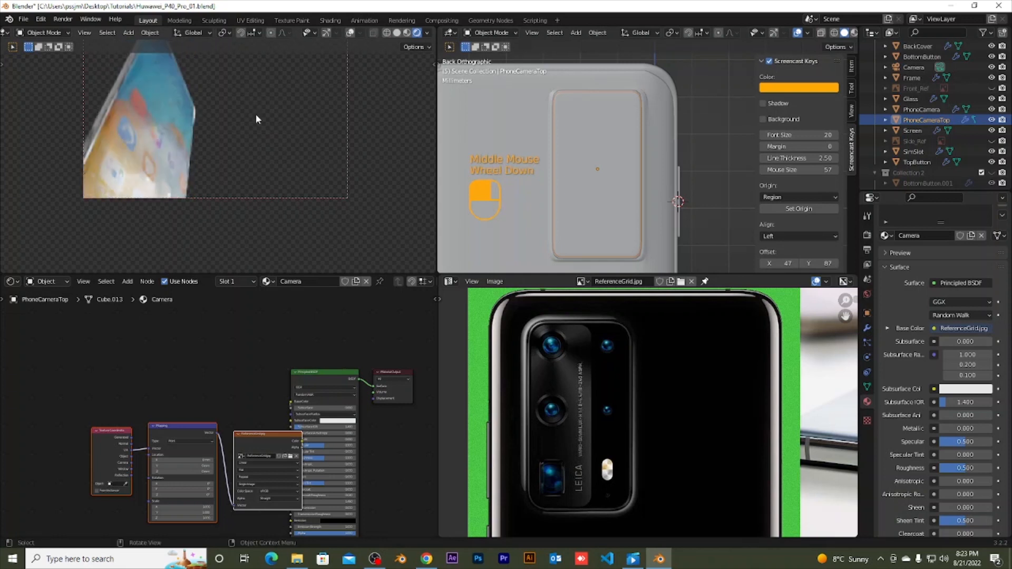
scroll(258, 117, "down", 2)
middle_click_drag(168, 76, 184, 99)
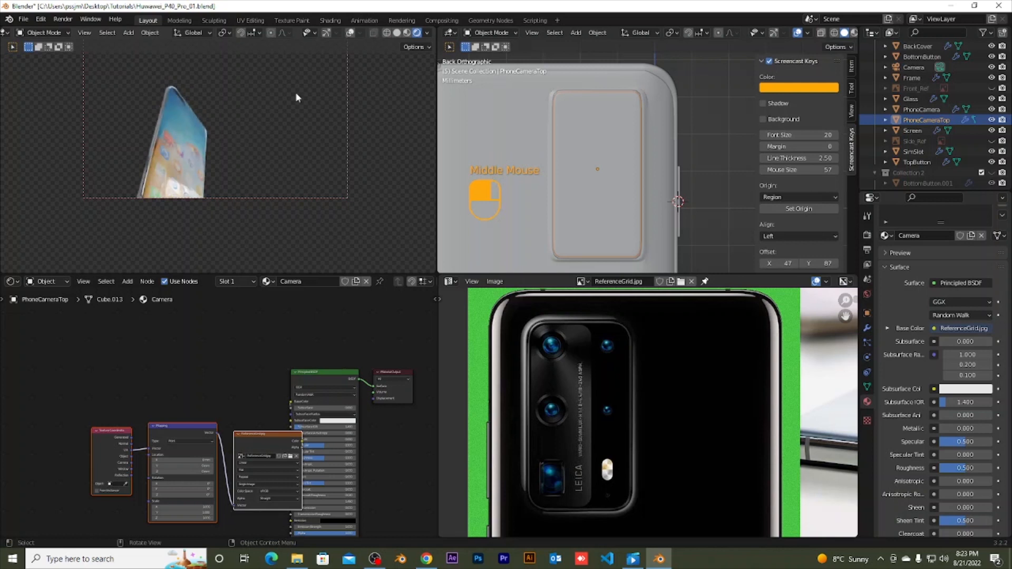
Step: Return the perspective viewport to solid shading and align the scene camera to the current view of the phone
left_click(396, 32)
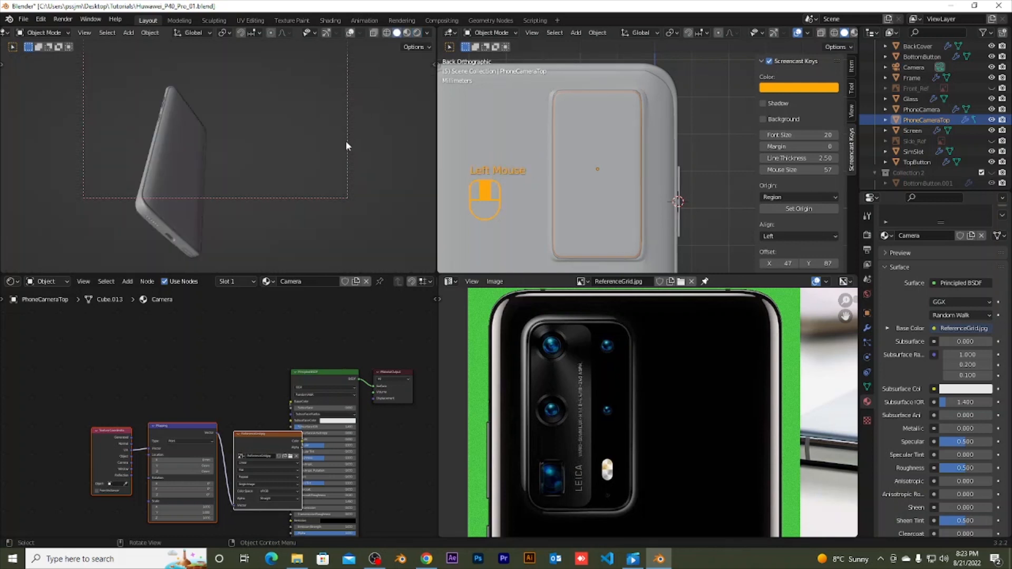
key("ctrl")
key("alt")
key("KP_0")
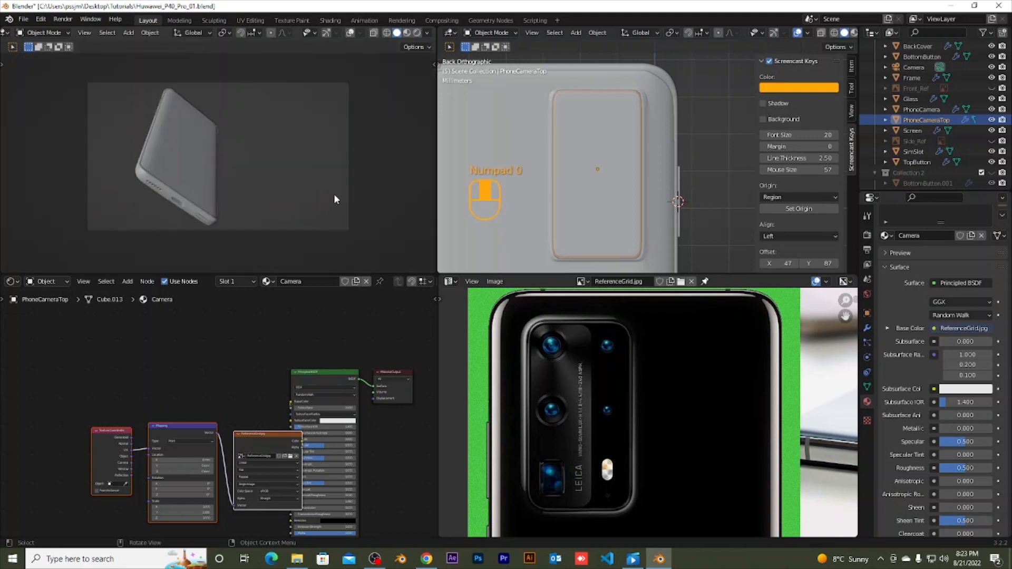
Step: Redraw the render region to cover the whole camera frame and switch the camera view to rendered shading
scroll(333, 199, "up", 1)
key("ctrl+b")
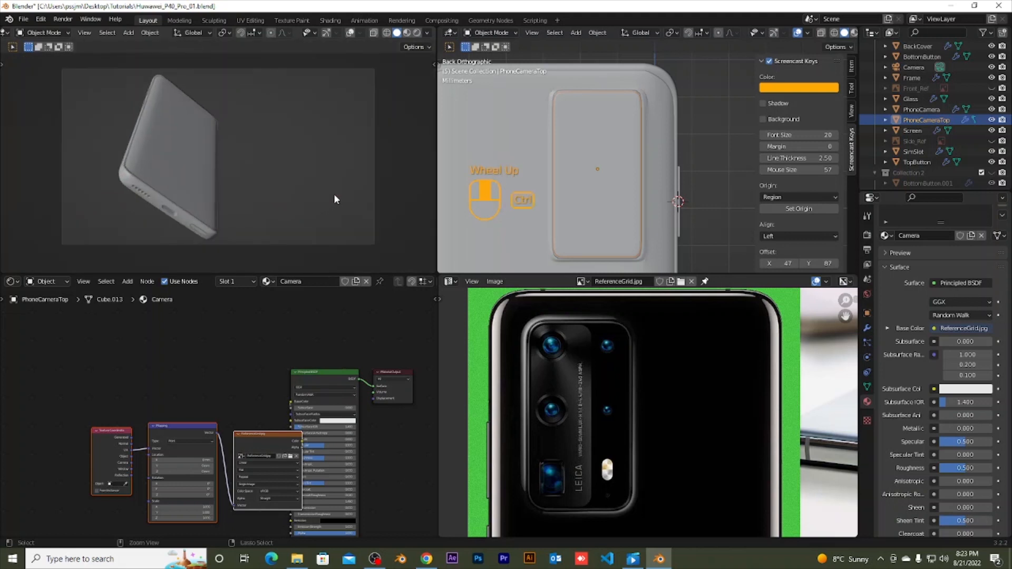
left_click_drag(374, 243, 60, 67)
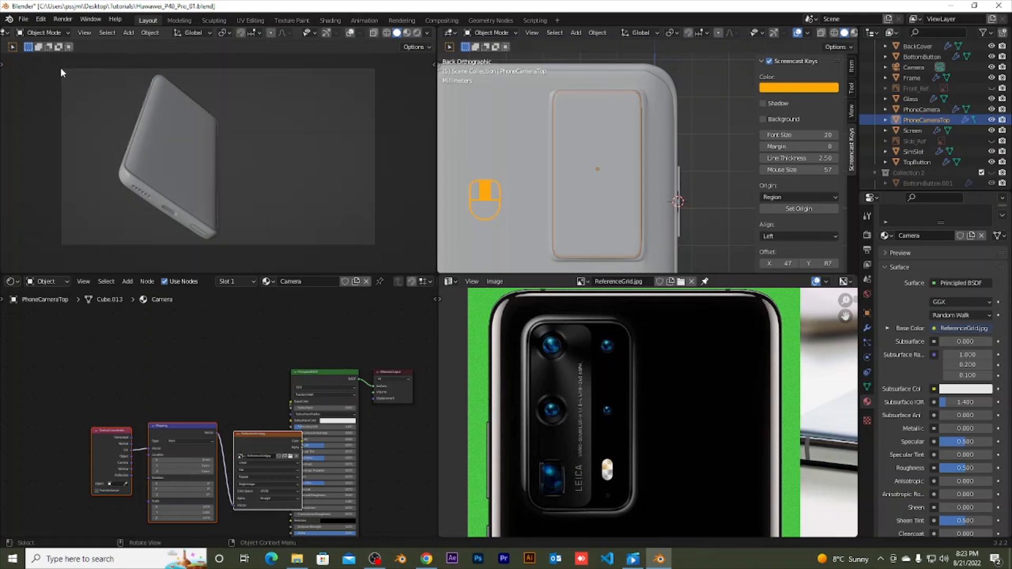
left_click(417, 33)
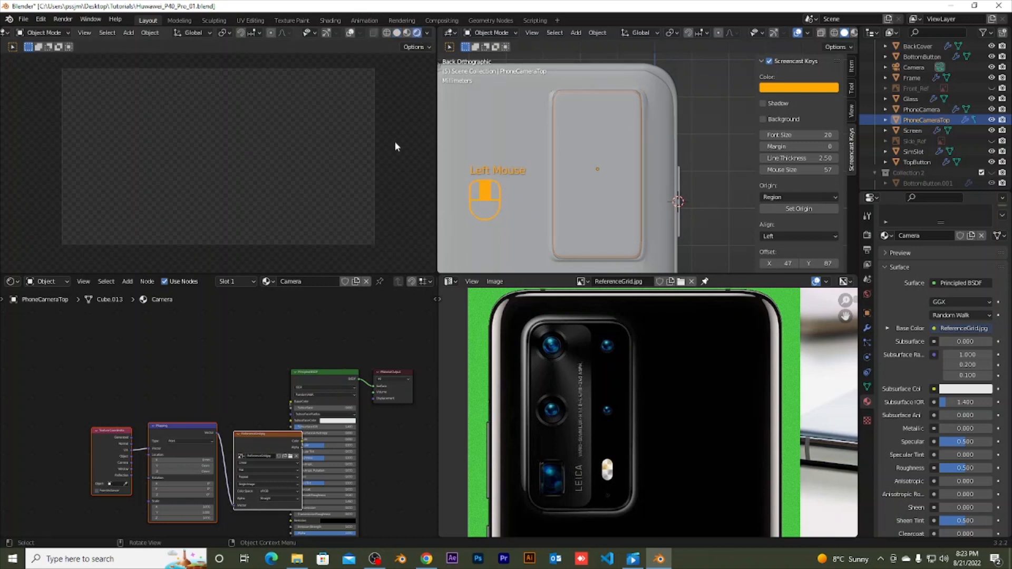
Step: Inspect the rendered phone from a slightly different angle and distance, and return to the scene camera's view
scroll(662, 143, "down", 2)
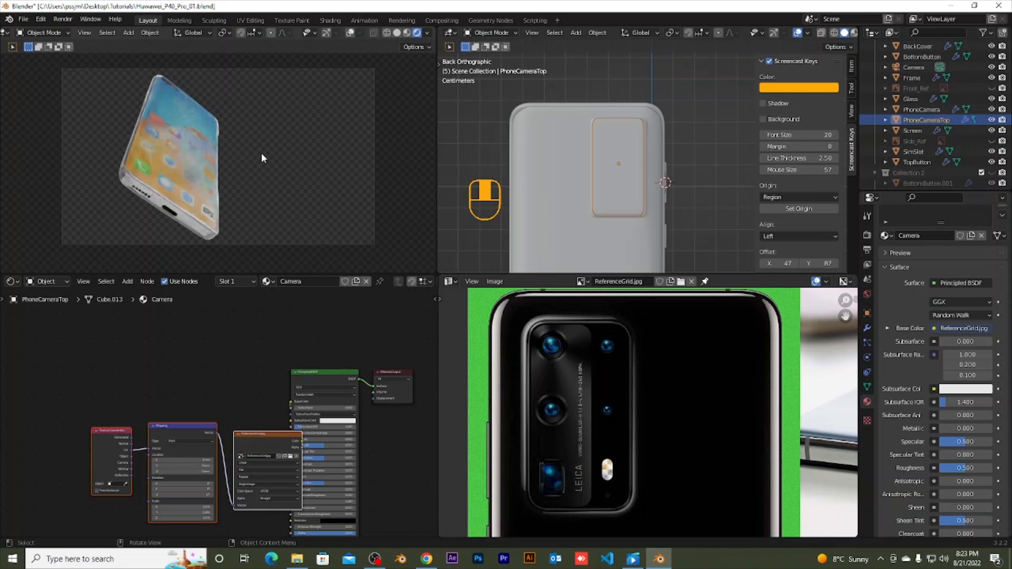
middle_click_drag(264, 155, 273, 159)
key("ctrl+z")
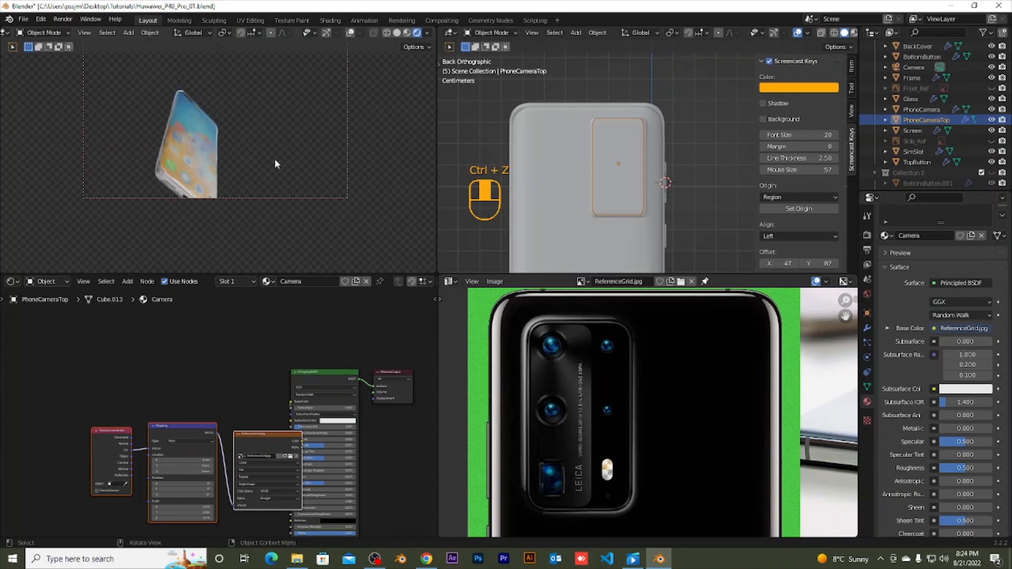
scroll(274, 159, "up", 2)
scroll(274, 159, "down", 2)
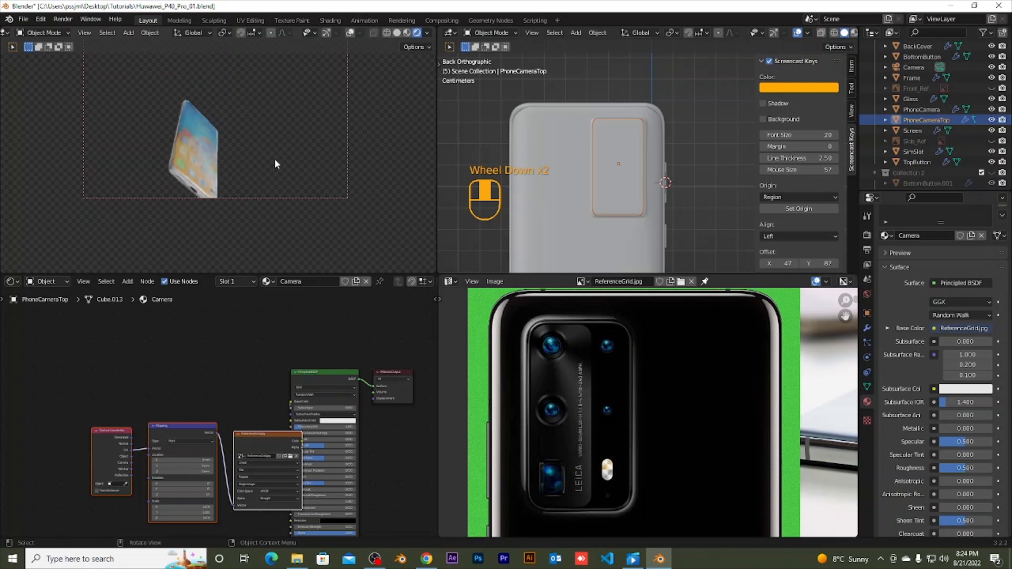
key("KP_0")
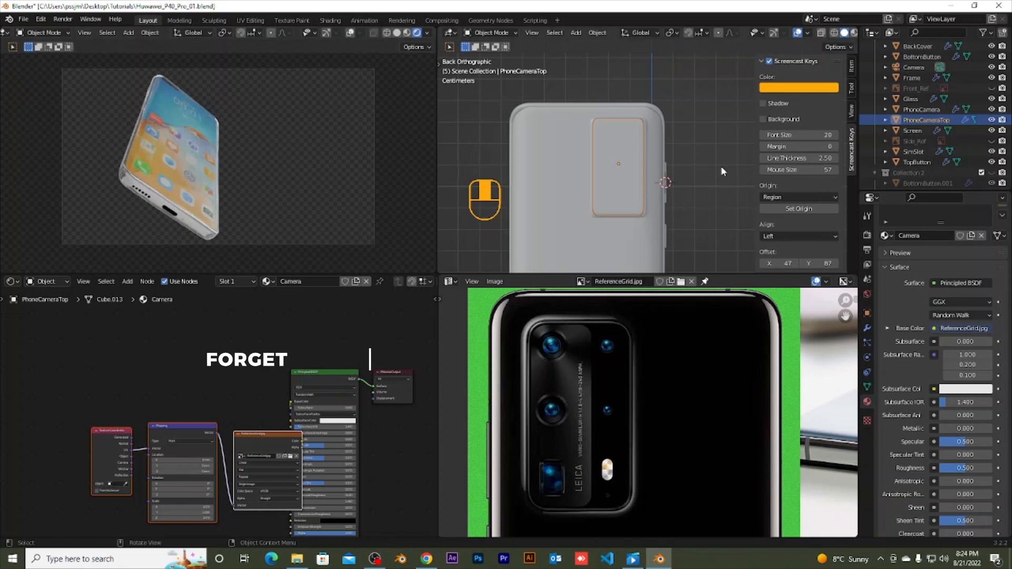
Step: Make Collection 2 with the second phone visible and switch the camera view to solid shading
left_click(993, 175)
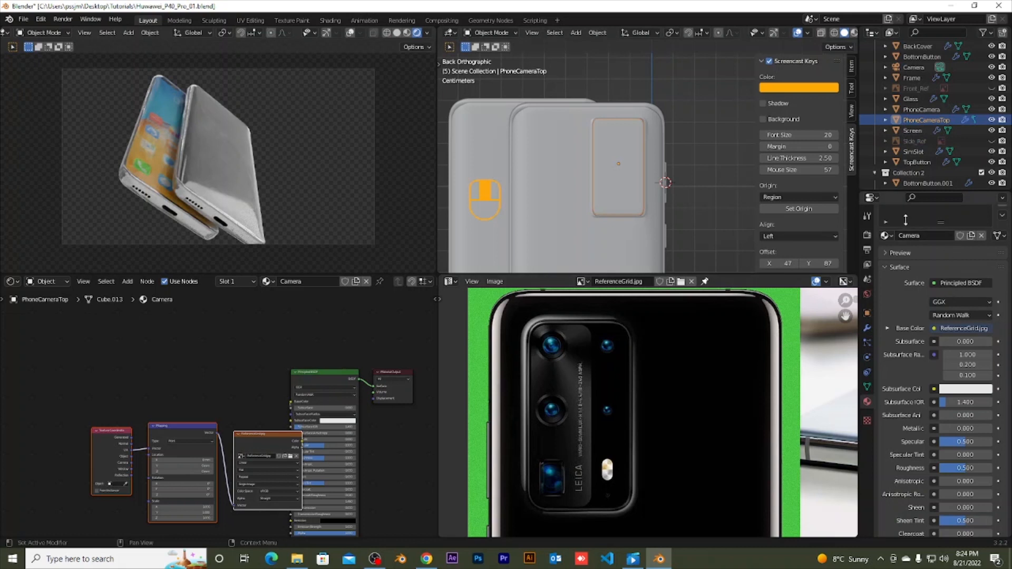
scroll(902, 236, "down", 1)
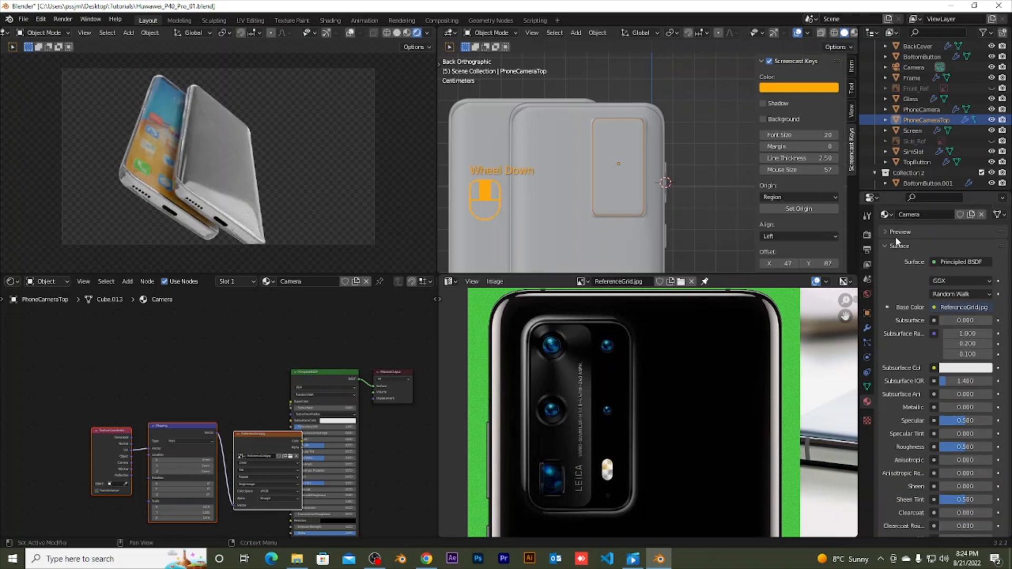
left_click(229, 229)
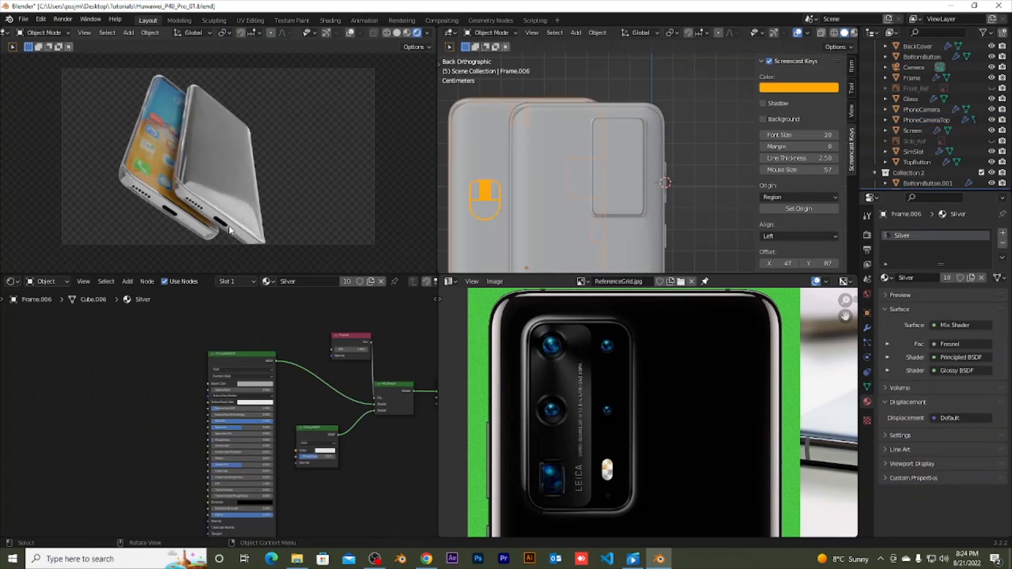
key("z")
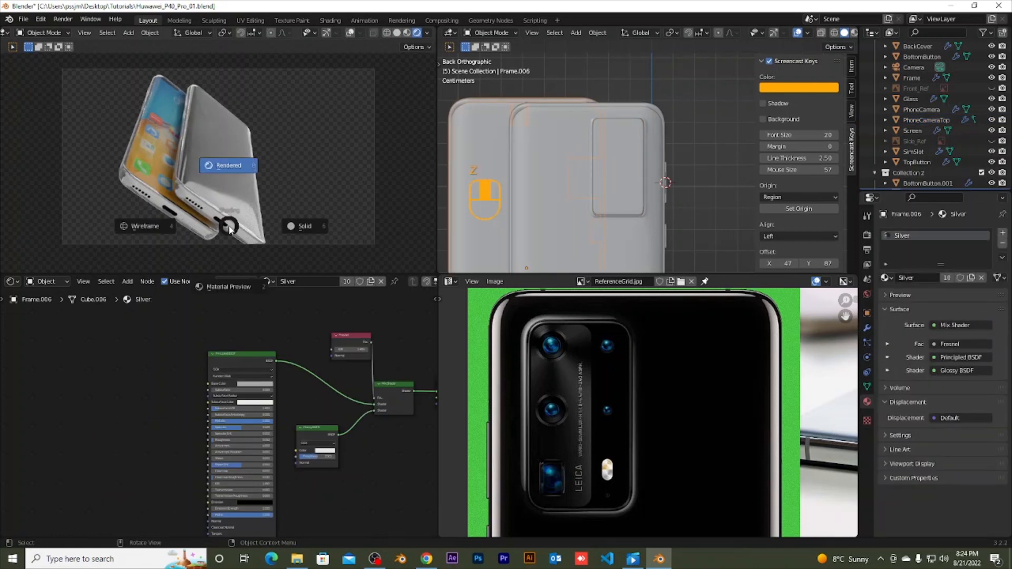
left_click(289, 227)
left_click(236, 233)
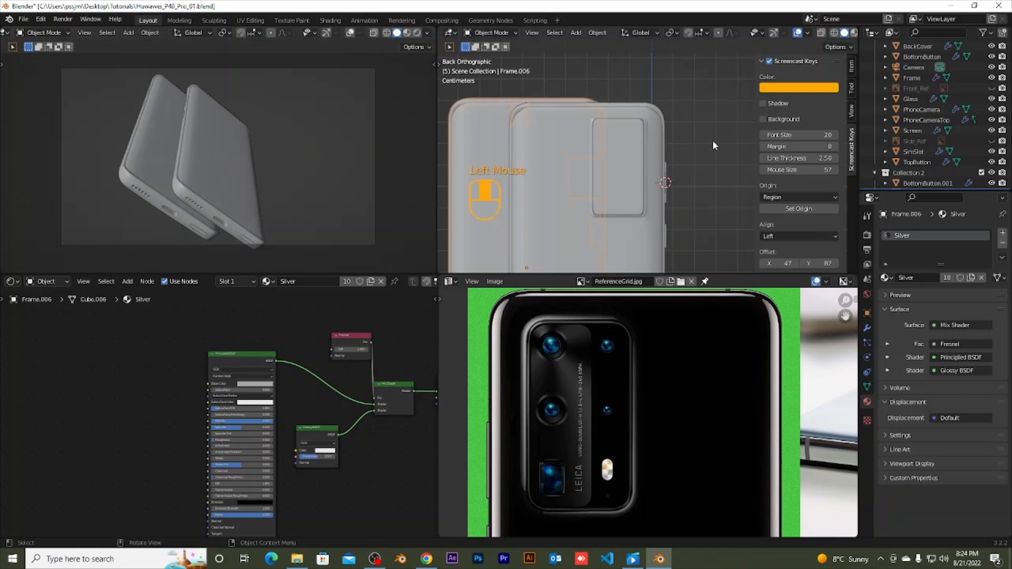
Step: Unlink the Silver material from Frame and the Back Cover material from BackCover on the original phone
scroll(713, 140, "down", 2)
middle_click_drag(719, 151, 735, 61)
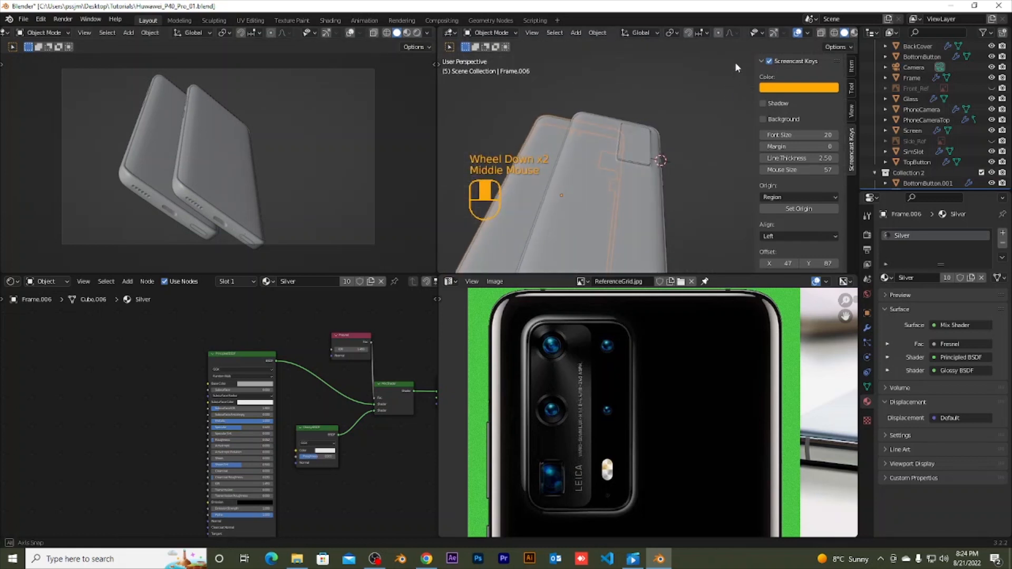
scroll(722, 111, "down", 2)
left_click(650, 218)
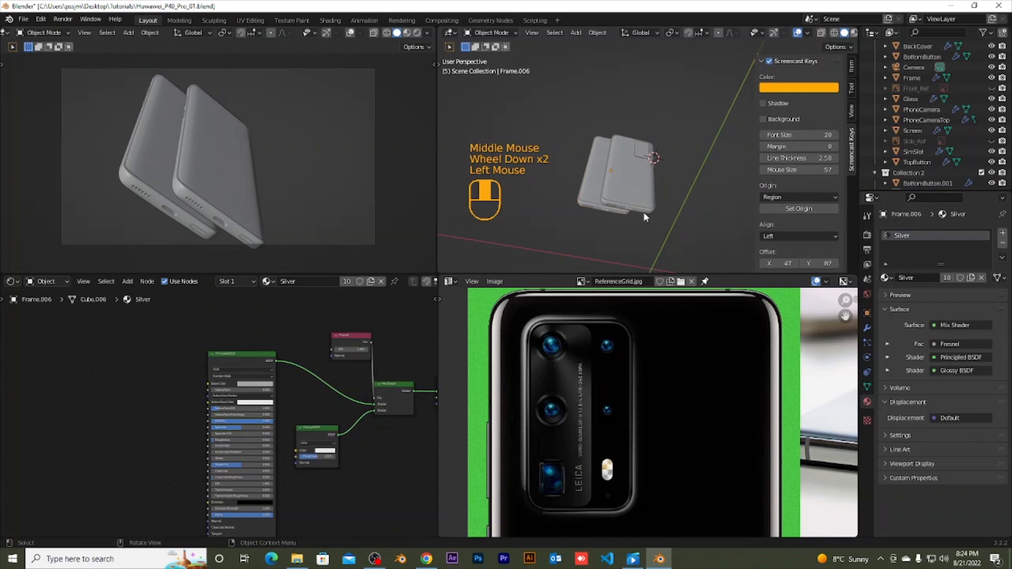
left_click(643, 207)
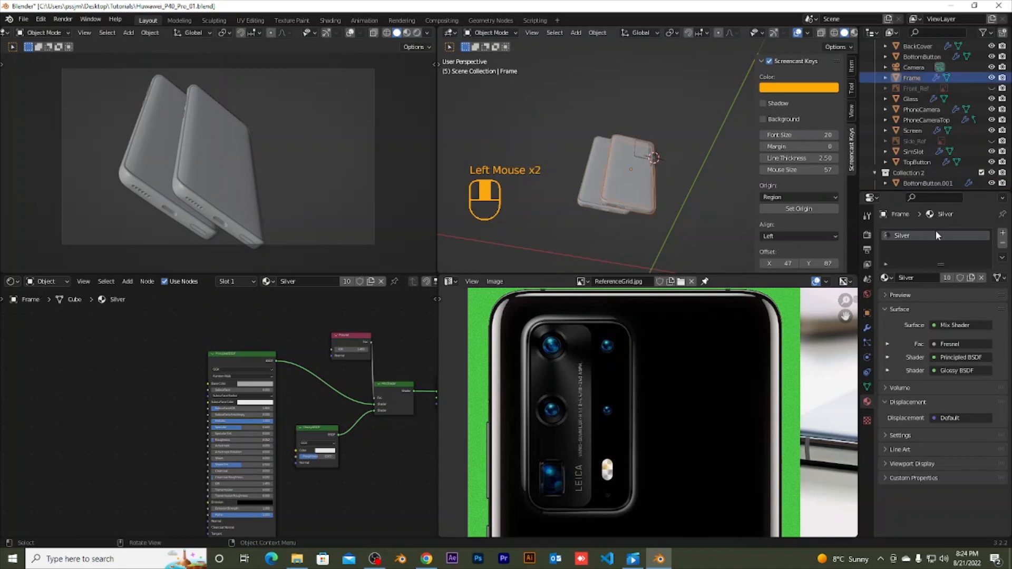
left_click(981, 278)
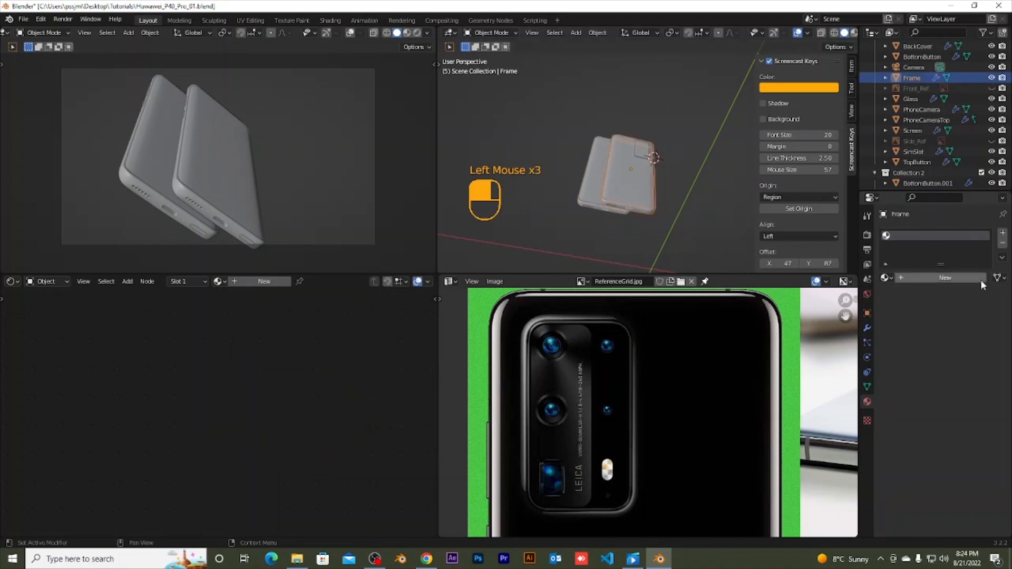
left_click(641, 185)
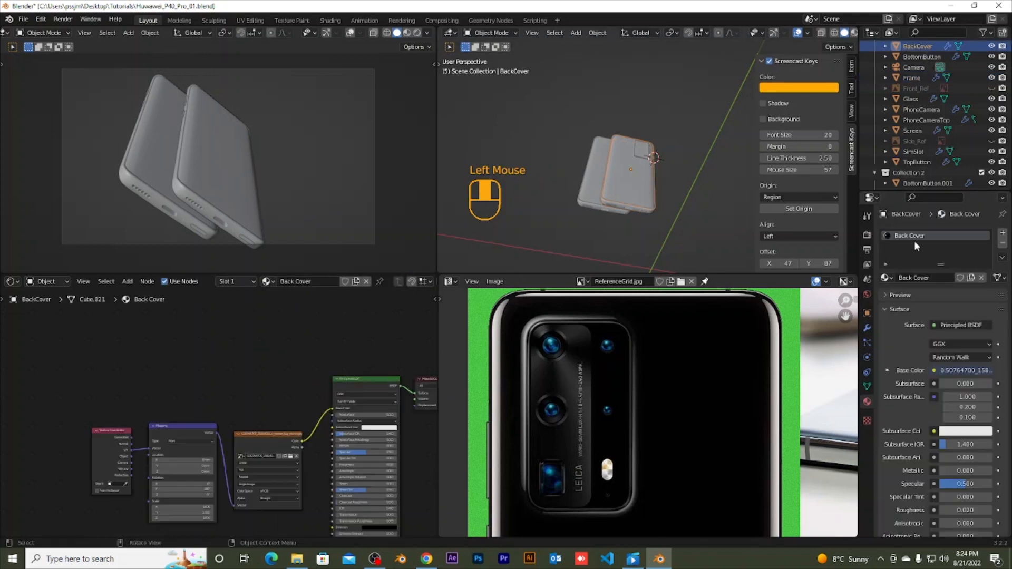
left_click(982, 278)
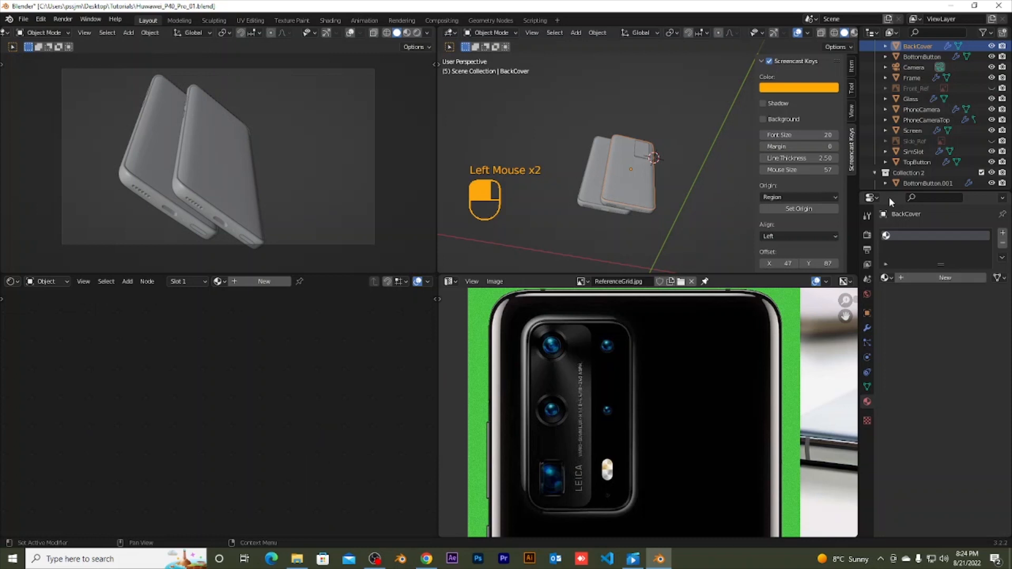
Step: Unlink the Camera material from PhoneCameraTop and the Silver material from SimSlot
left_click(623, 164)
left_click(635, 159)
left_click(643, 153)
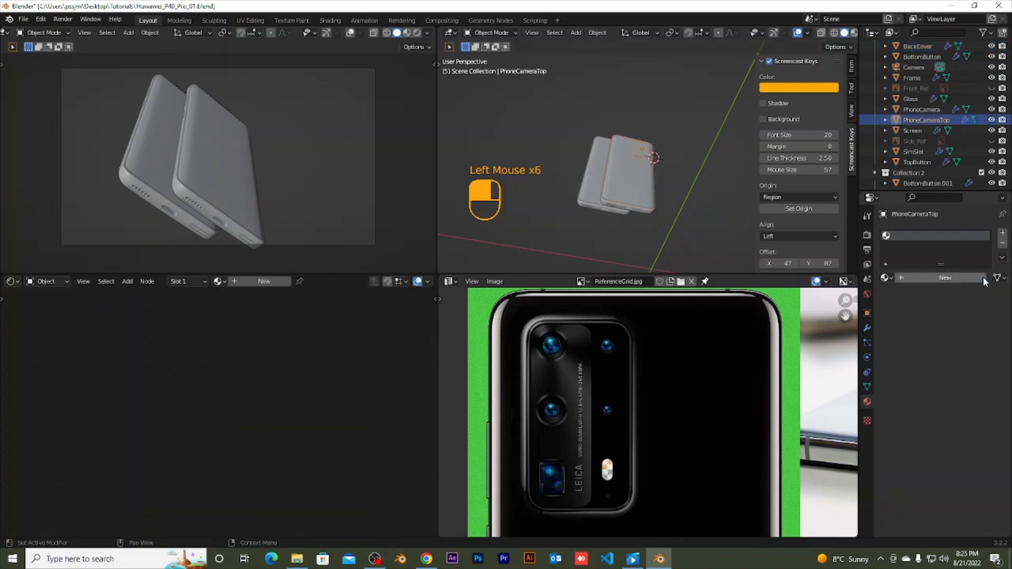
left_click(611, 206)
left_click(611, 208)
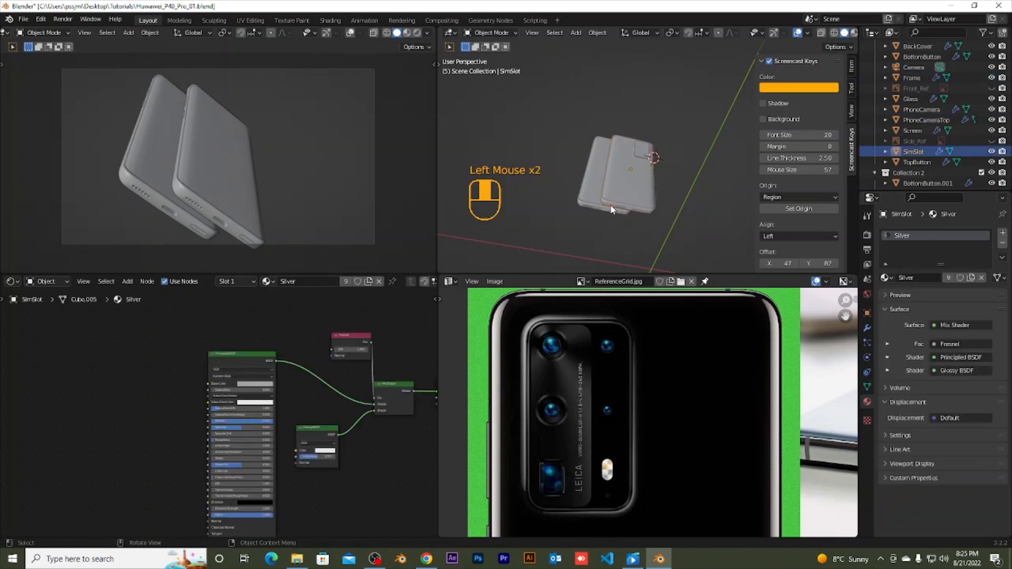
left_click(981, 277)
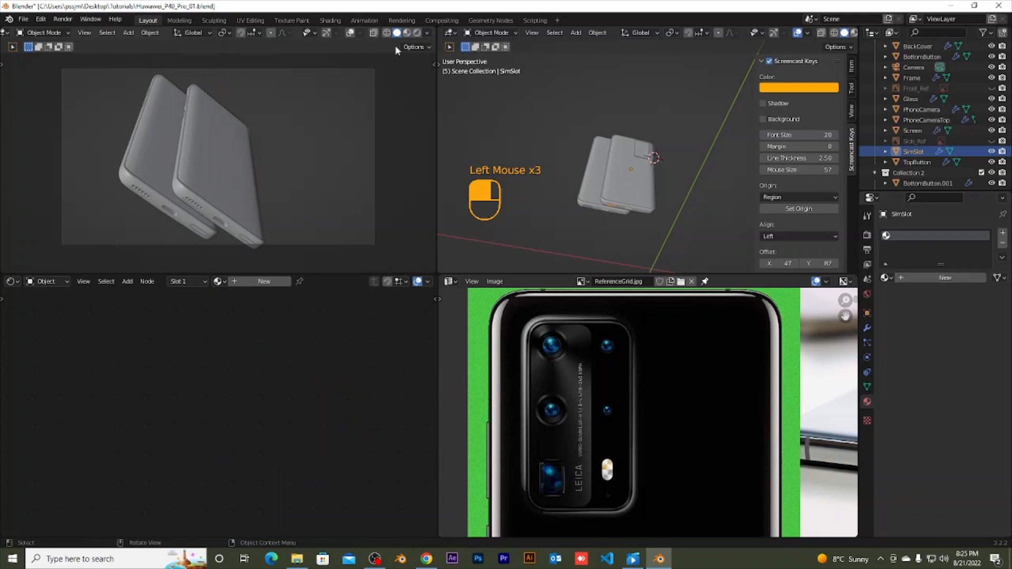
Step: Preview both phones in rendered shading, return to solid shading, and undo the material removals on PhoneCameraTop, BackCover and Frame
left_click(416, 34)
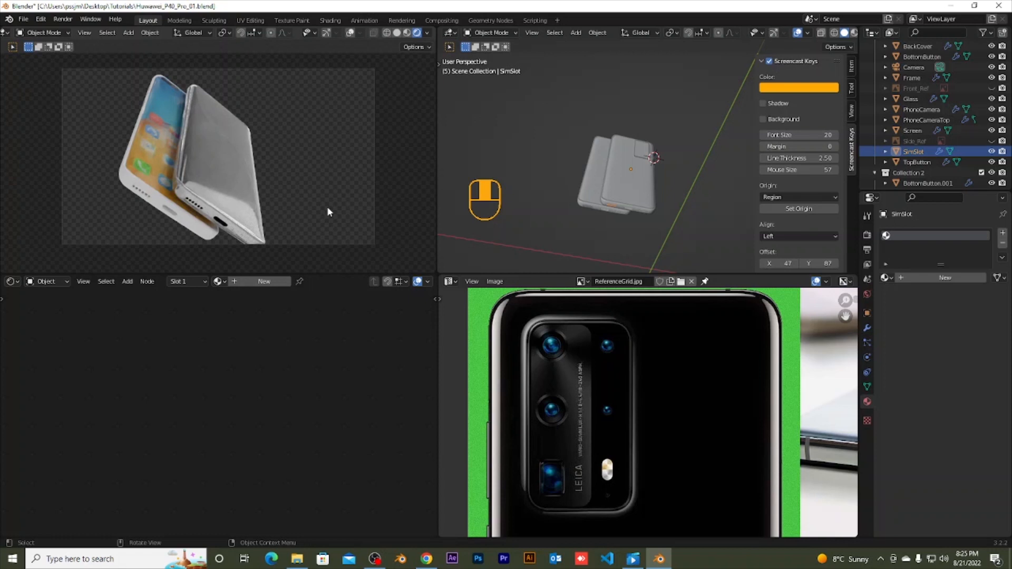
left_click(396, 33)
key("ctrl+z")
key("ctrl+z")
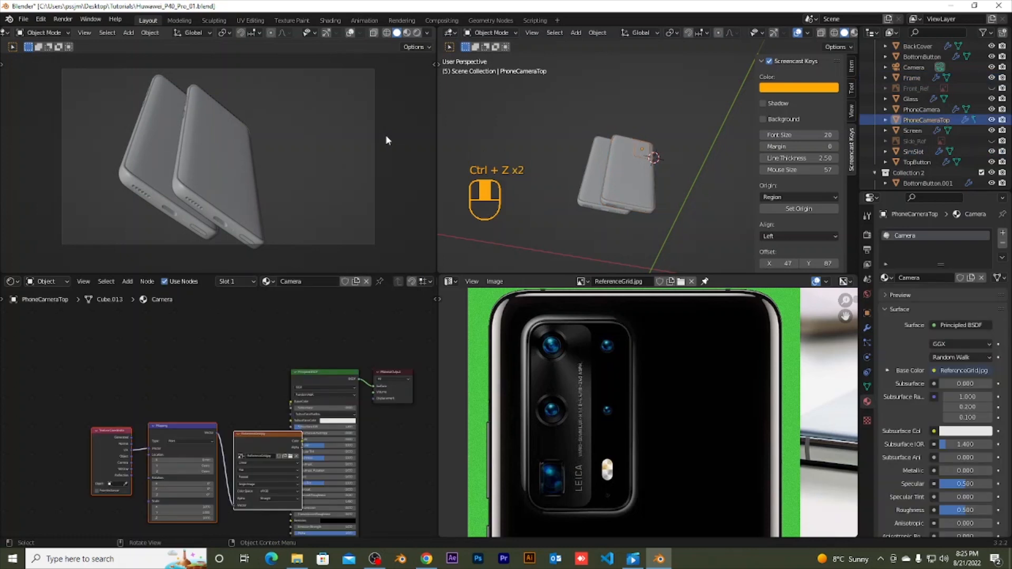
key("ctrl+z")
key("ctrl+z")
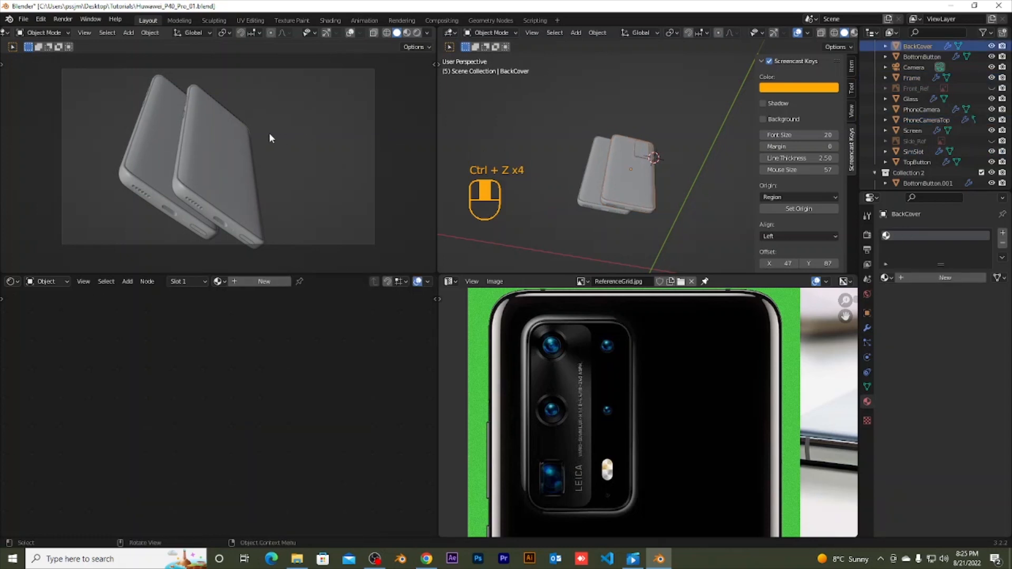
key("ctrl+z")
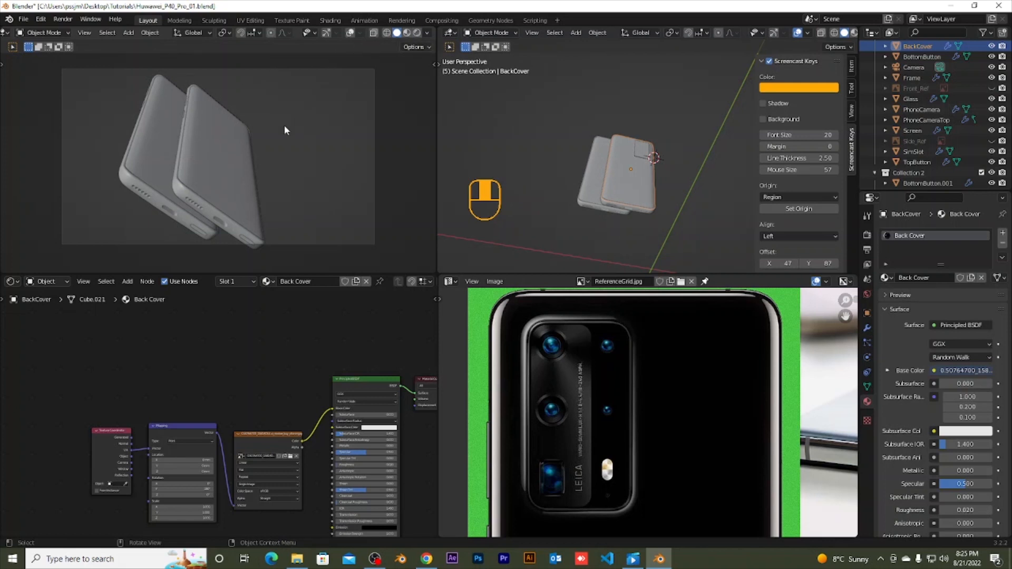
key("ctrl+z")
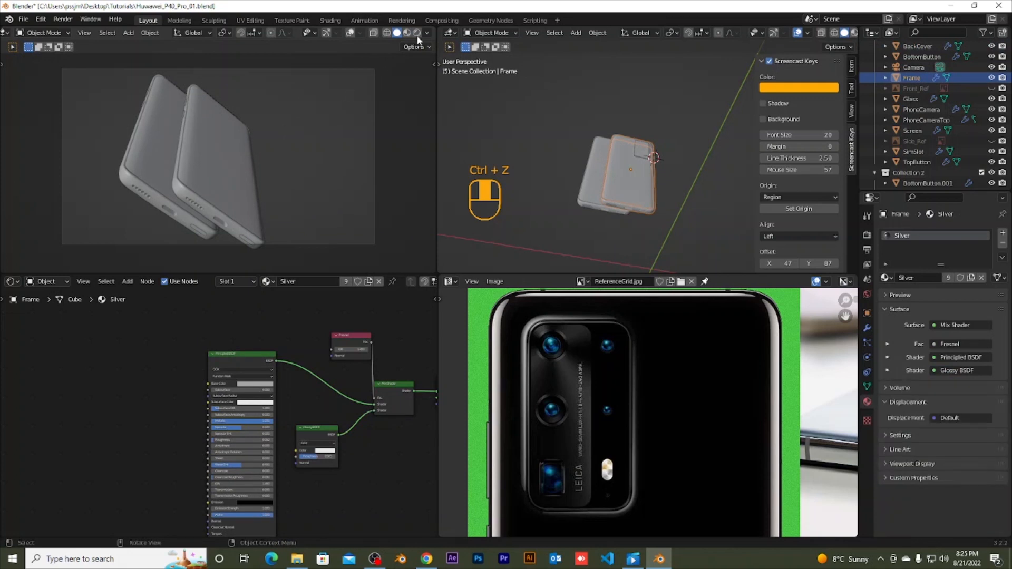
Step: Switch the camera view to rendered shading, inspect both phones and the second phone's screen material, and return to the scene camera's view
left_click(417, 32)
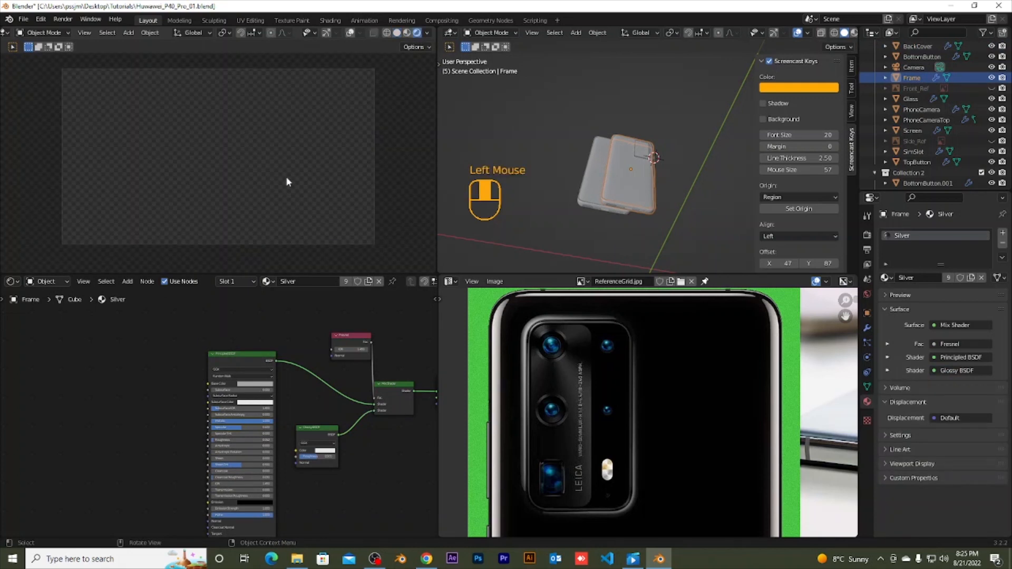
mouse_move(284, 163)
middle_mouse_down()
mouse_move(371, 176)
mouse_move(401, 199)
mouse_move(264, 169)
middle_mouse_up()
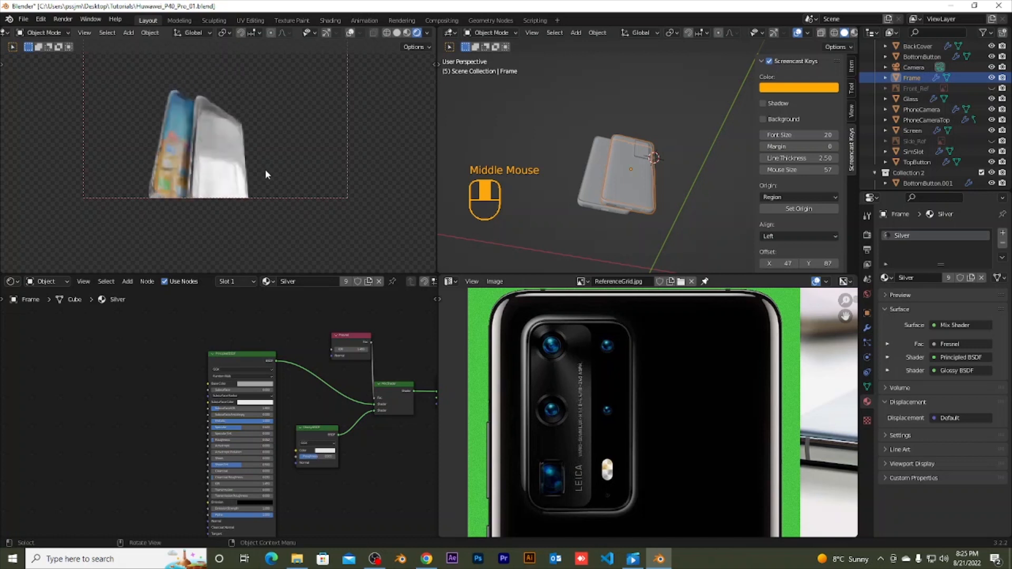
left_click(231, 151)
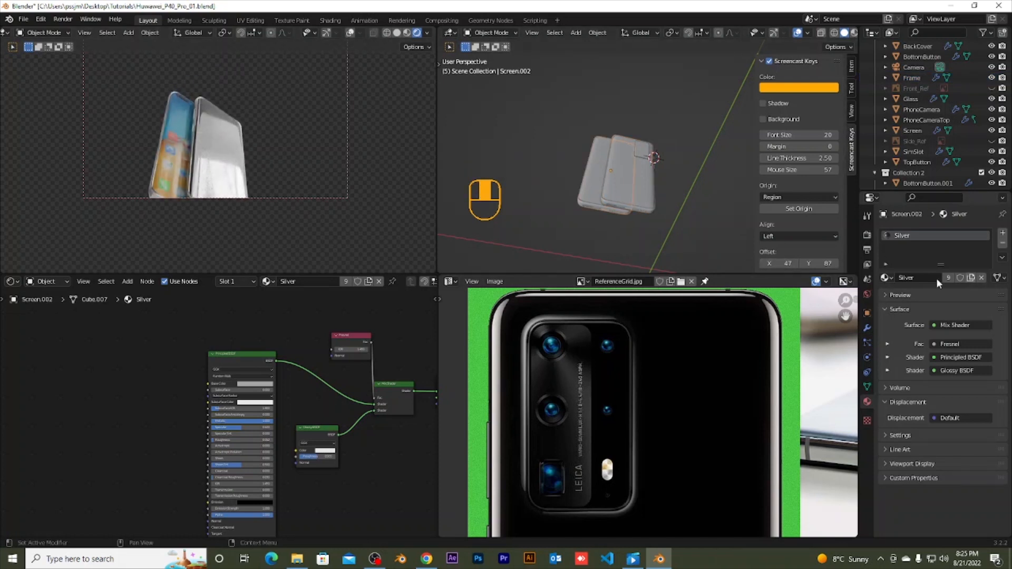
scroll(243, 193, "up", 2)
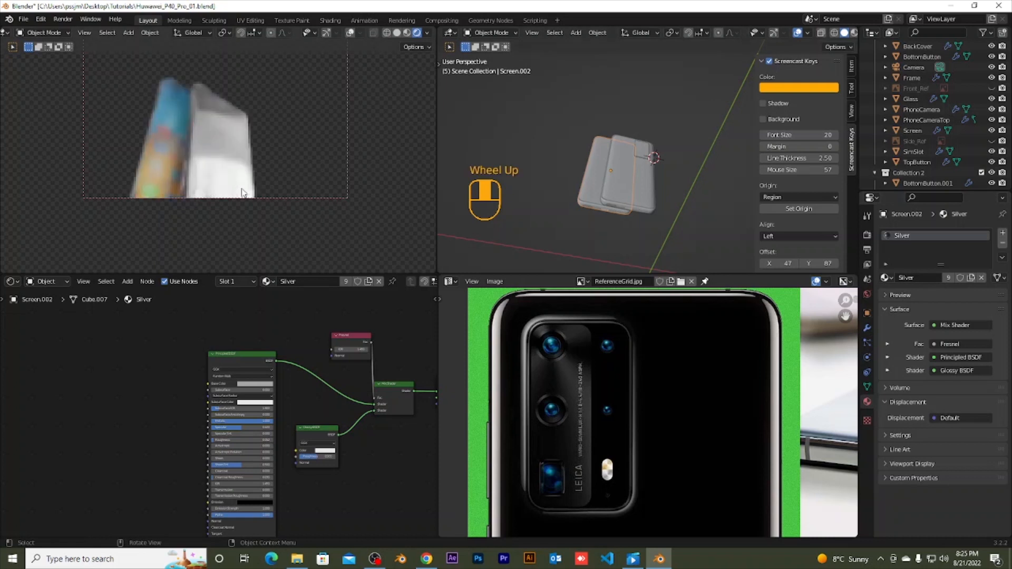
key("KP_0")
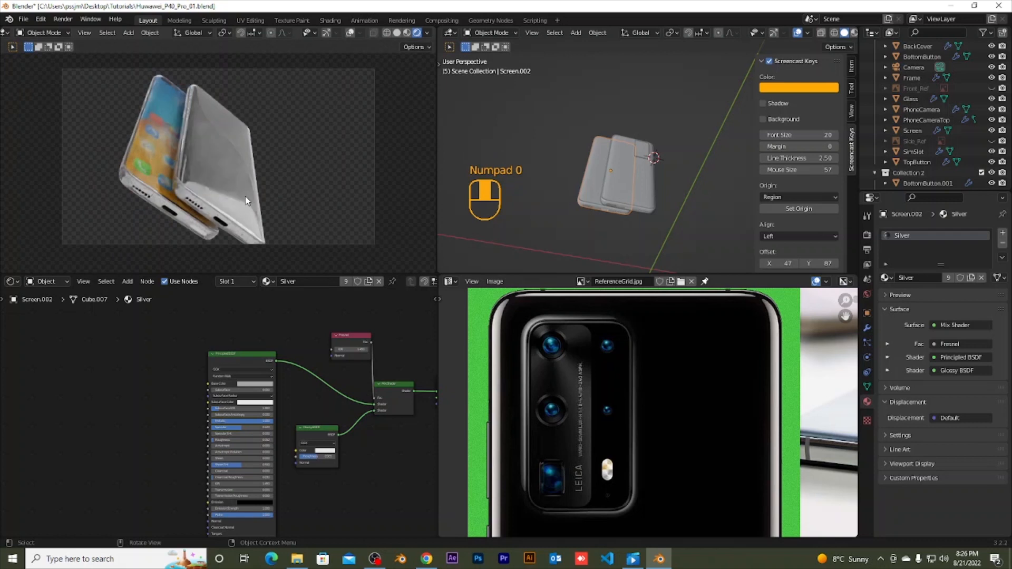
Step: Hide Collection 2 and assign the existing Silver material to SimSlot on the phone's bottom edge
left_click(991, 172)
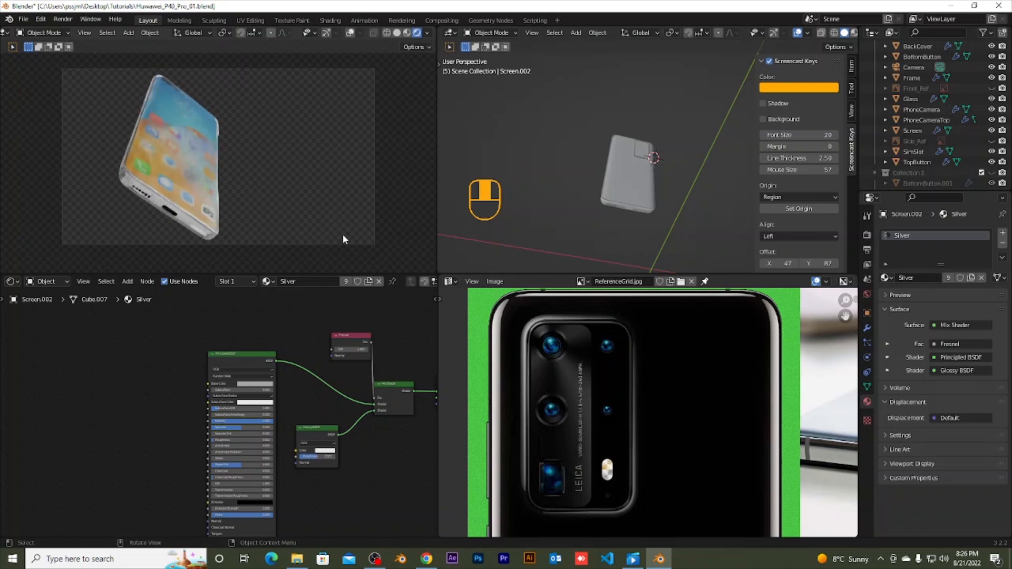
left_click(201, 233)
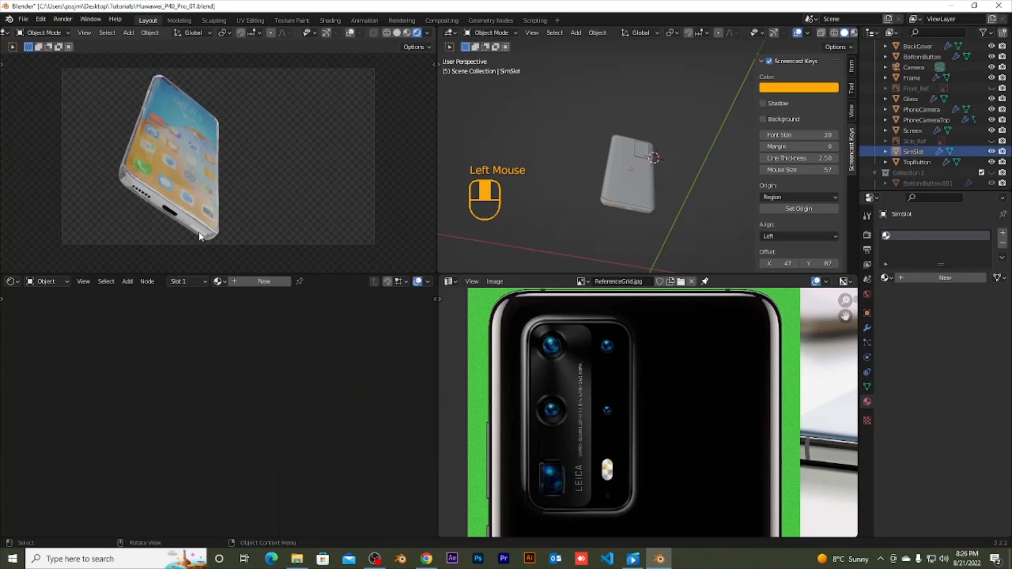
left_click(886, 278)
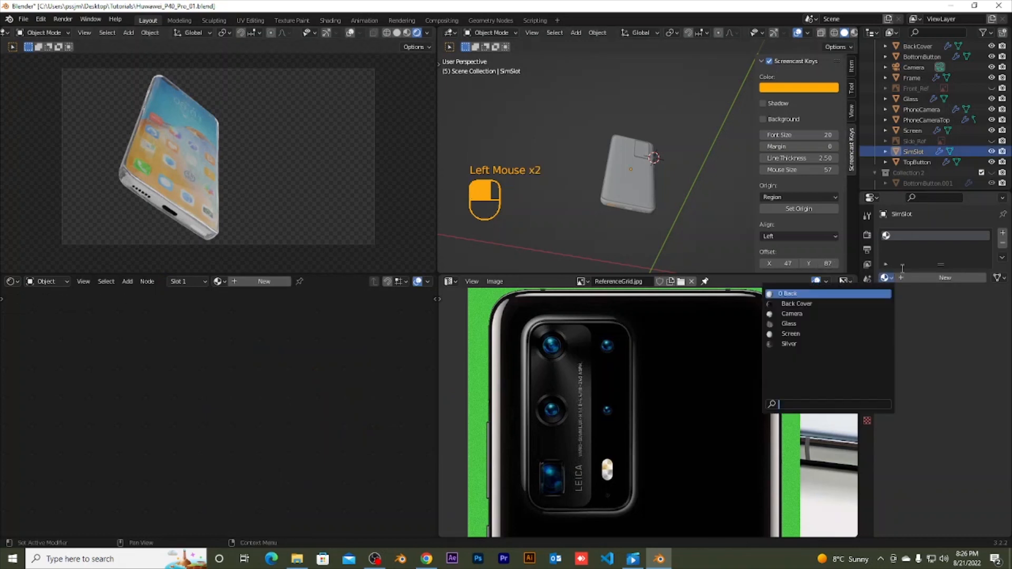
left_click(804, 343)
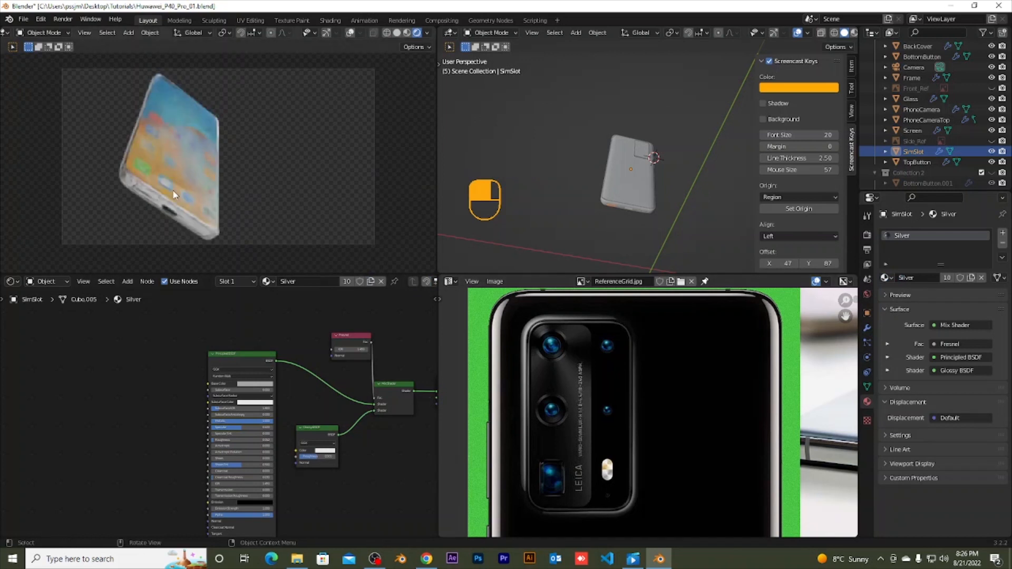
middle_click_drag(207, 173, 211, 123)
key("KP_0")
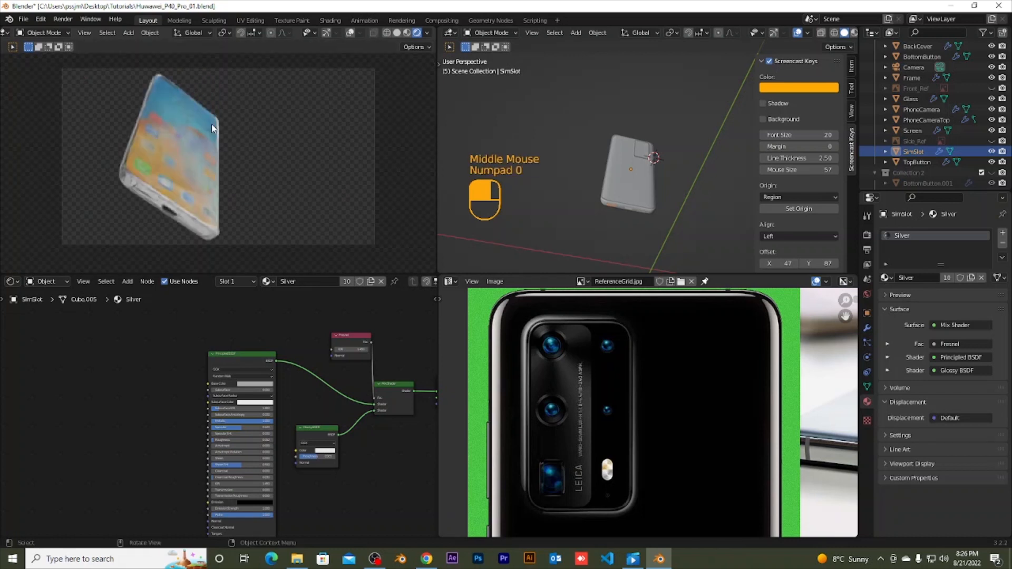